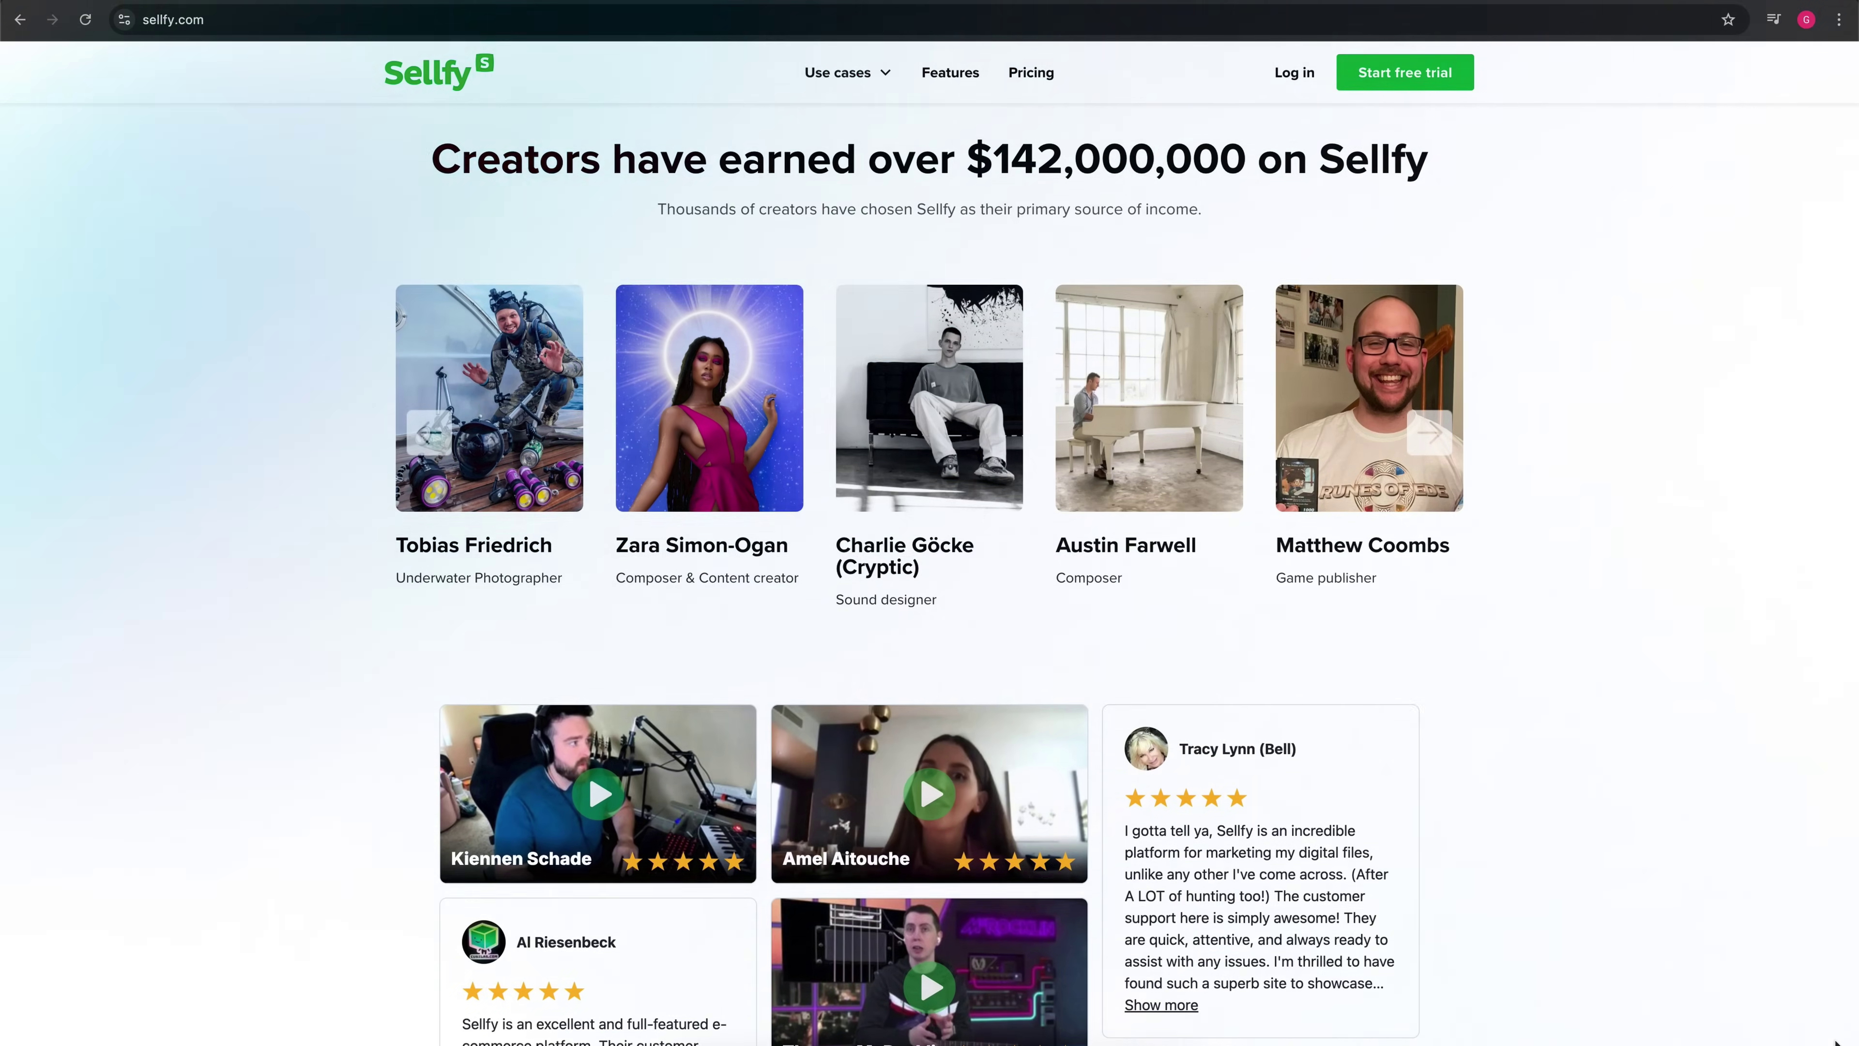
Step: Scroll the Sellfy homepage past the creator testimonials to the $29/month vs $249/month pricing comparison
{"action": "scroll", "coordinate": [929, 513], "scroll_direction": "down", "scroll_amount": 3}
{"action": "scroll", "coordinate": [1836, 1041], "scroll_direction": "down", "scroll_amount": 3}
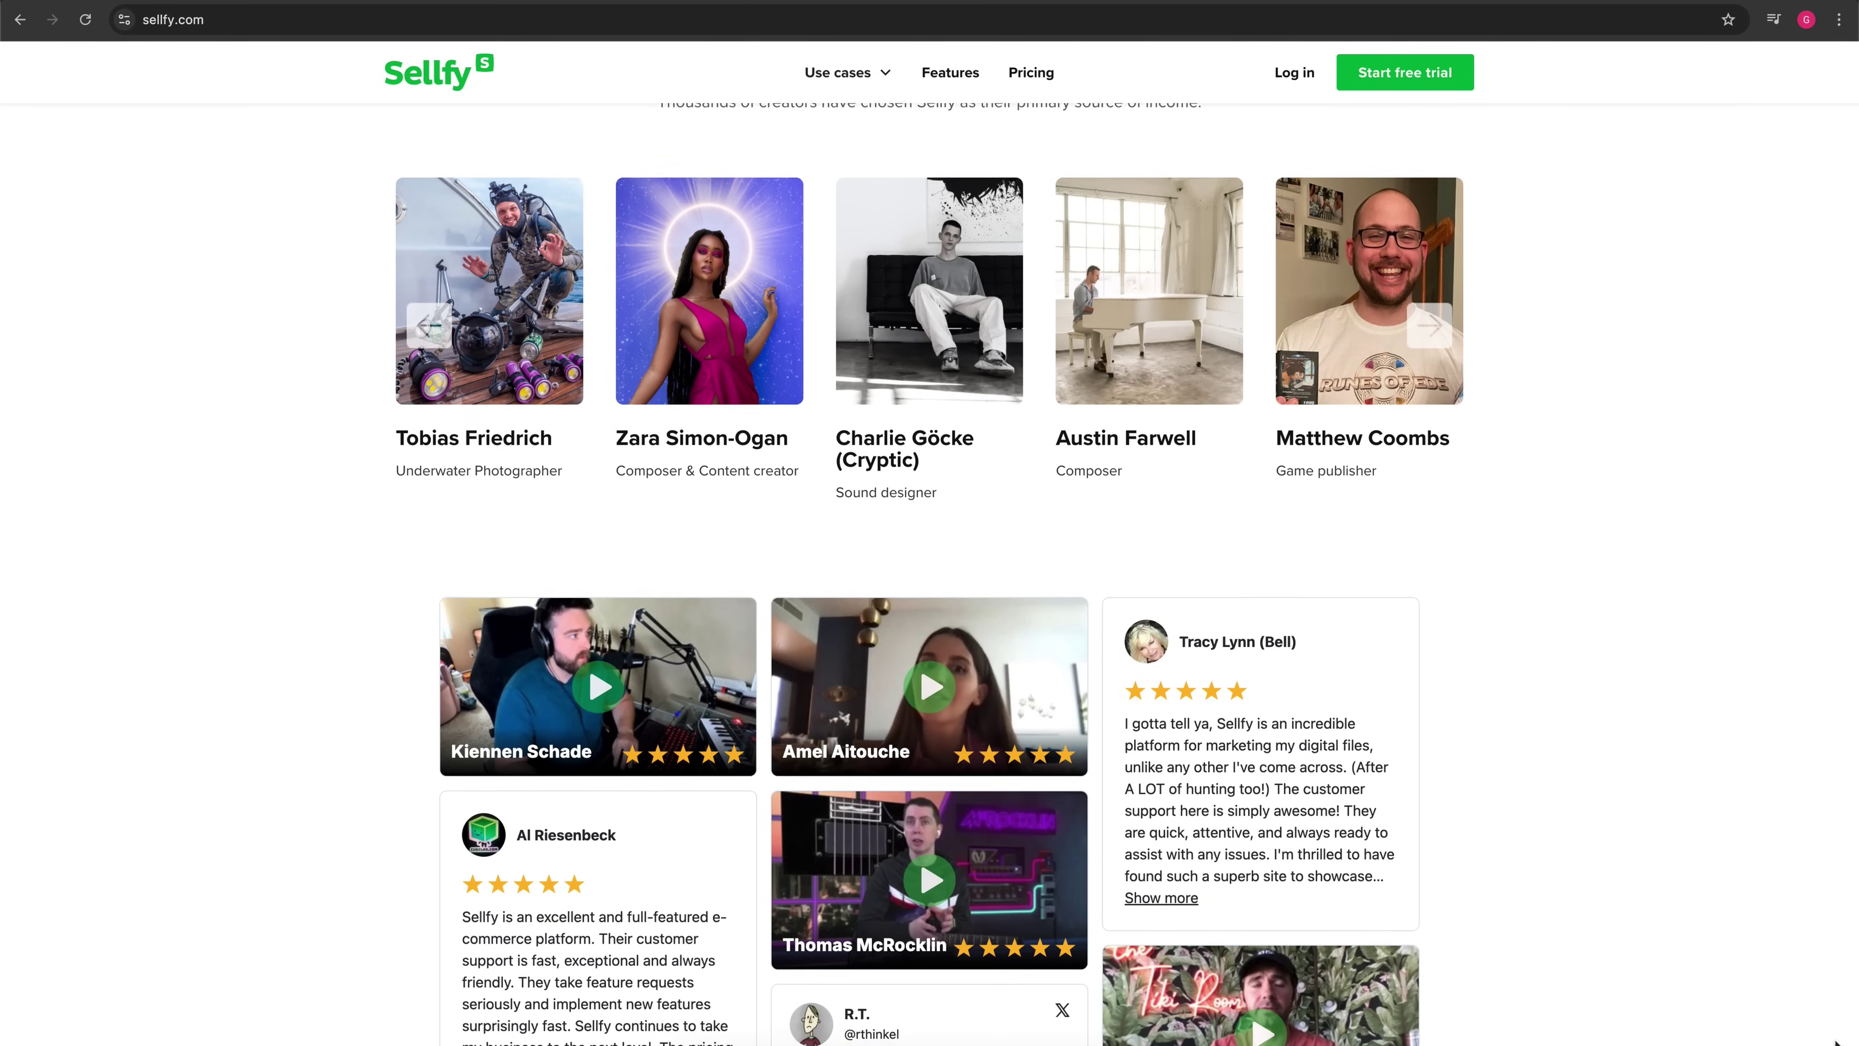
{"action": "scroll", "coordinate": [1837, 1041], "scroll_direction": "down", "scroll_amount": 3}
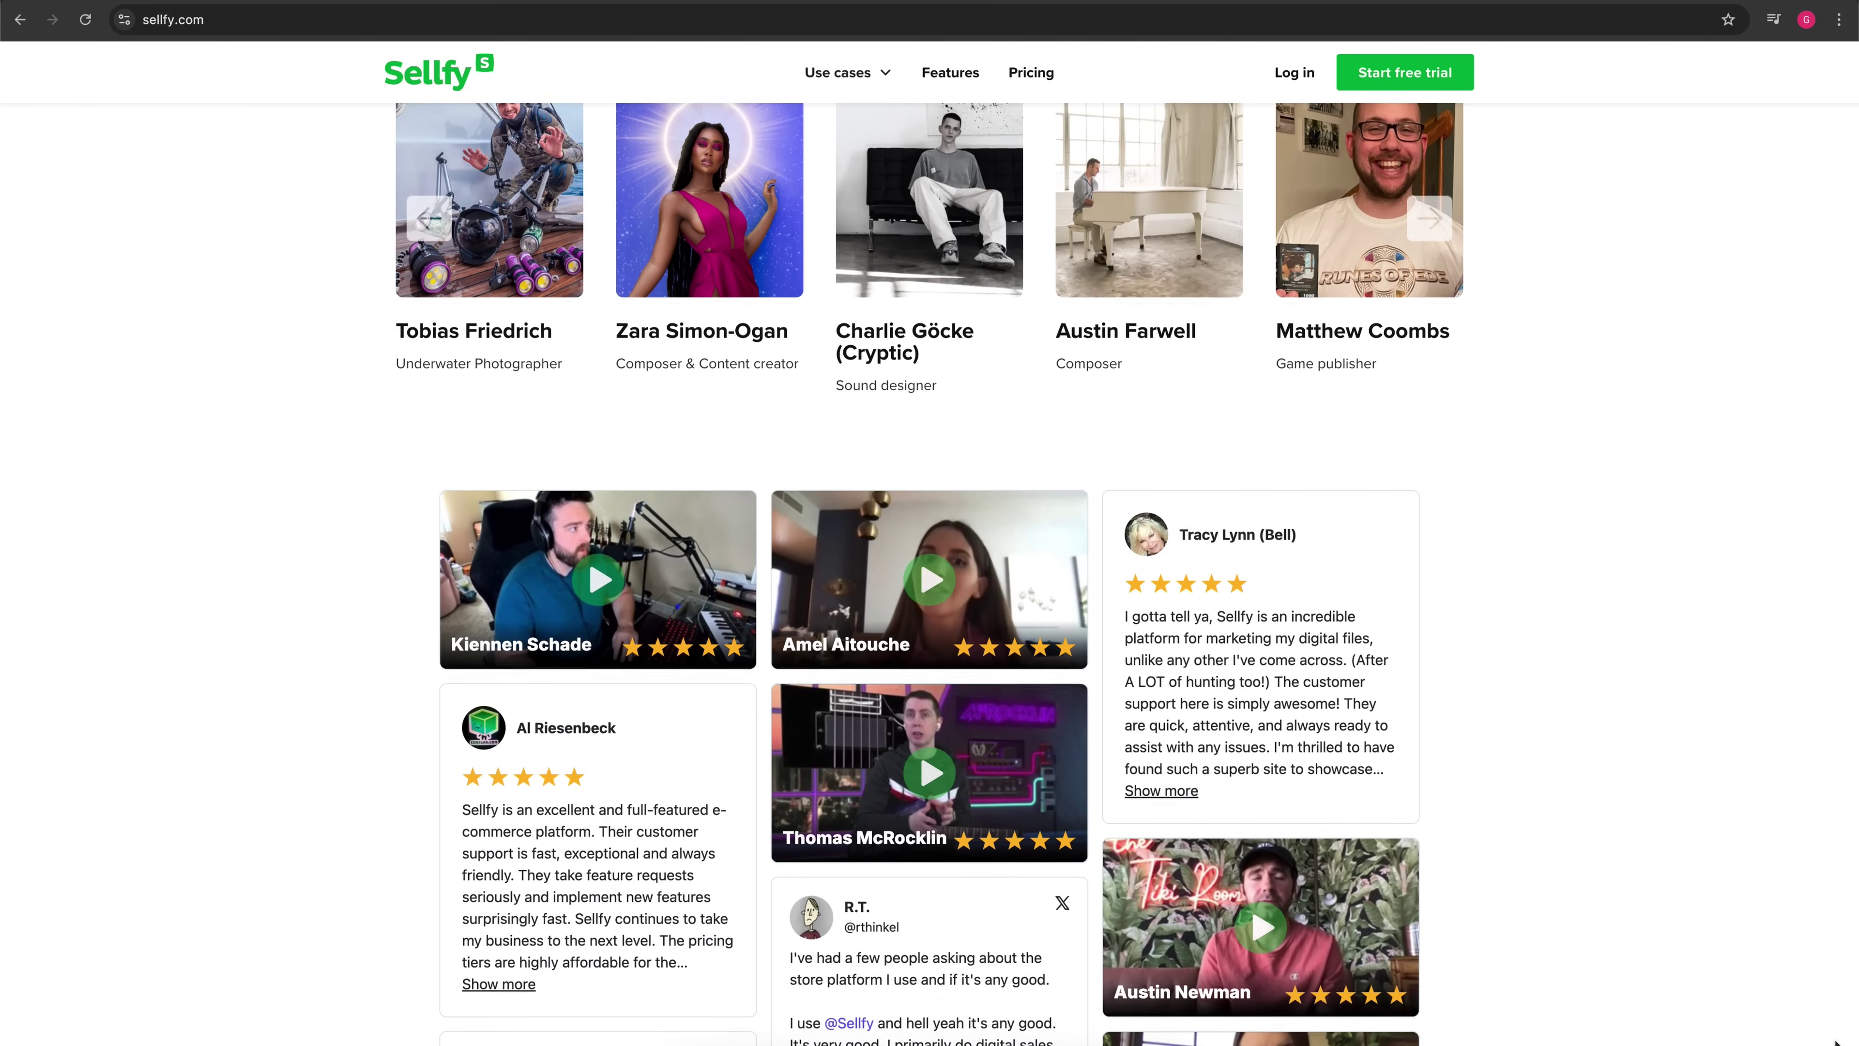
{"action": "scroll", "coordinate": [1837, 1039], "scroll_direction": "down", "scroll_amount": 2}
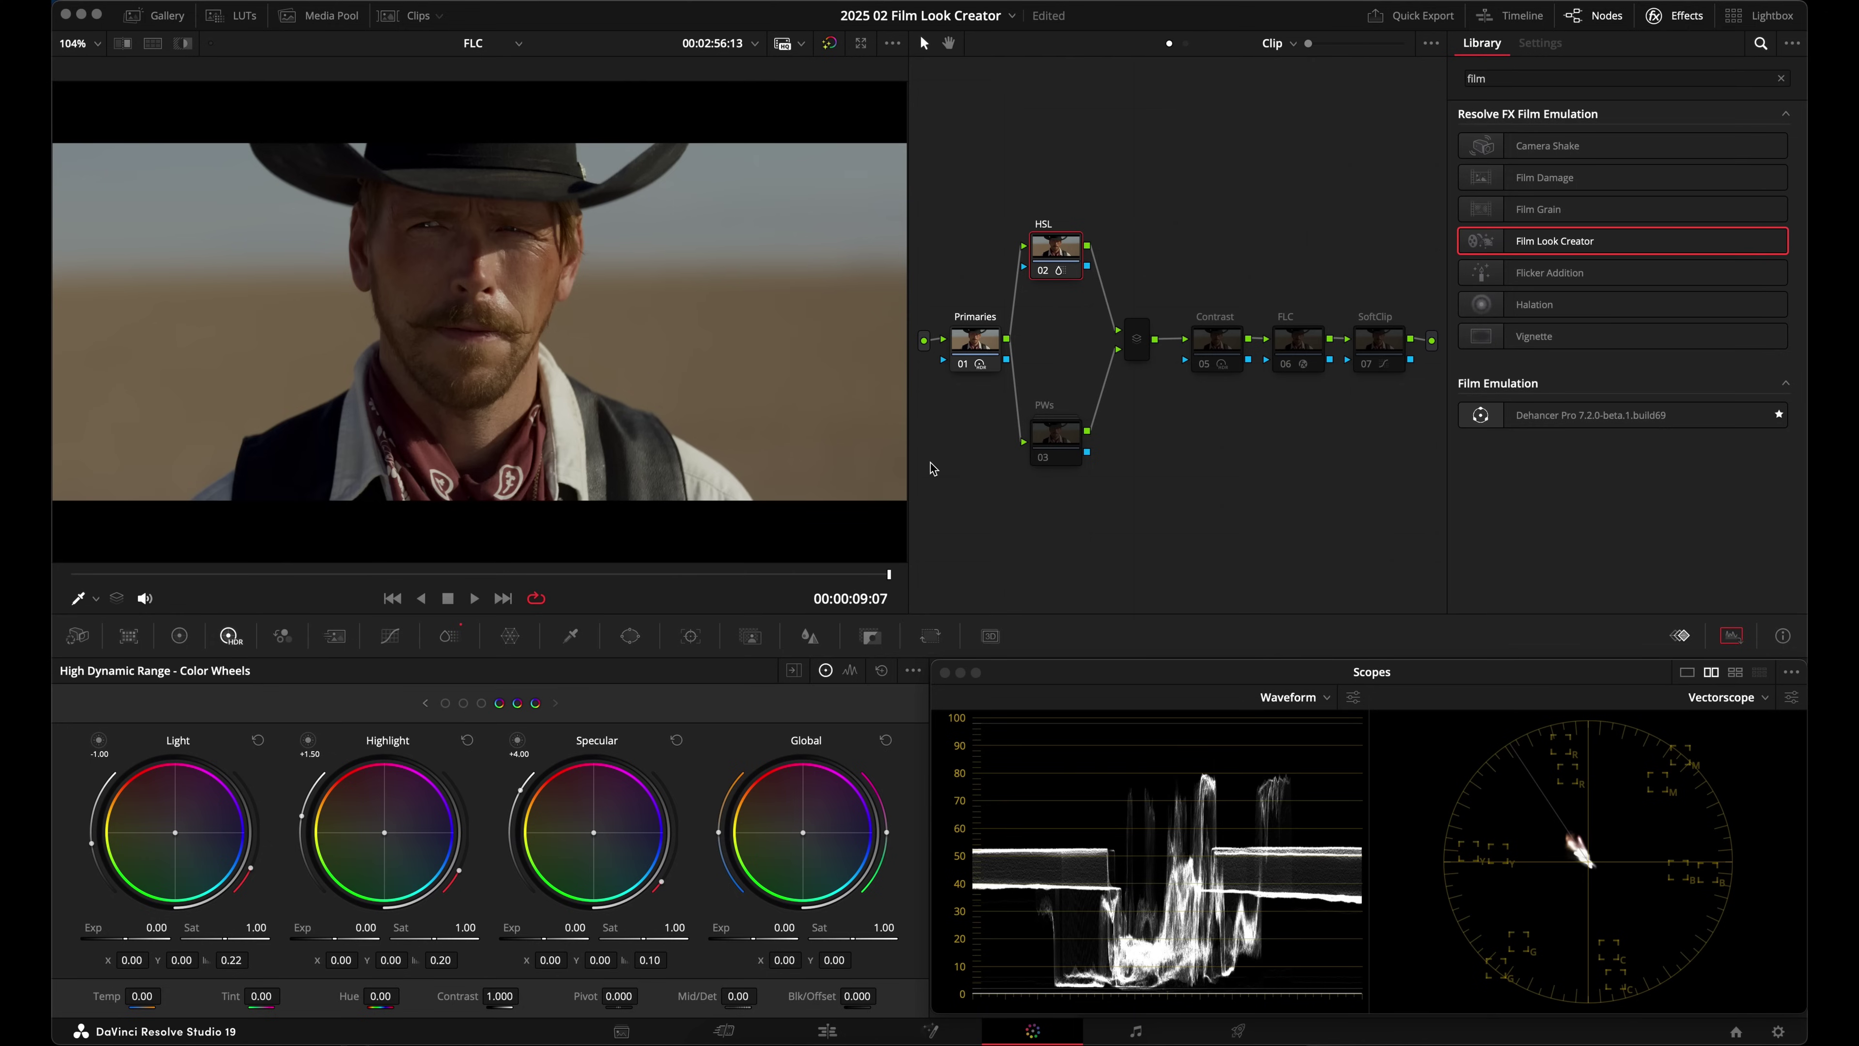
Step: Compare the HSL node's ColorSlice Density at 0 and 1.00 twice, leaving it at 1.00
{"action": "left_click", "coordinate": [449, 635]}
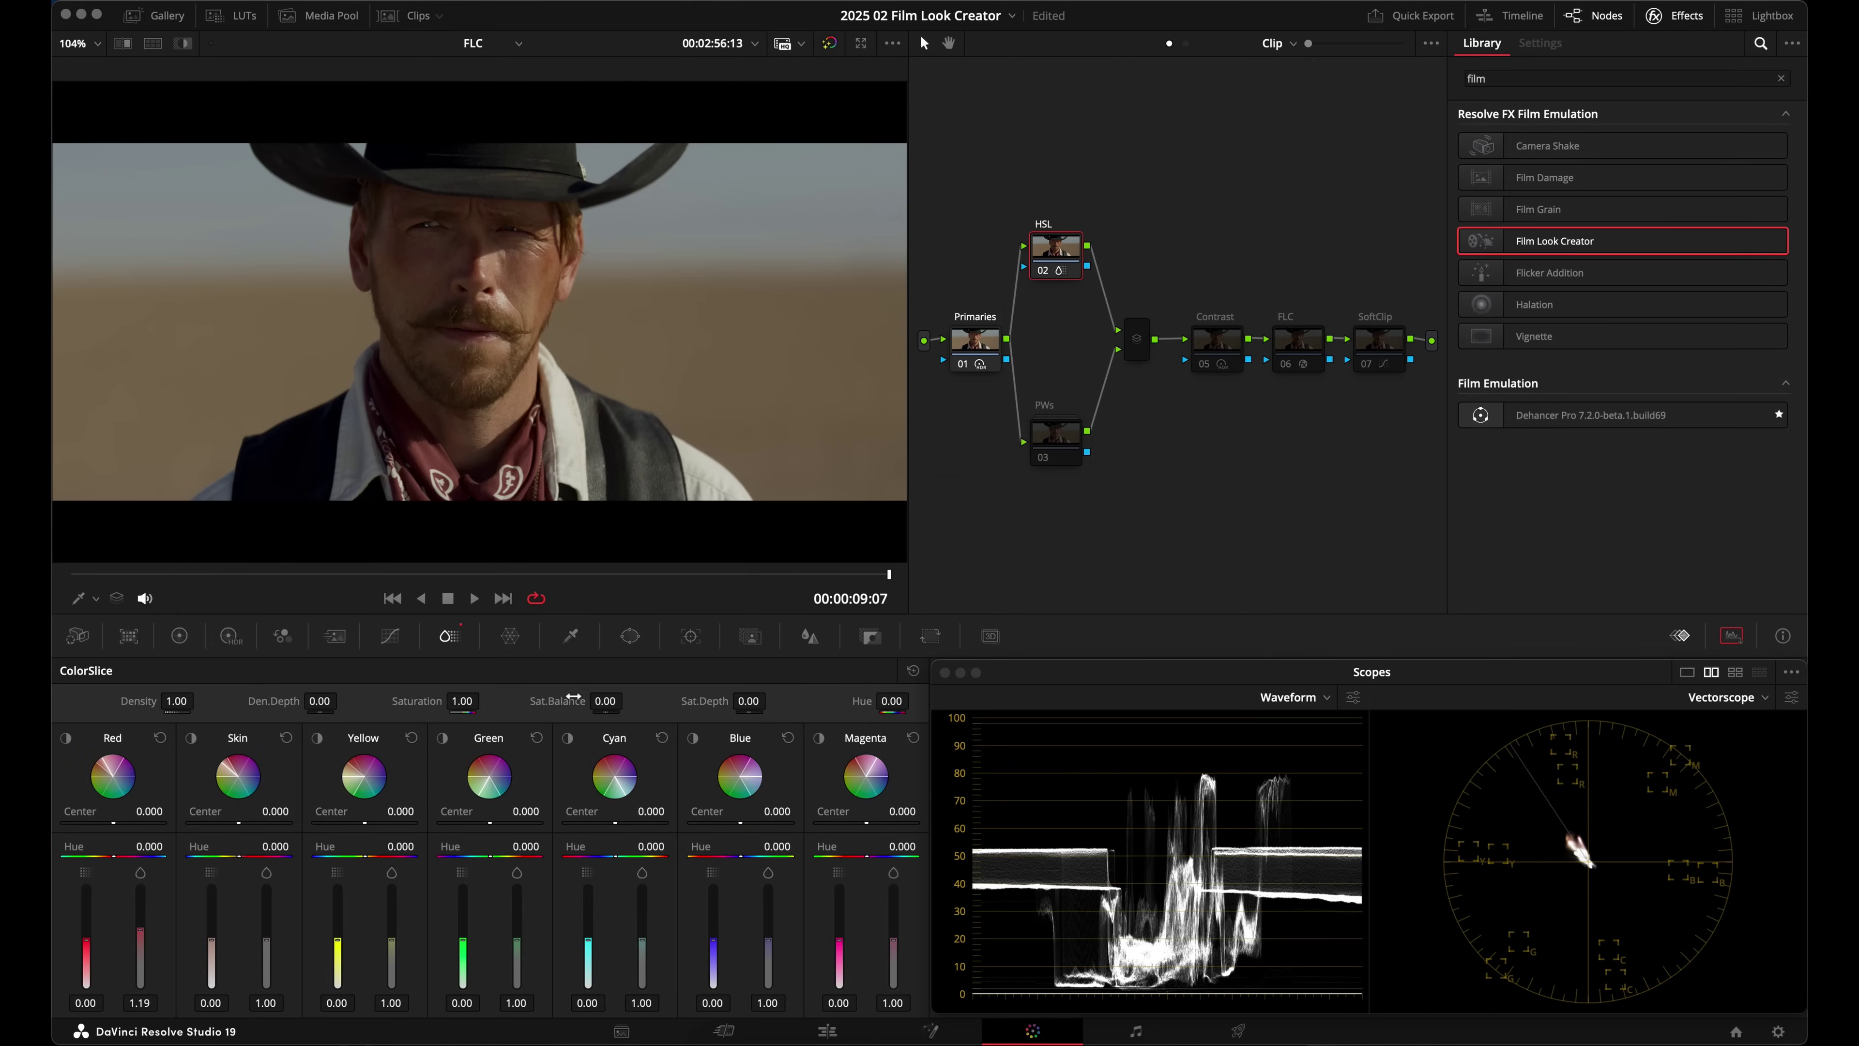
{"action": "double_click", "coordinate": [135, 699]}
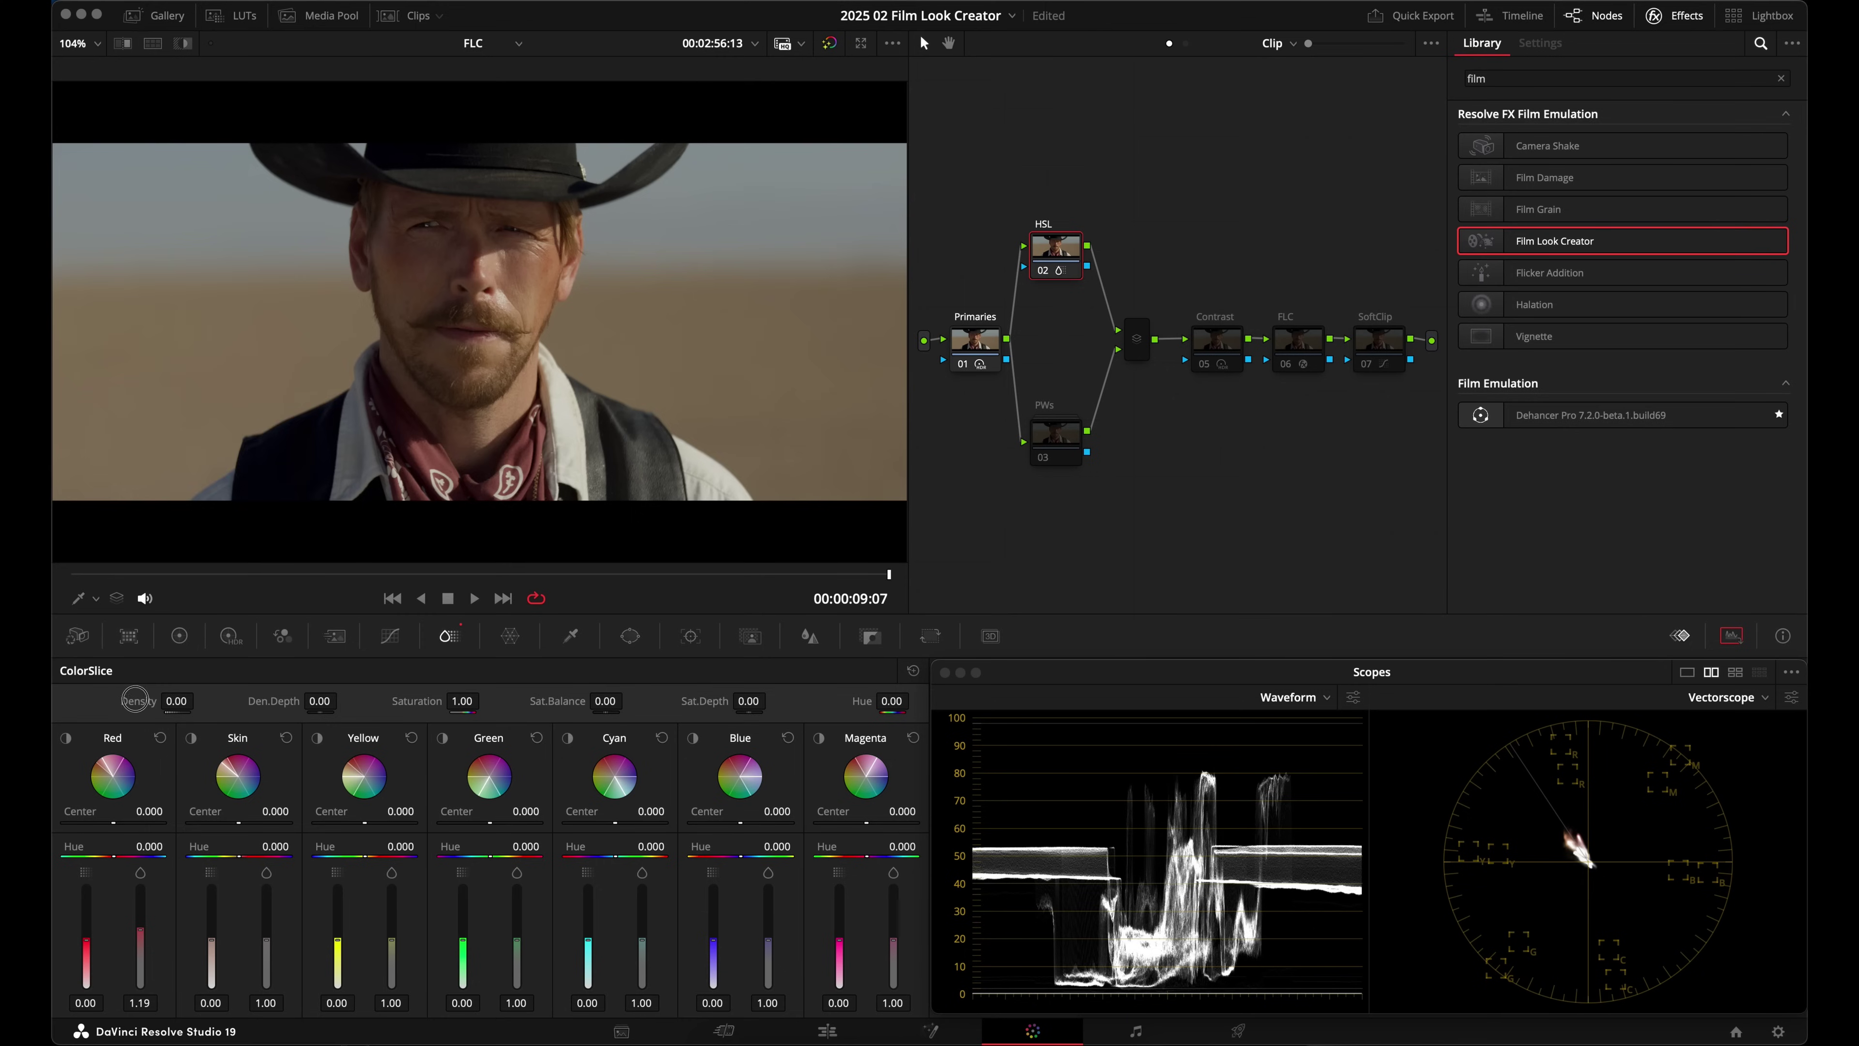
{"action": "key", "text": "super+z"}
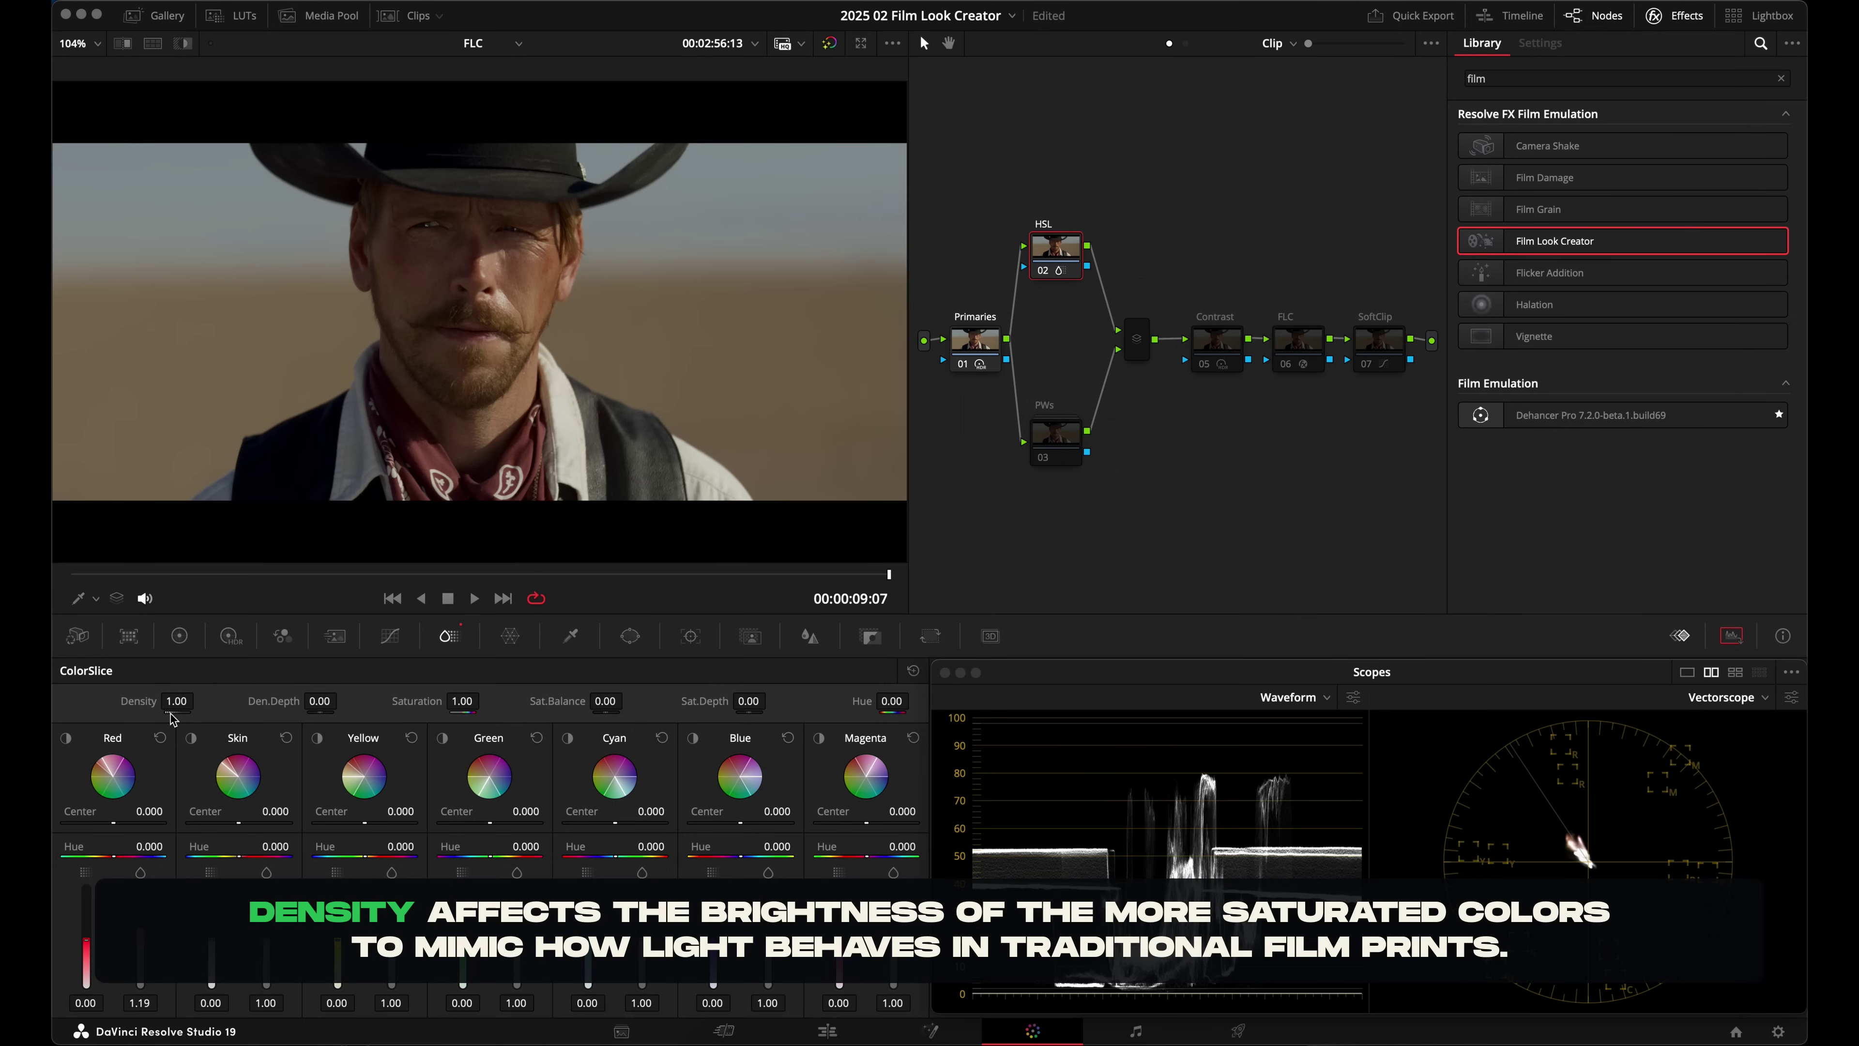
{"action": "double_click", "coordinate": [136, 702]}
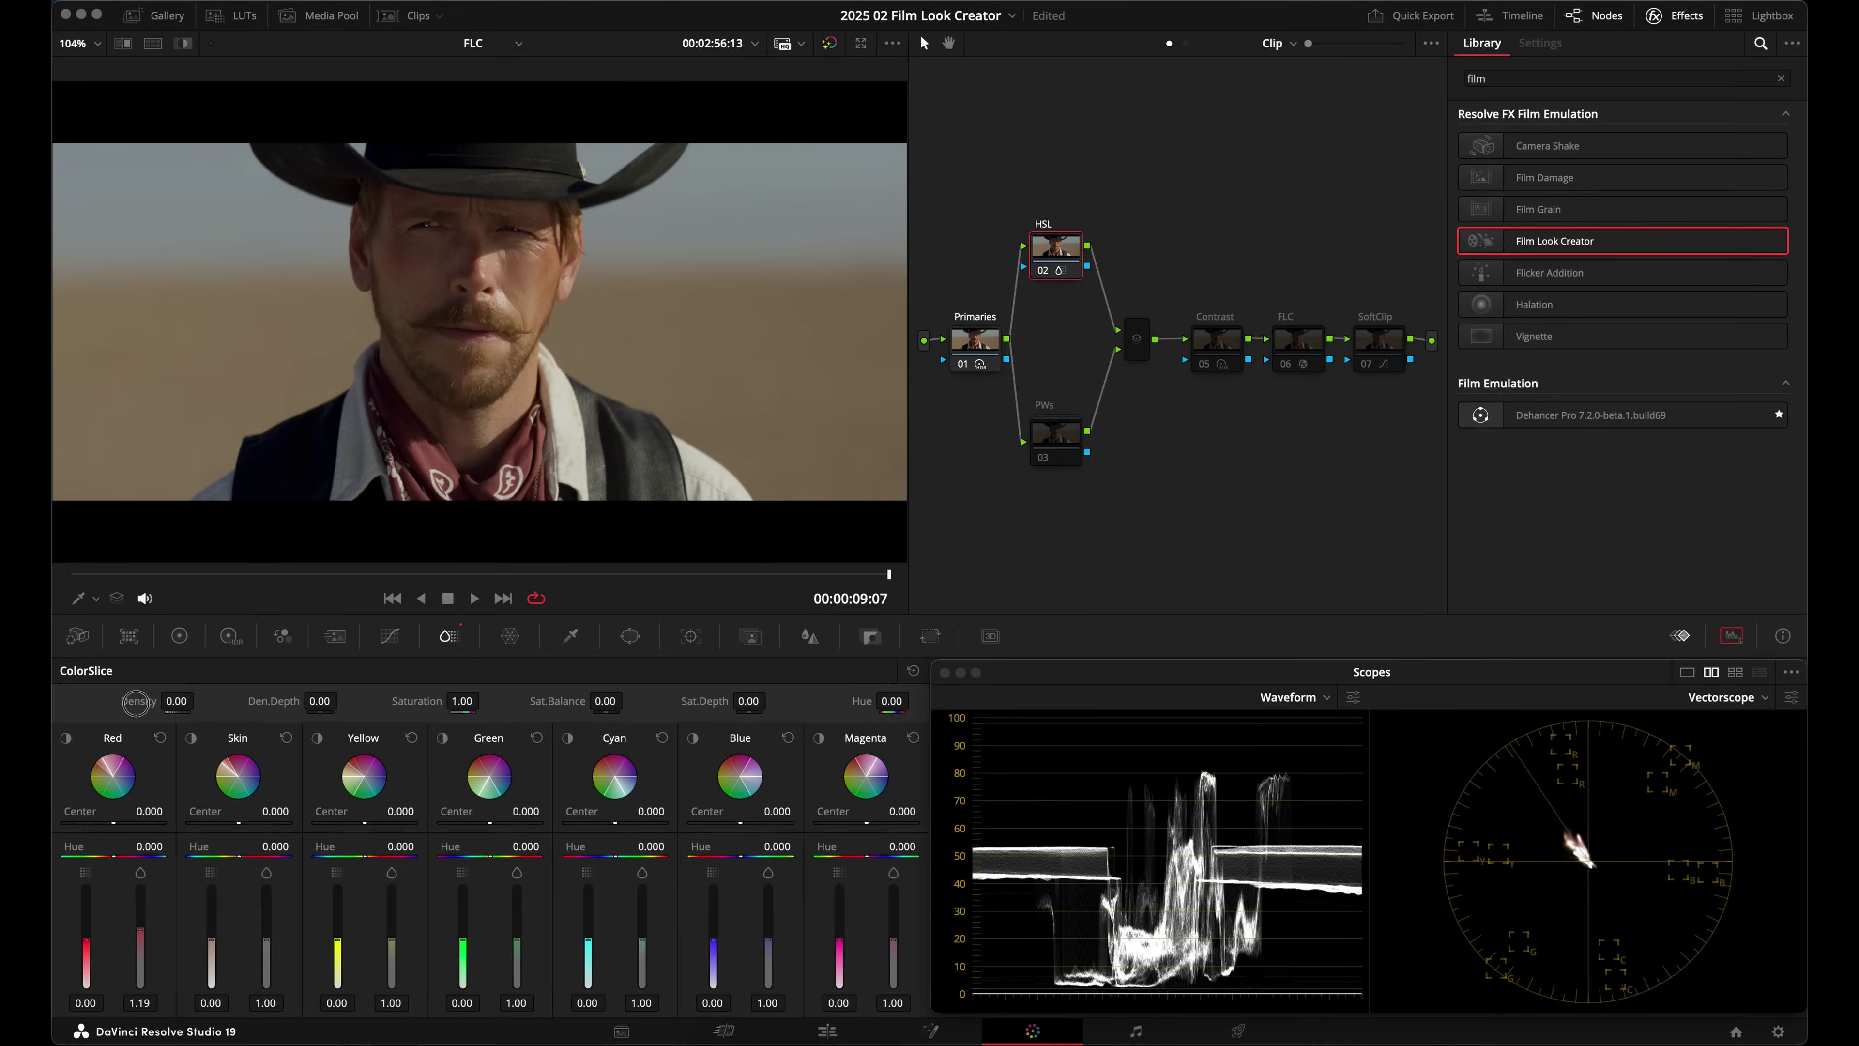
{"action": "key", "text": "super+z"}
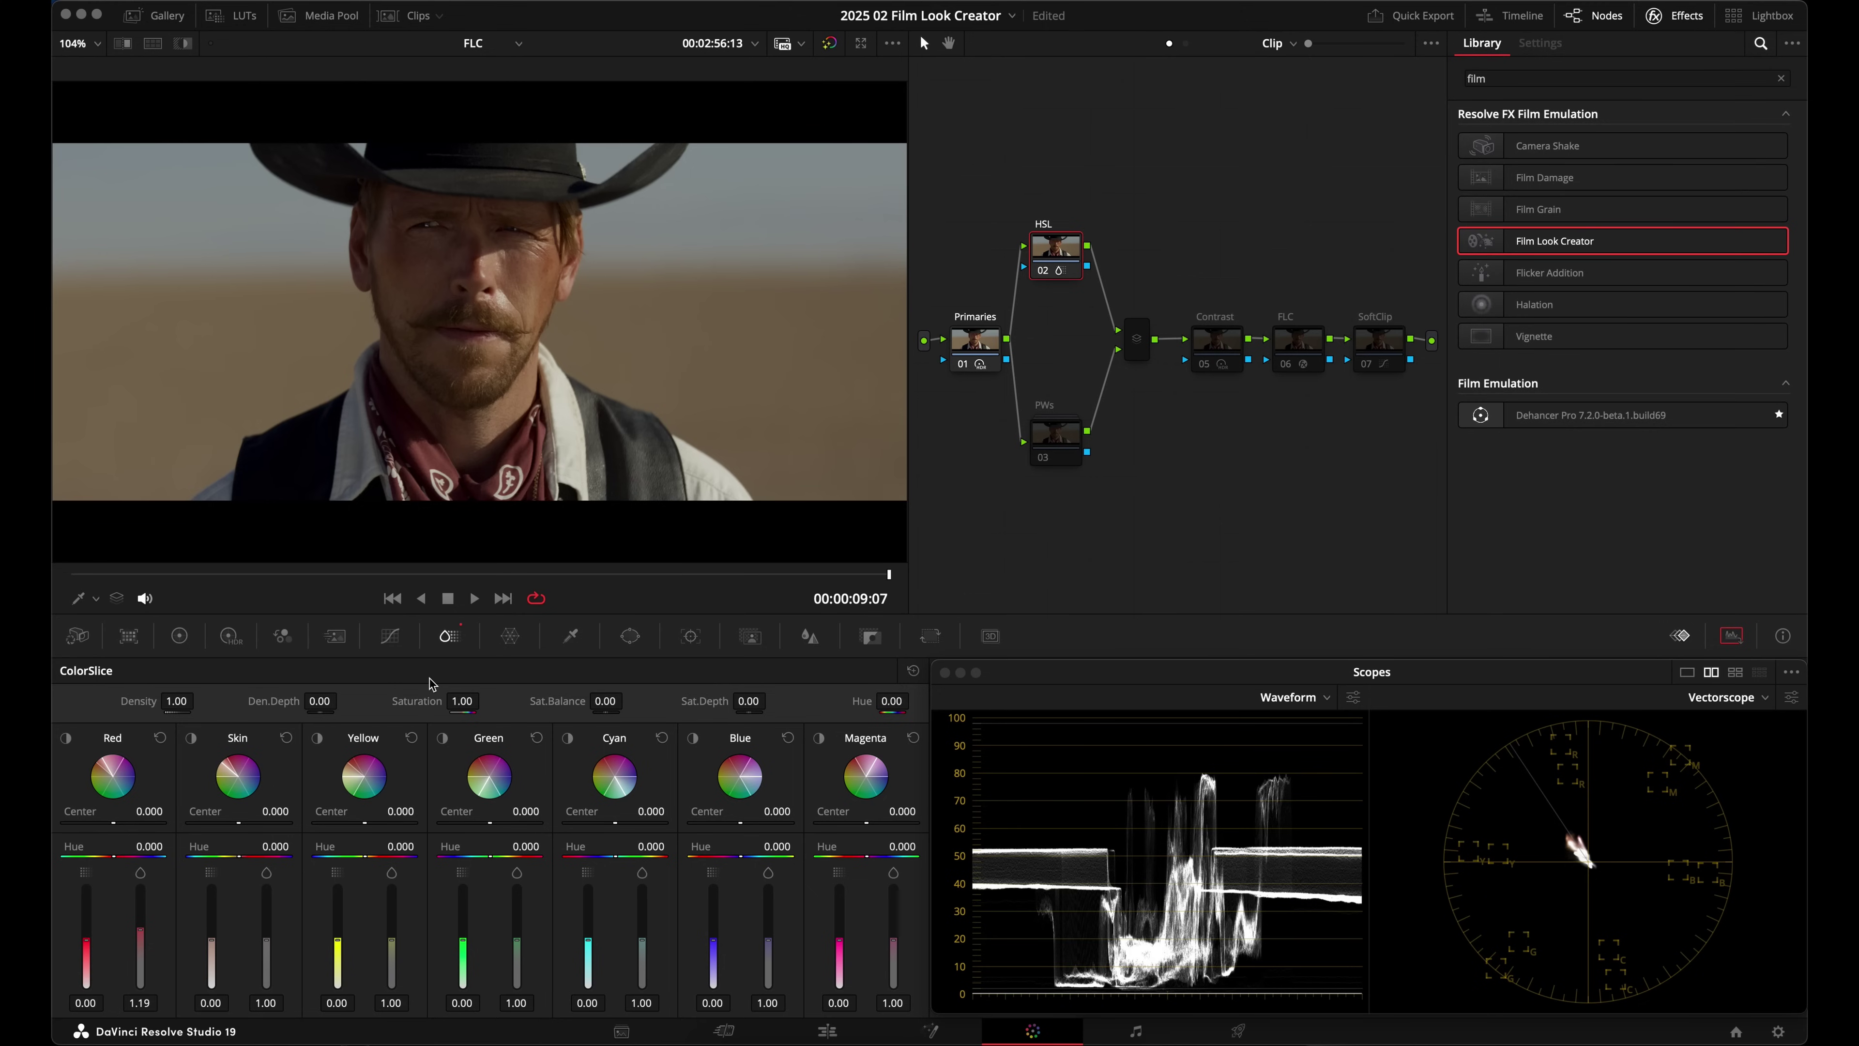
Step: Save the project and open the PWs compound node to see inside
{"action": "key", "text": "super+s"}
{"action": "left_click", "coordinate": [1061, 443]}
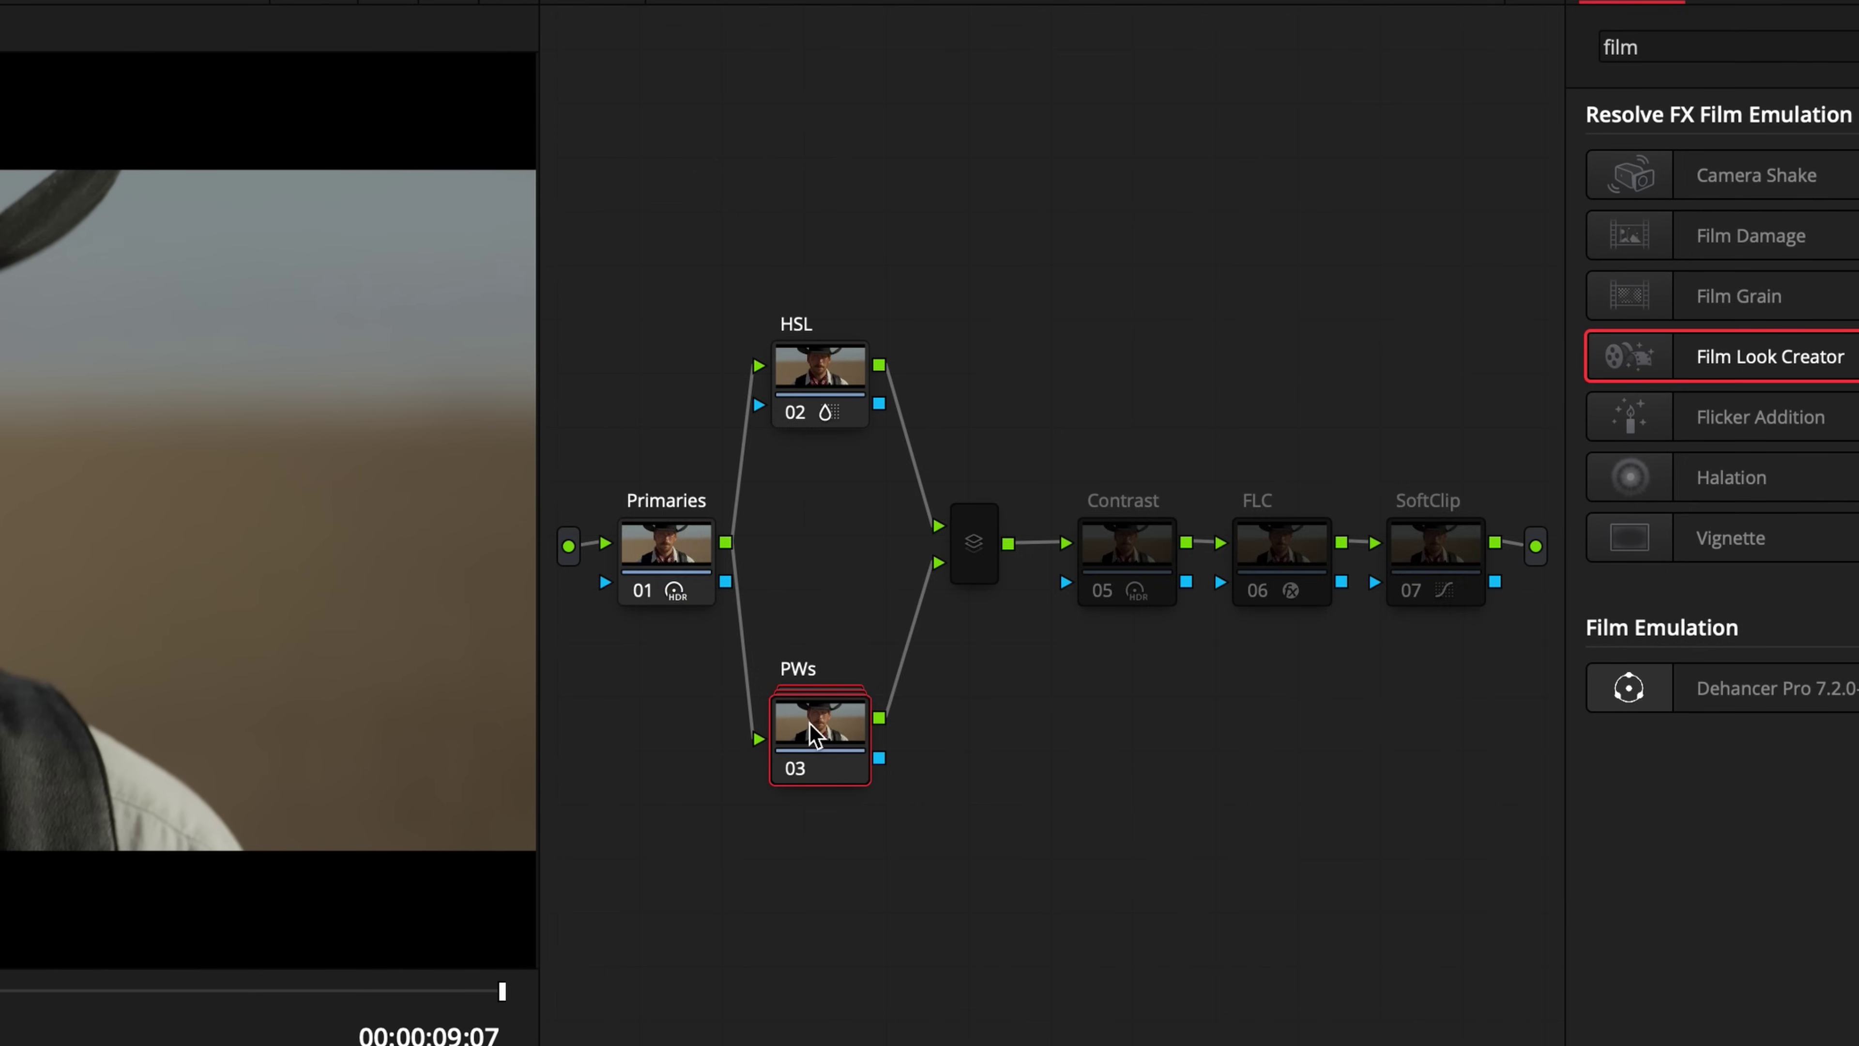
{"action": "double_click", "coordinate": [1054, 438]}
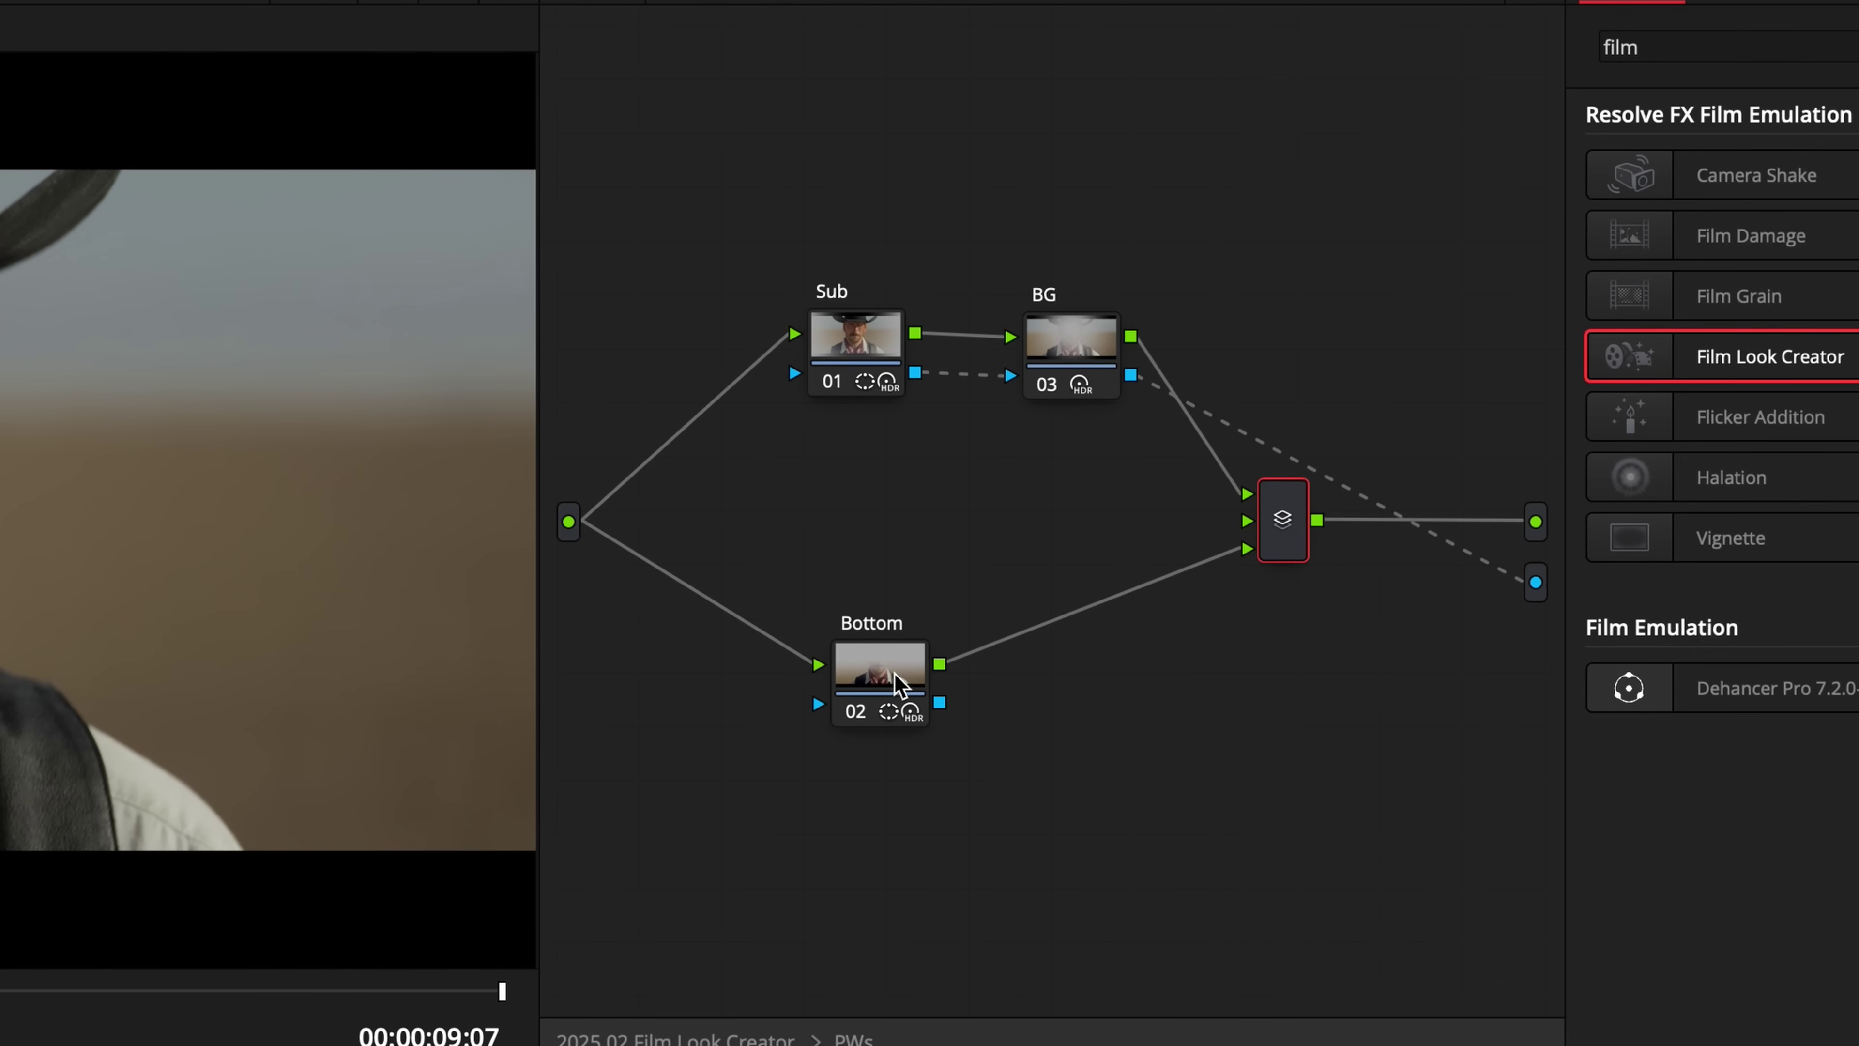
Step: Rearrange the Sub, BG and Bottom nodes and preview the Bottom node's gradient window matte
{"action": "left_click_drag", "start_coordinate": [877, 654], "coordinate": [877, 725]}
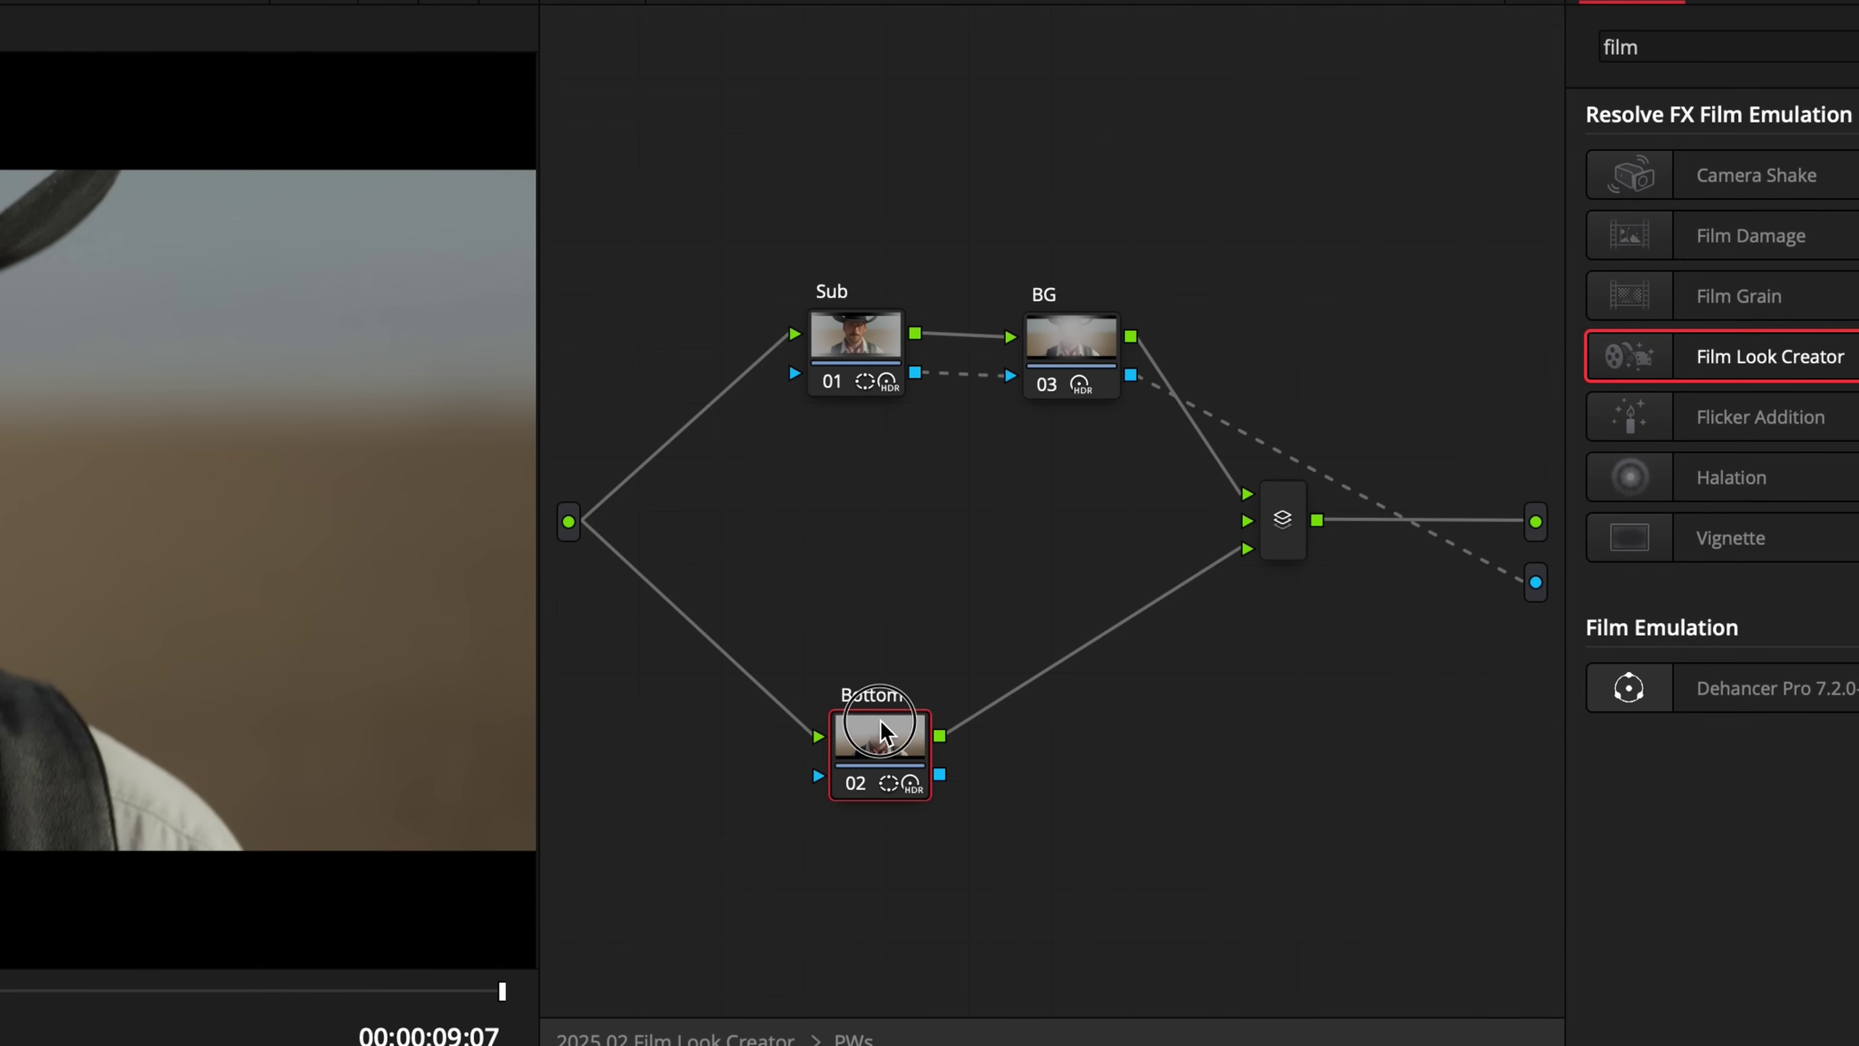
{"action": "left_click_drag", "start_coordinate": [1070, 344], "coordinate": [1013, 343]}
{"action": "left_click", "coordinate": [840, 336]}
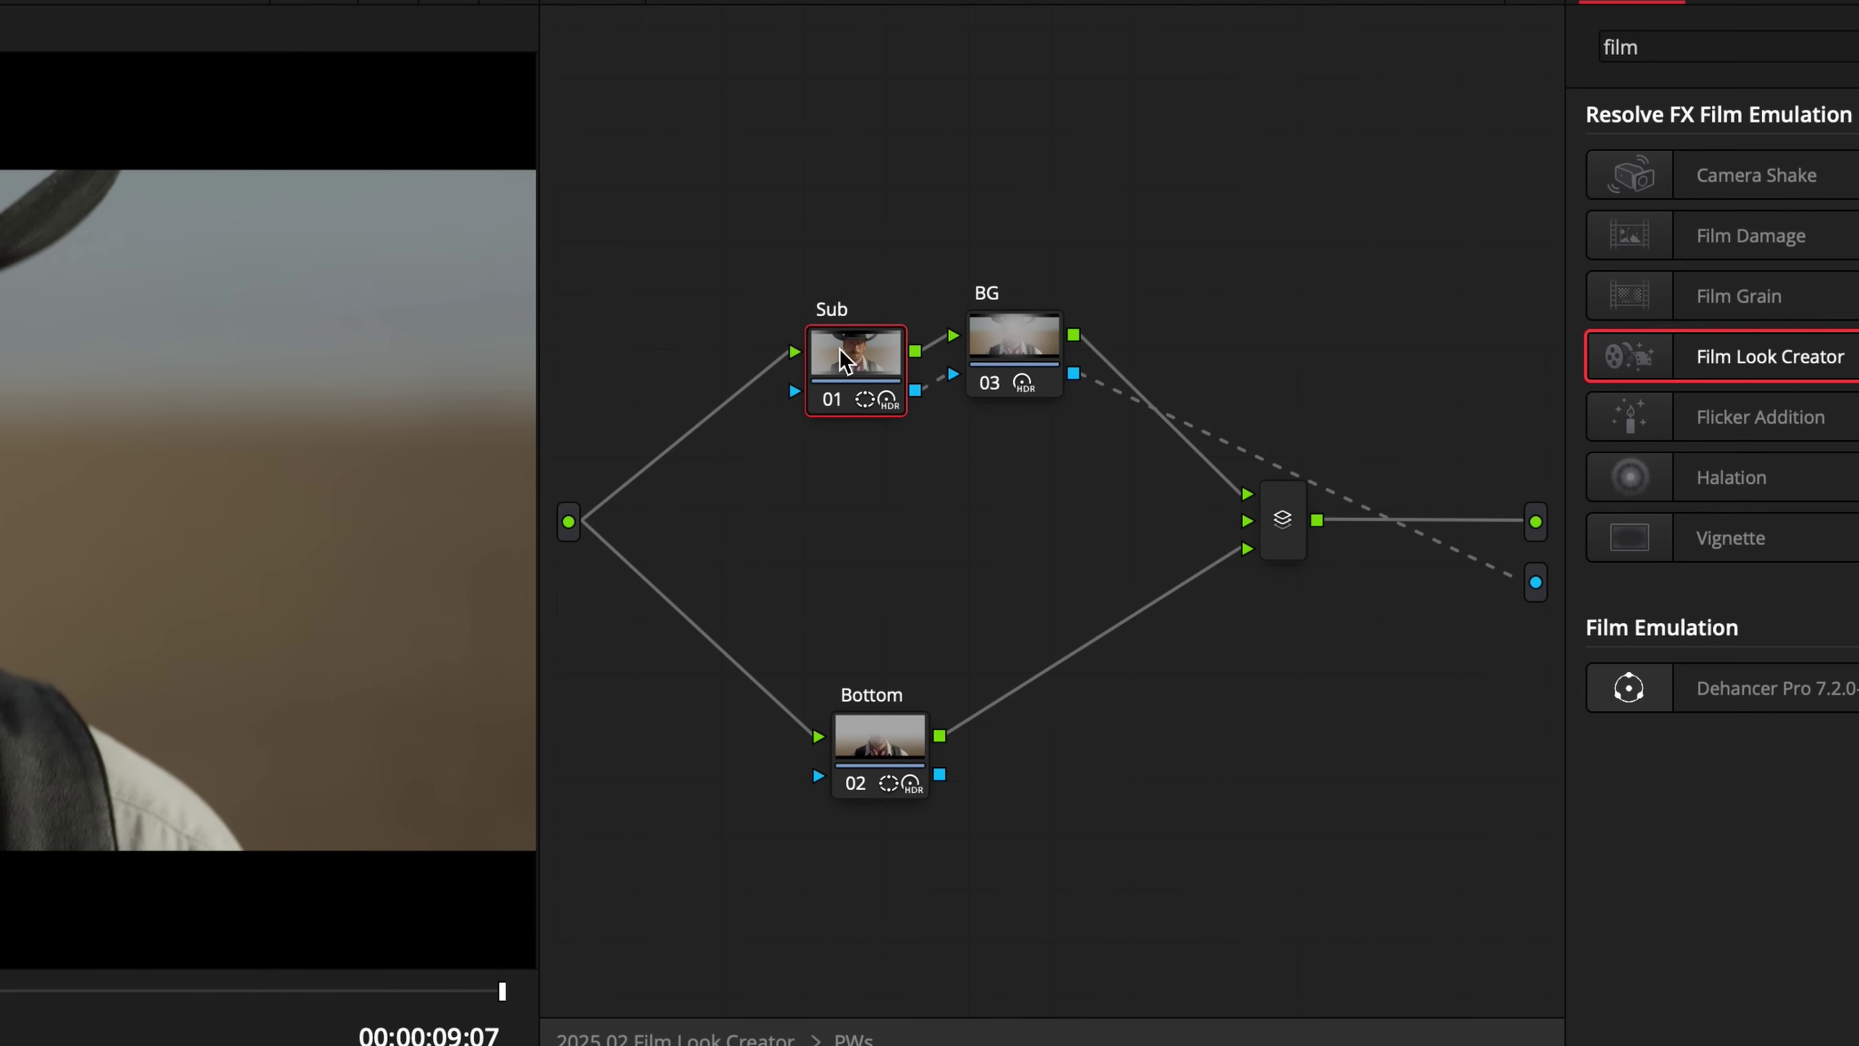
{"action": "left_click", "coordinate": [1014, 337]}
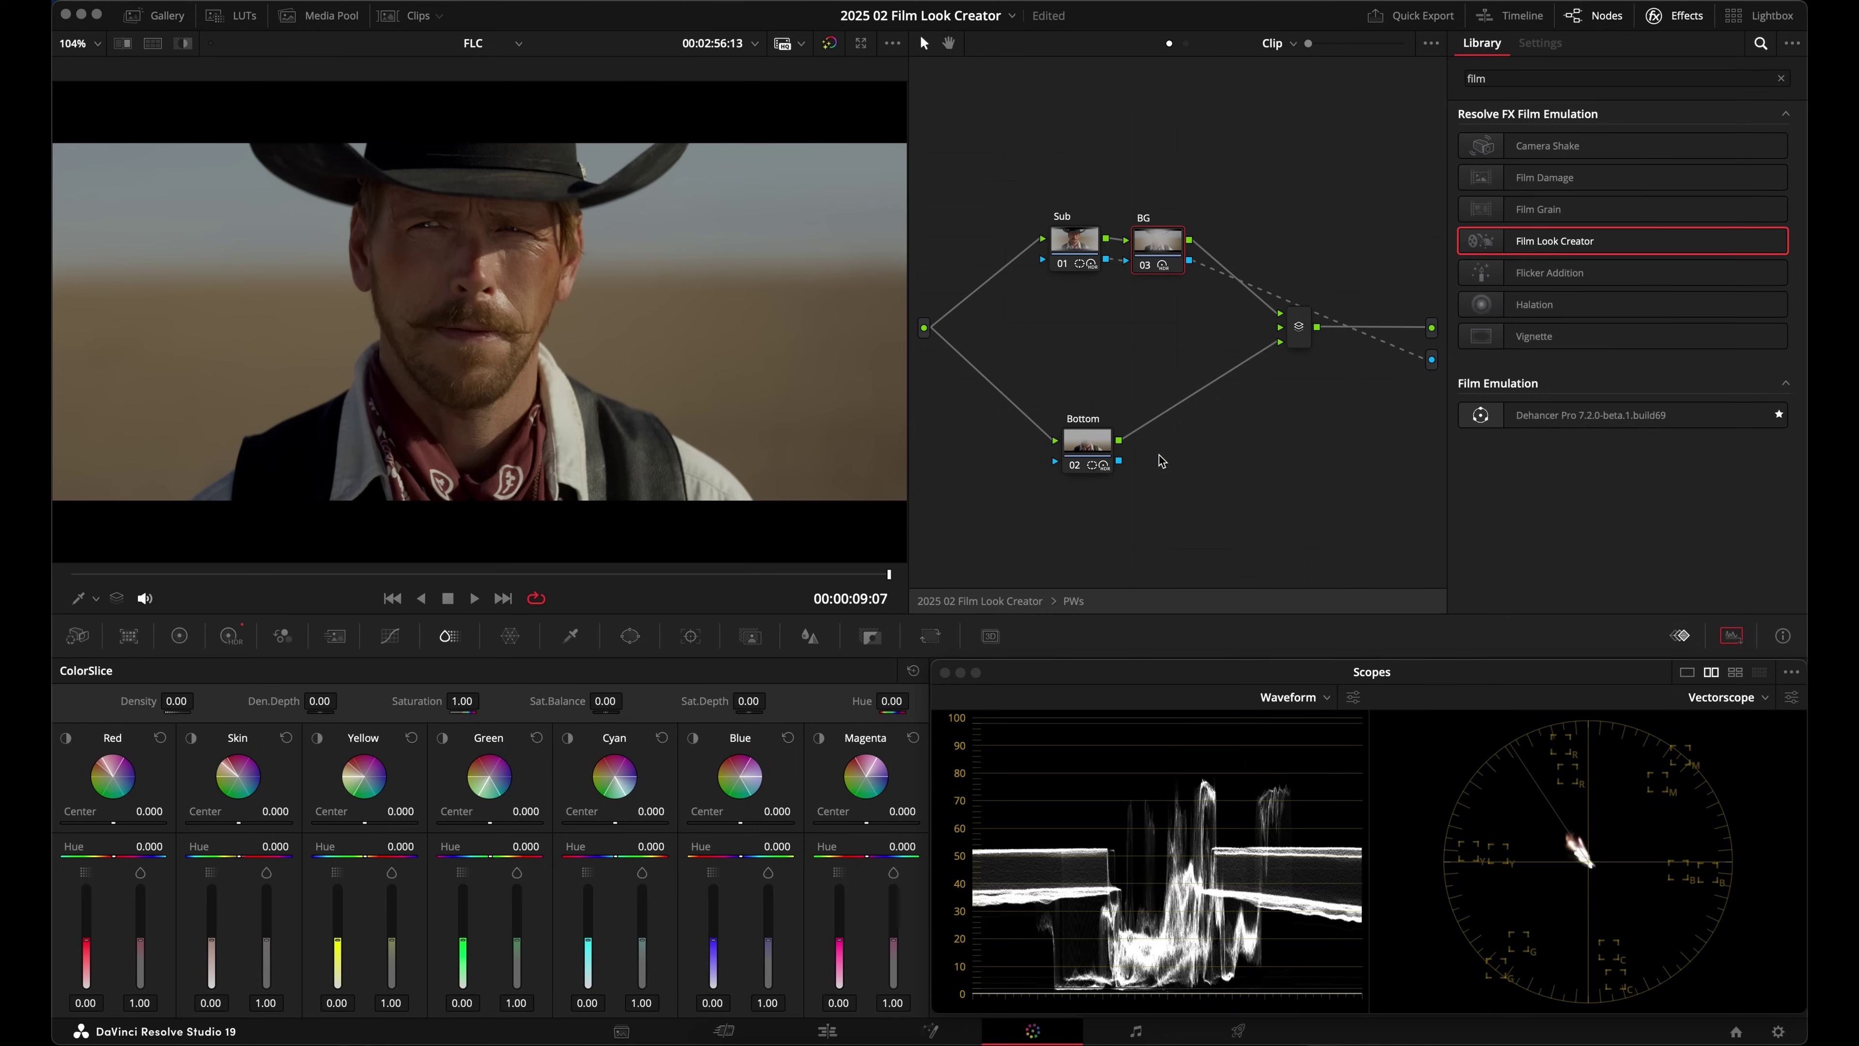
{"action": "left_click_drag", "start_coordinate": [1083, 453], "coordinate": [1136, 427]}
{"action": "left_click", "coordinate": [629, 636]}
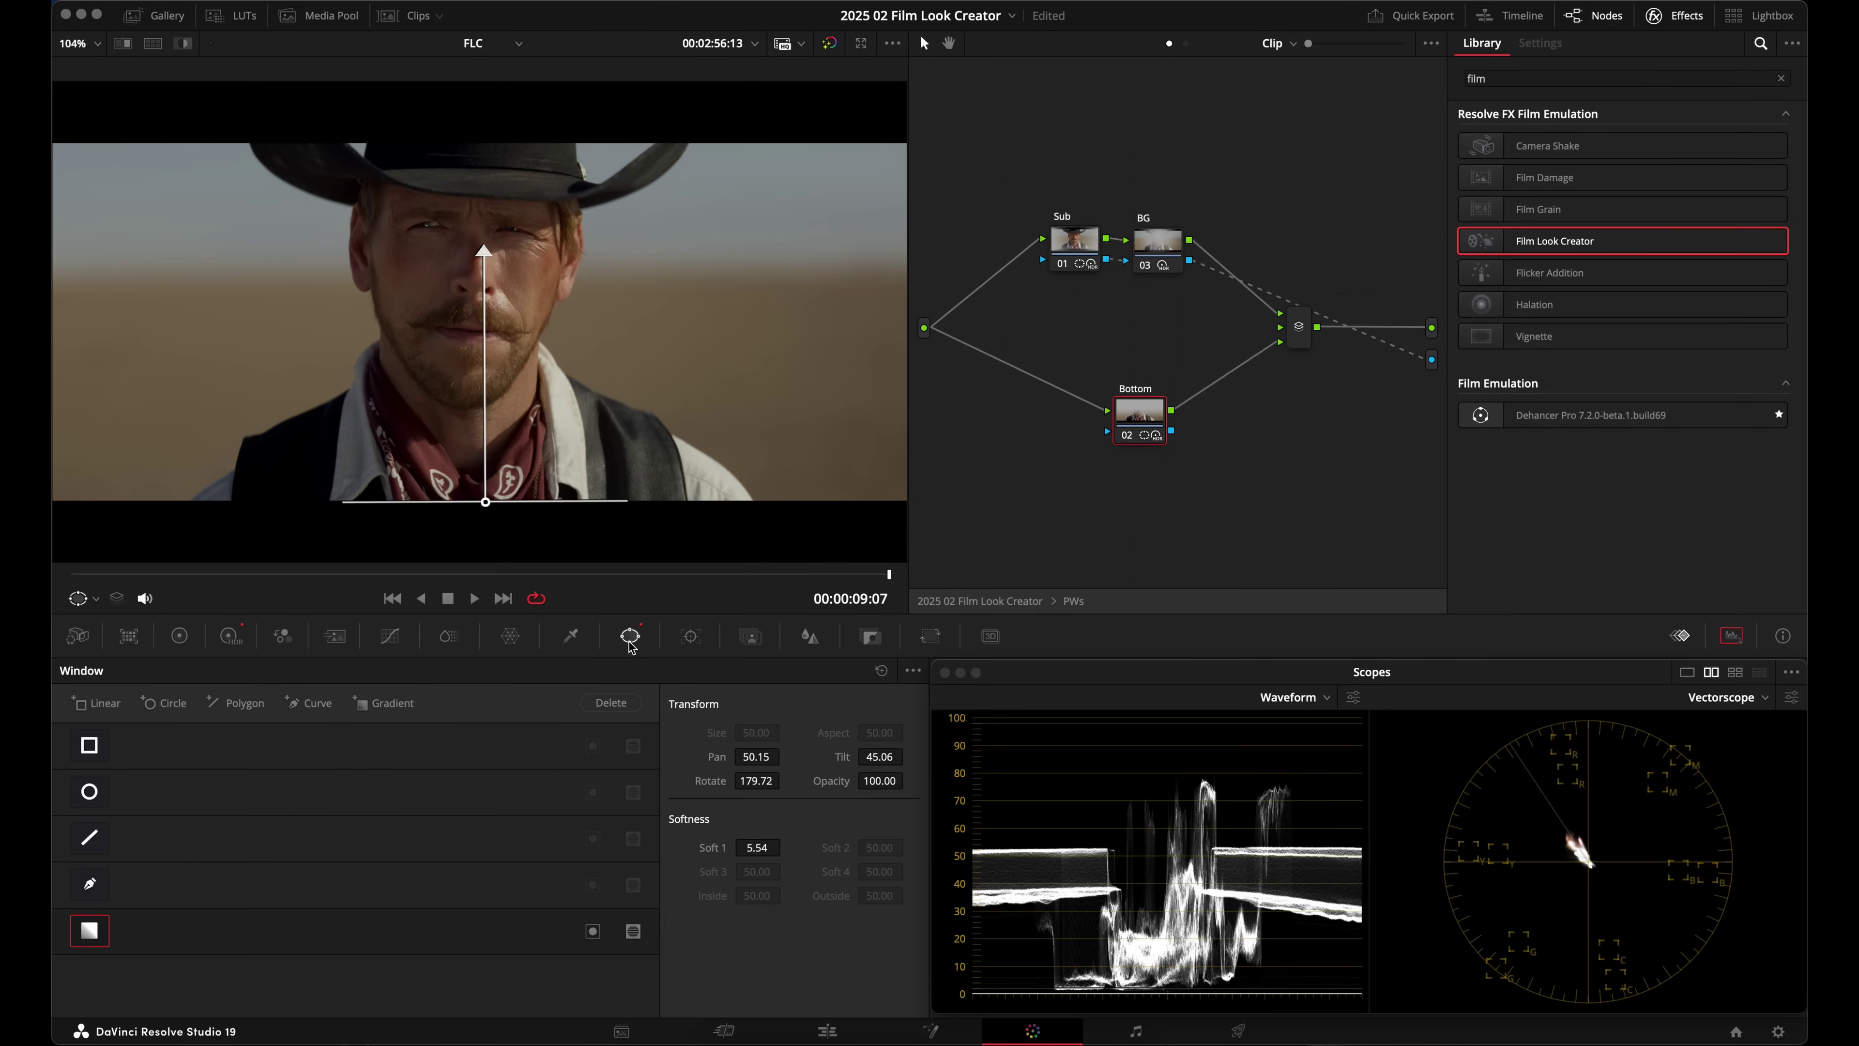
{"action": "key", "text": "shift+h"}
{"action": "key", "text": "shift+h"}
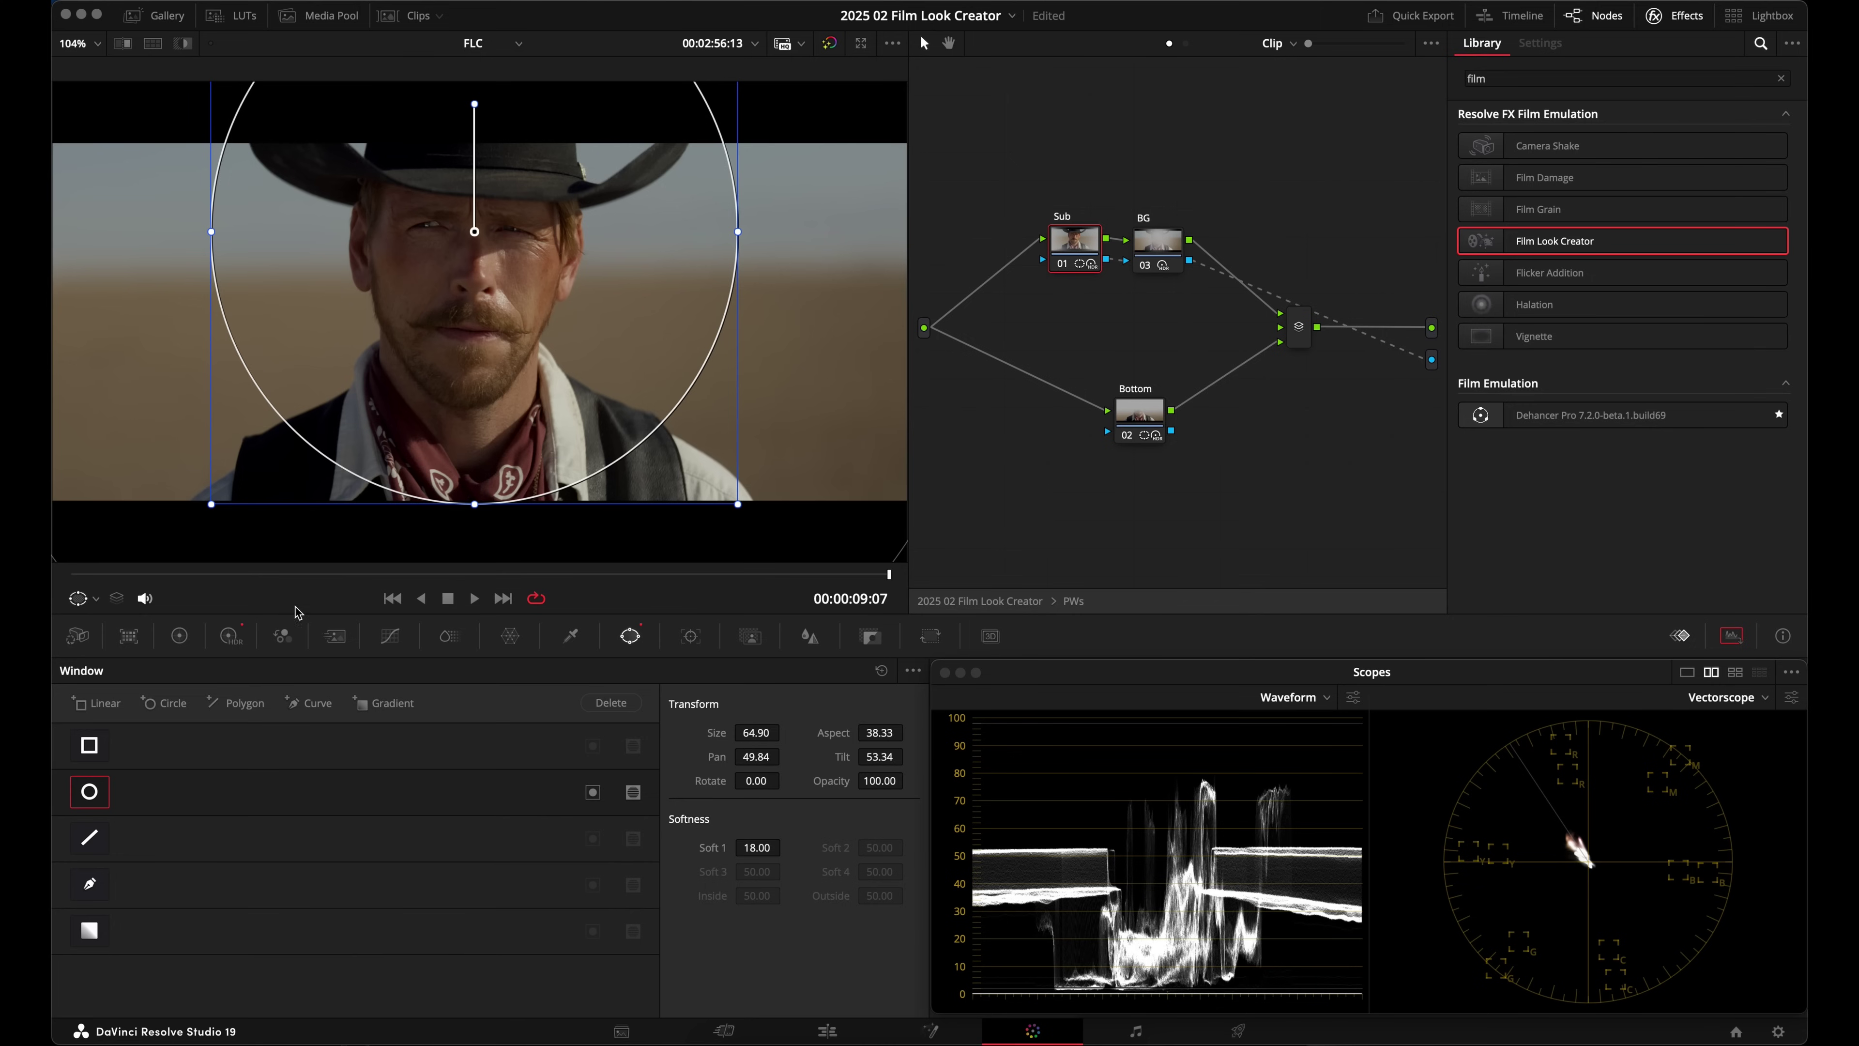
Step: Show the Sub node's HDR wheels paged to the Black, Dark and Shadow zones
{"action": "left_click", "coordinate": [230, 636]}
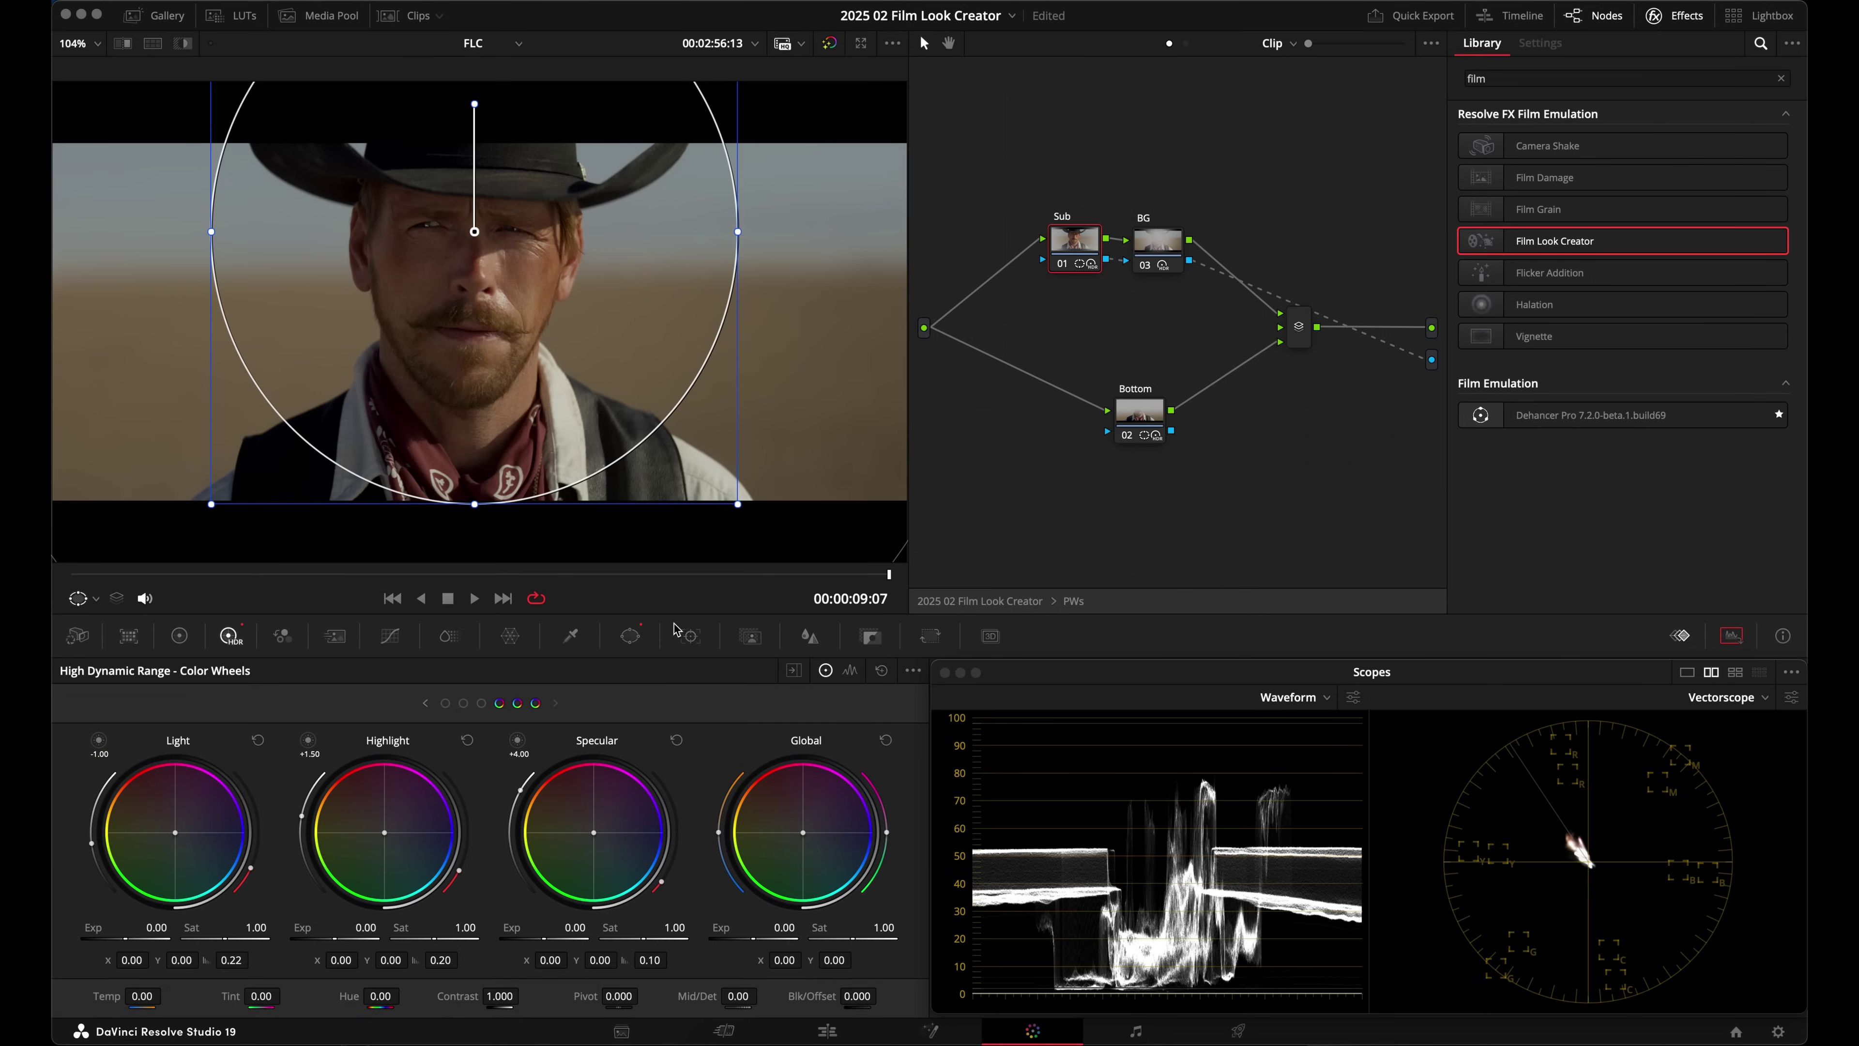
{"action": "left_click", "coordinate": [629, 636]}
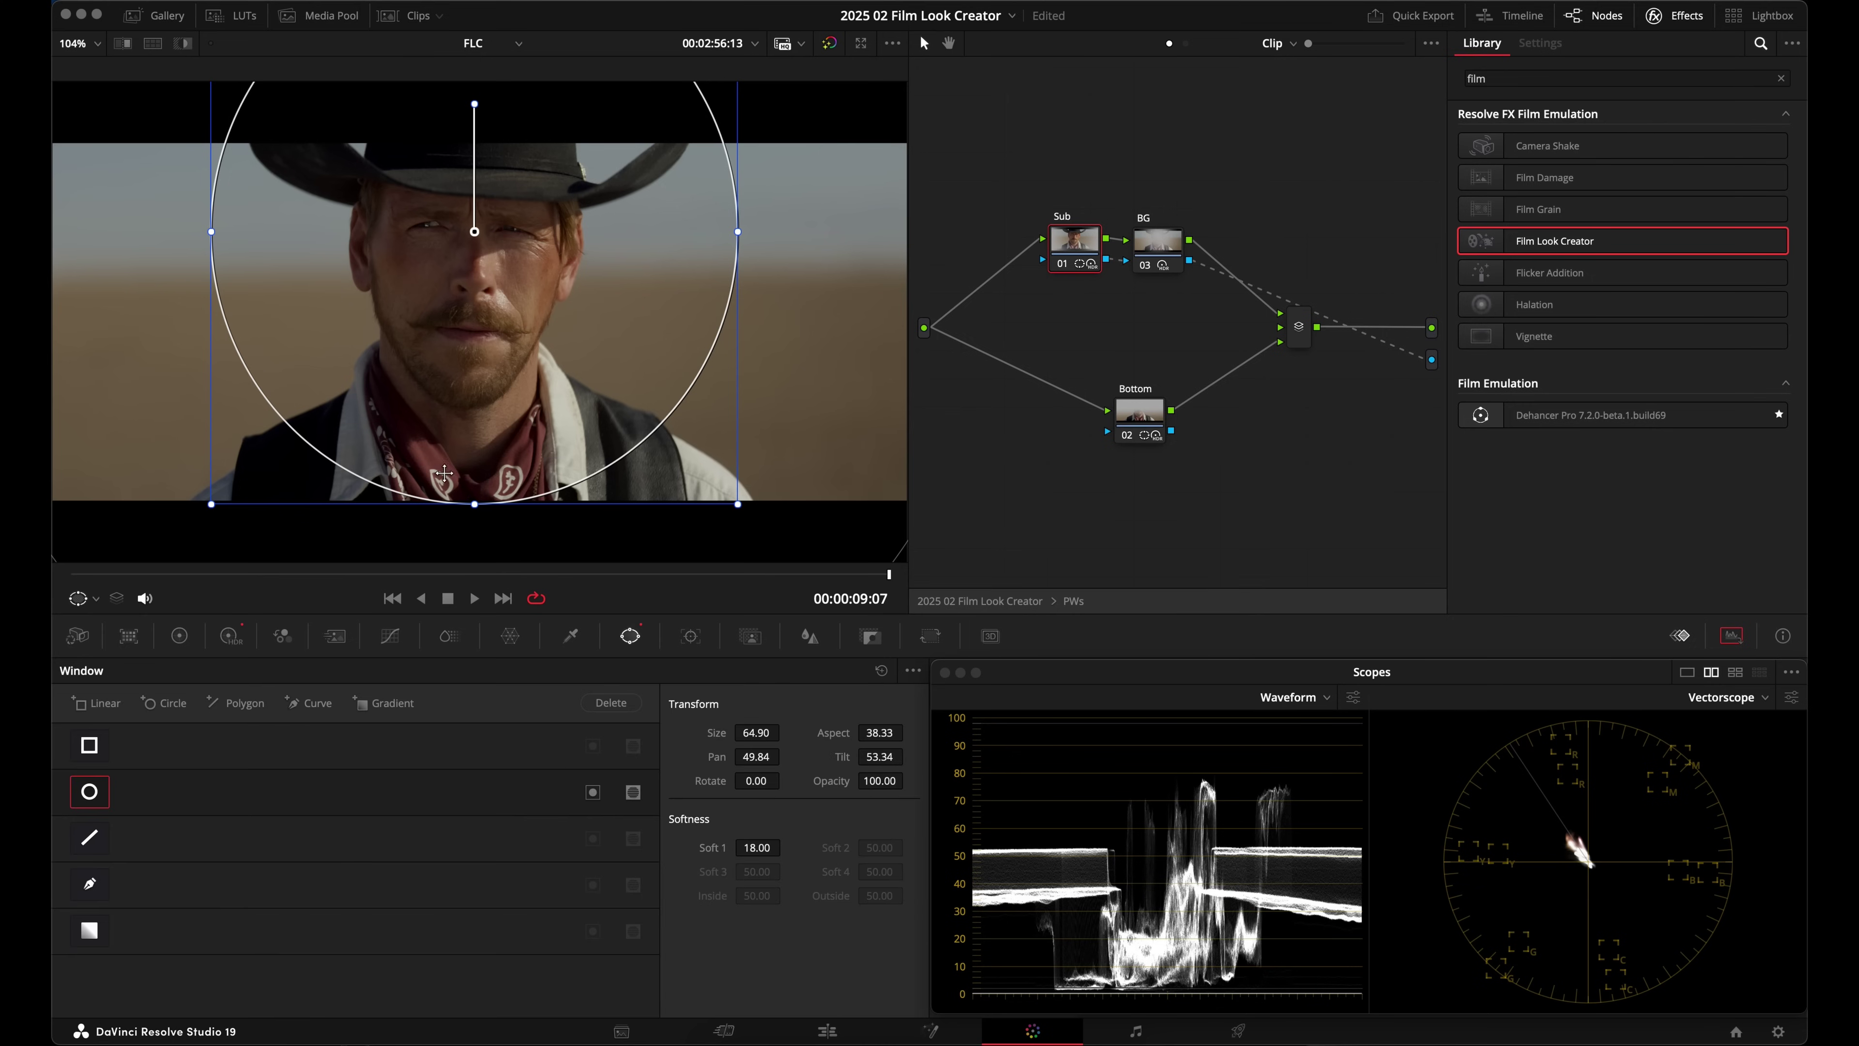
{"action": "left_click", "coordinate": [231, 636]}
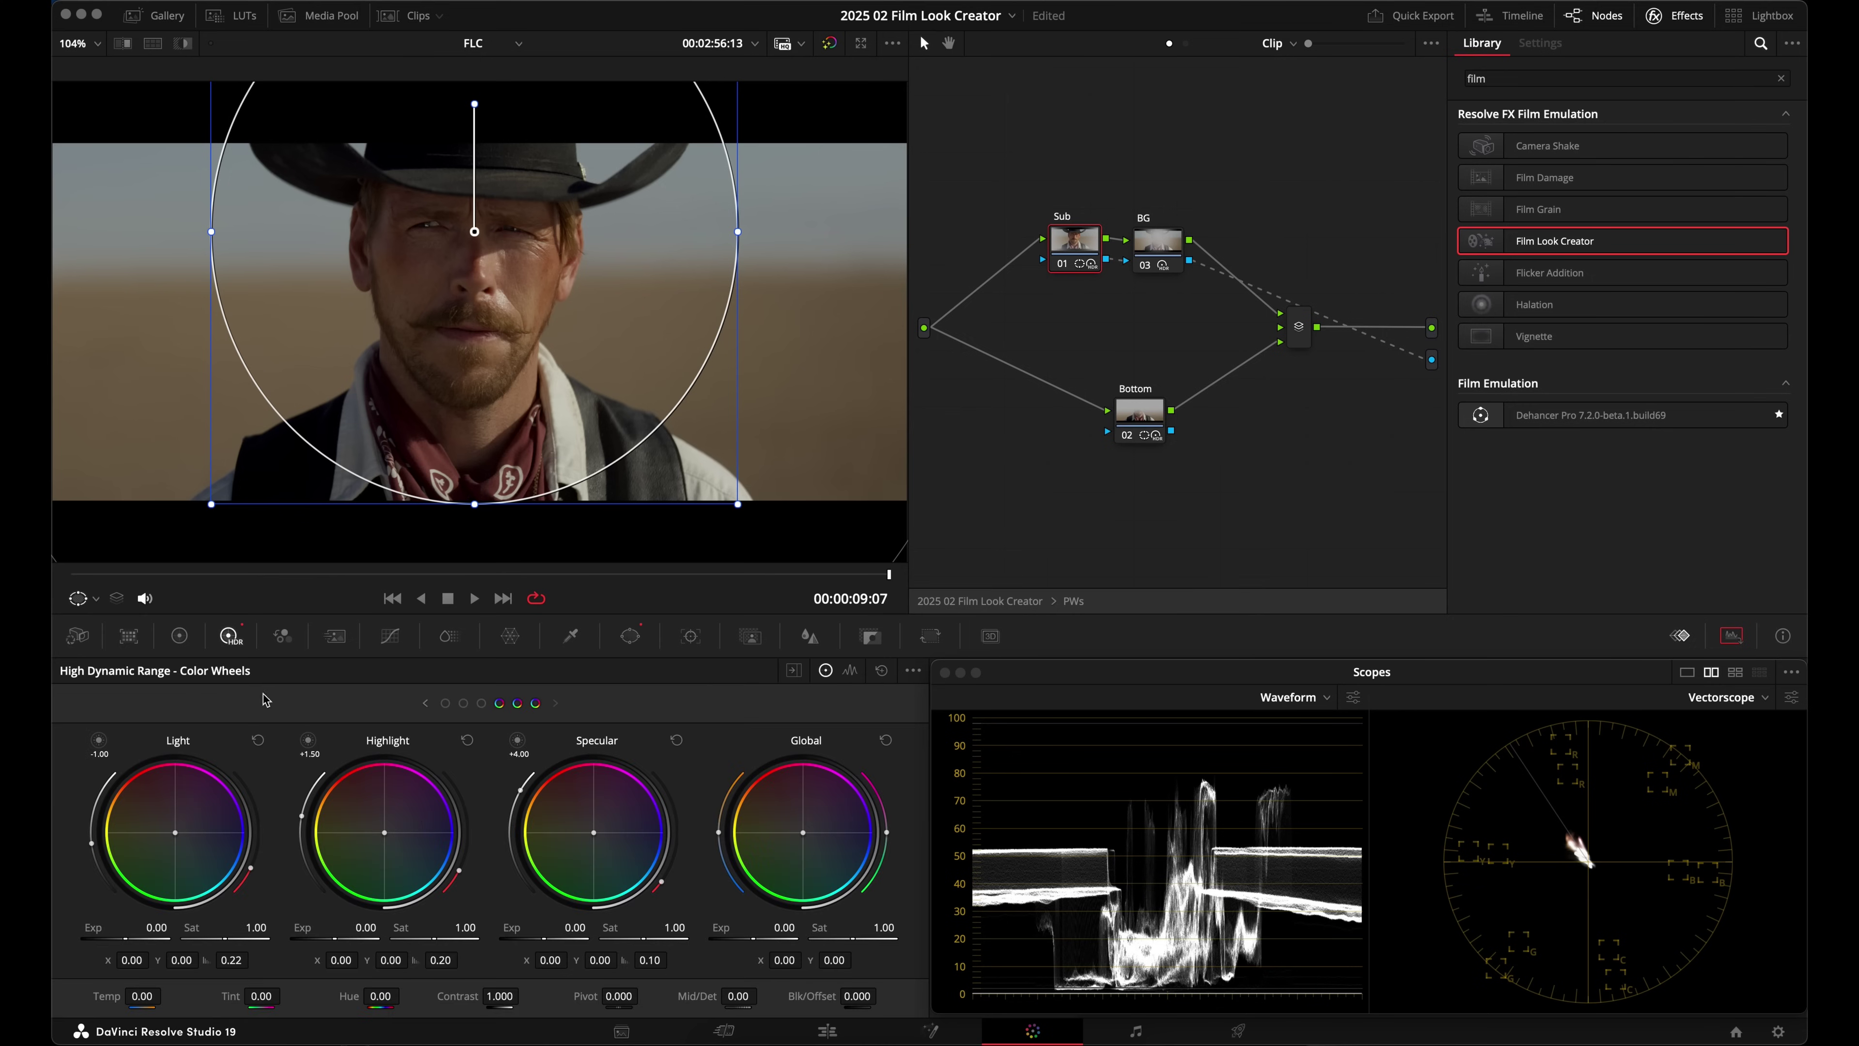
{"action": "left_click", "coordinate": [446, 703]}
{"action": "left_click", "coordinate": [1164, 253]}
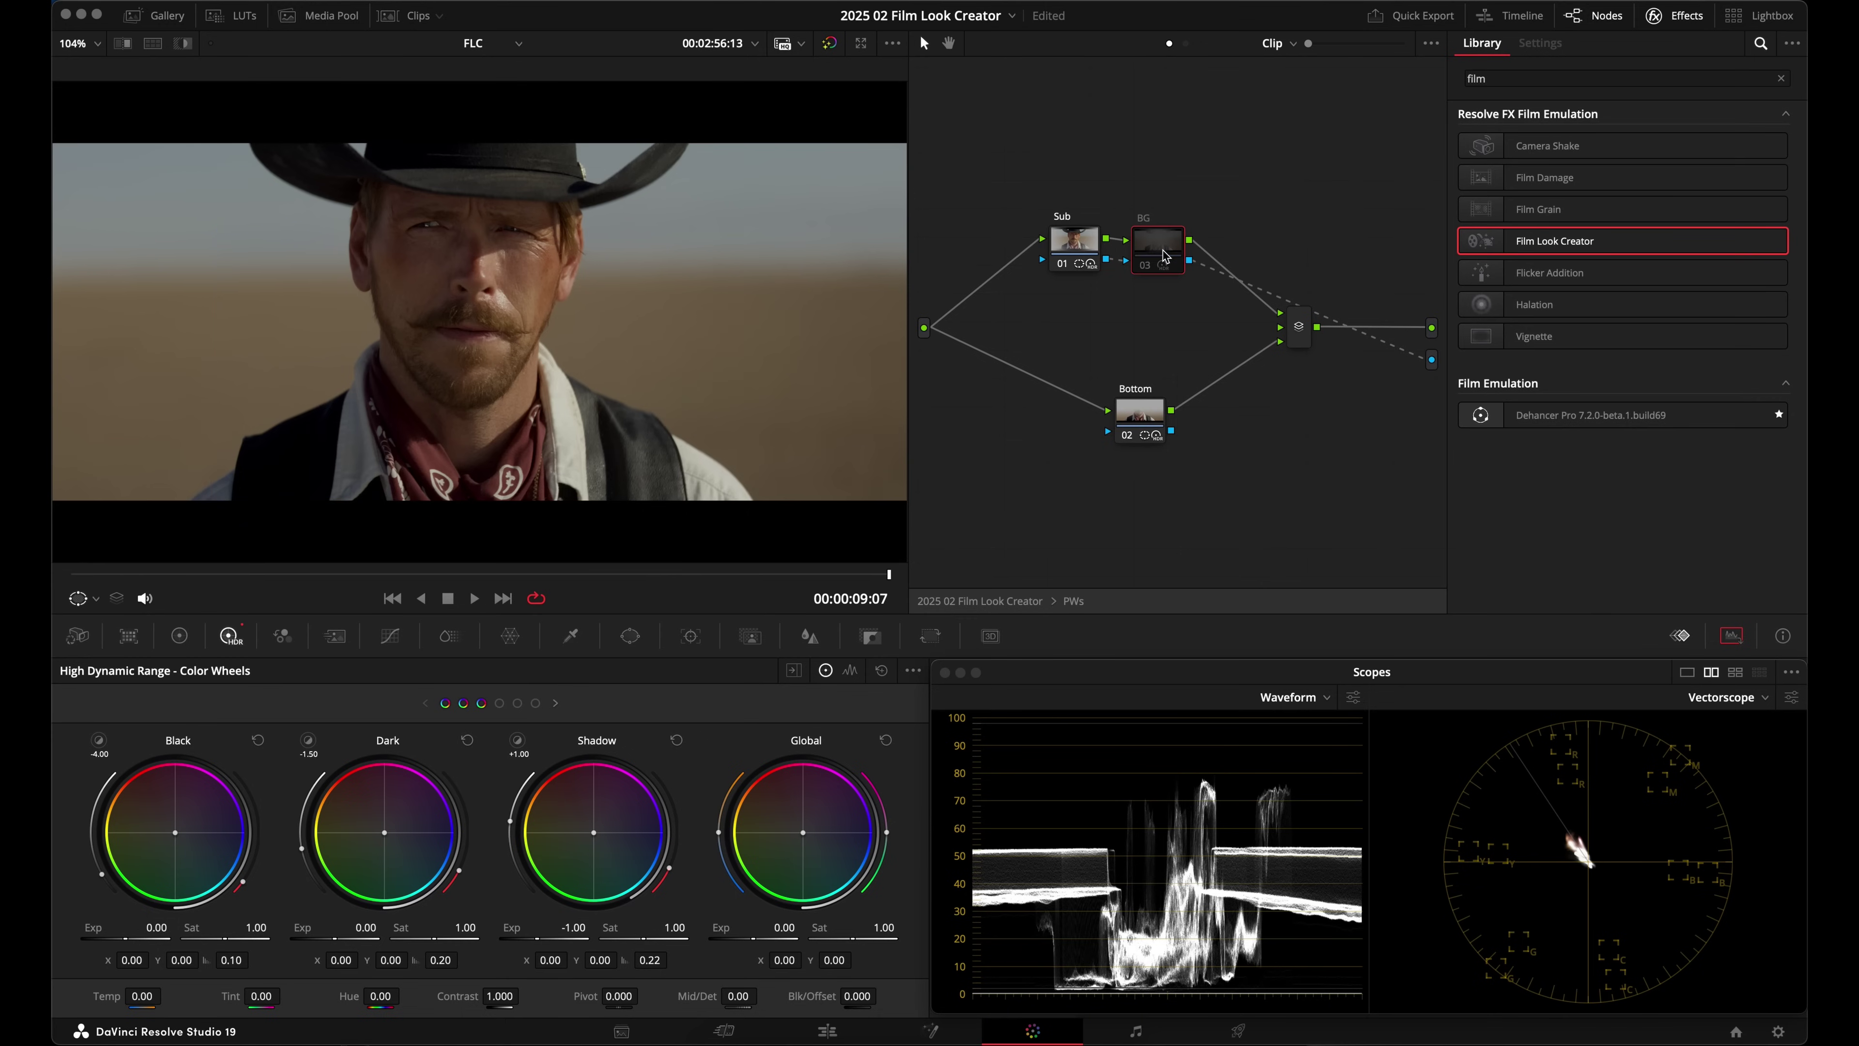
{"action": "left_click", "coordinate": [1080, 250]}
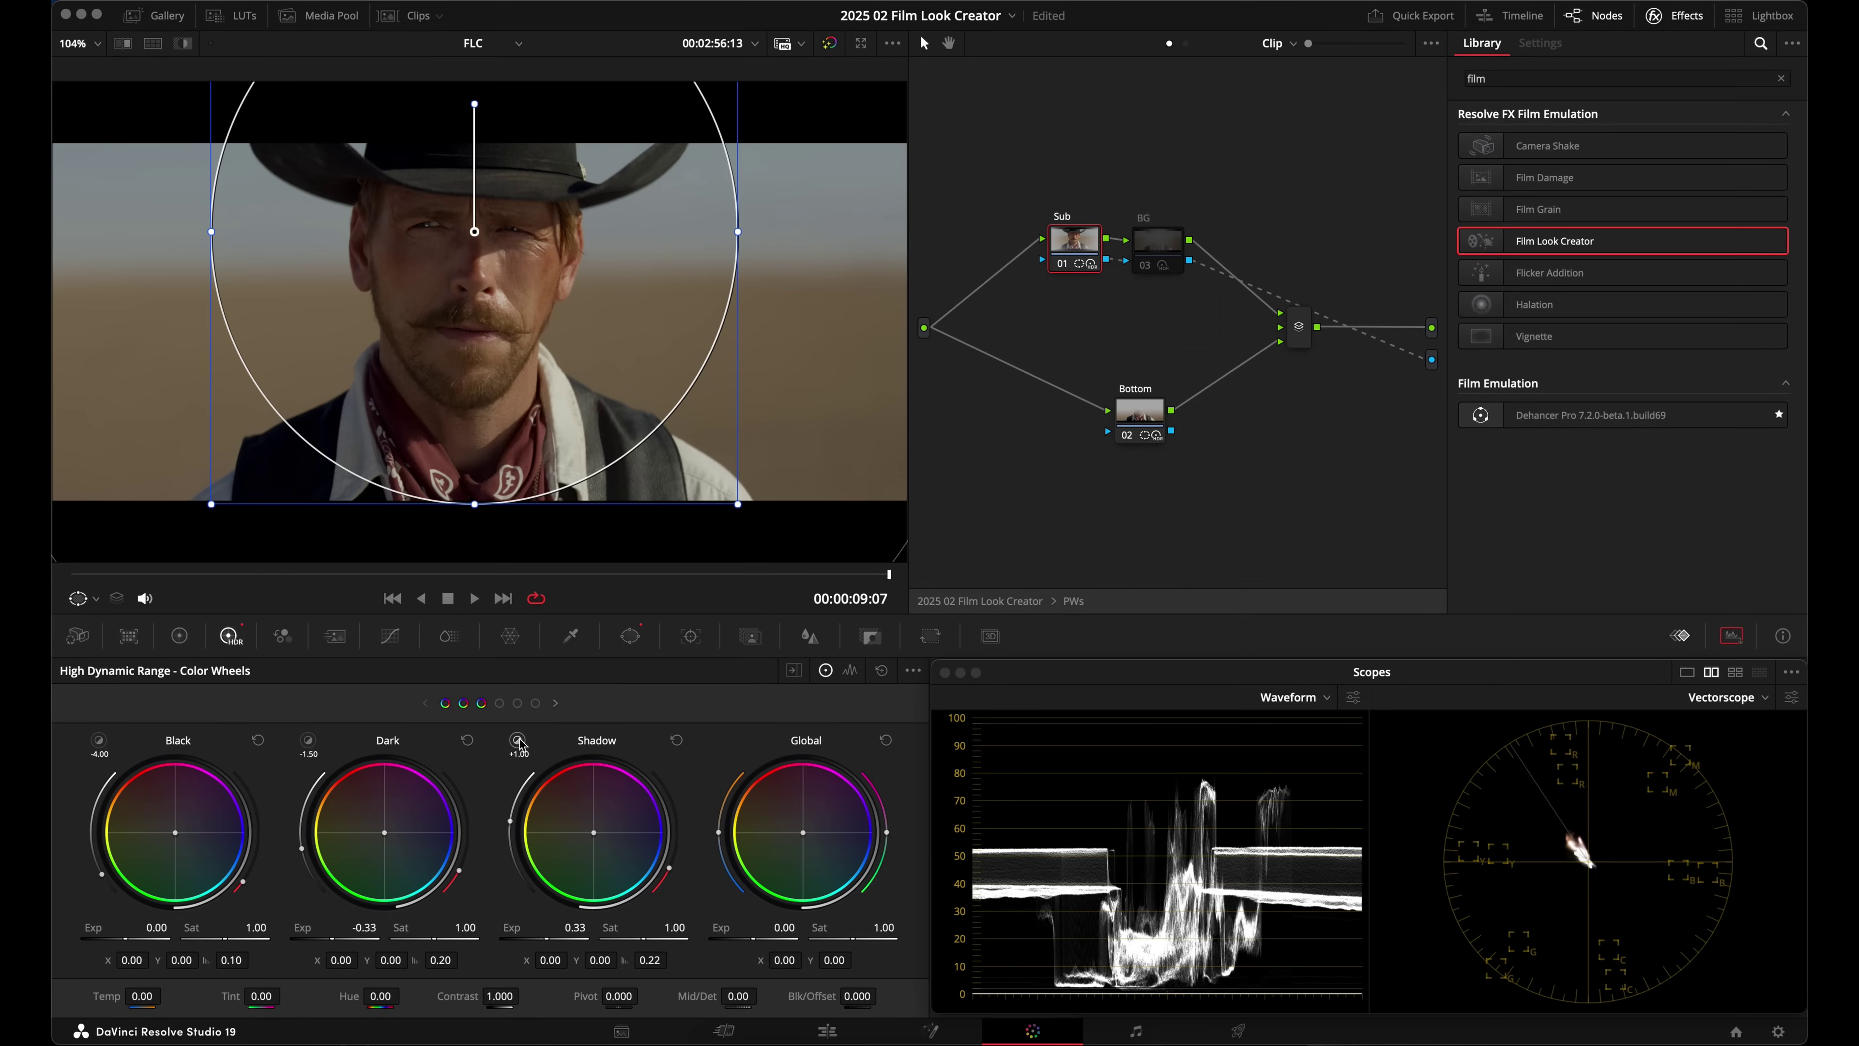
Step: Set the Sub node's Dark zone exposure to -0.33, checking the Dark, Shadow and Light zone highlights
{"action": "left_click", "coordinate": [519, 743]}
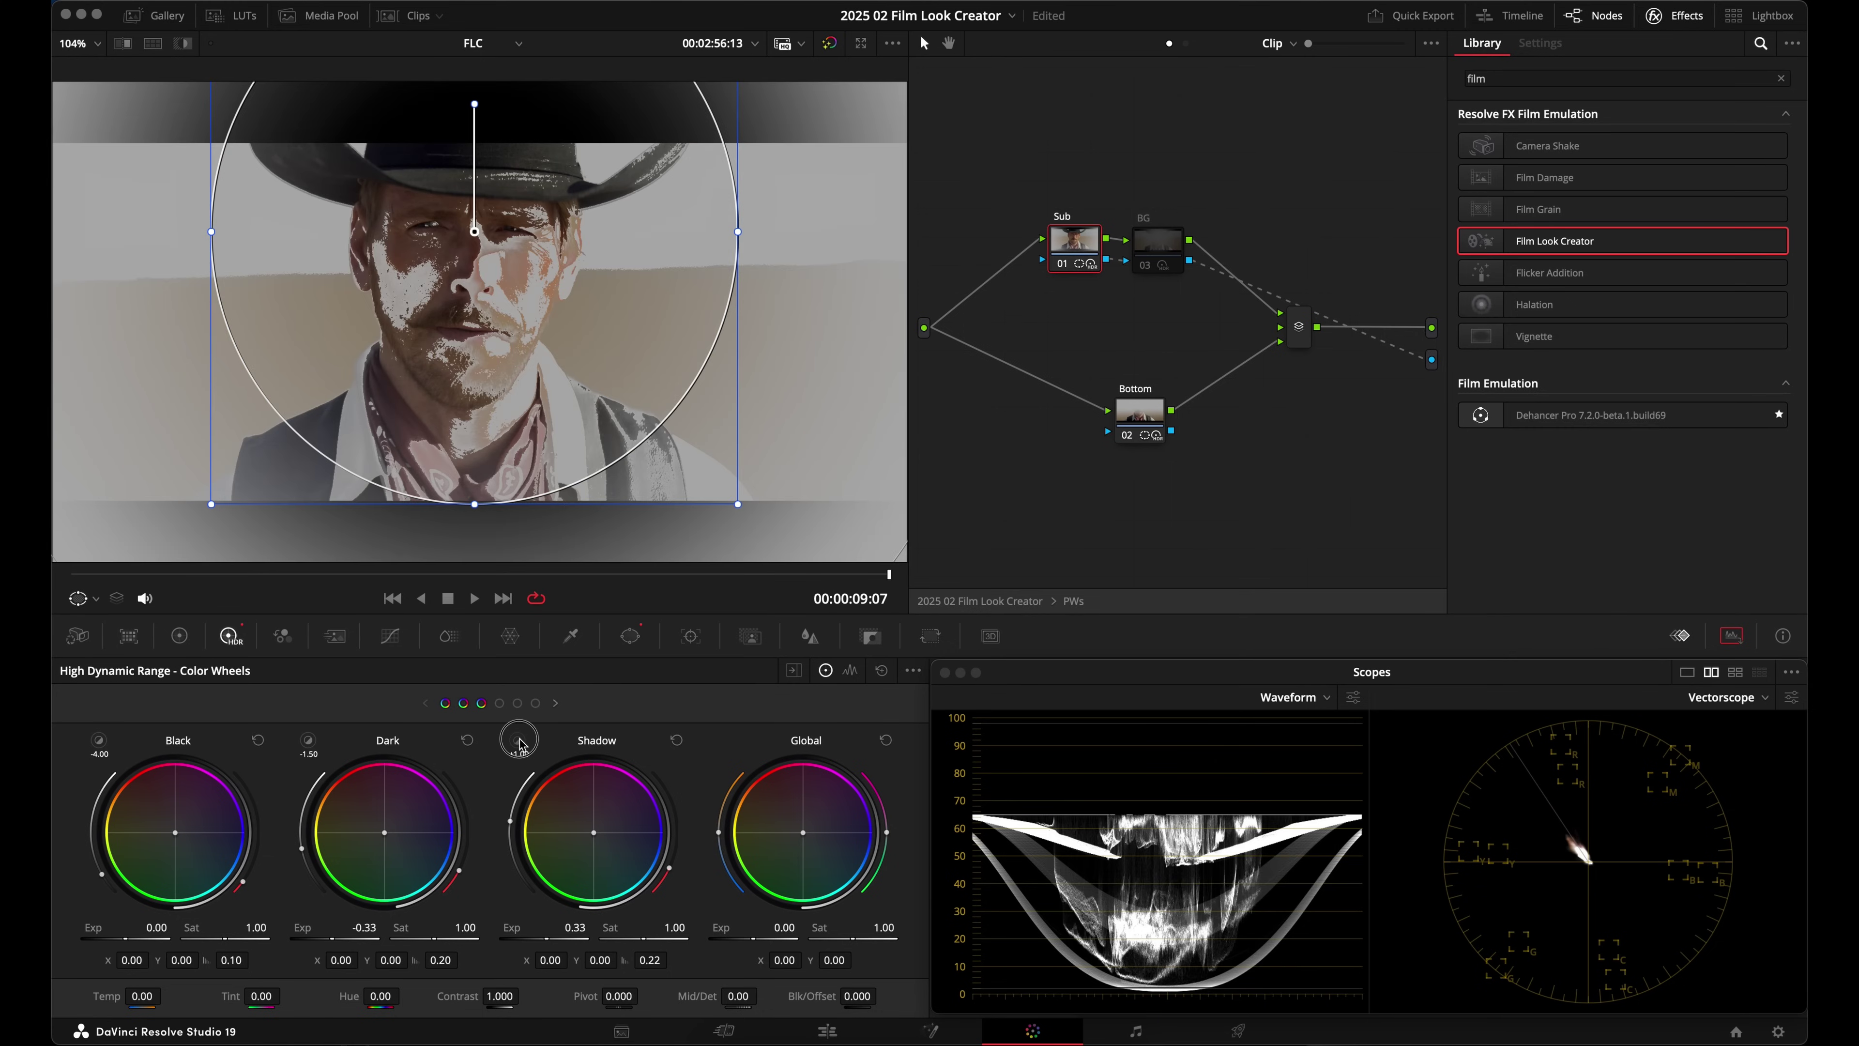
{"action": "left_click", "coordinate": [519, 743]}
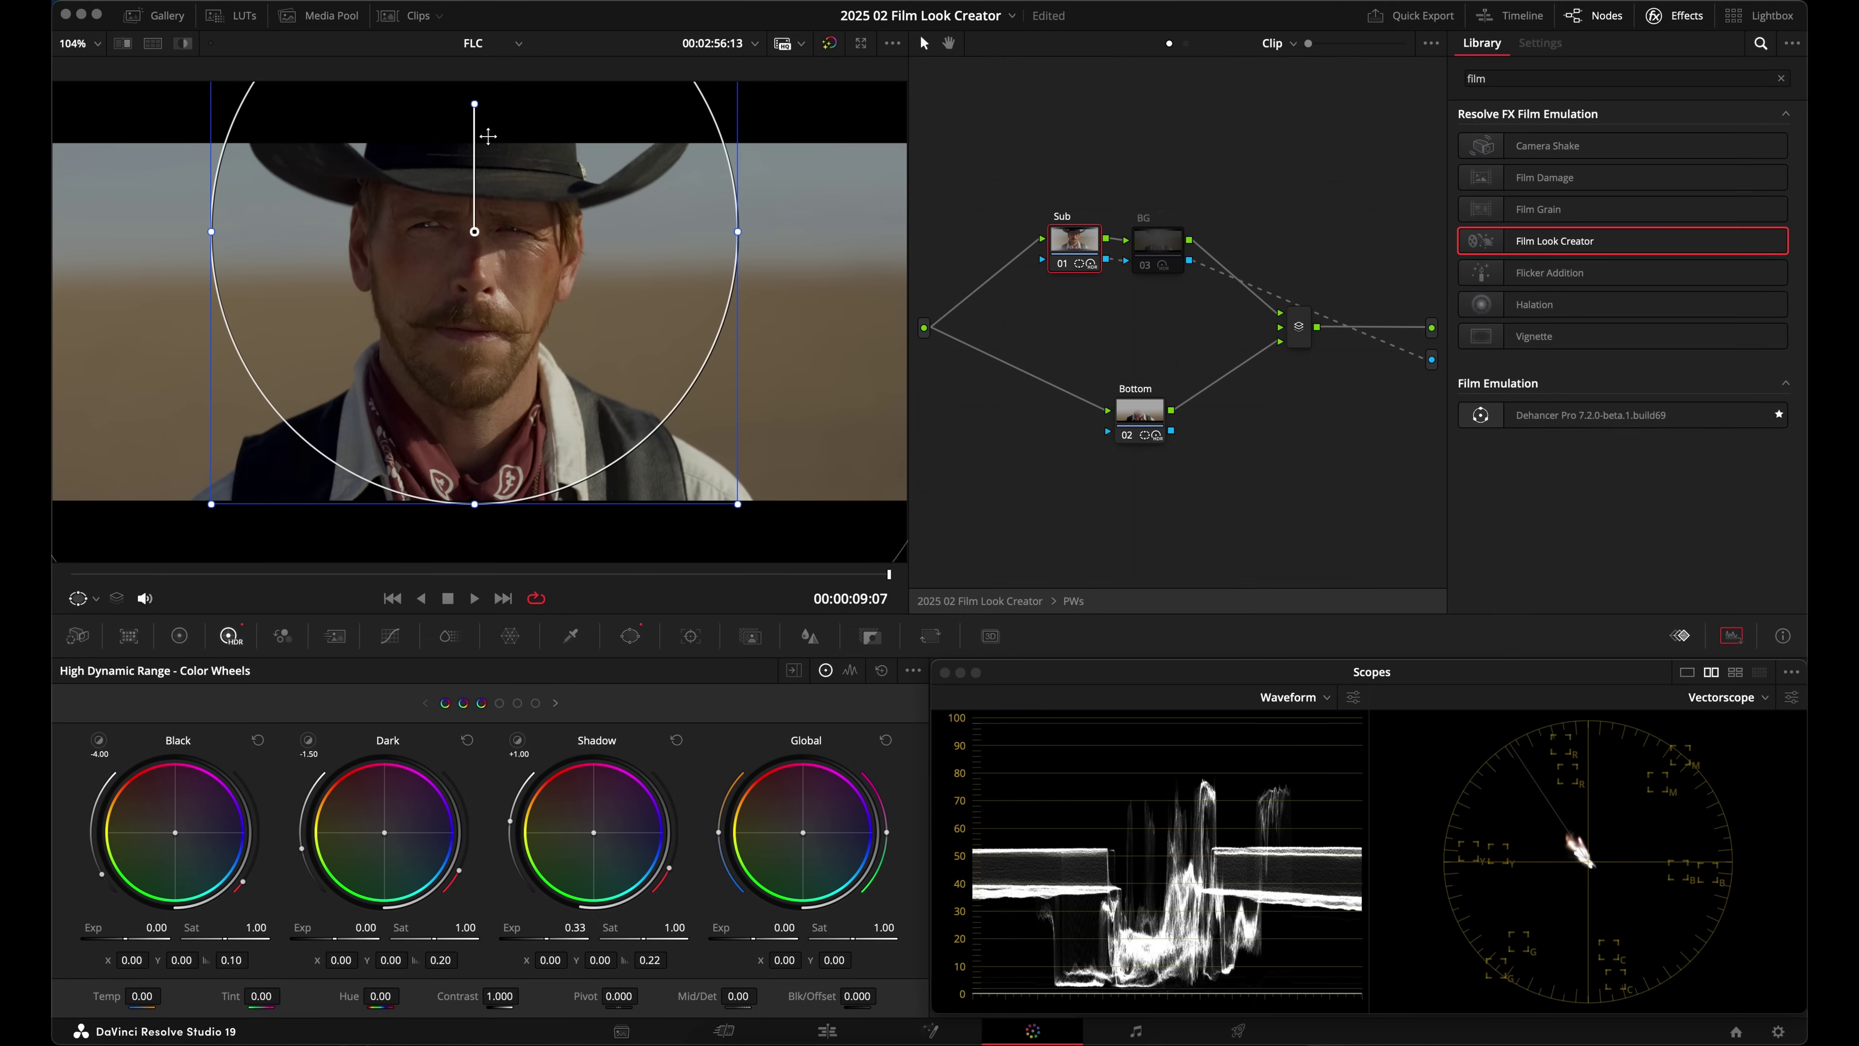
{"action": "left_click", "coordinate": [359, 930]}
{"action": "type", "text": "-0.33"}
{"action": "key", "text": "Return"}
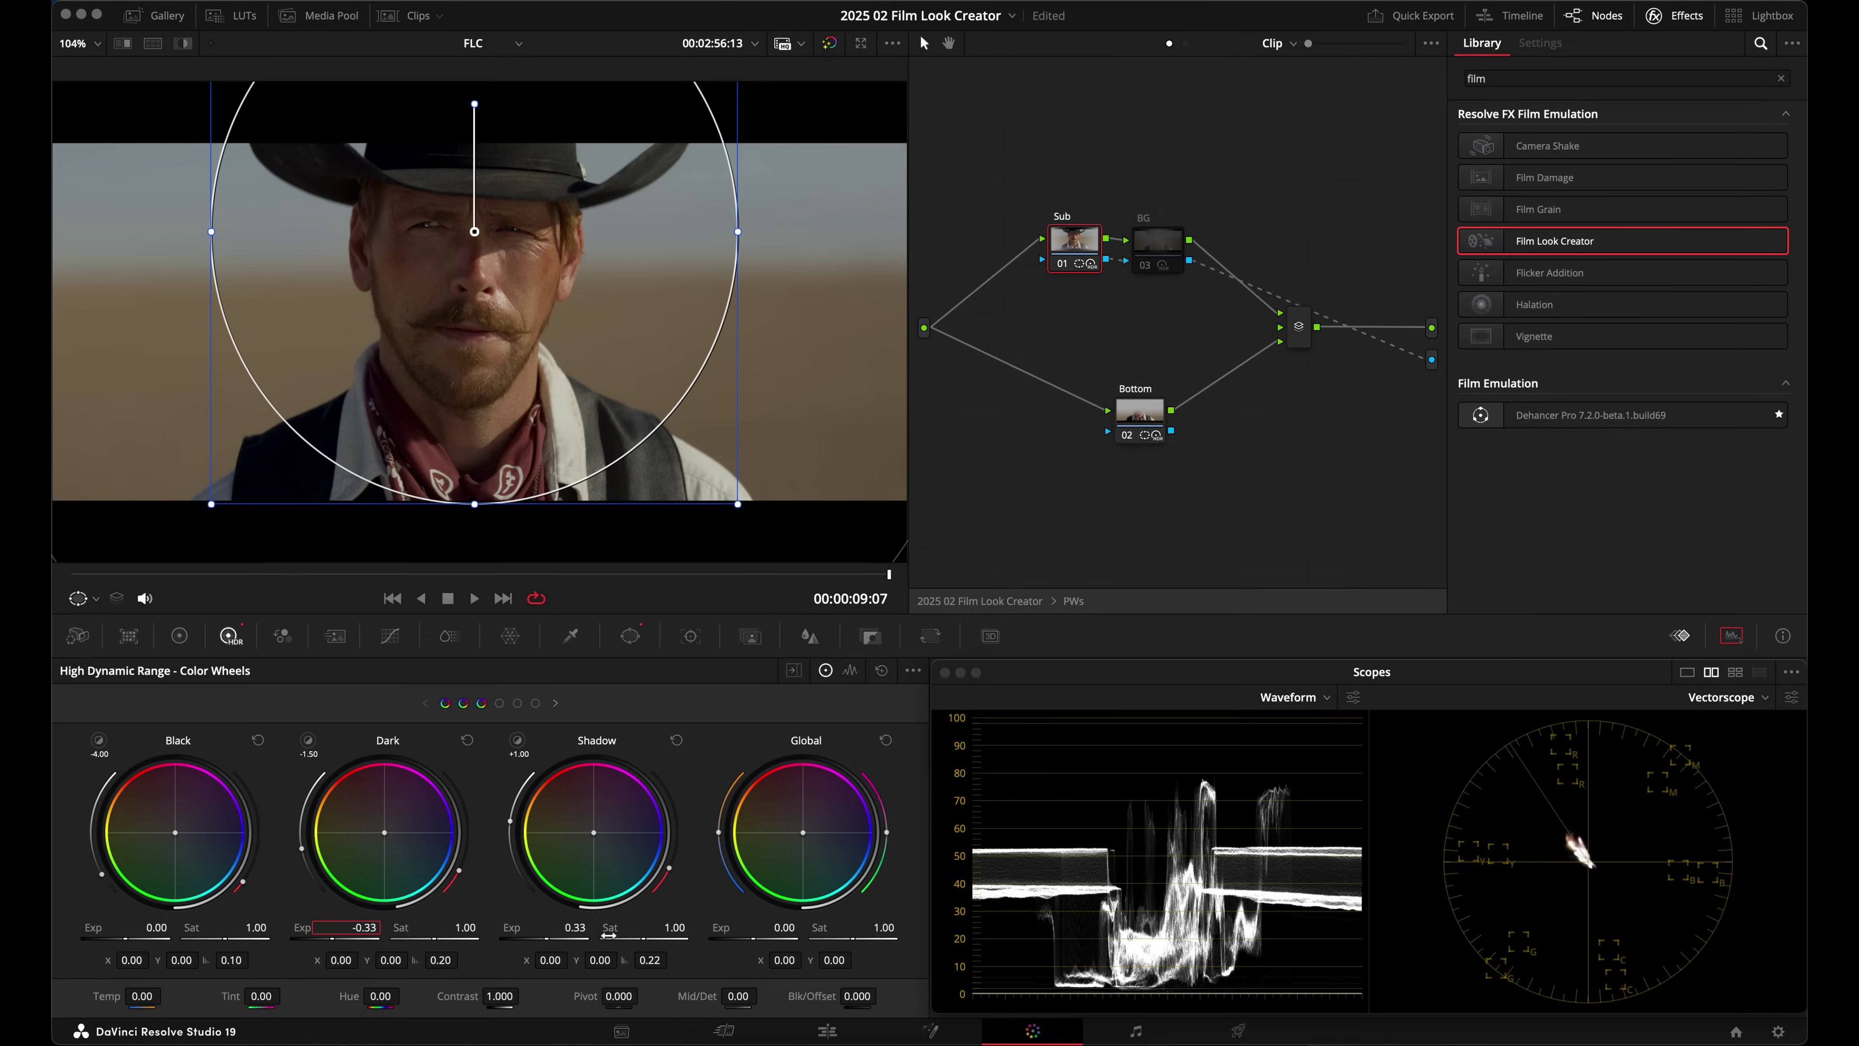
{"action": "left_click", "coordinate": [306, 740]}
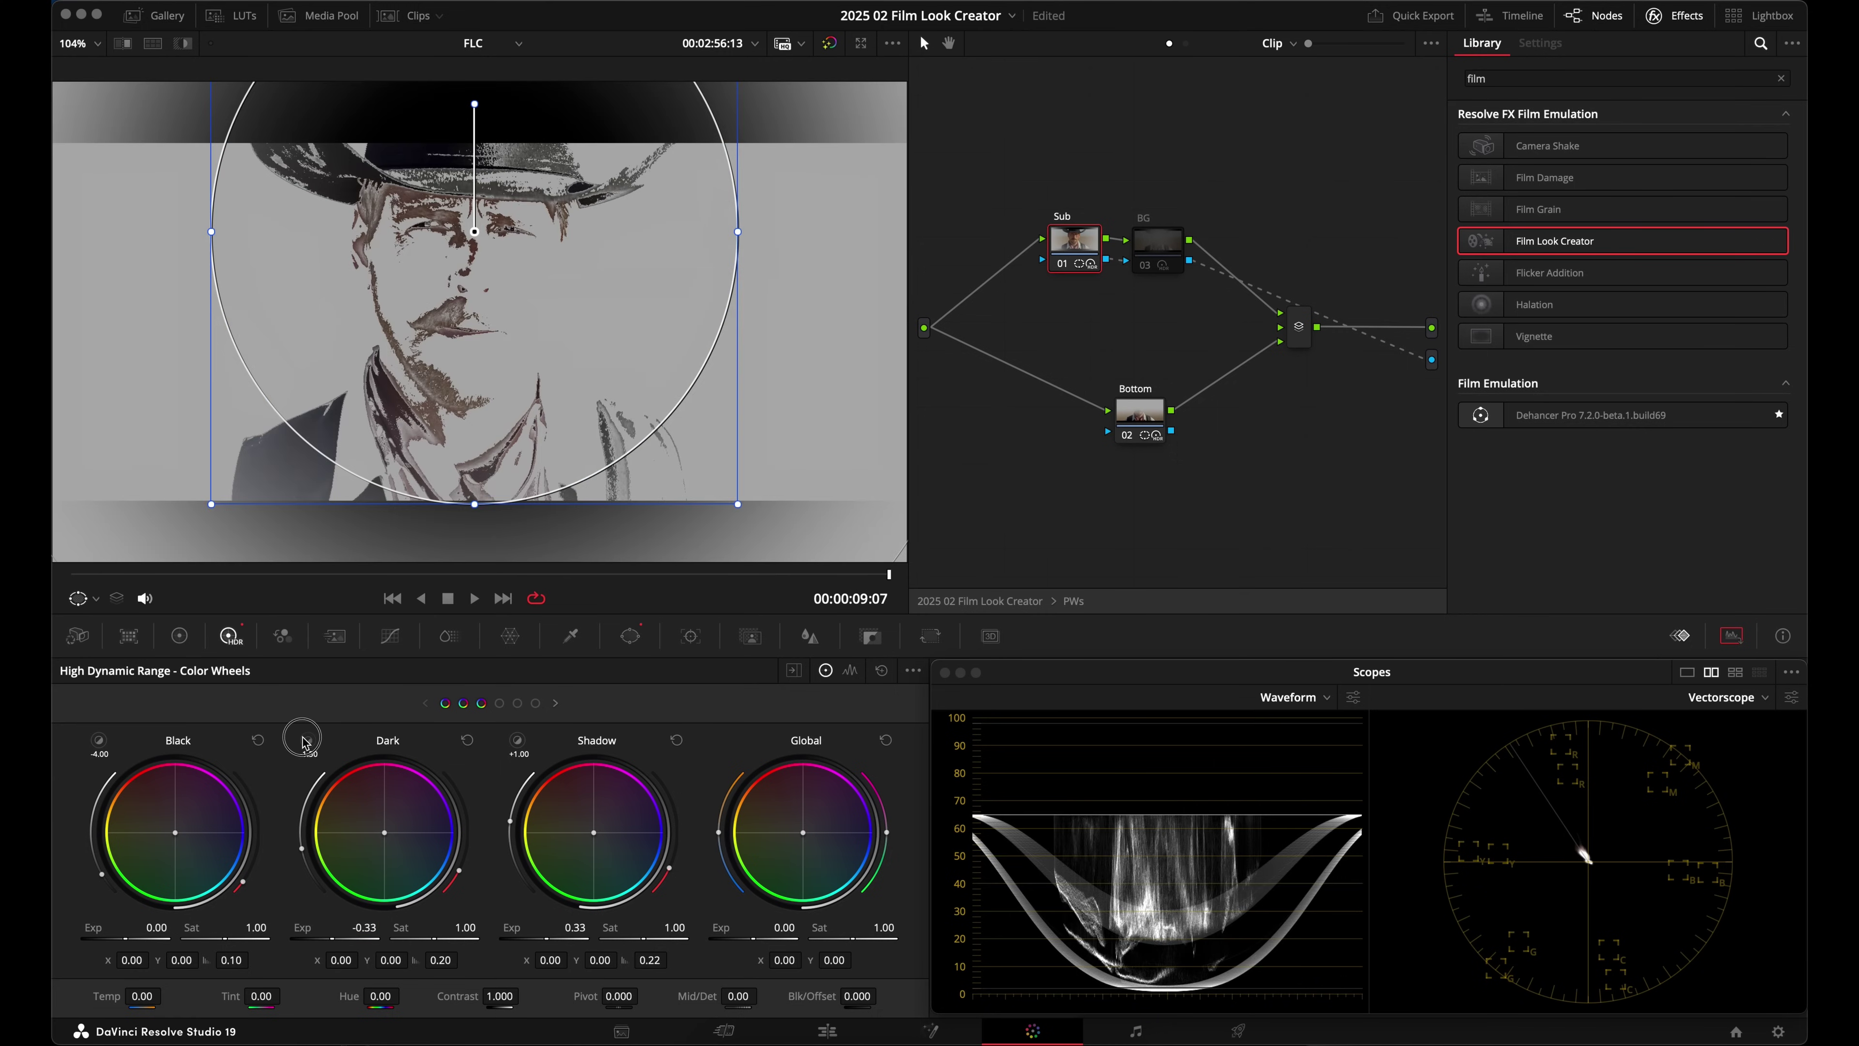
{"action": "left_click", "coordinate": [306, 740]}
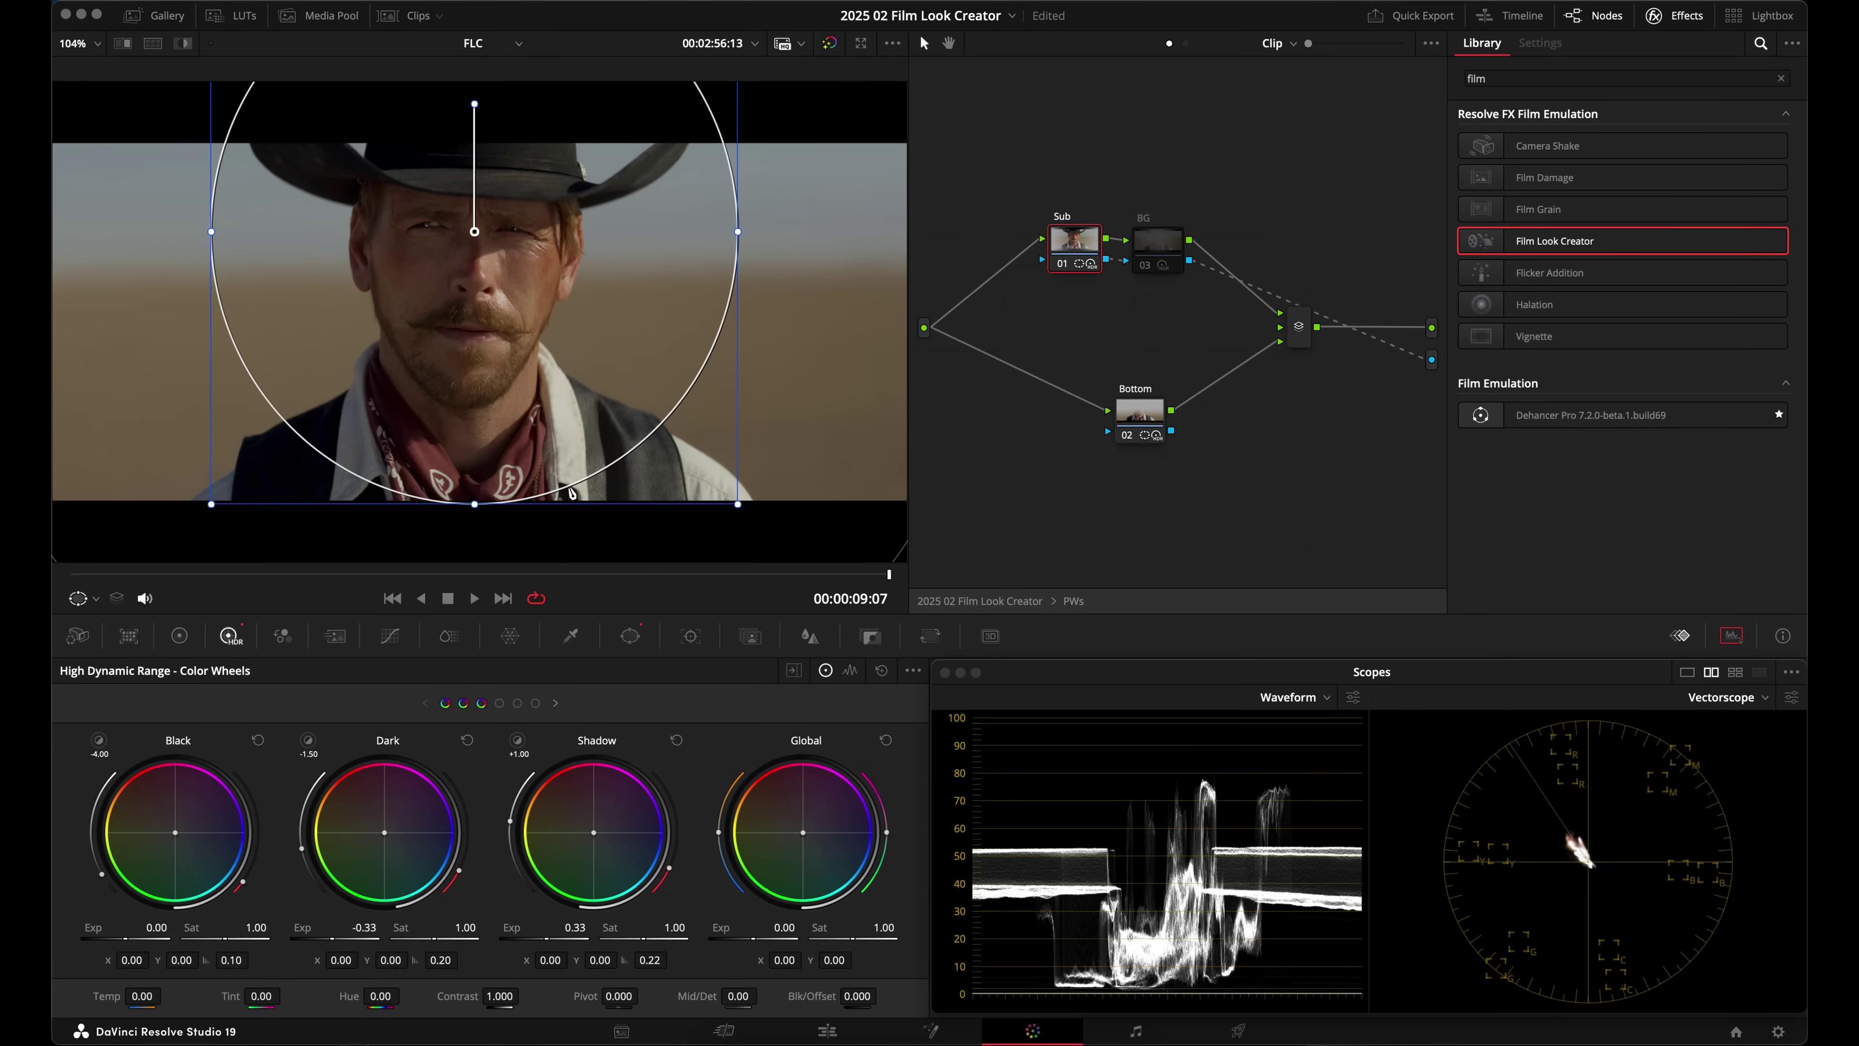
{"action": "left_click", "coordinate": [556, 702]}
{"action": "left_click", "coordinate": [310, 741]}
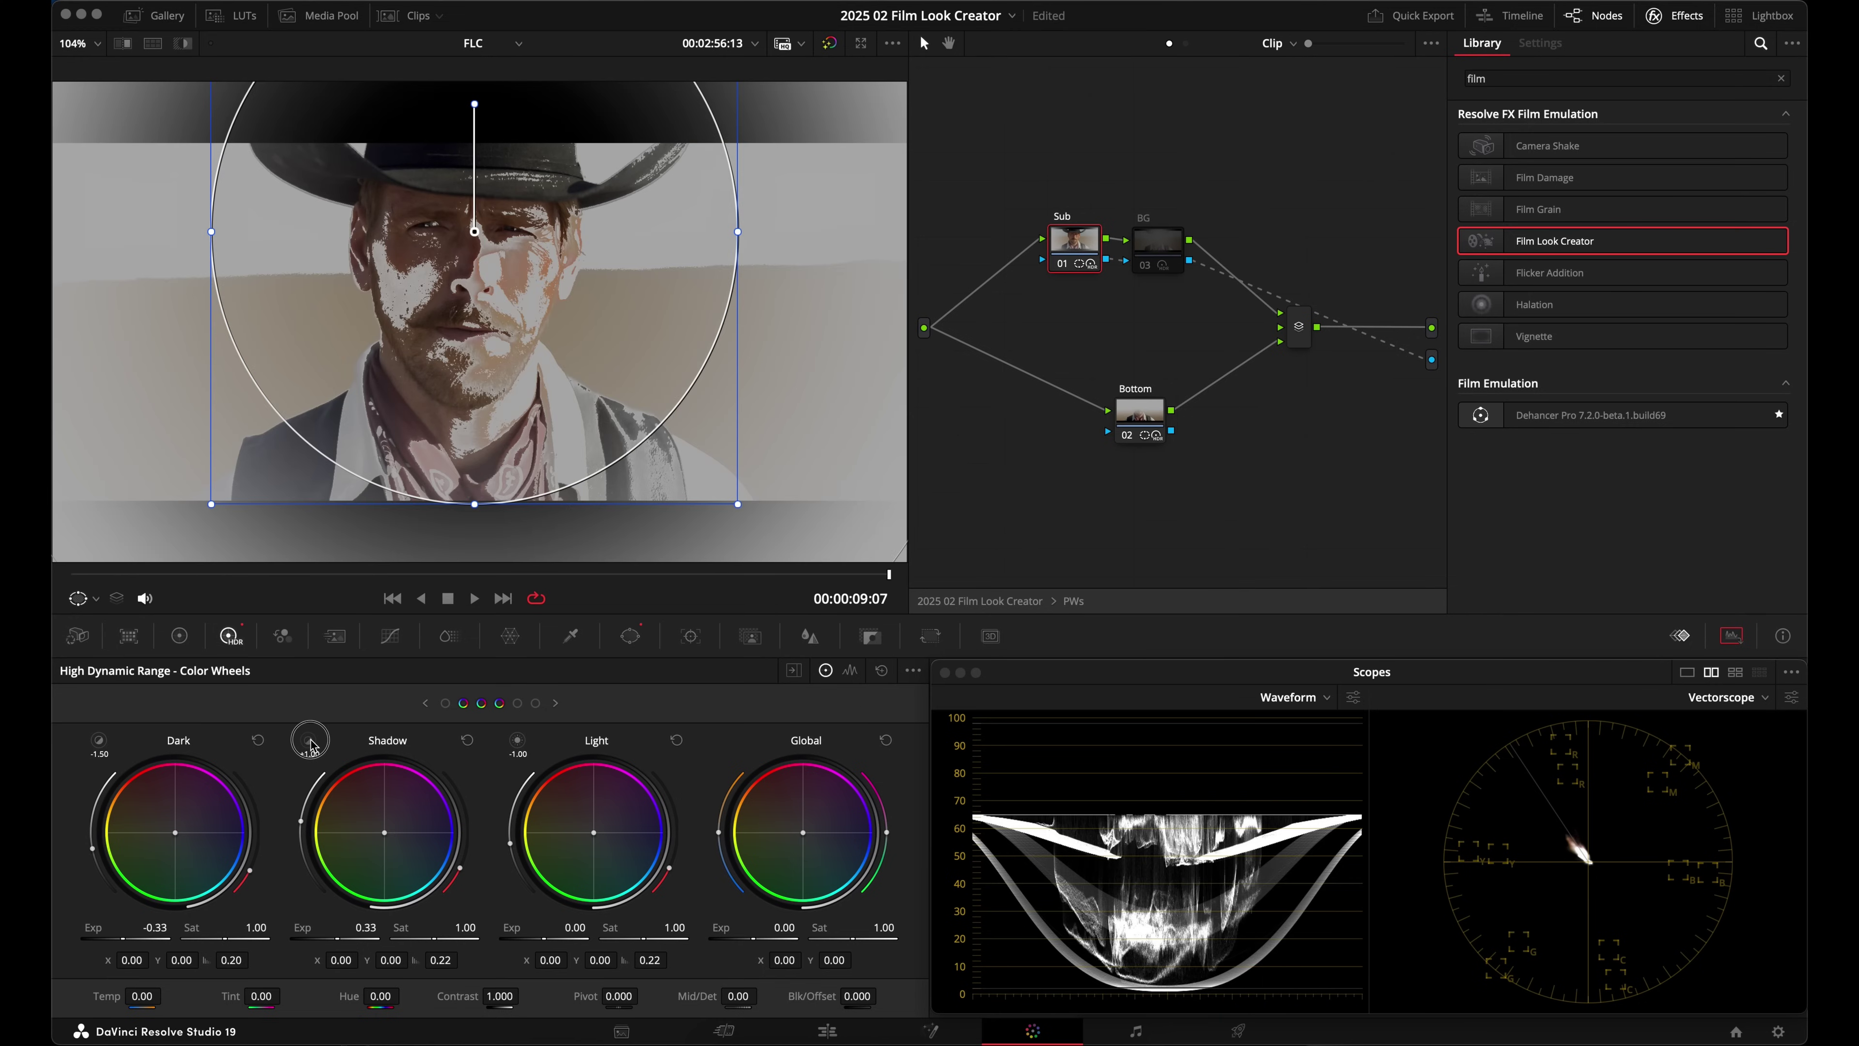
{"action": "left_click", "coordinate": [517, 740]}
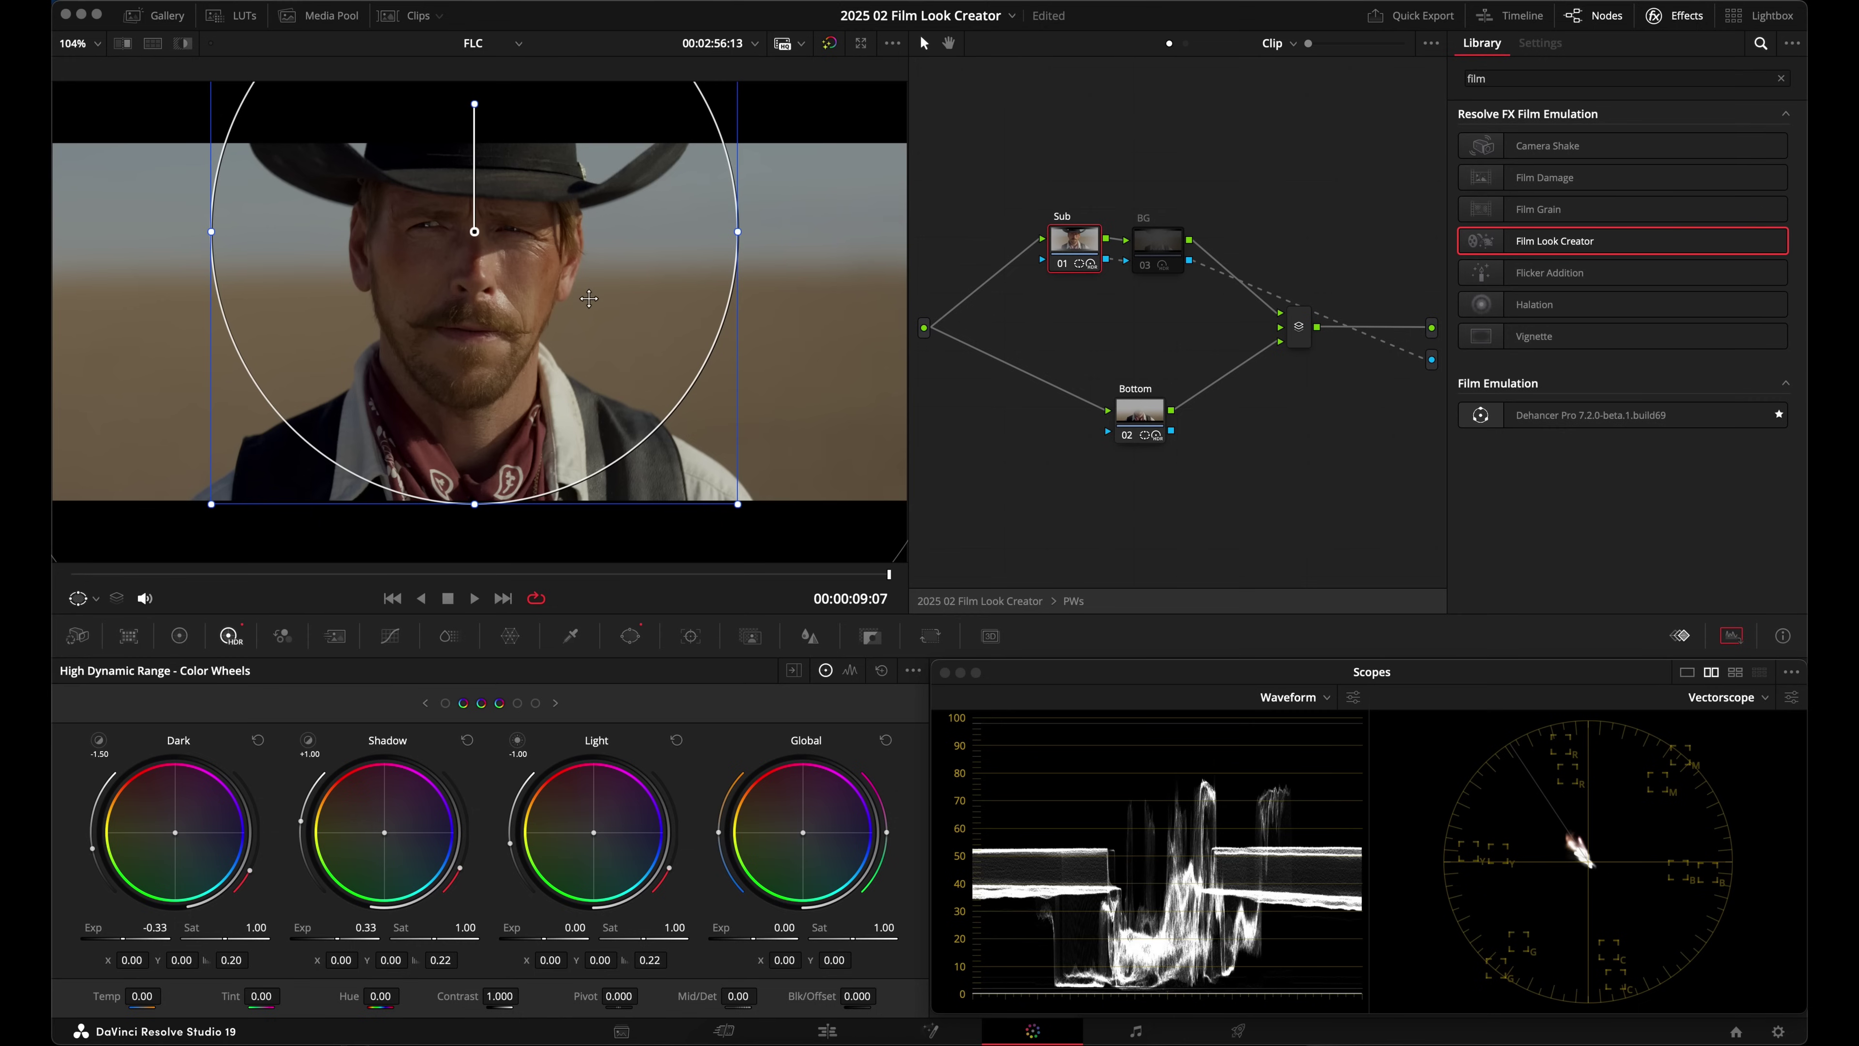
Step: Nudge the BG node slightly right and enlarge the viewer image to fill its width
{"action": "left_click", "coordinate": [1159, 247]}
{"action": "left_click_drag", "start_coordinate": [1153, 250], "coordinate": [1167, 250]}
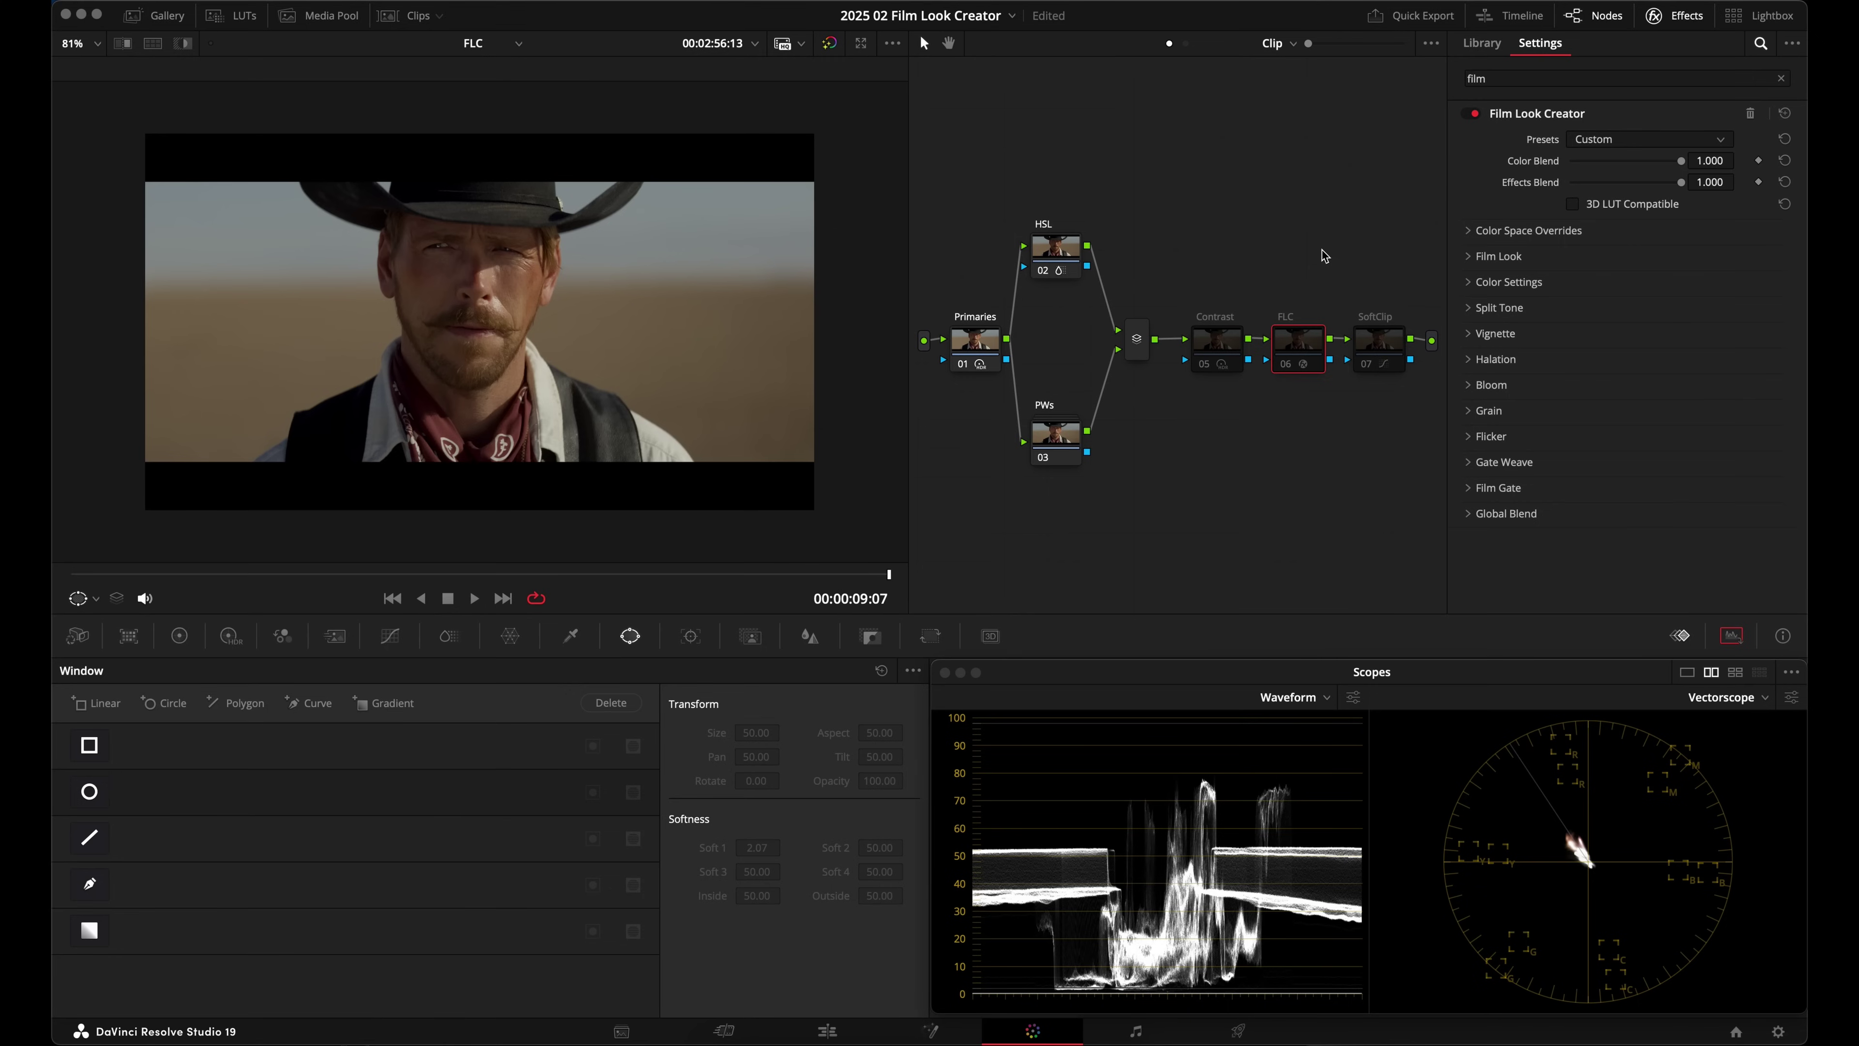
{"action": "key", "text": "shift+z"}
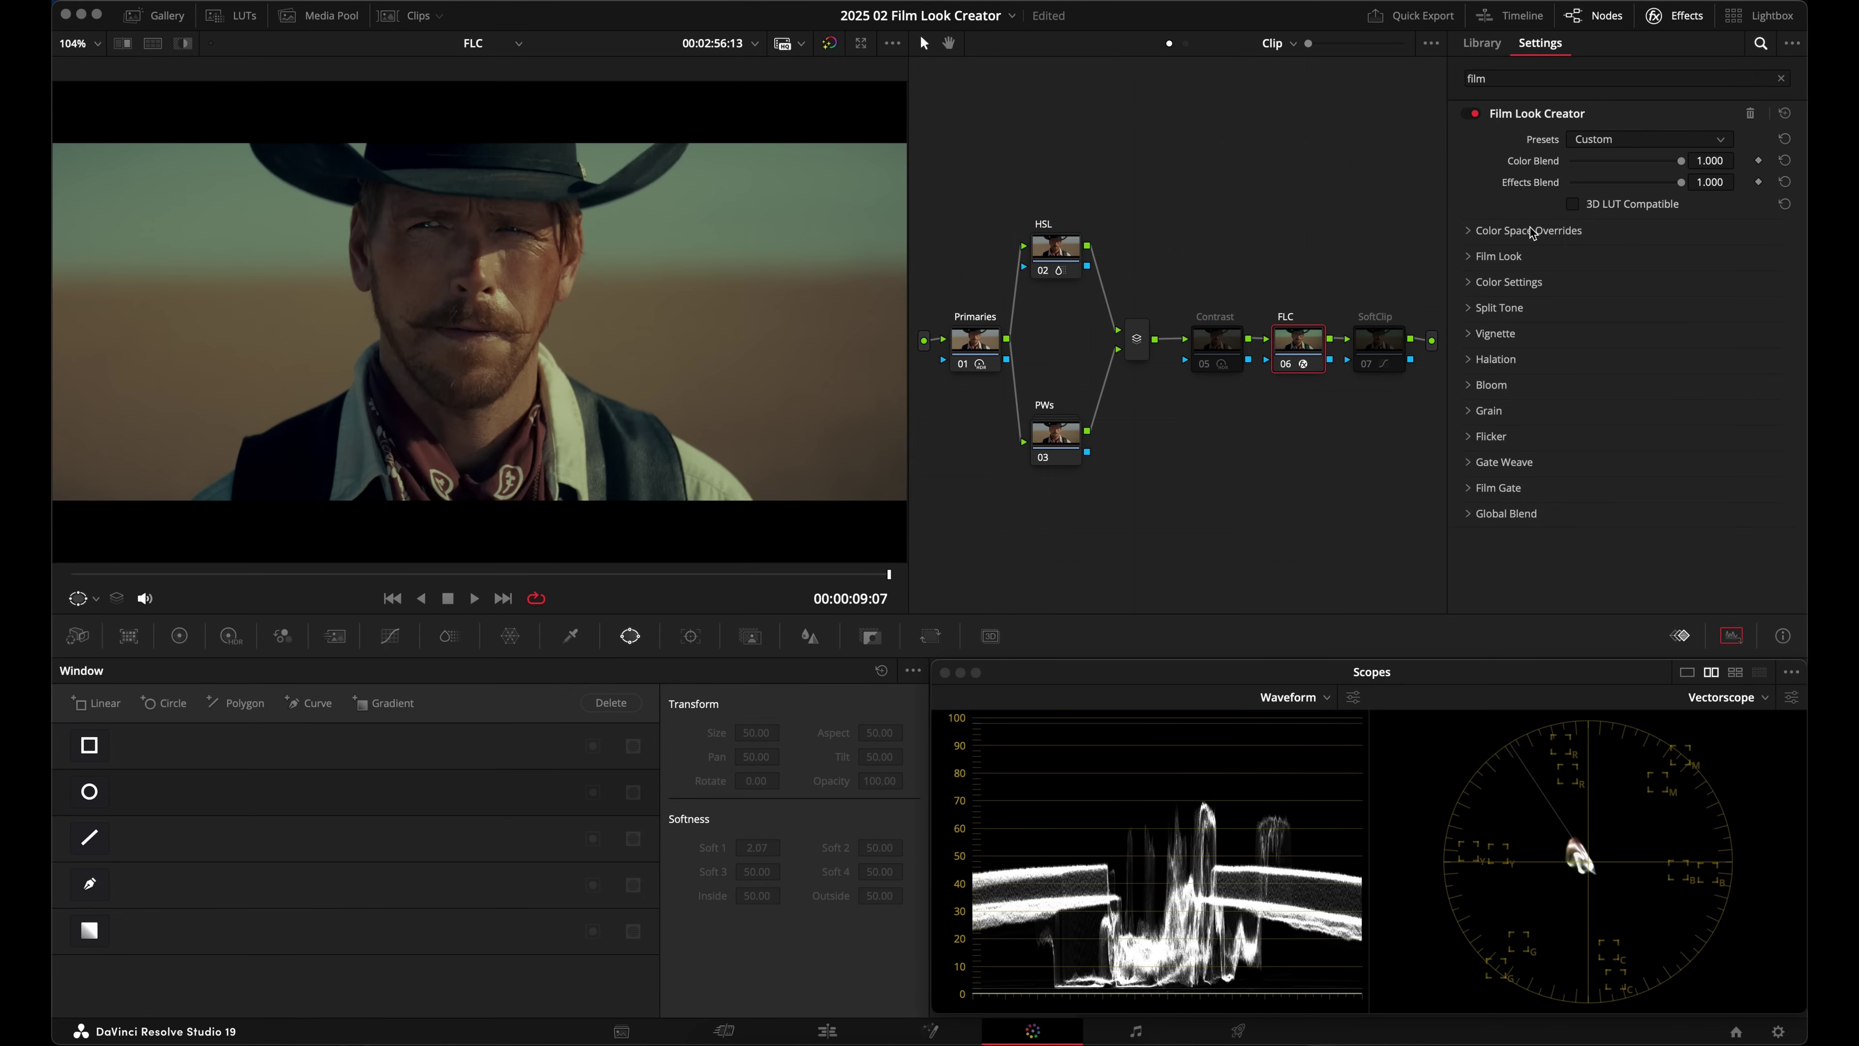
Step: Expand the Film Look, Color Settings, Split Tone, Vignette and Halation groups in Settings
{"action": "left_click", "coordinate": [1531, 261]}
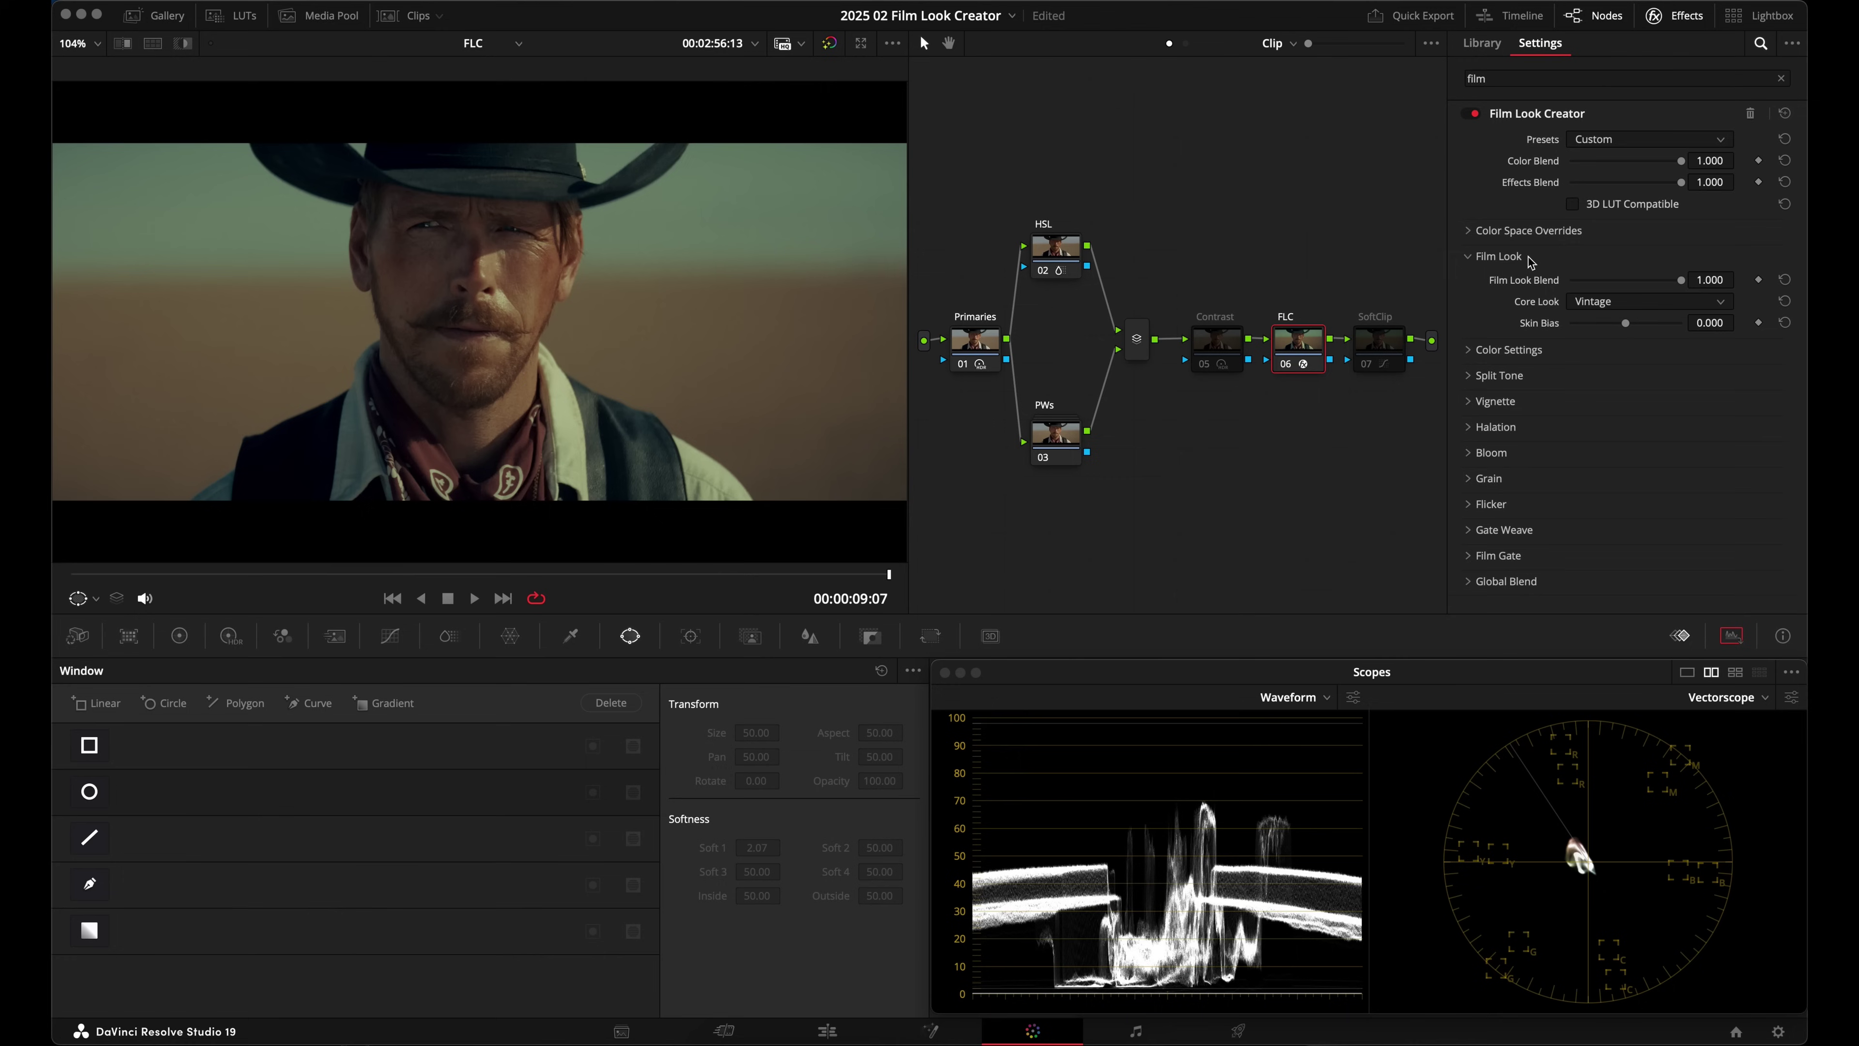
{"action": "left_click", "coordinate": [1540, 356]}
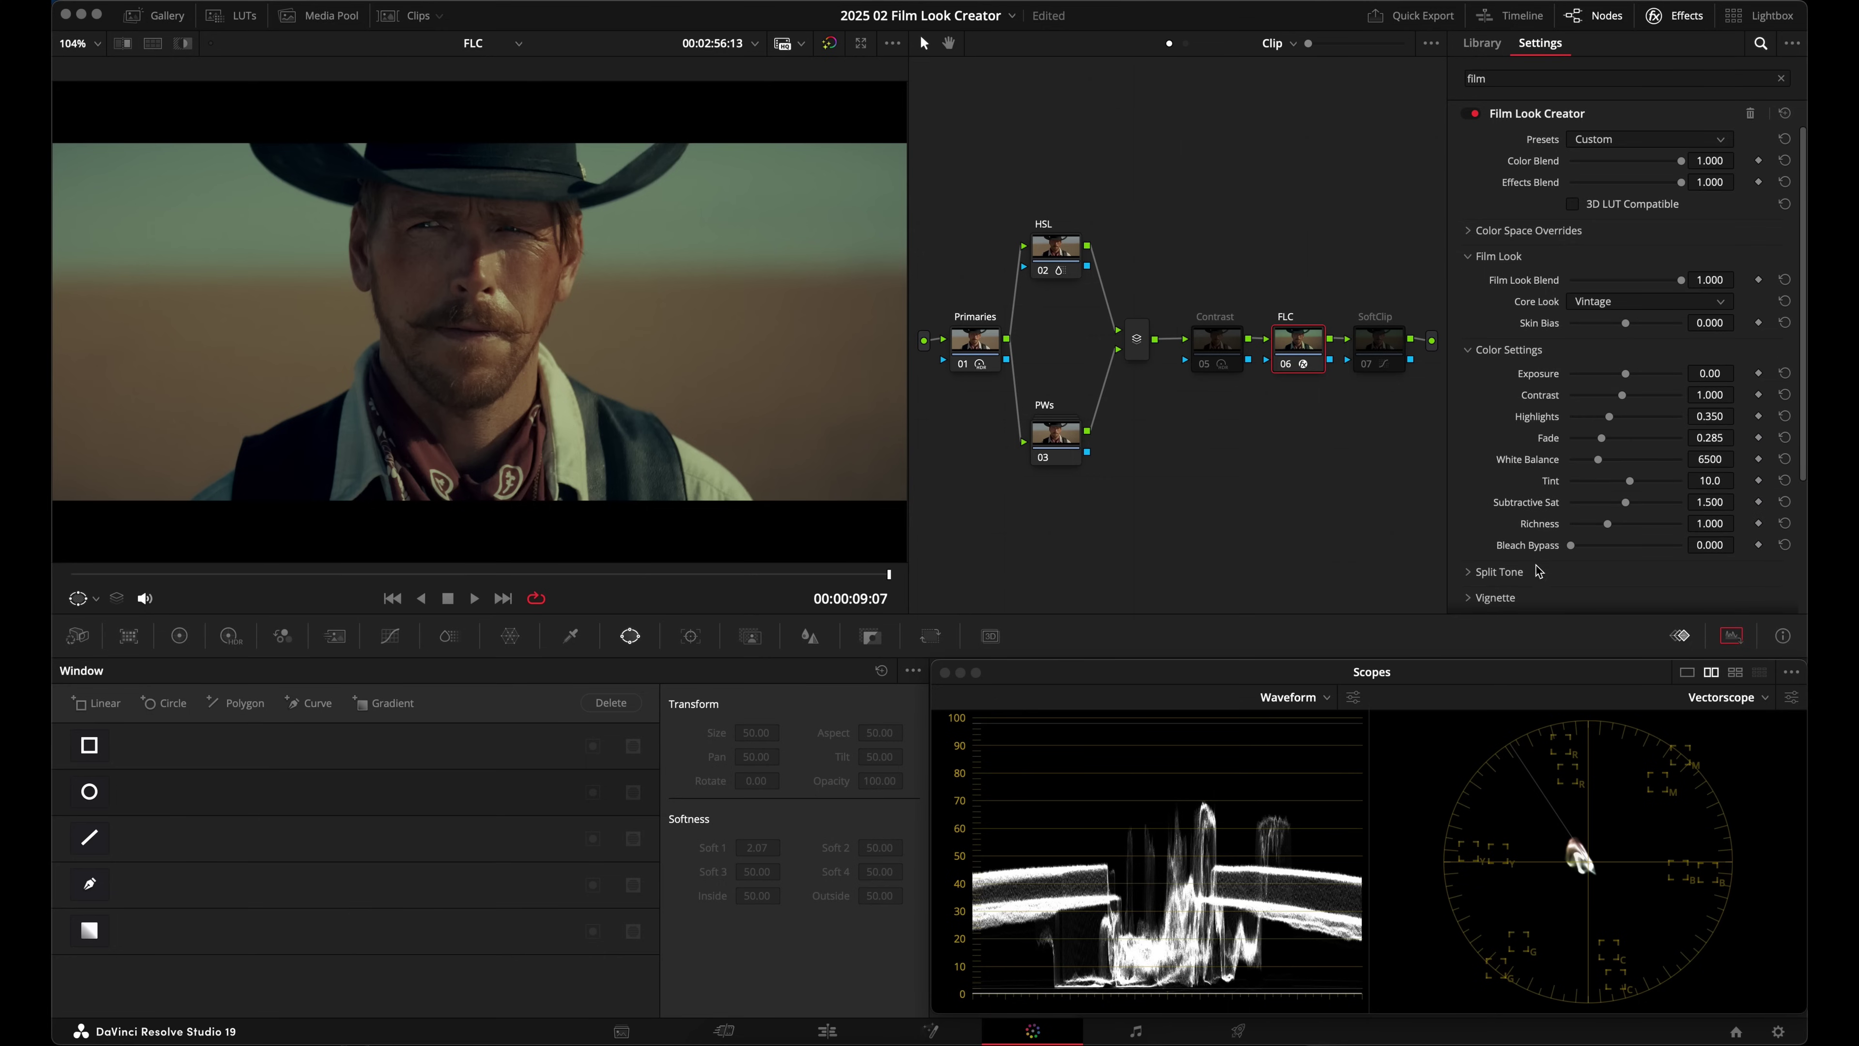
{"action": "left_click", "coordinate": [1539, 573]}
{"action": "scroll", "coordinate": [1534, 505], "scroll_direction": "down", "scroll_amount": 3}
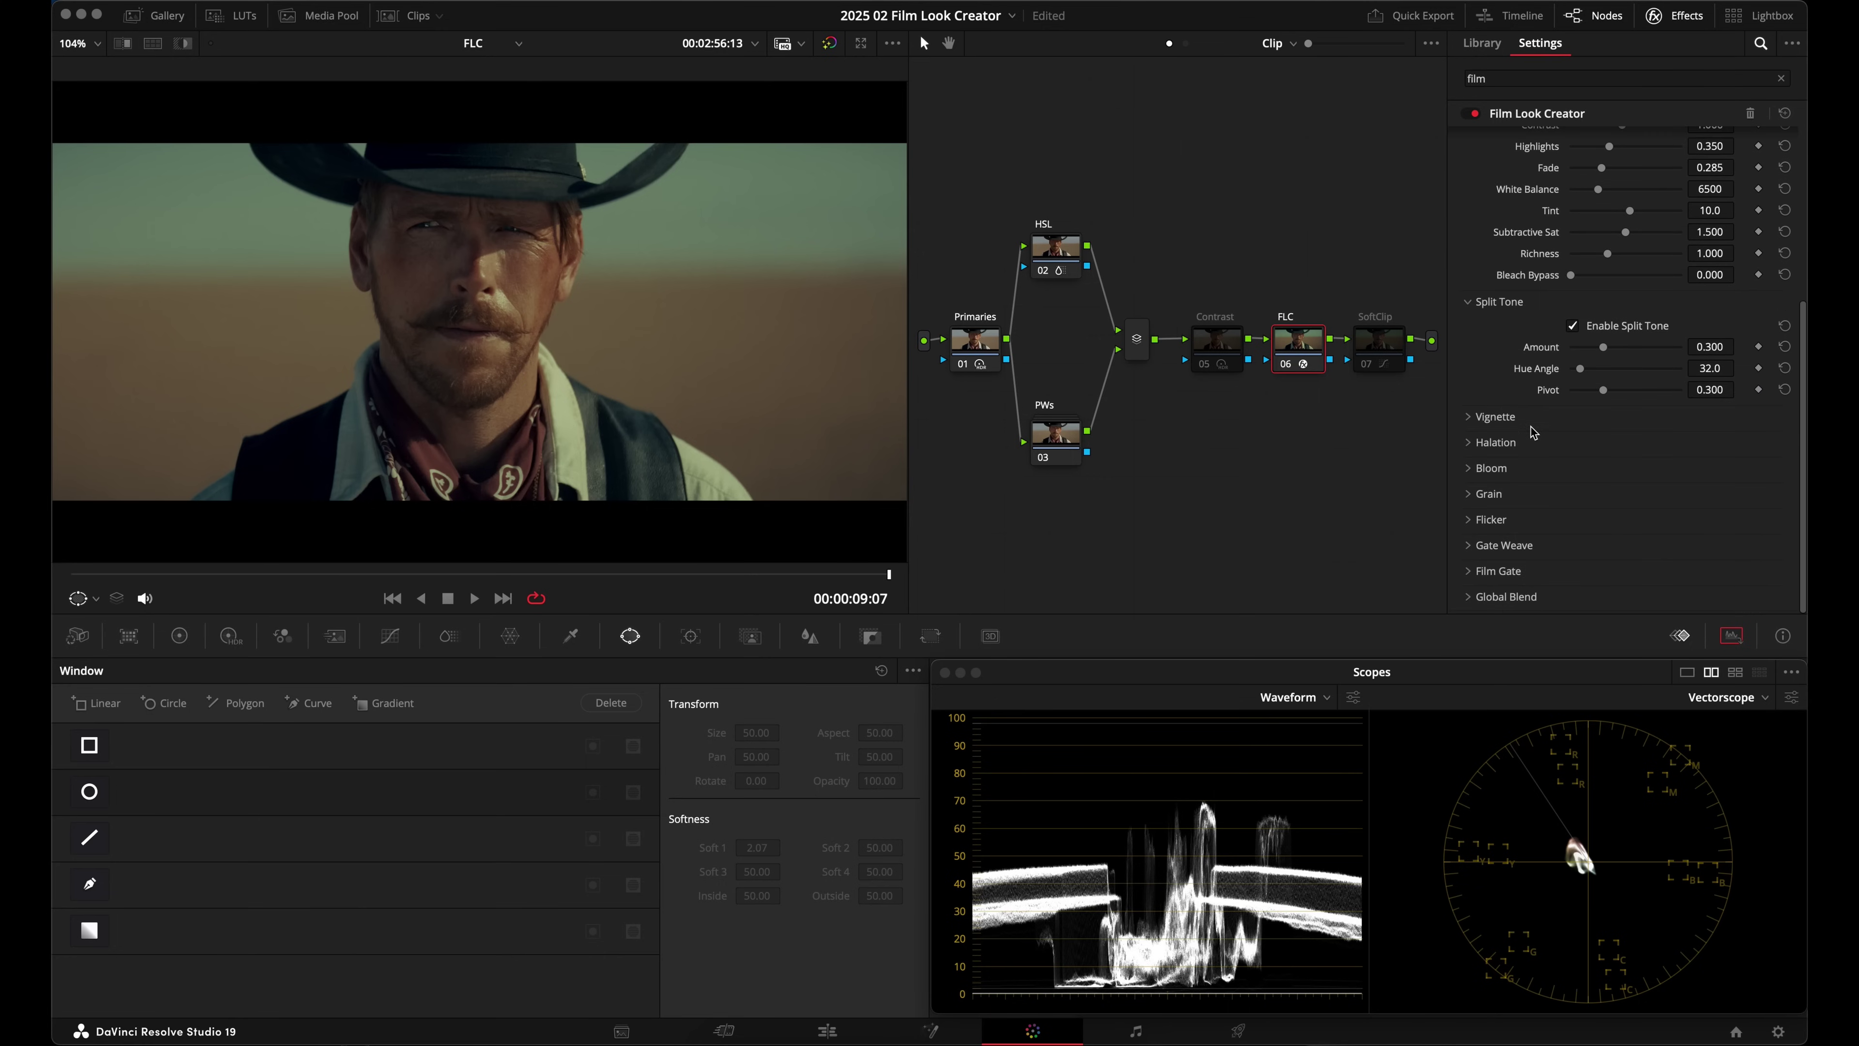
{"action": "left_click", "coordinate": [1542, 427]}
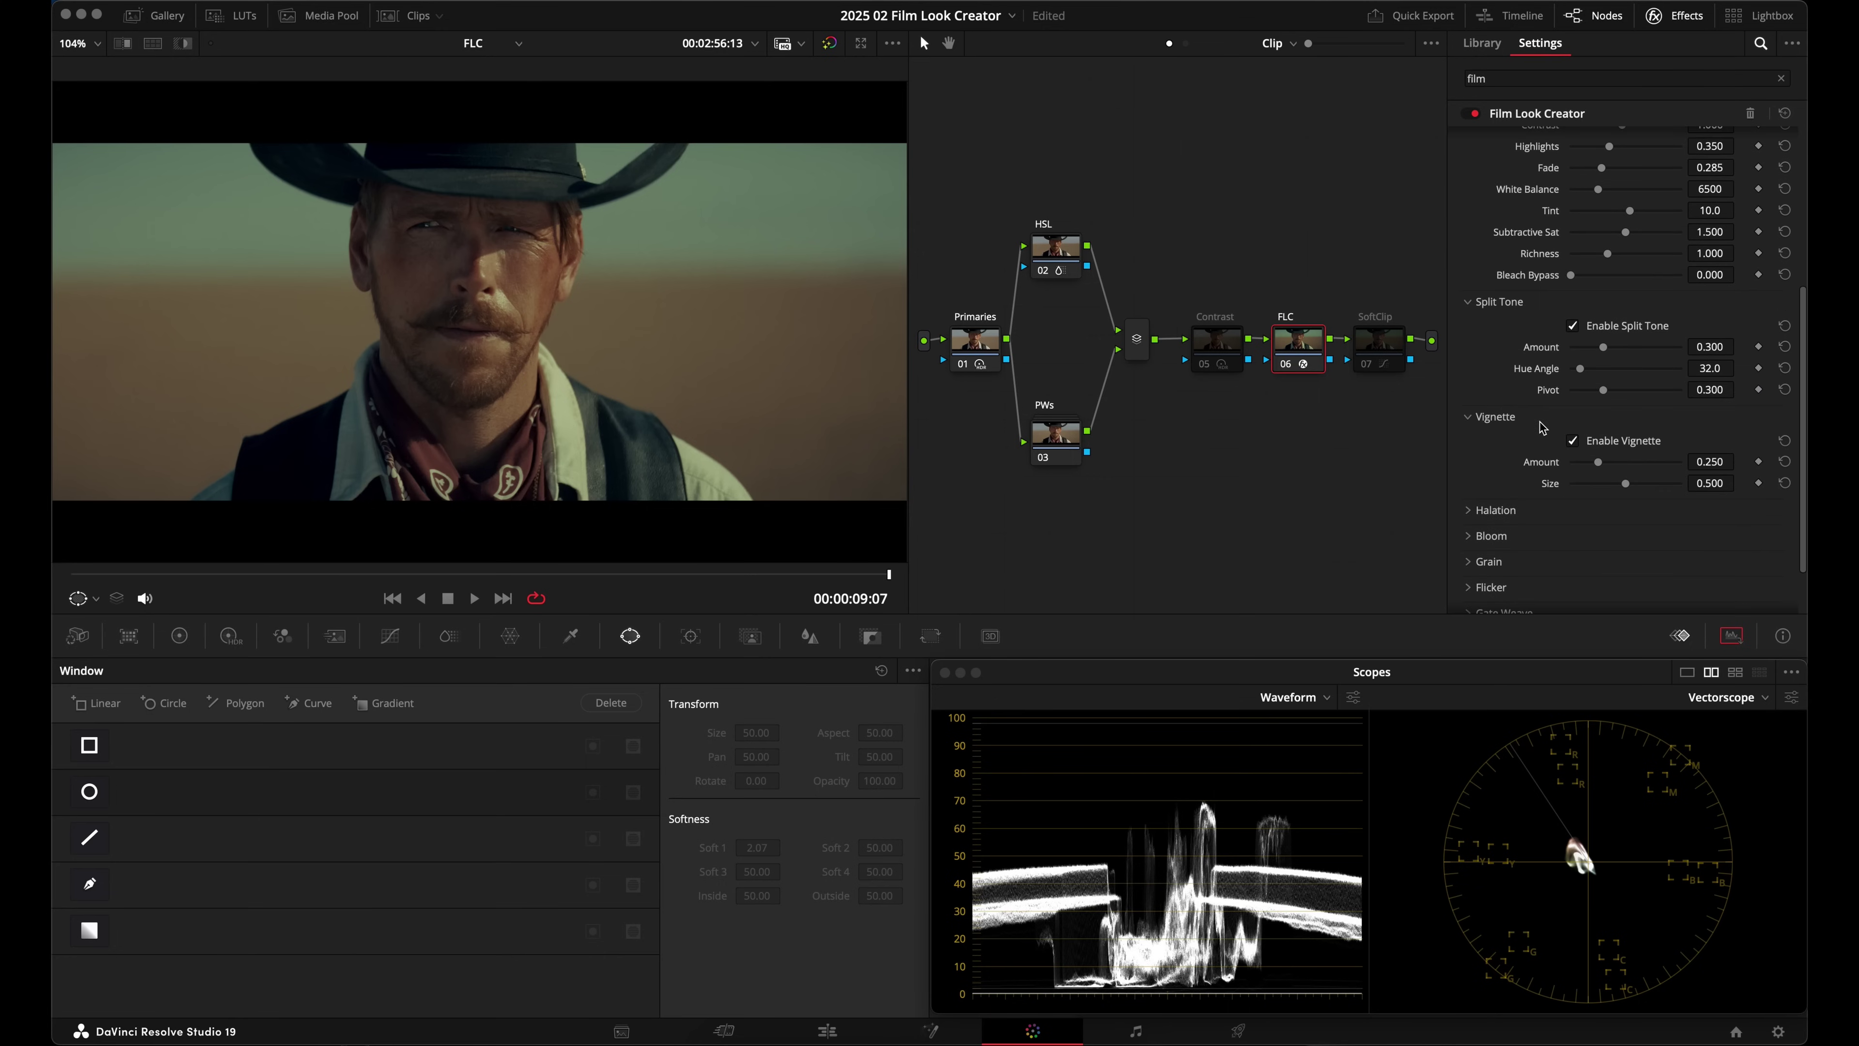
{"action": "left_click", "coordinate": [1577, 509]}
{"action": "scroll", "coordinate": [1529, 454], "scroll_direction": "down", "scroll_amount": 3}
{"action": "scroll", "coordinate": [1533, 500], "scroll_direction": "up", "scroll_amount": 3}
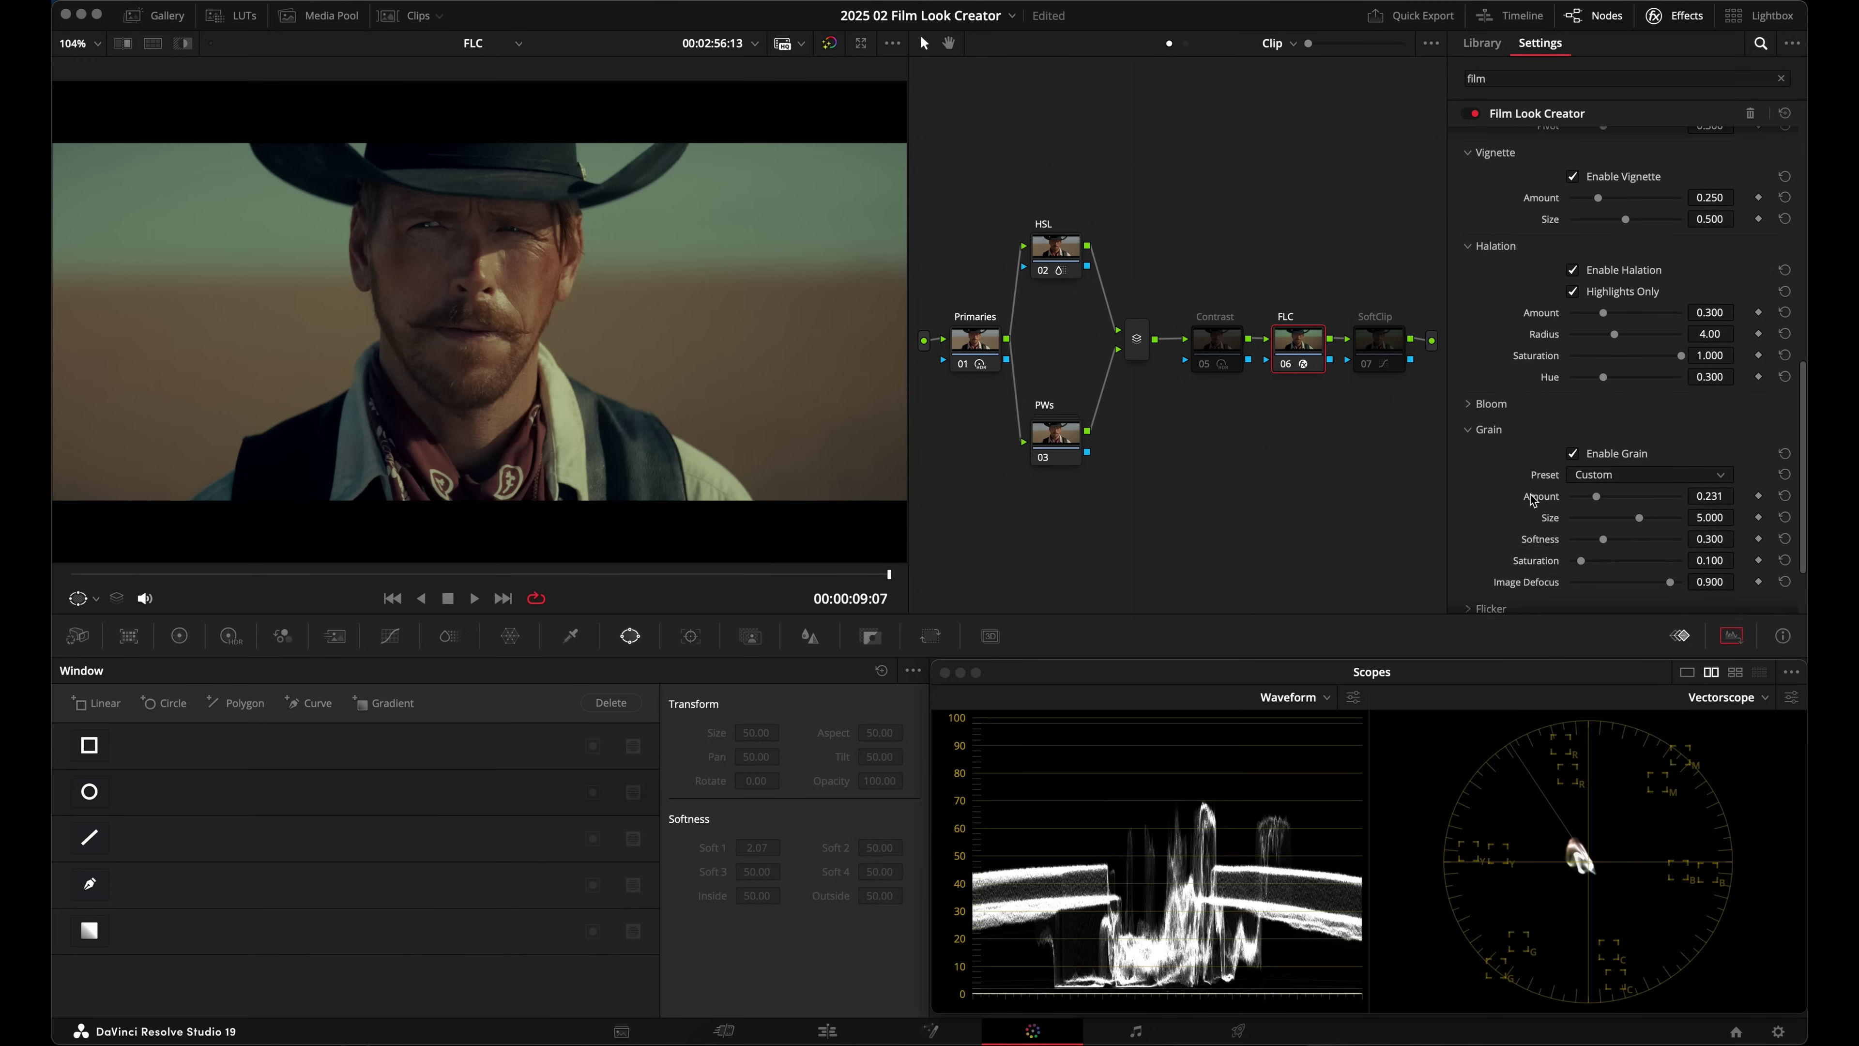
{"action": "scroll", "coordinate": [1533, 500], "scroll_direction": "up", "scroll_amount": 5}
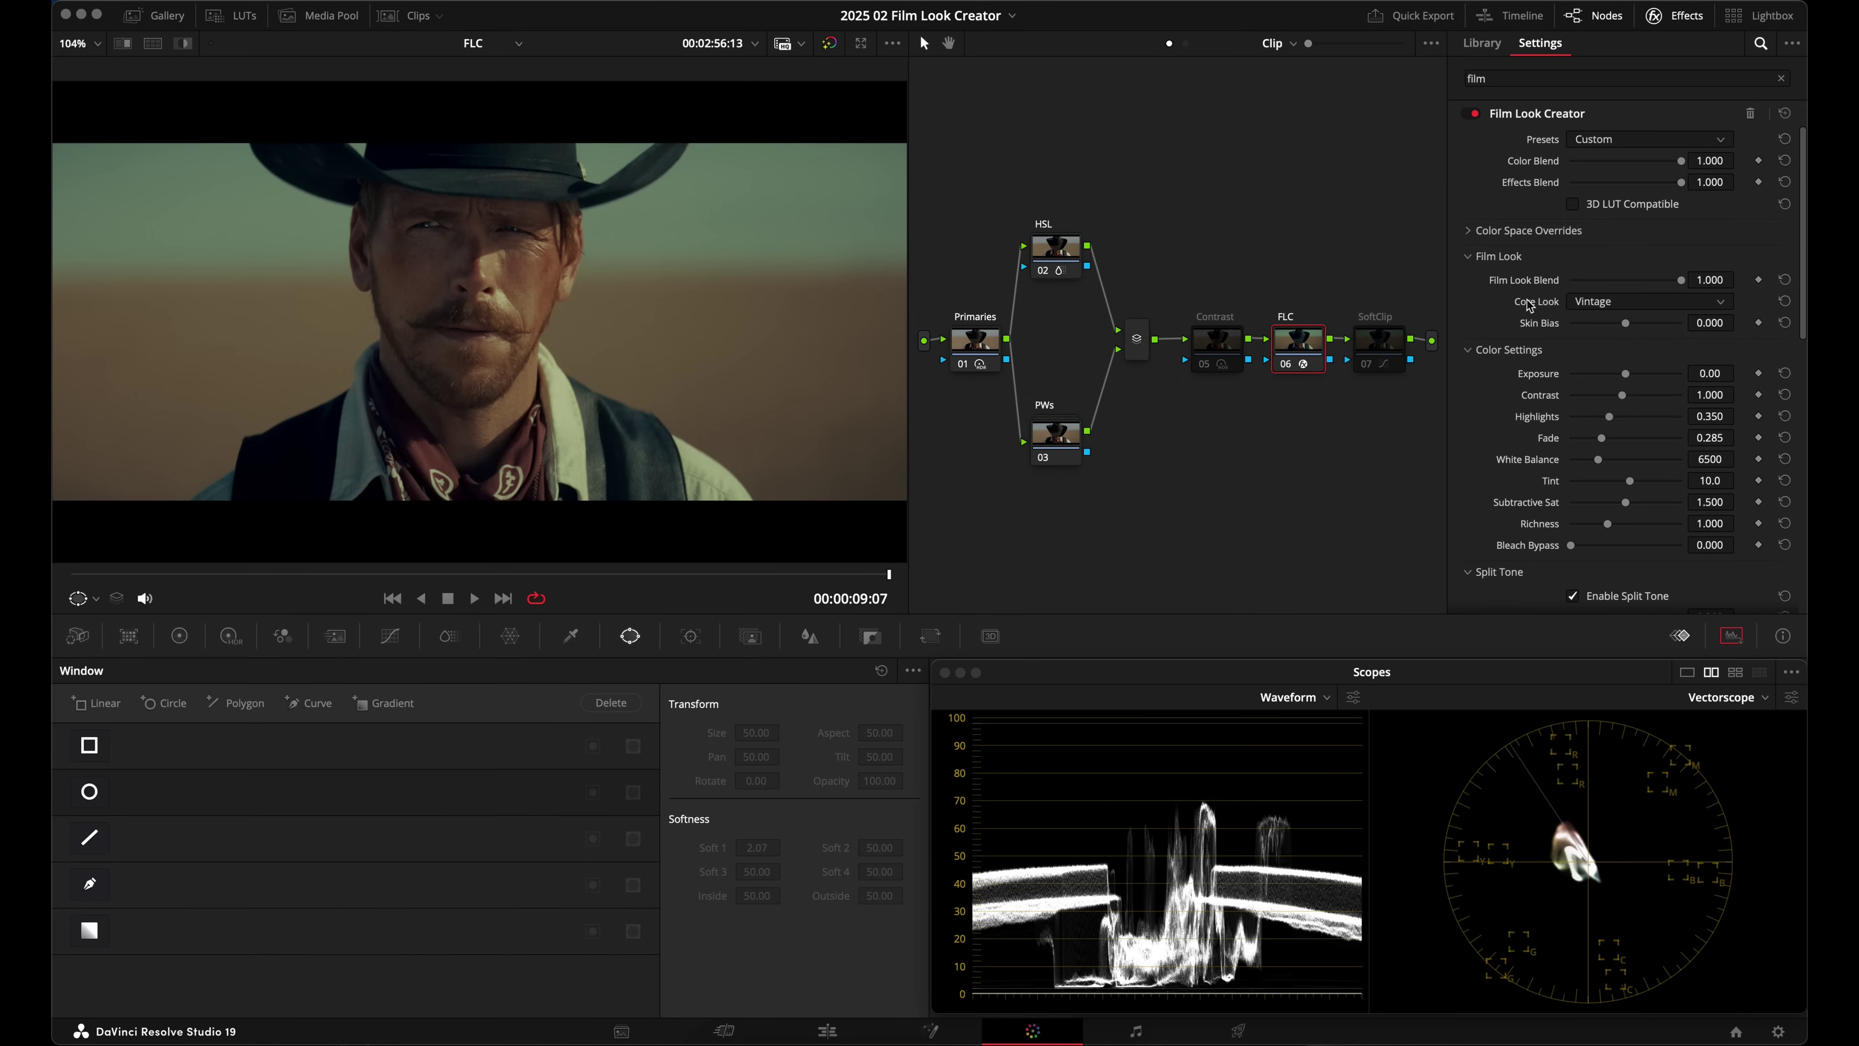
Step: Keep Vintage as the Core Look and switch the lower palette to the primary color wheels
{"action": "left_click", "coordinate": [1665, 306]}
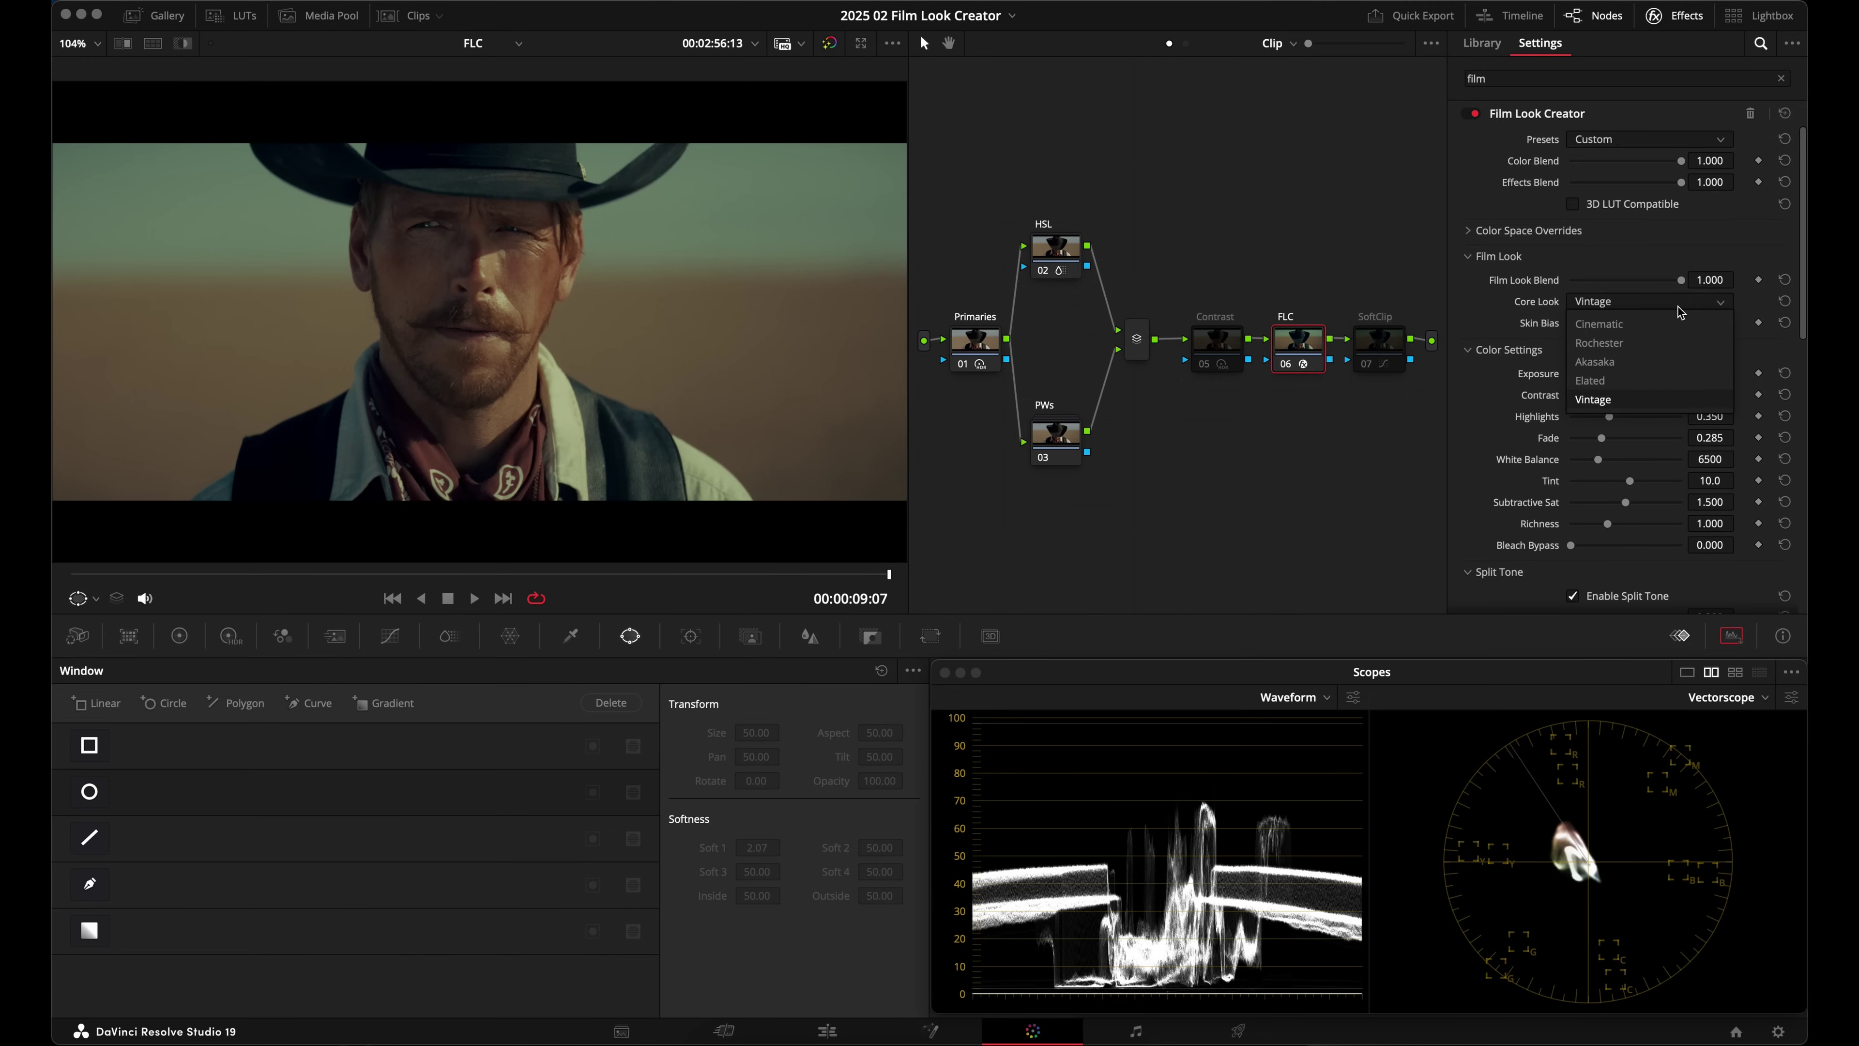
{"action": "left_click", "coordinate": [1640, 402]}
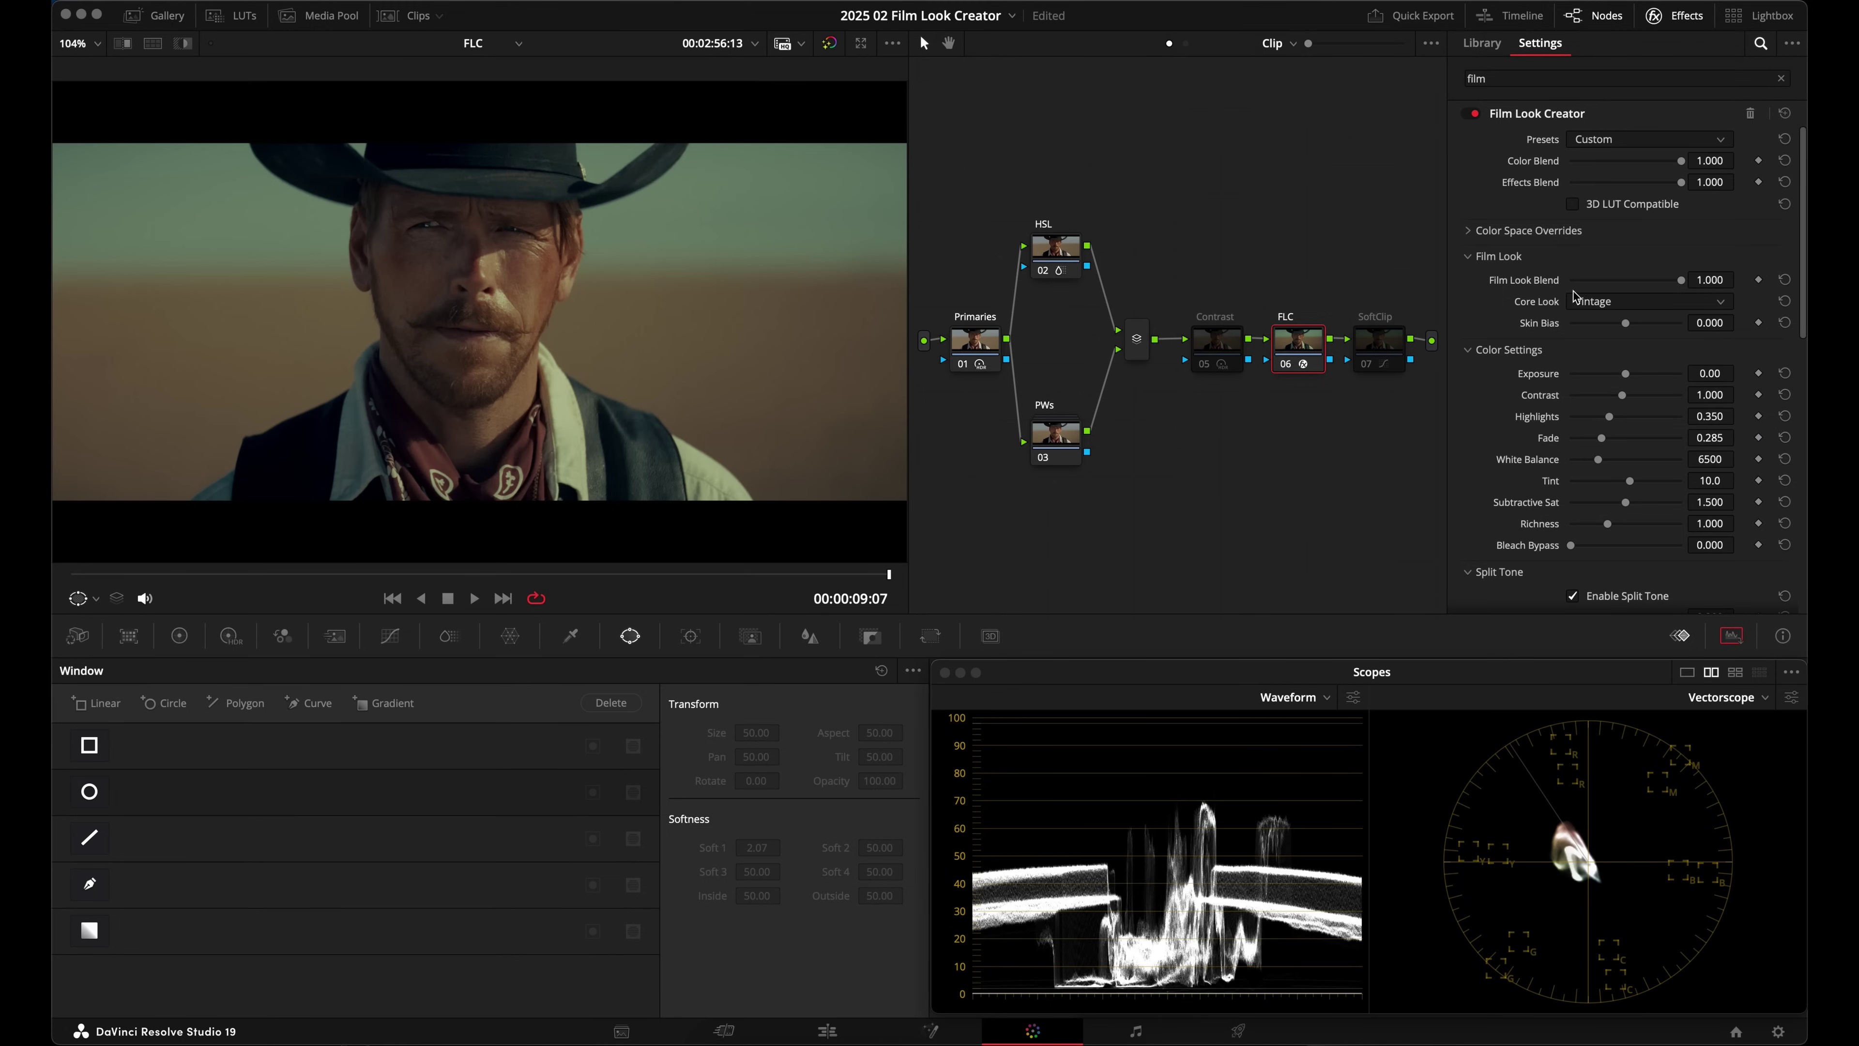
{"action": "key", "text": "alt+1"}
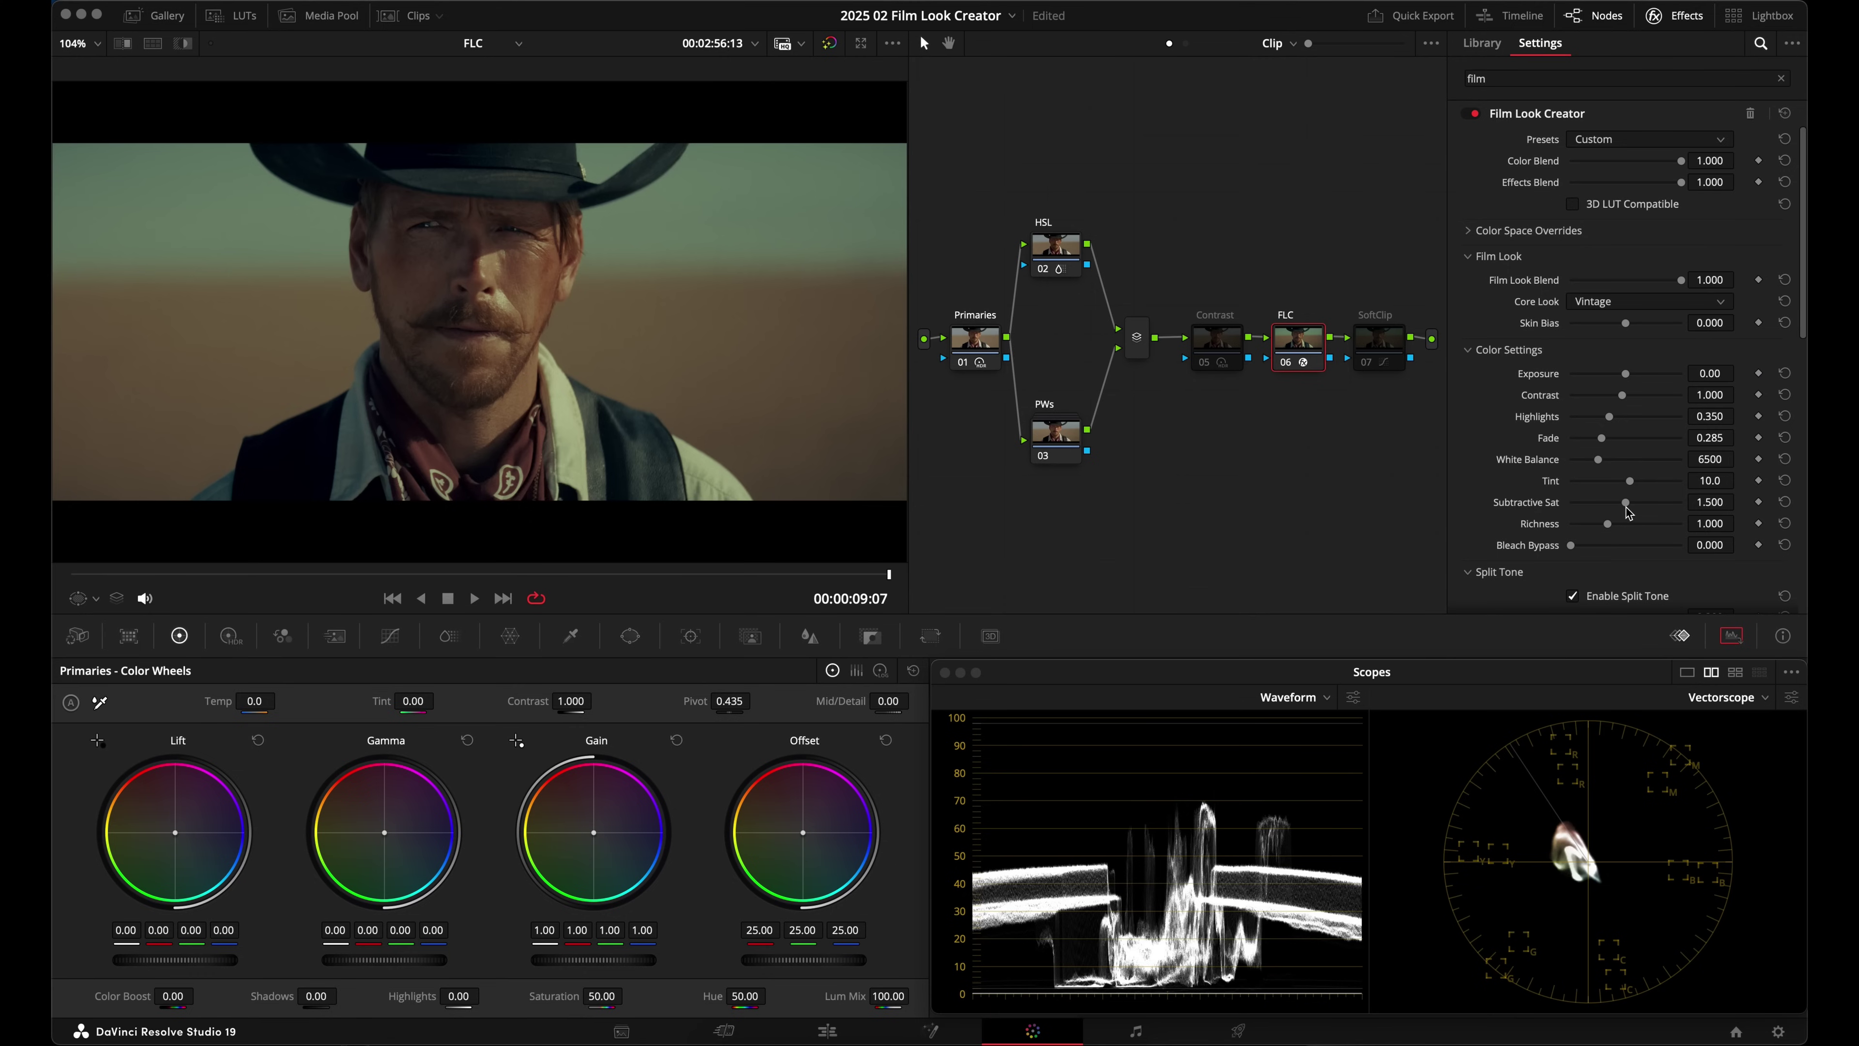
Step: Lower the Film Look Creator's Subtractive Sat from 1.500 to 1.200
{"action": "left_click_drag", "start_coordinate": [1708, 500], "coordinate": [1663, 510]}
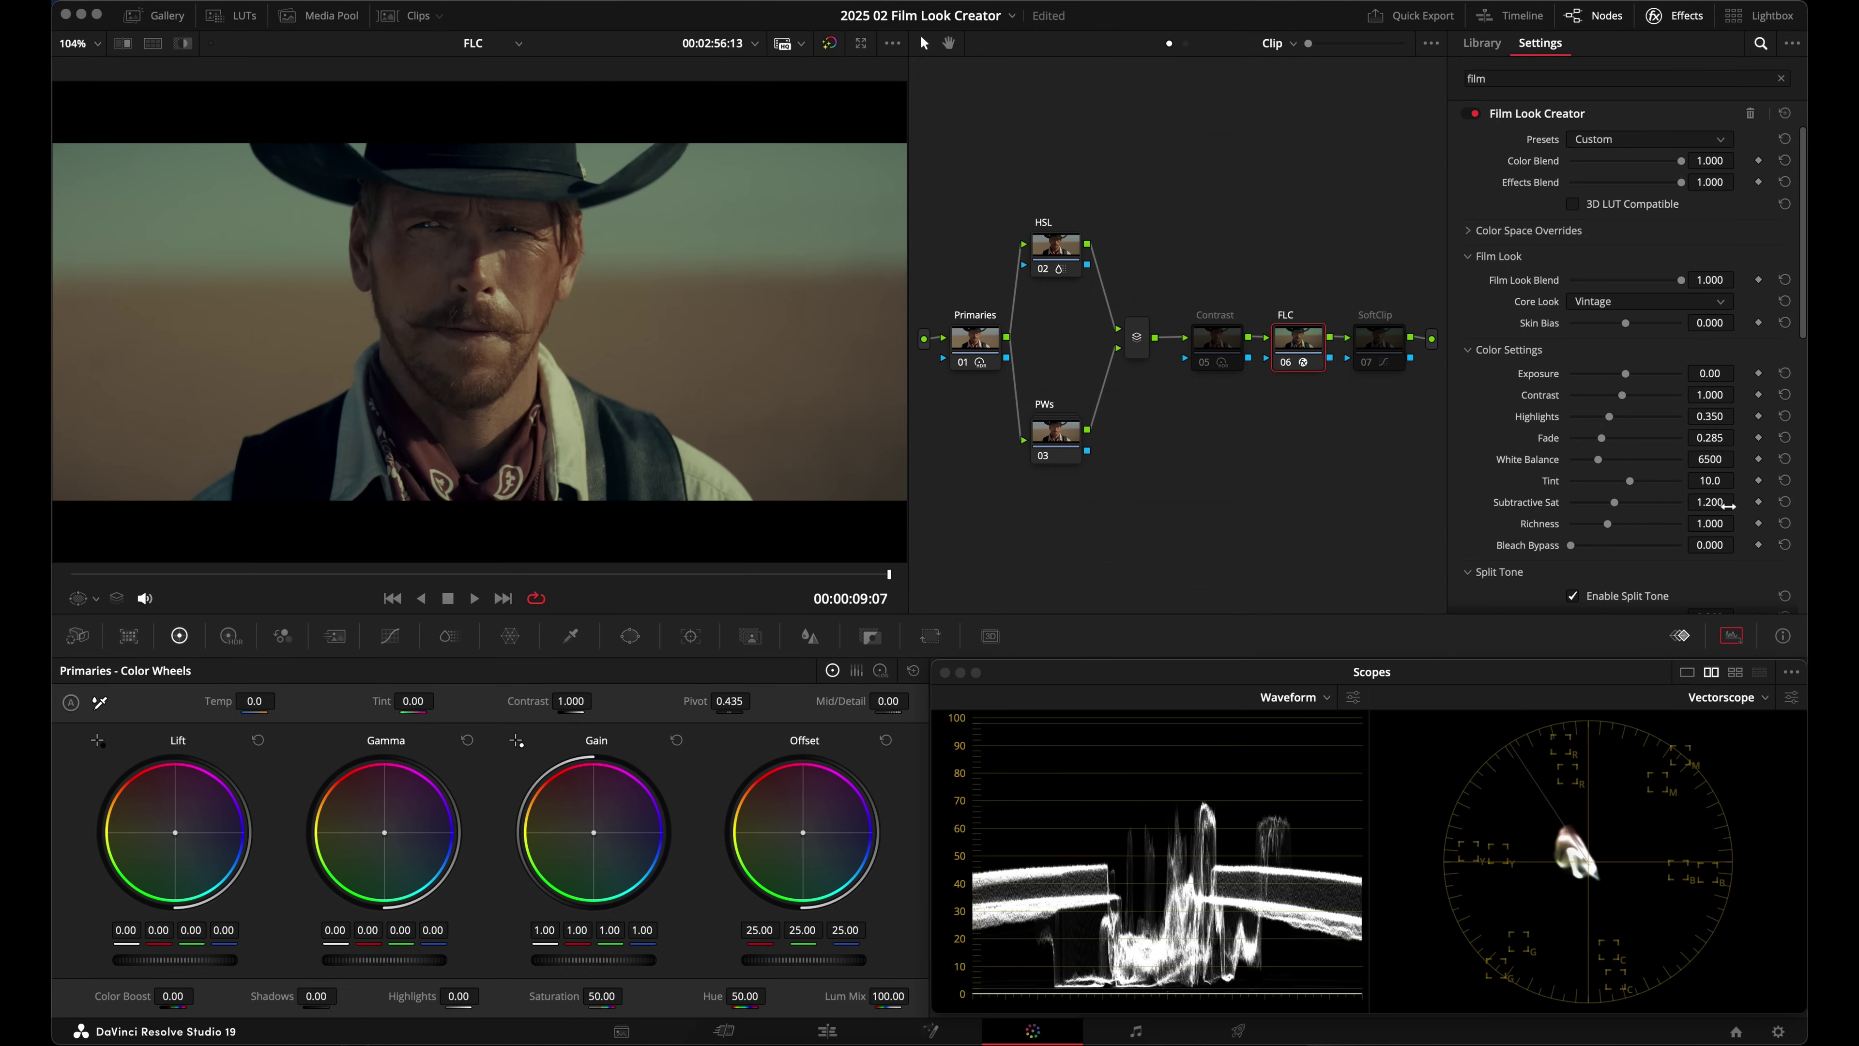
Step: Restore Subtractive Sat to 1.500 and push Split Tone Amount to 1.000 to judge the hue
{"action": "left_click_drag", "start_coordinate": [1727, 504], "coordinate": [1727, 505]}
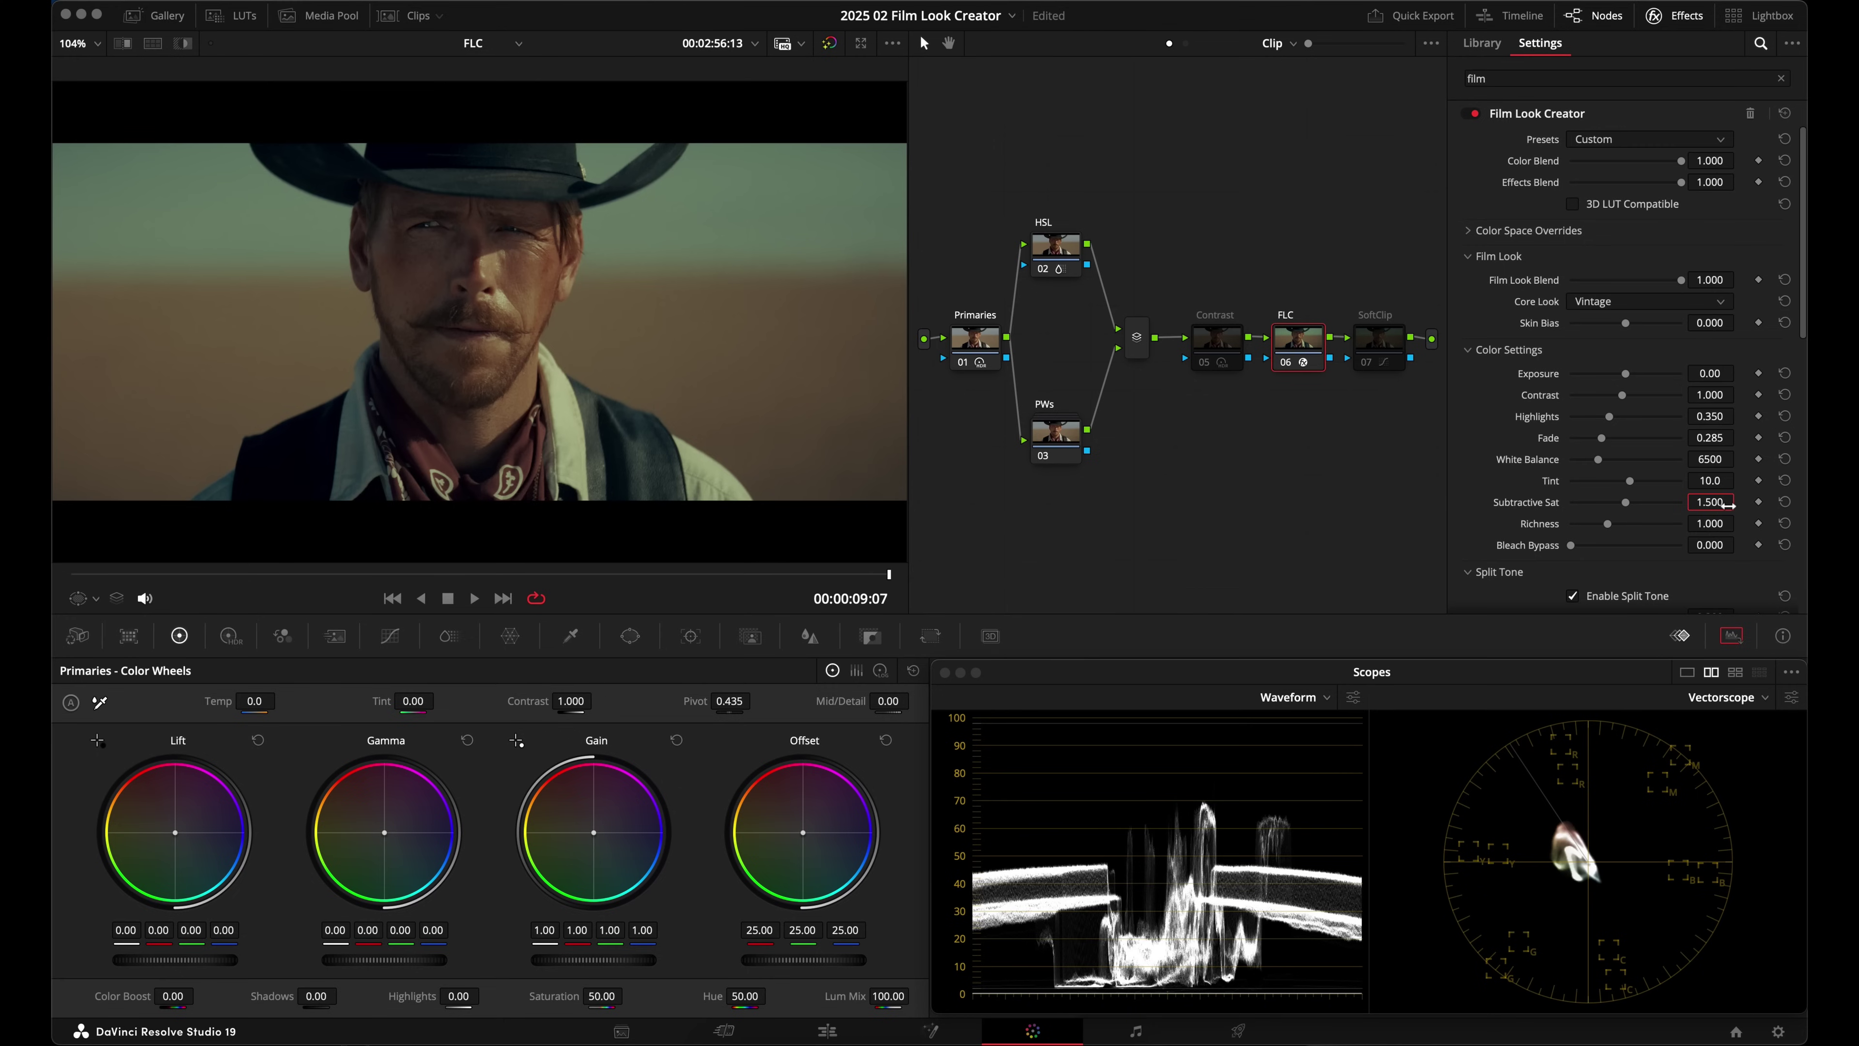
{"action": "scroll", "coordinate": [1459, 313], "scroll_direction": "down", "scroll_amount": 5}
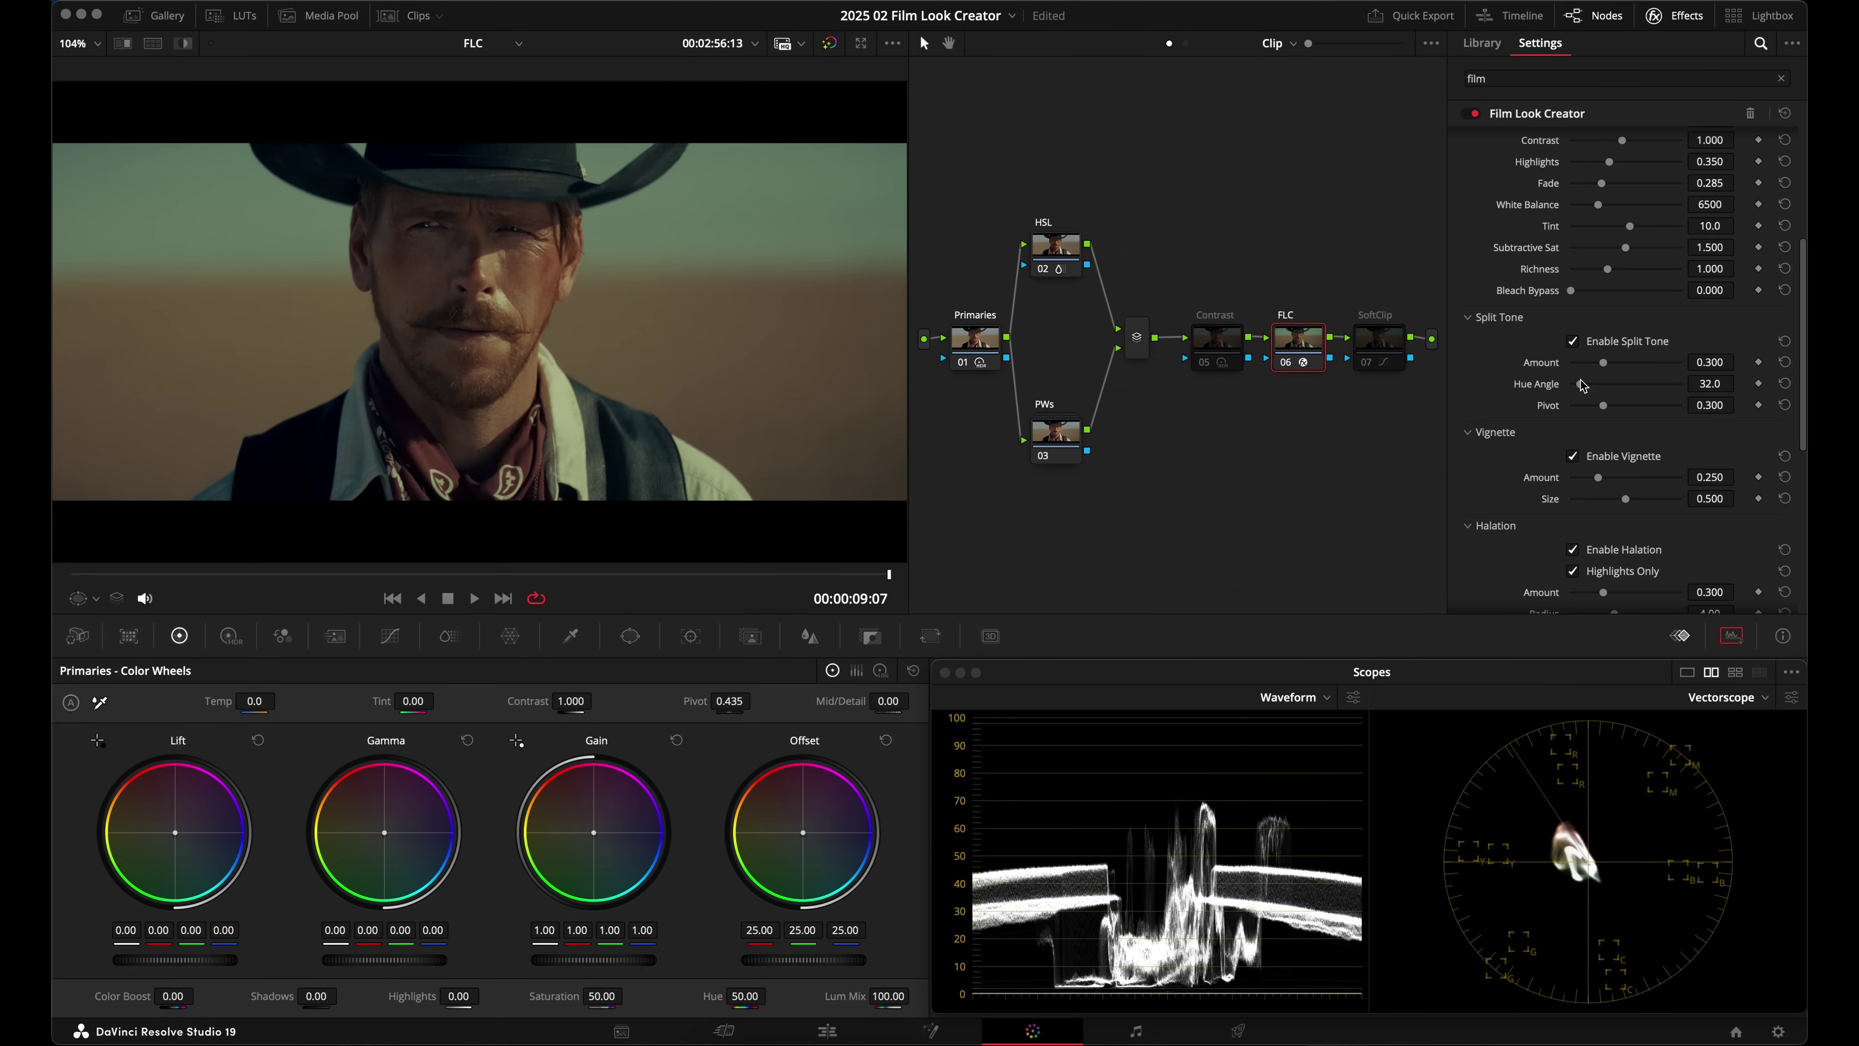
{"action": "left_click_drag", "start_coordinate": [1603, 363], "coordinate": [1744, 384]}
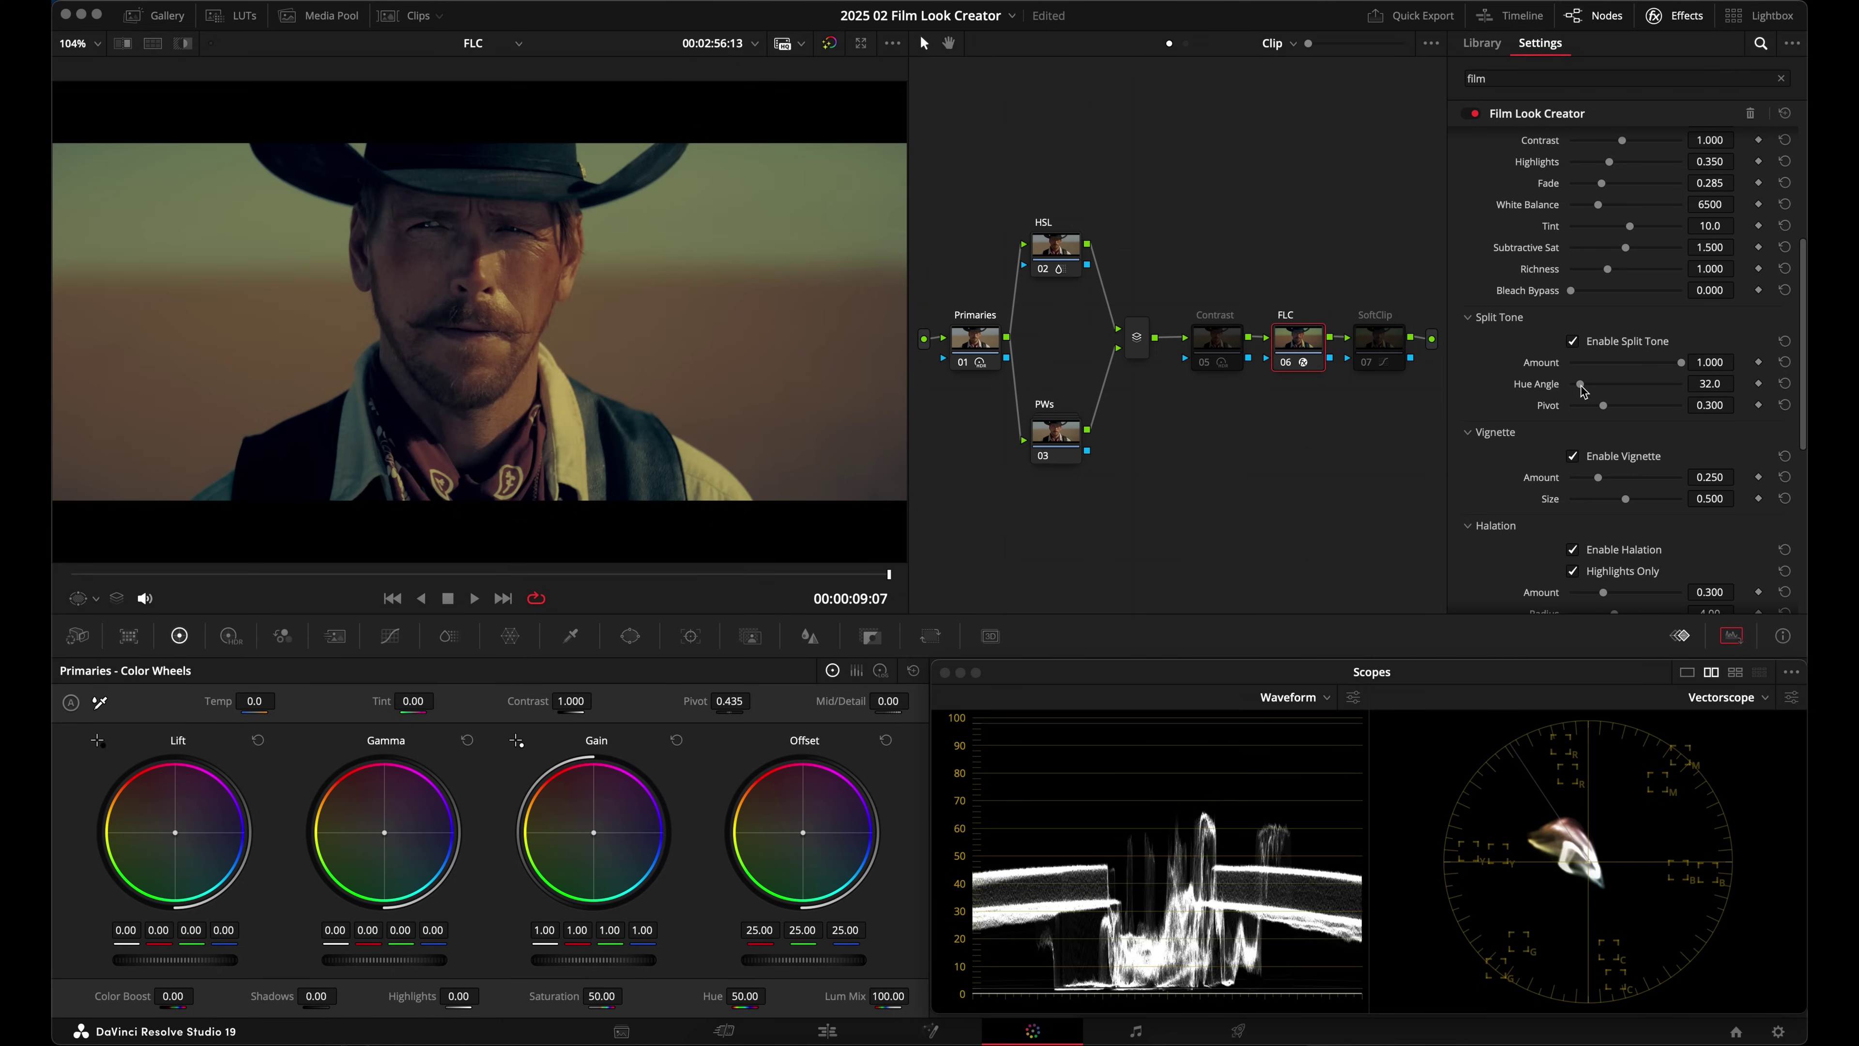
{"action": "left_click_drag", "start_coordinate": [1583, 391], "coordinate": [1582, 393]}
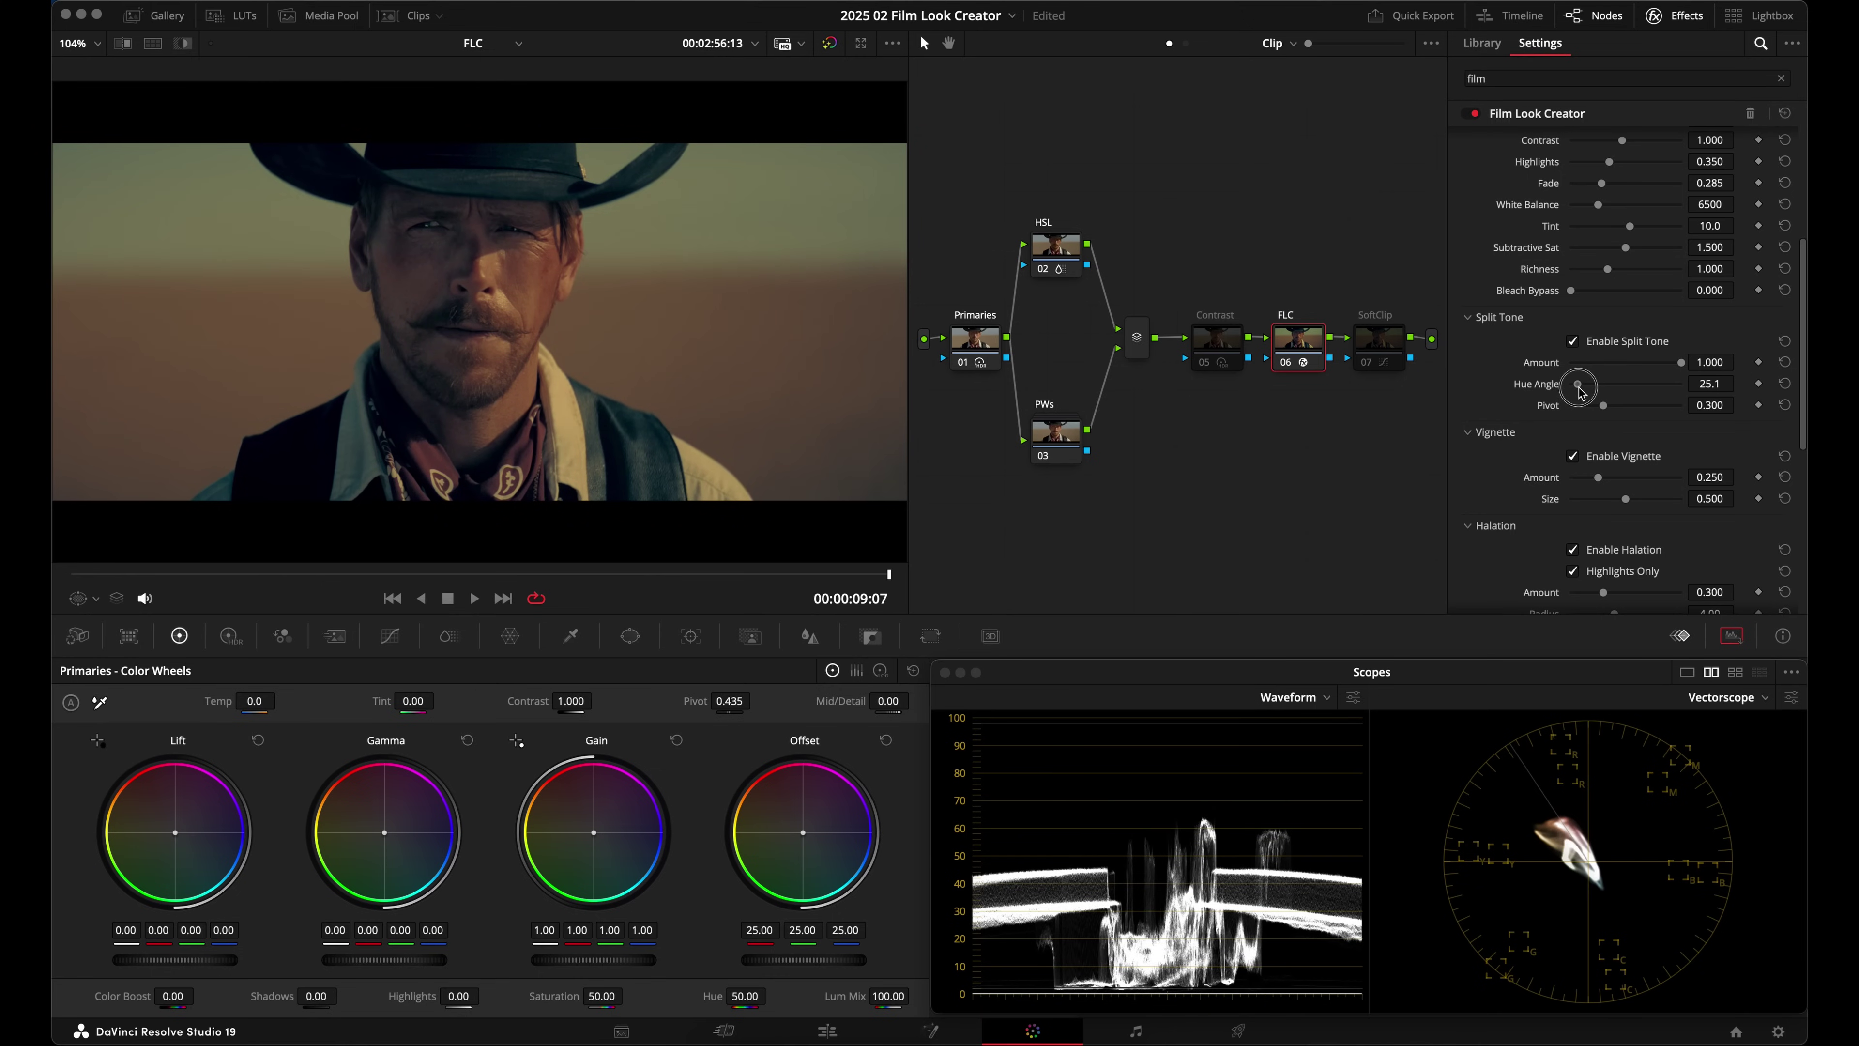
{"action": "left_click_drag", "start_coordinate": [1582, 393], "coordinate": [1583, 394]}
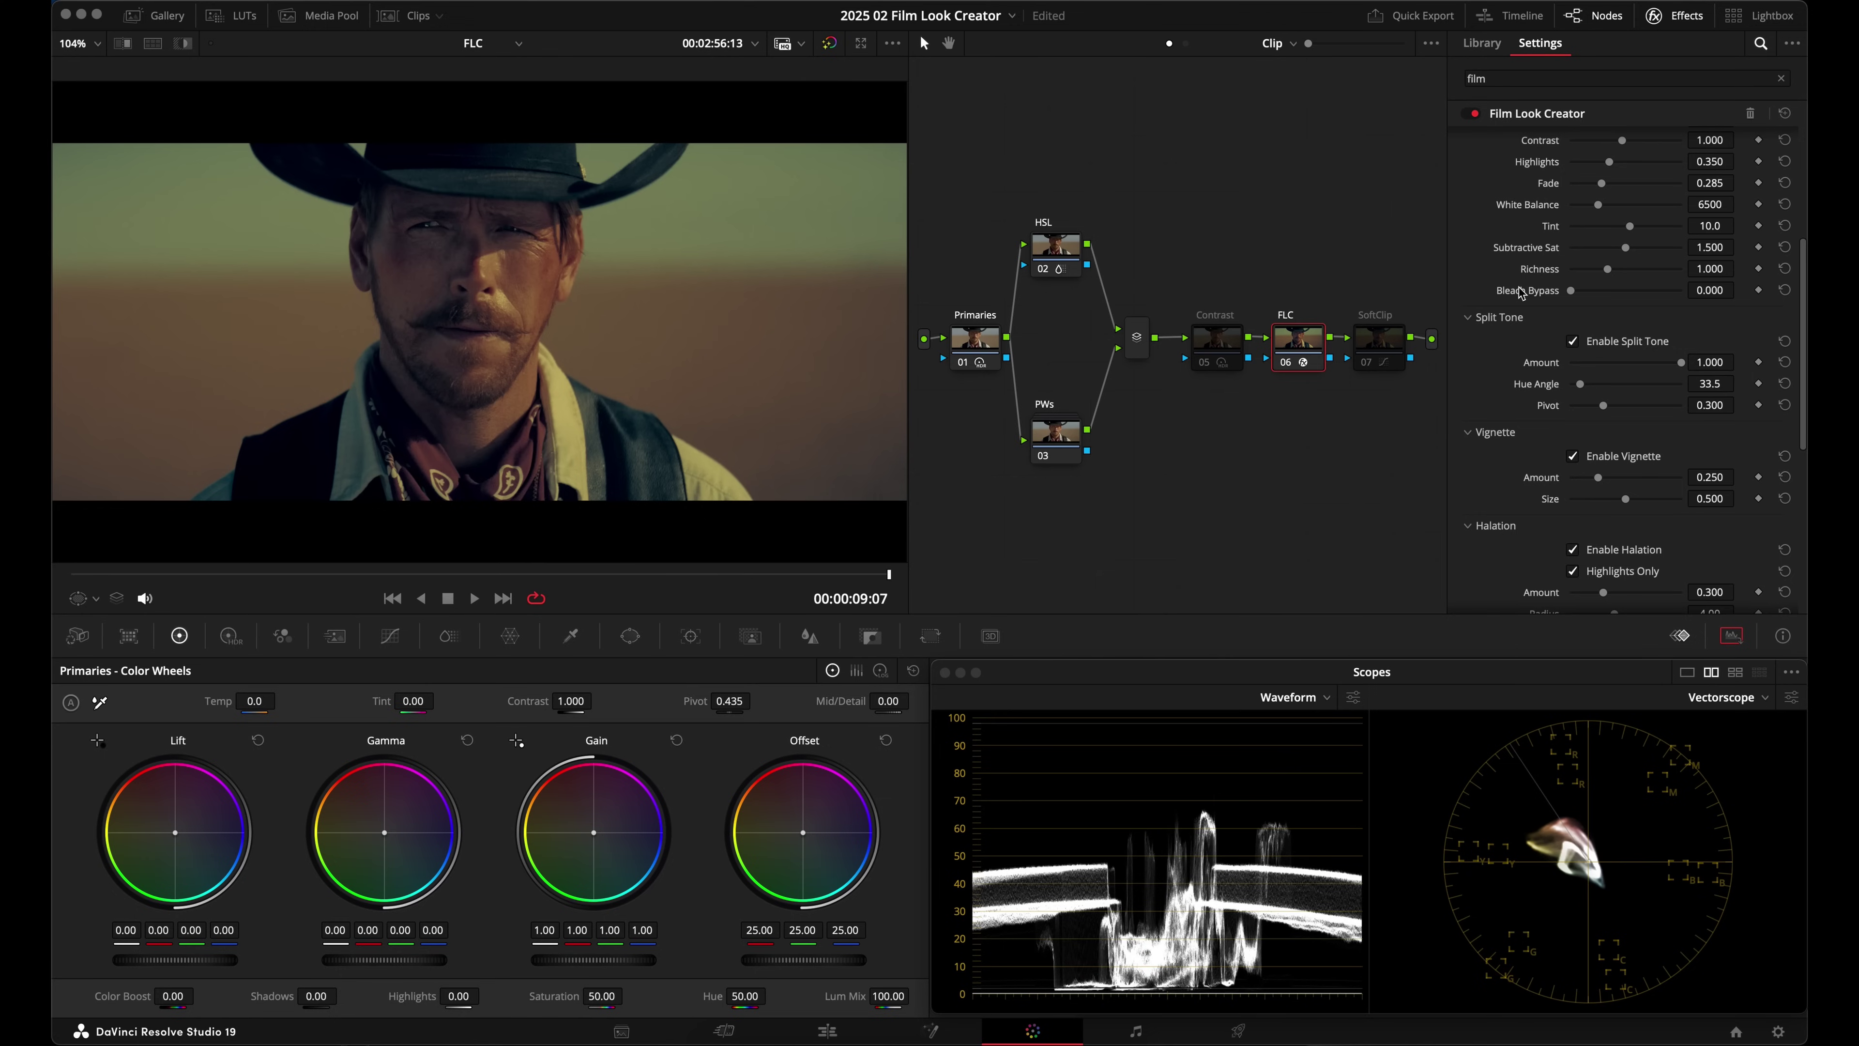
Step: Set the split-tone Hue Angle to 29.0 and return Amount to 0.300
{"action": "scroll", "coordinate": [1526, 293], "scroll_direction": "up", "scroll_amount": 1}
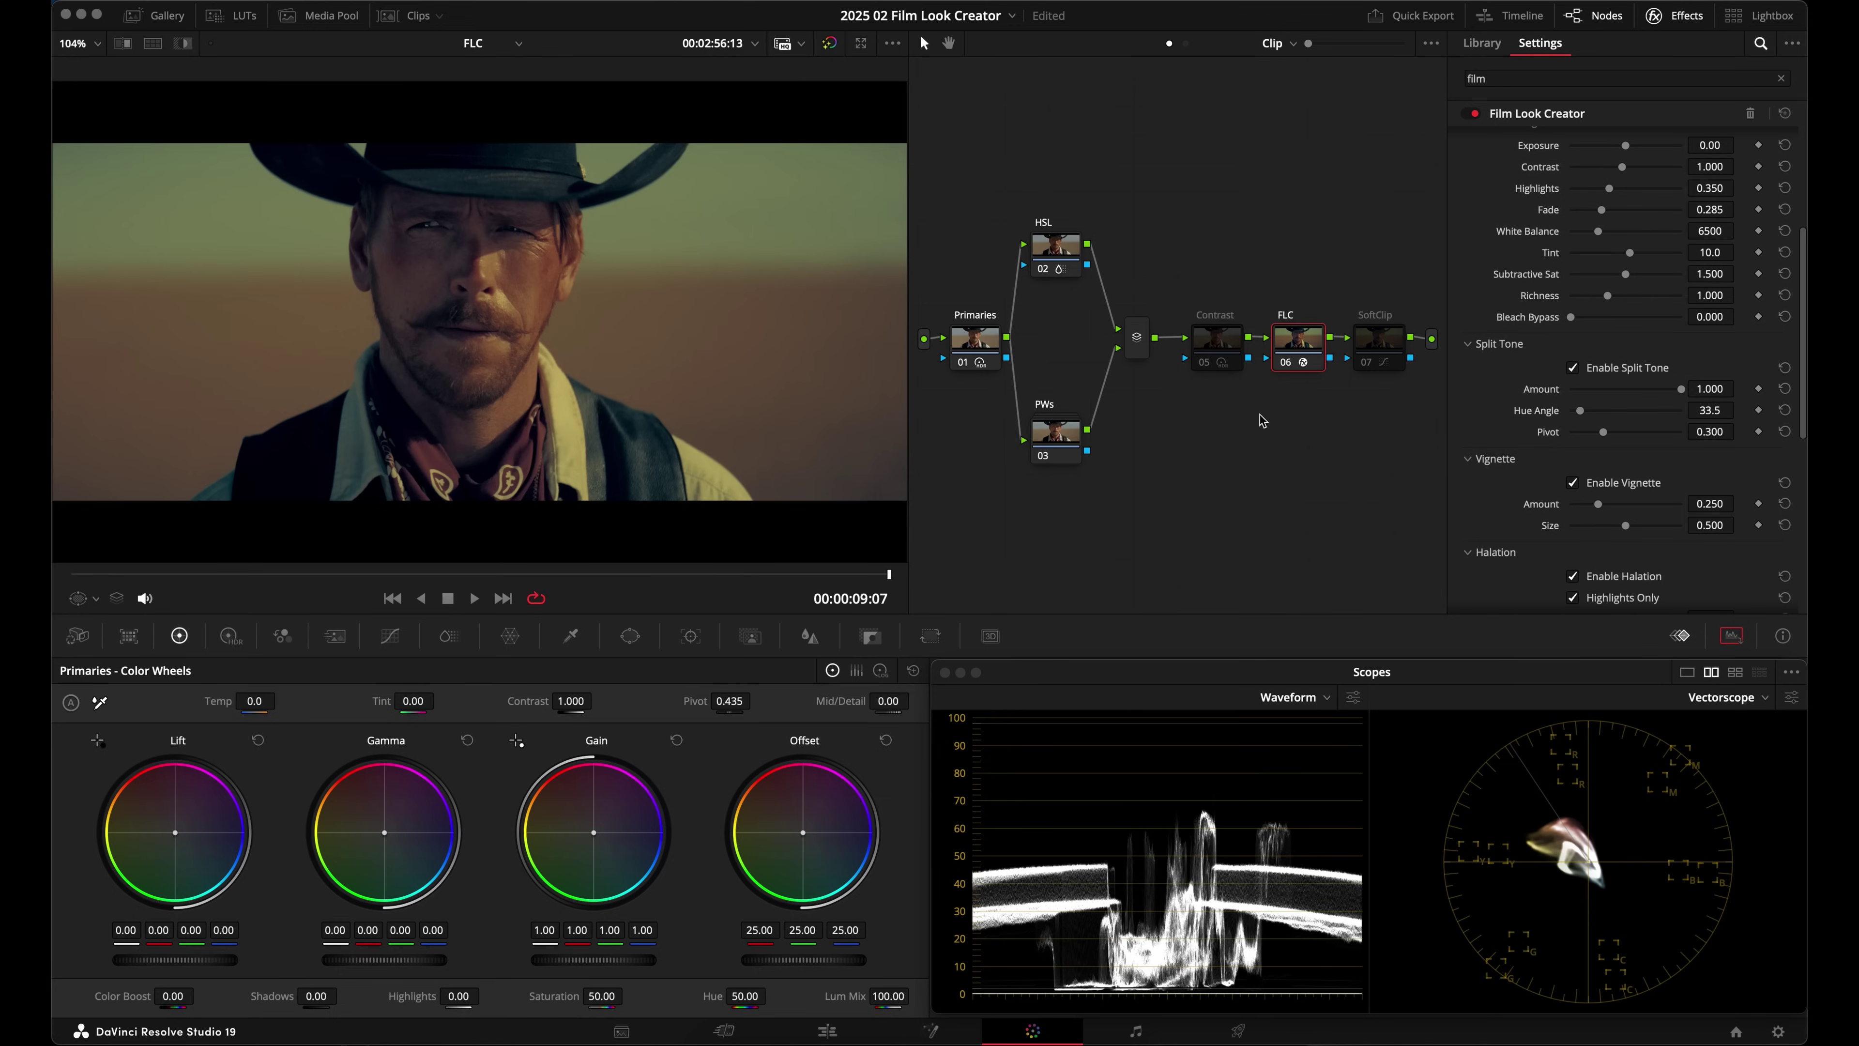
{"action": "left_click", "coordinate": [1581, 411]}
{"action": "left_click_drag", "start_coordinate": [1583, 416], "coordinate": [1581, 415]}
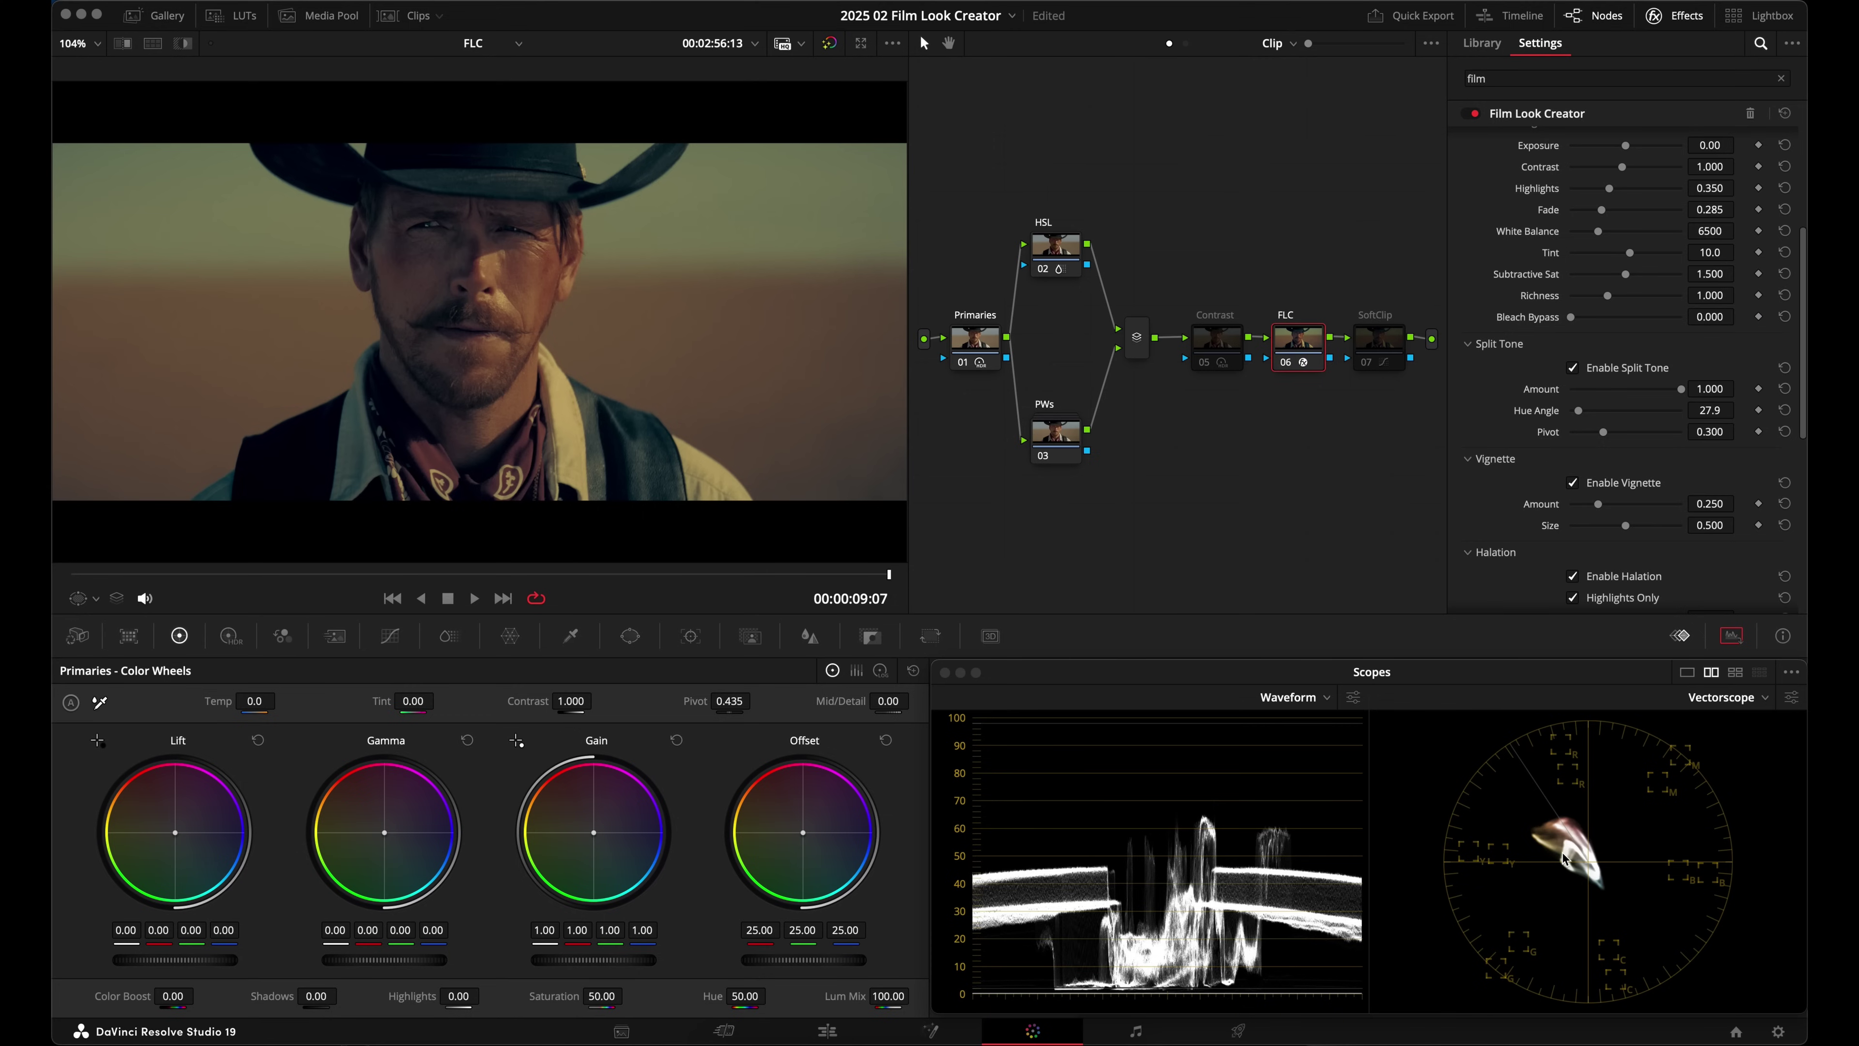
{"action": "left_click_drag", "start_coordinate": [1711, 423], "coordinate": [1778, 385]}
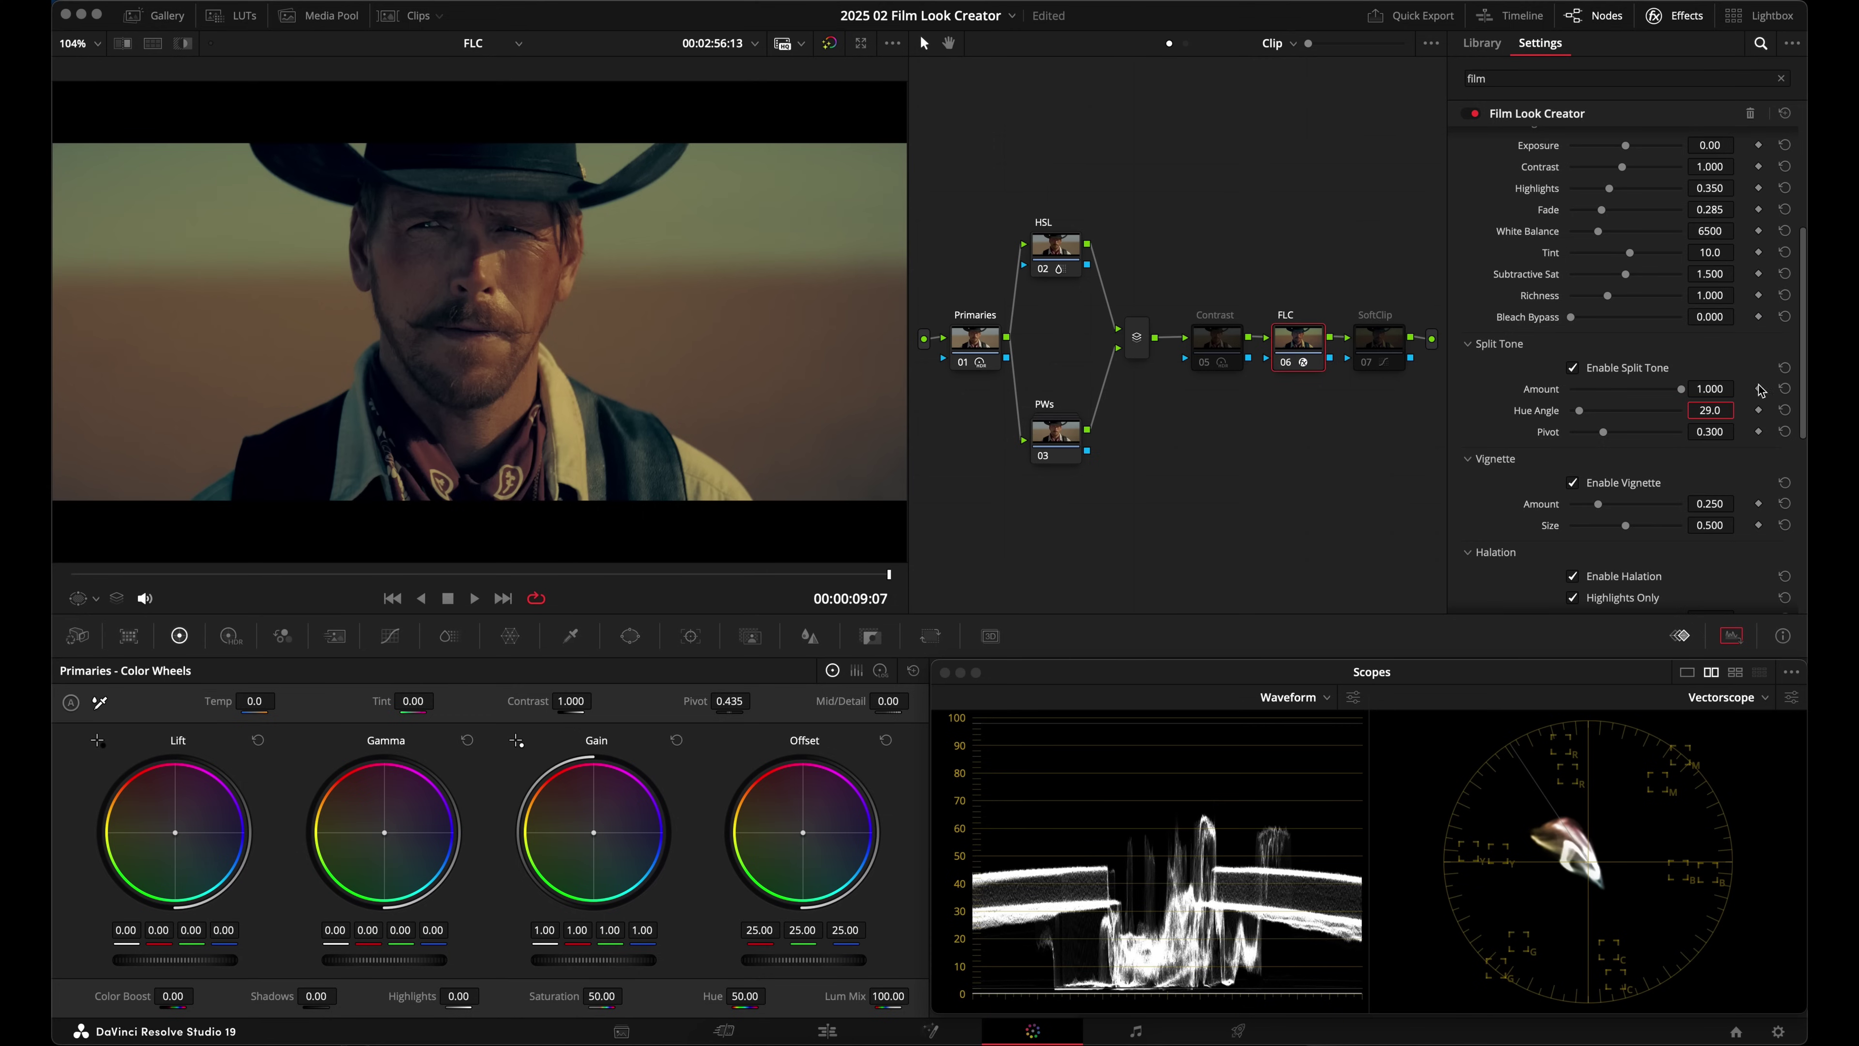
{"action": "left_click", "coordinate": [1710, 389]}
{"action": "key", "text": "BackSpace"}
{"action": "type", "text": "0.3"}
{"action": "key", "text": "Return"}
Step: Review the Film Look Creator settings and save the project
{"action": "scroll", "coordinate": [1665, 399], "scroll_direction": "up", "scroll_amount": 4}
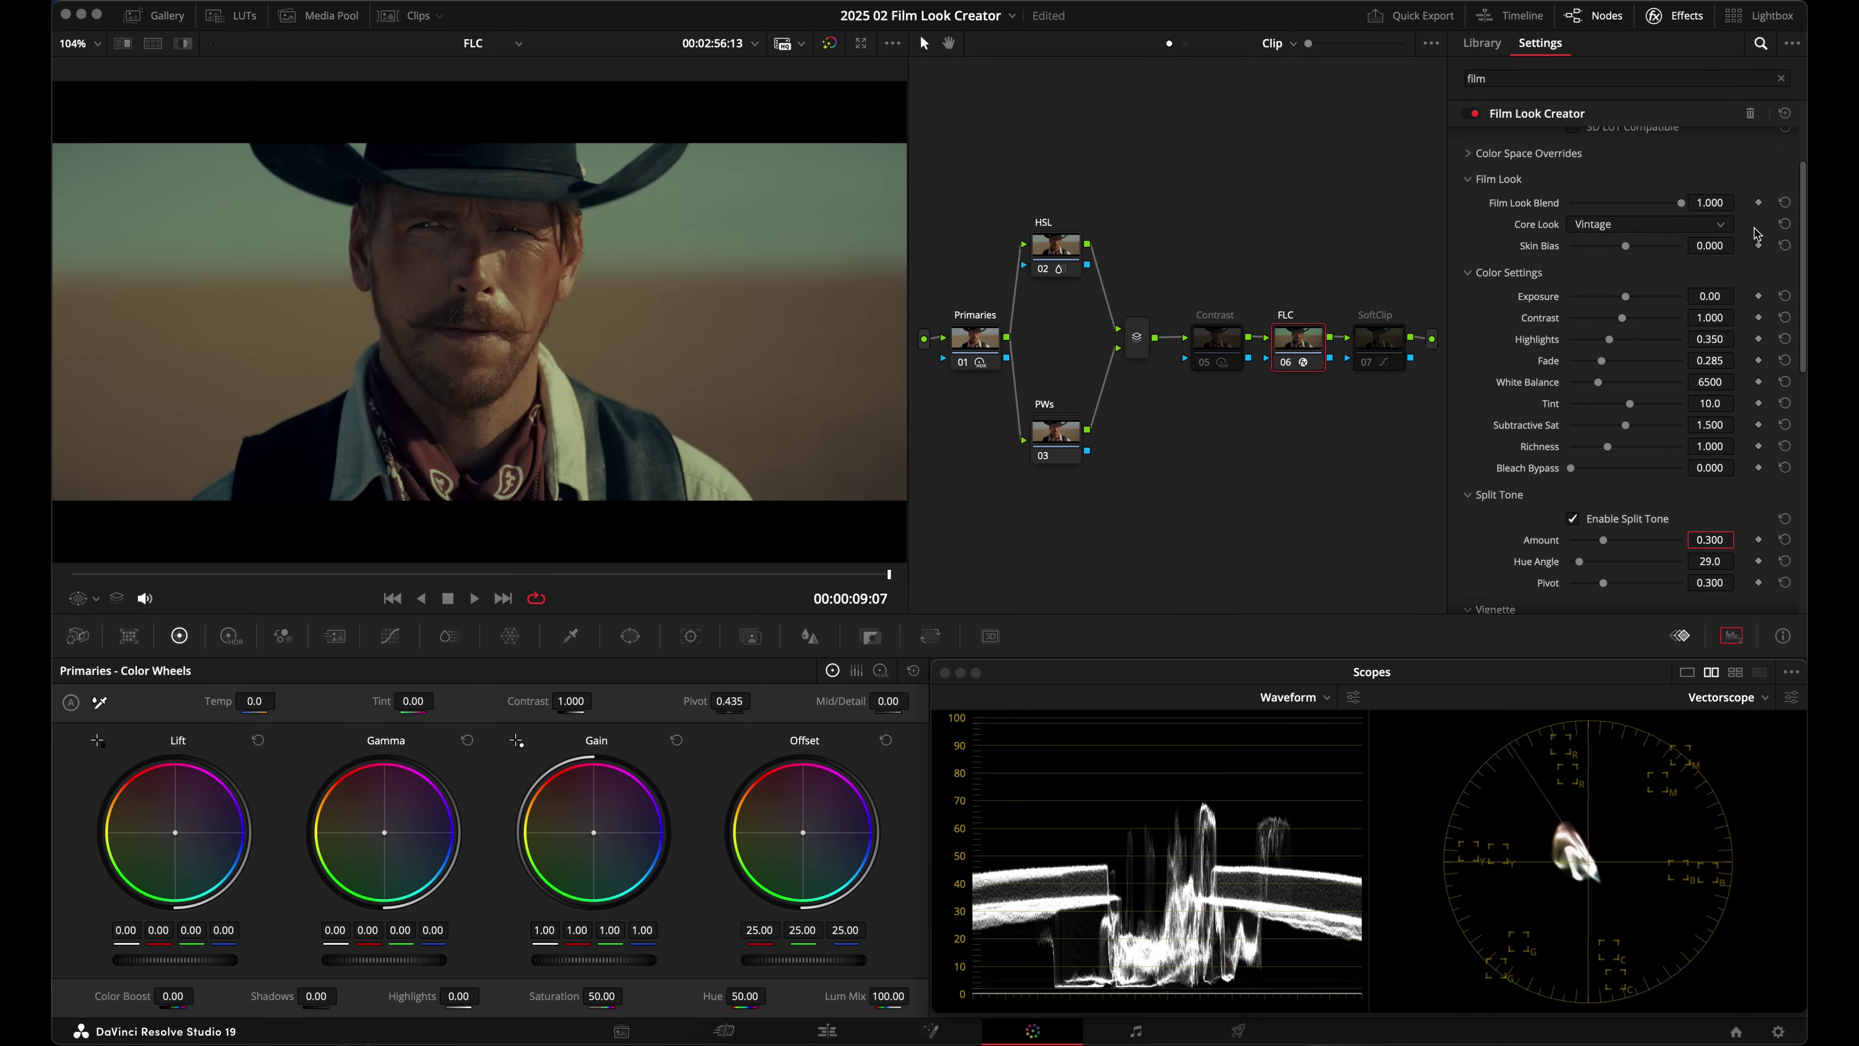
{"action": "scroll", "coordinate": [1673, 346], "scroll_direction": "down", "scroll_amount": 4}
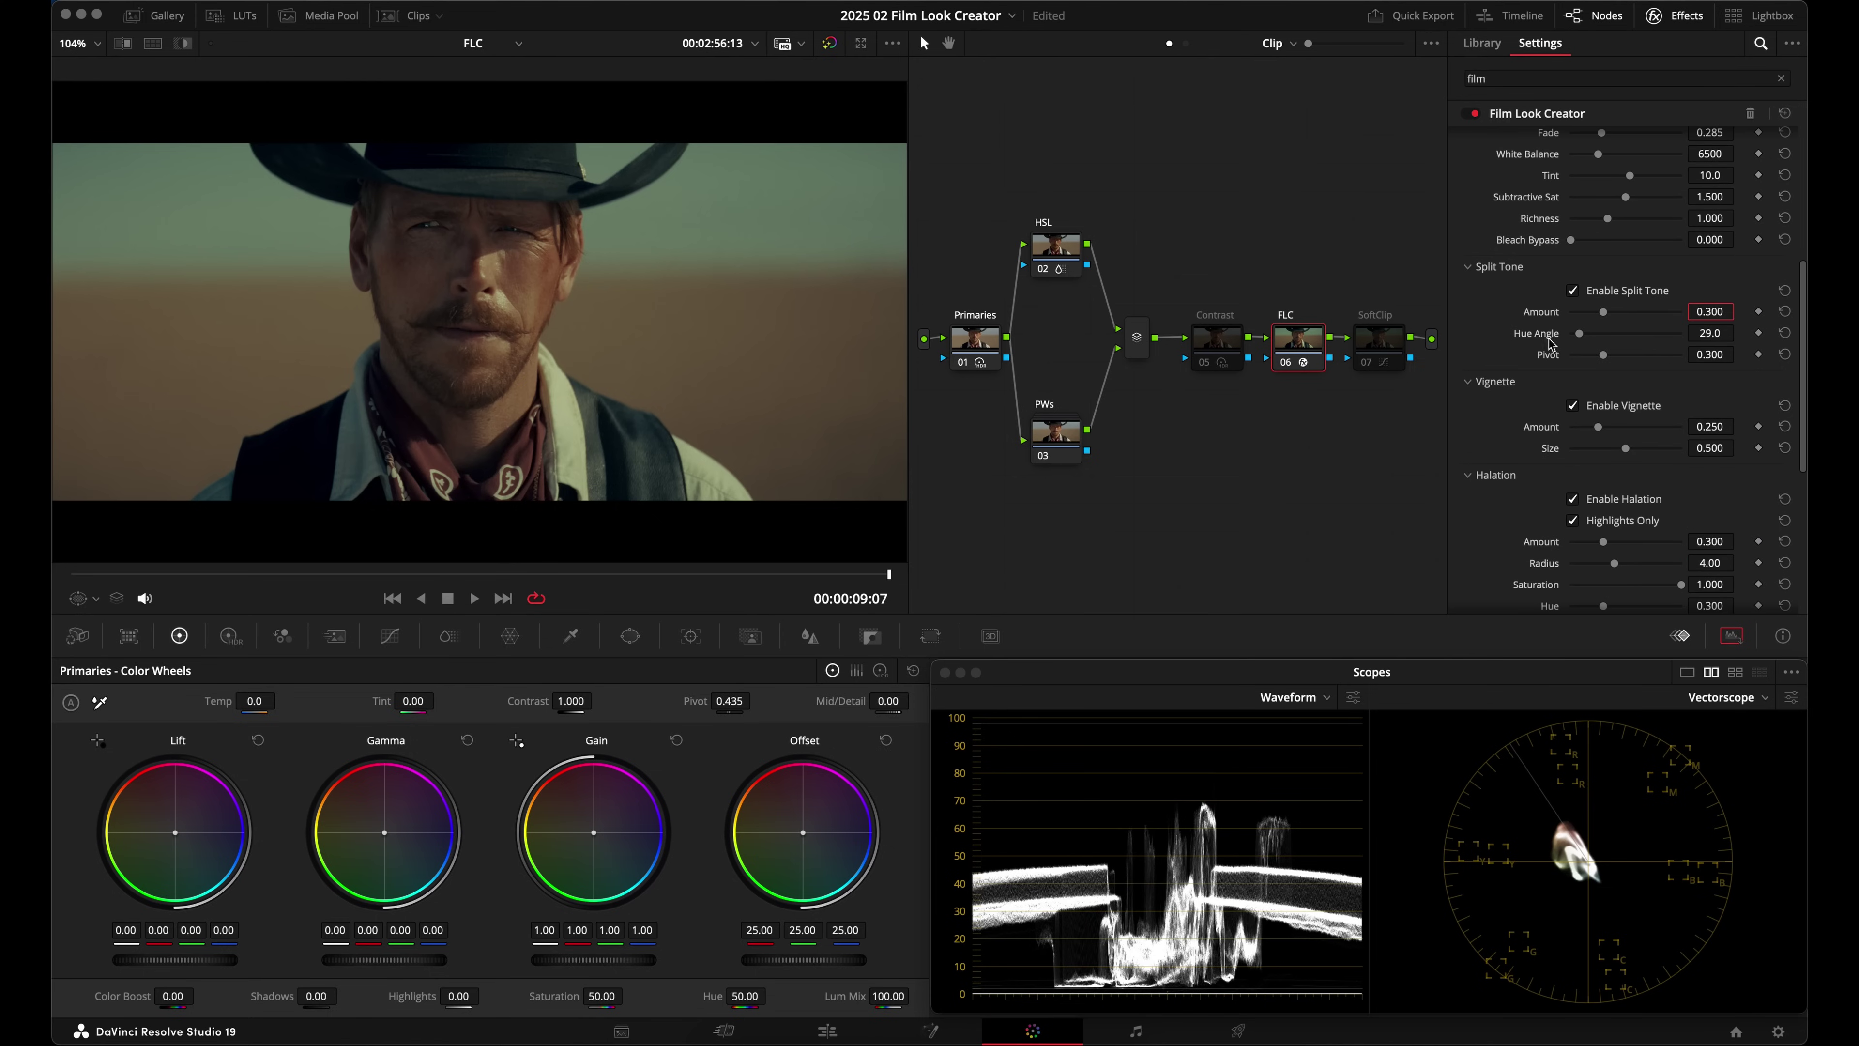
{"action": "left_click", "coordinate": [1610, 410]}
{"action": "scroll", "coordinate": [1537, 365], "scroll_direction": "down", "scroll_amount": 3}
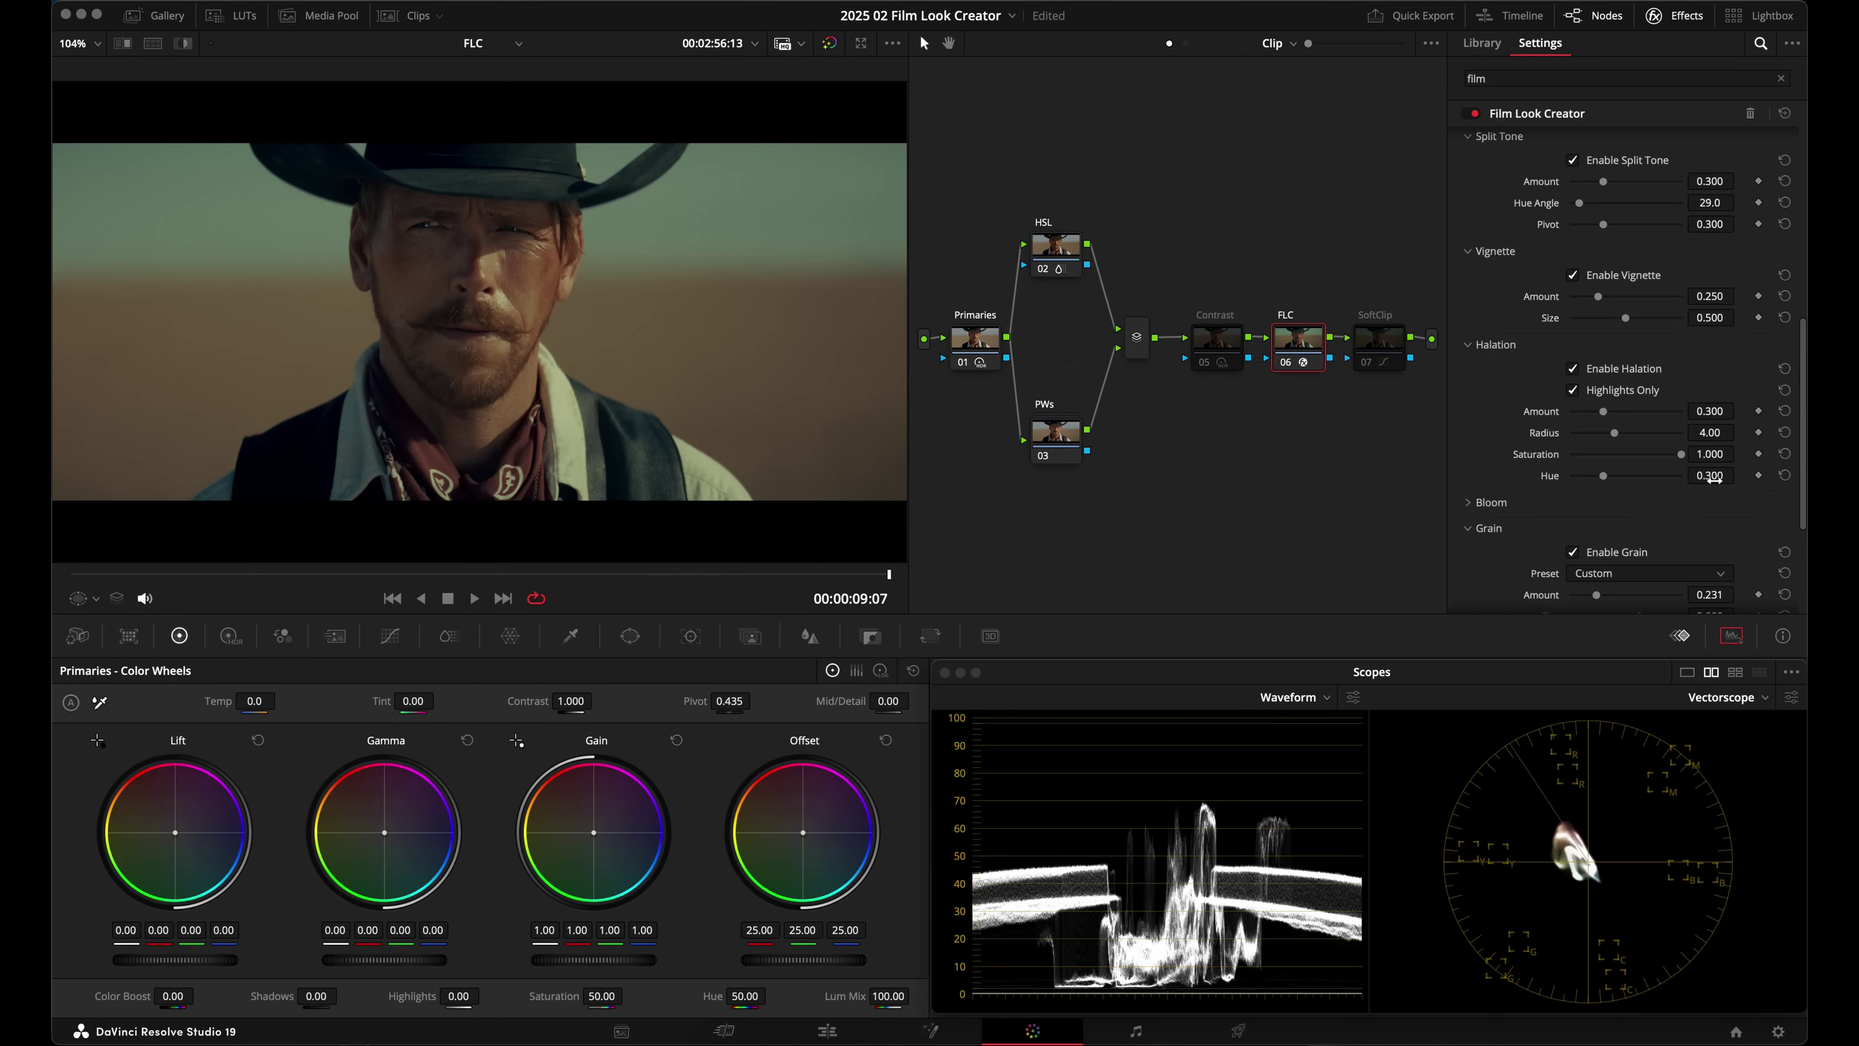
{"action": "key", "text": "ctrl+s"}
Step: Test Halation Amount at 1.000 and Hue at 0.500 and 0.400, returning Hue to 0.300
{"action": "scroll", "coordinate": [590, 454], "scroll_direction": "up", "scroll_amount": 10}
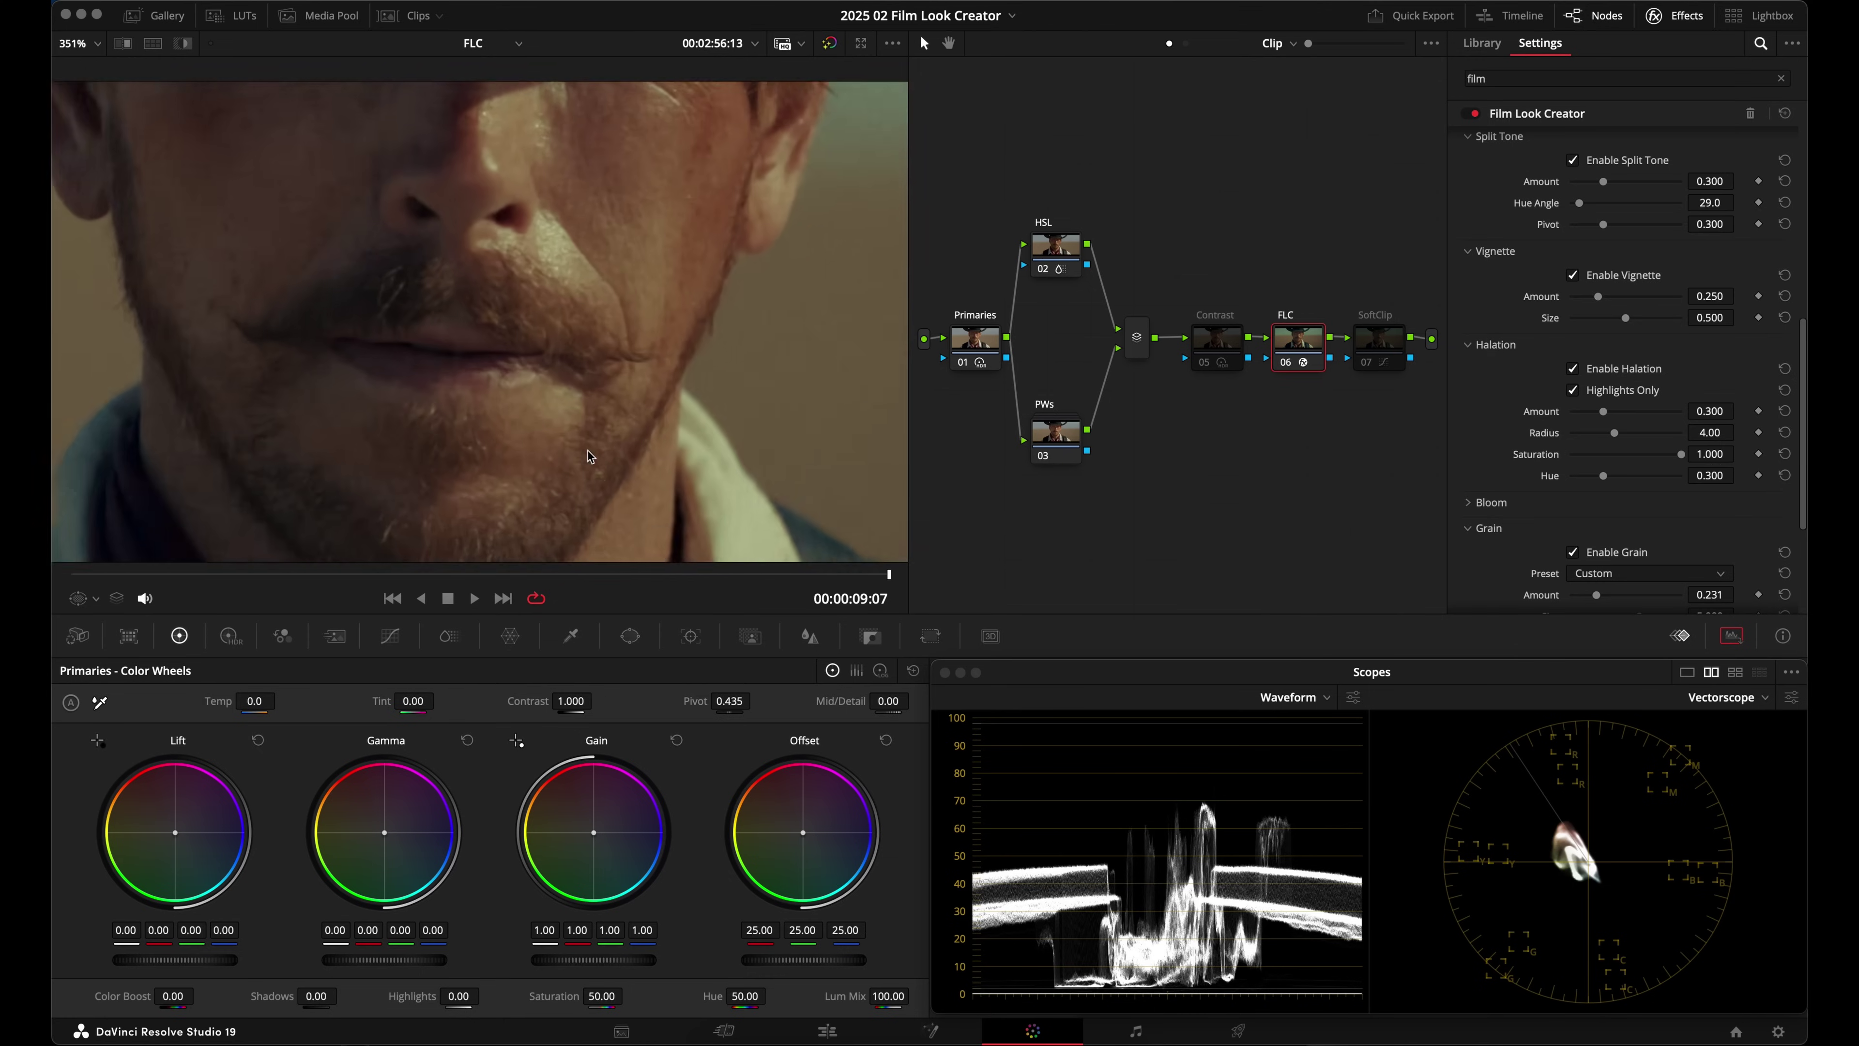
{"action": "scroll", "coordinate": [590, 455], "scroll_direction": "down", "scroll_amount": 10}
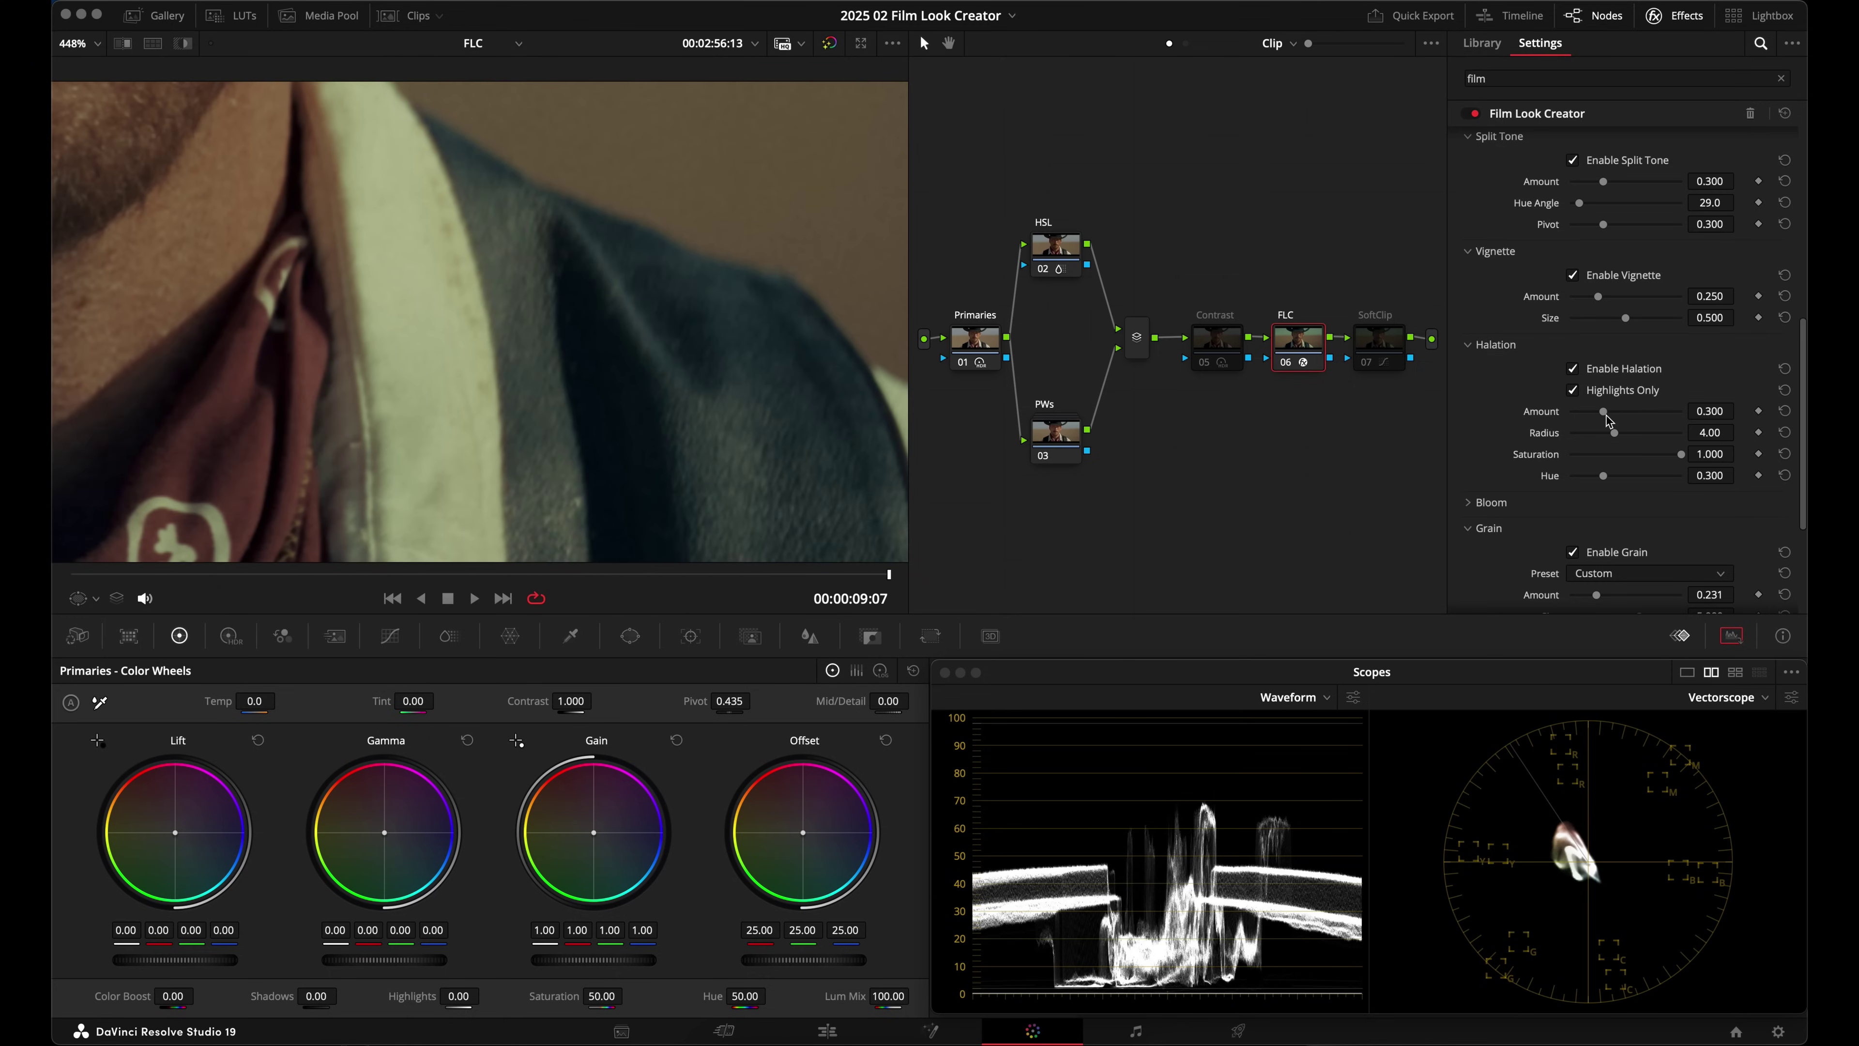
{"action": "left_click_drag", "start_coordinate": [1603, 412], "coordinate": [1761, 430]}
{"action": "left_click", "coordinate": [1784, 475]}
{"action": "left_click_drag", "start_coordinate": [1711, 475], "coordinate": [1705, 475]}
{"action": "mouse_move", "coordinate": [1681, 411]}
{"action": "left_mouse_down"}
{"action": "mouse_move", "coordinate": [1588, 412]}
{"action": "mouse_move", "coordinate": [1666, 420]}
{"action": "left_mouse_up"}
{"action": "key", "text": "super+z"}
Step: Raise Halation Amount to 0.884 and fit the whole frame back in the viewer
{"action": "scroll", "coordinate": [675, 432], "scroll_direction": "down", "scroll_amount": 1}
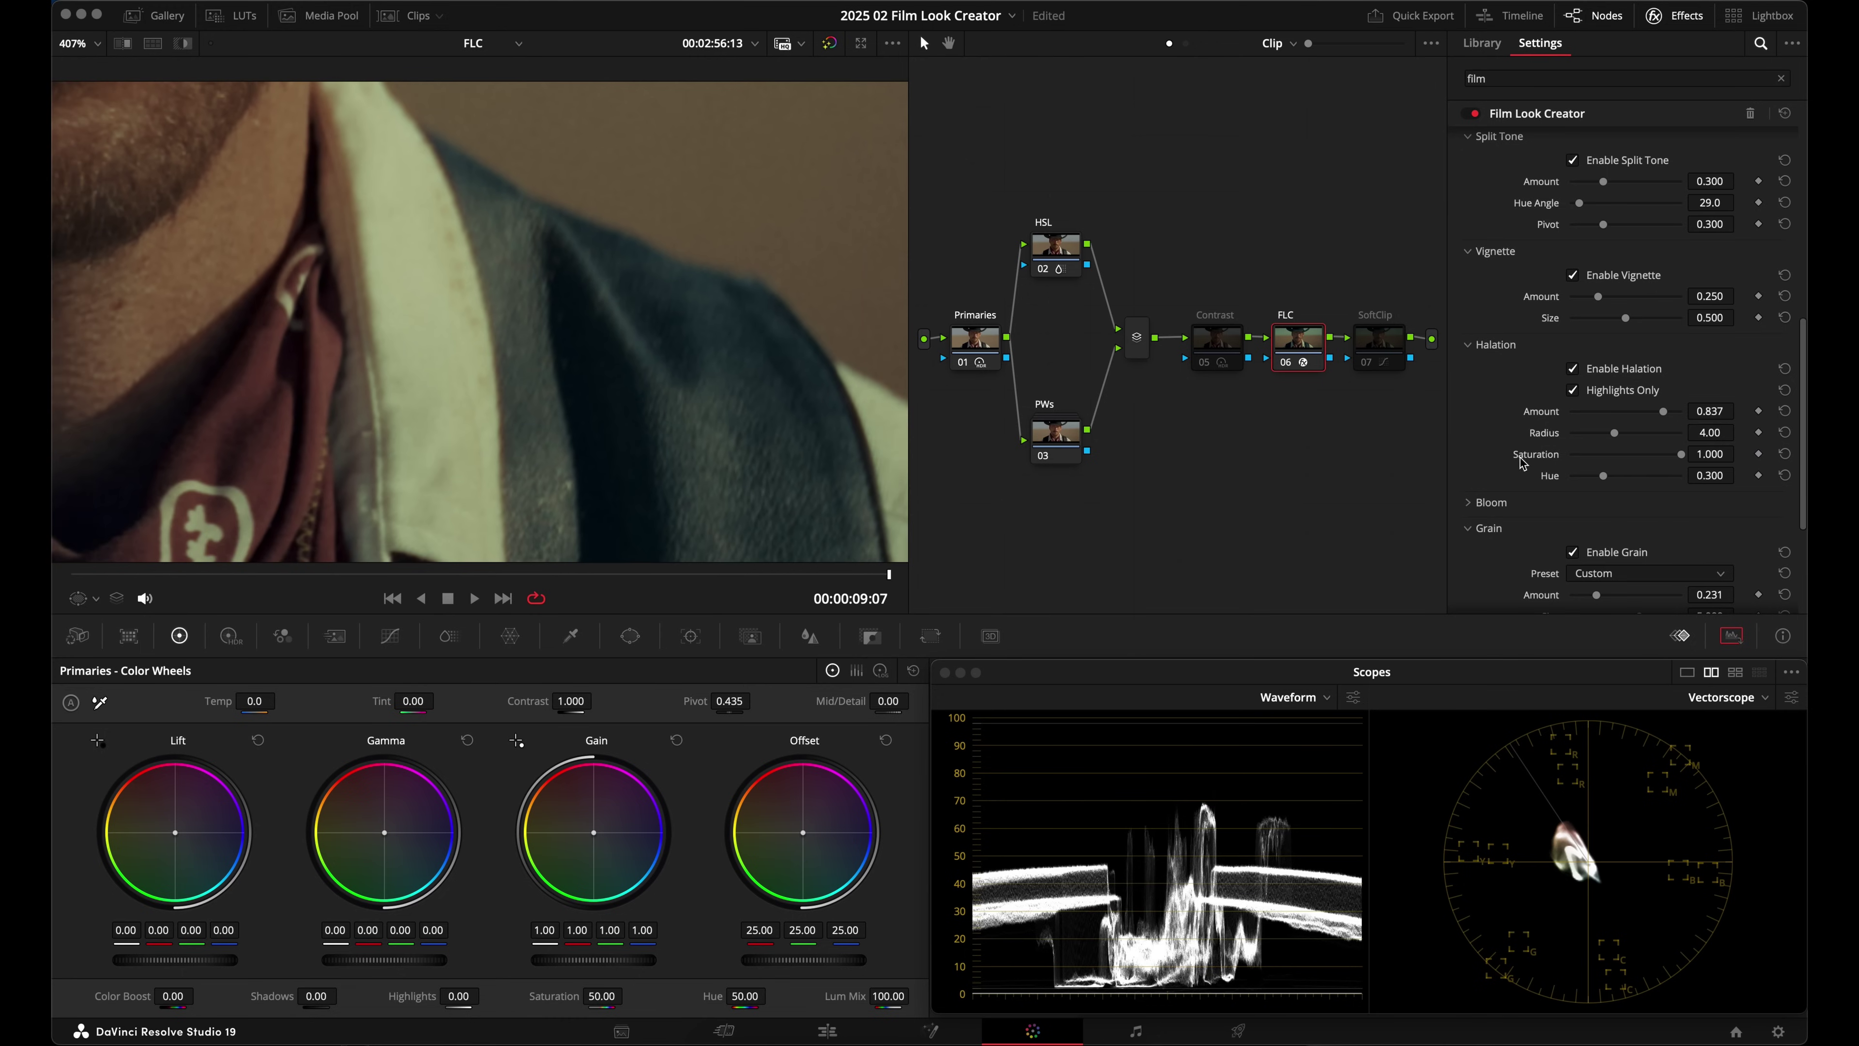
{"action": "left_click_drag", "start_coordinate": [1695, 411], "coordinate": [1716, 411]}
{"action": "key", "text": "shift+z"}
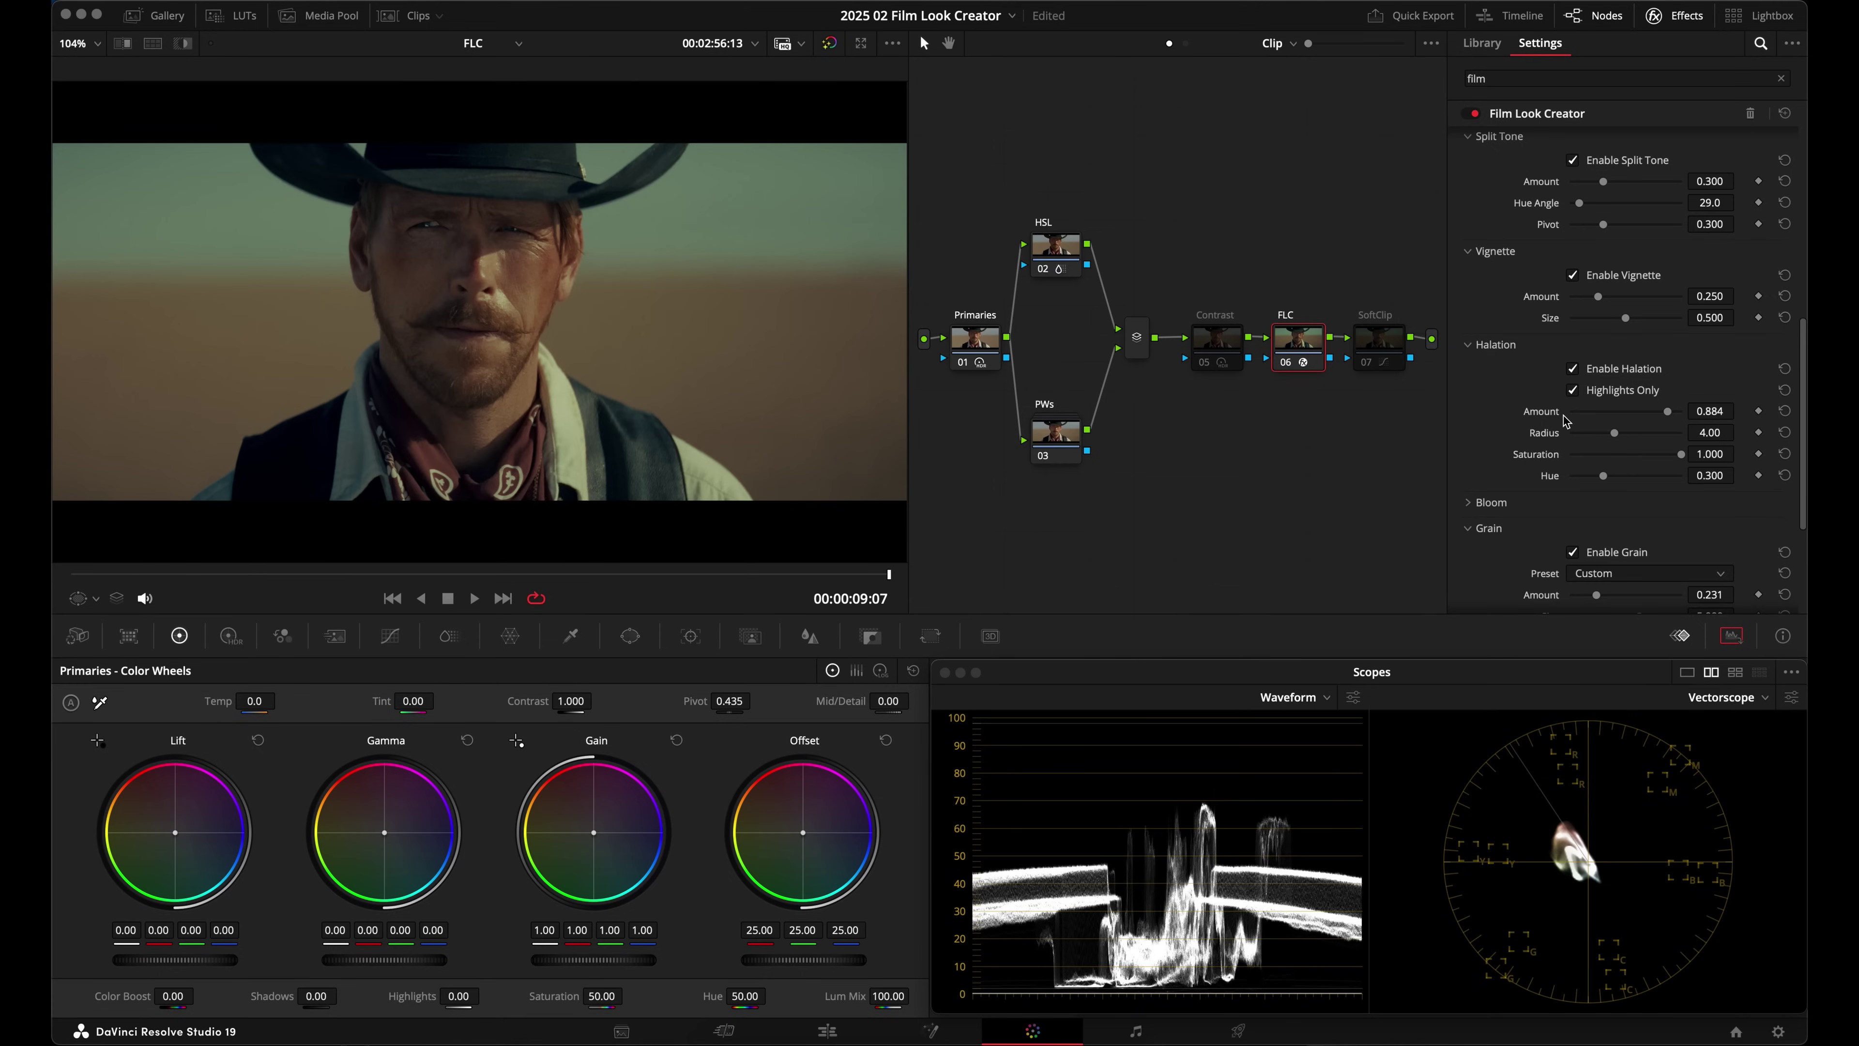
{"action": "scroll", "coordinate": [1647, 424], "scroll_direction": "down", "scroll_amount": 3}
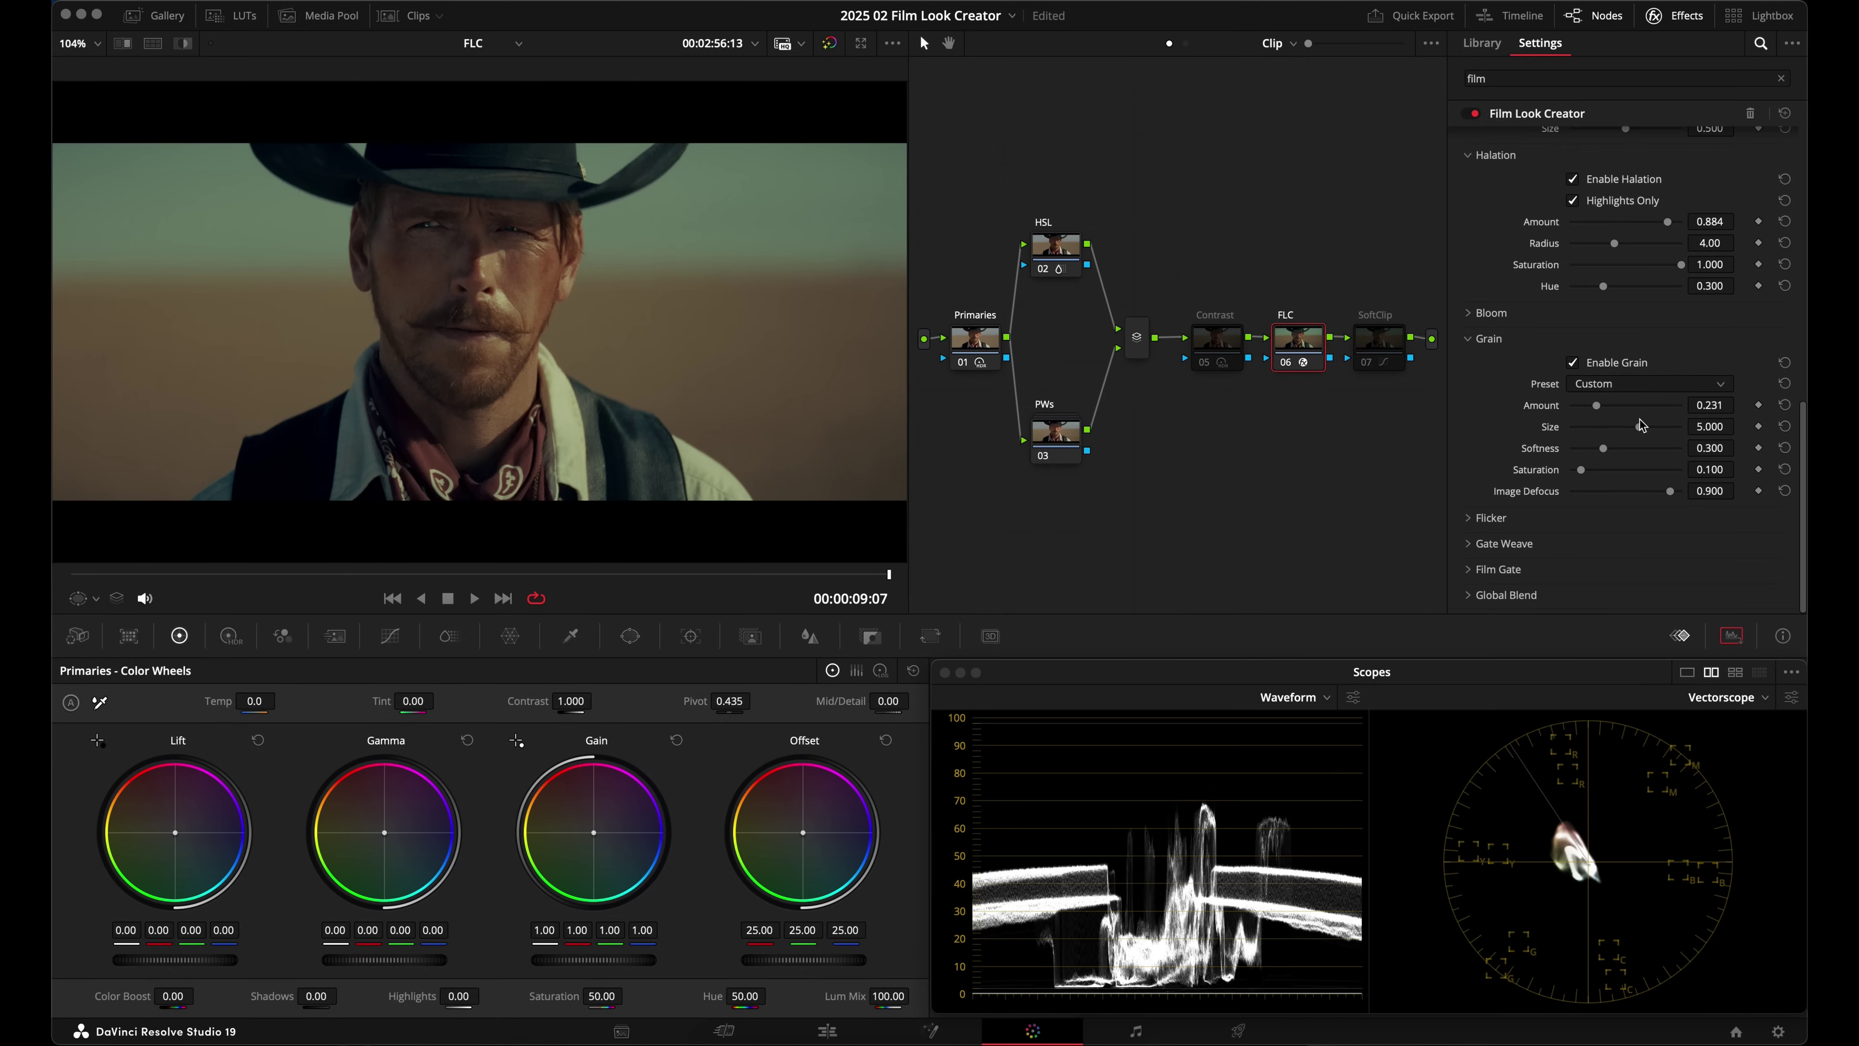
Step: Switch Grain to the 16mm preset and lower the grain amount to 0.200
{"action": "left_click", "coordinate": [1653, 391]}
{"action": "left_click", "coordinate": [1639, 444]}
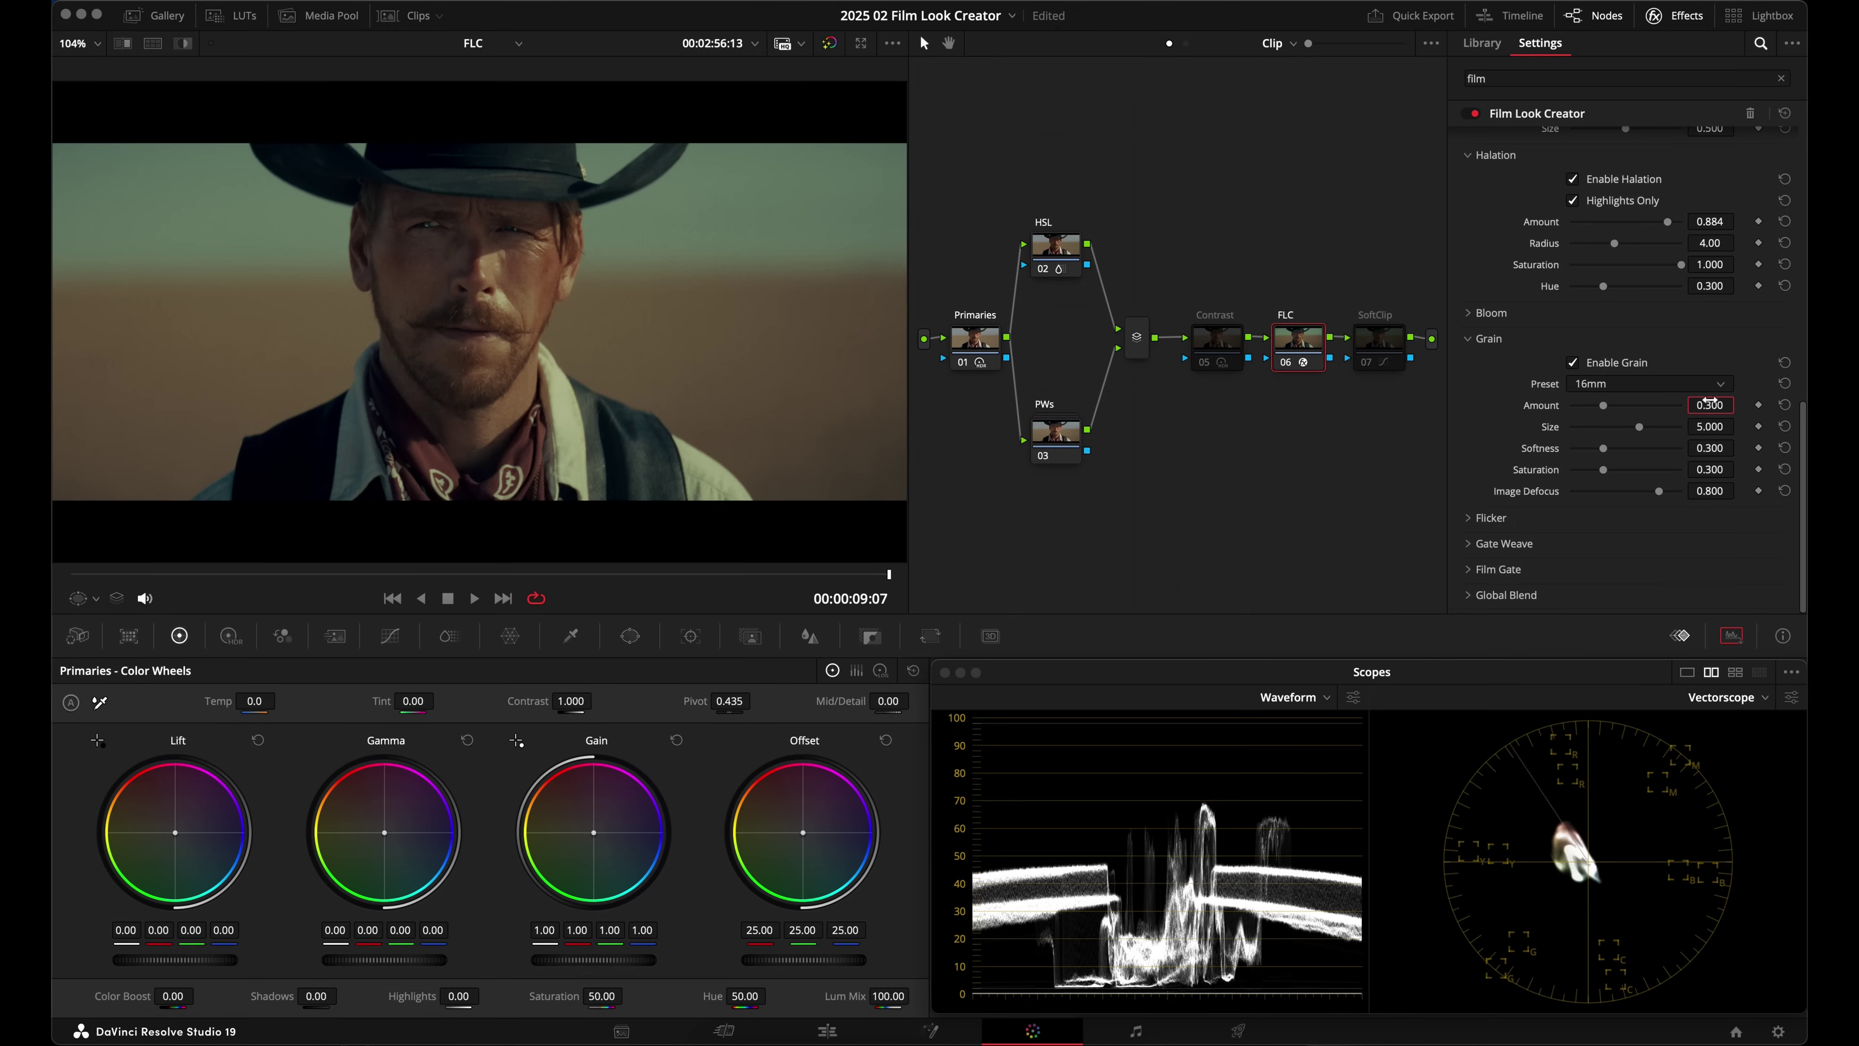
{"action": "left_click_drag", "start_coordinate": [1708, 401], "coordinate": [1690, 402]}
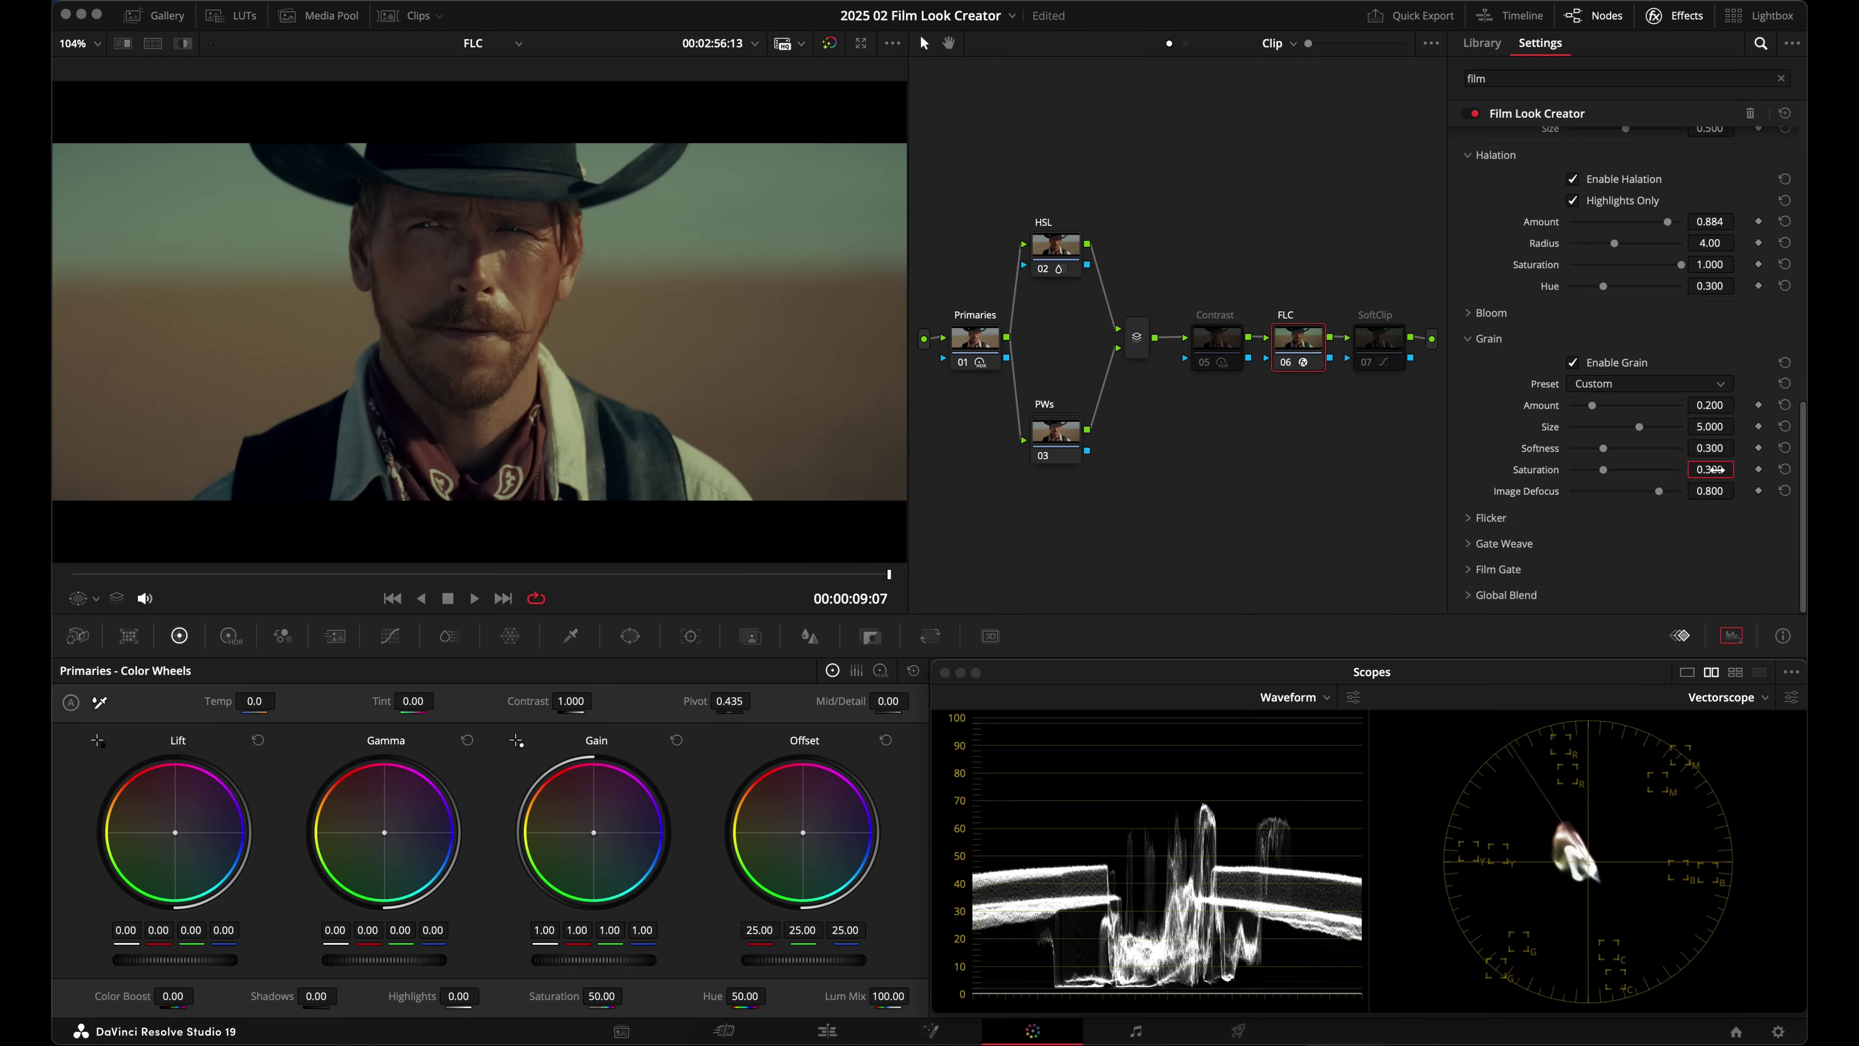
{"action": "scroll", "coordinate": [1712, 470], "scroll_direction": "down", "scroll_amount": 2}
{"action": "scroll", "coordinate": [1706, 491], "scroll_direction": "up", "scroll_amount": 2}
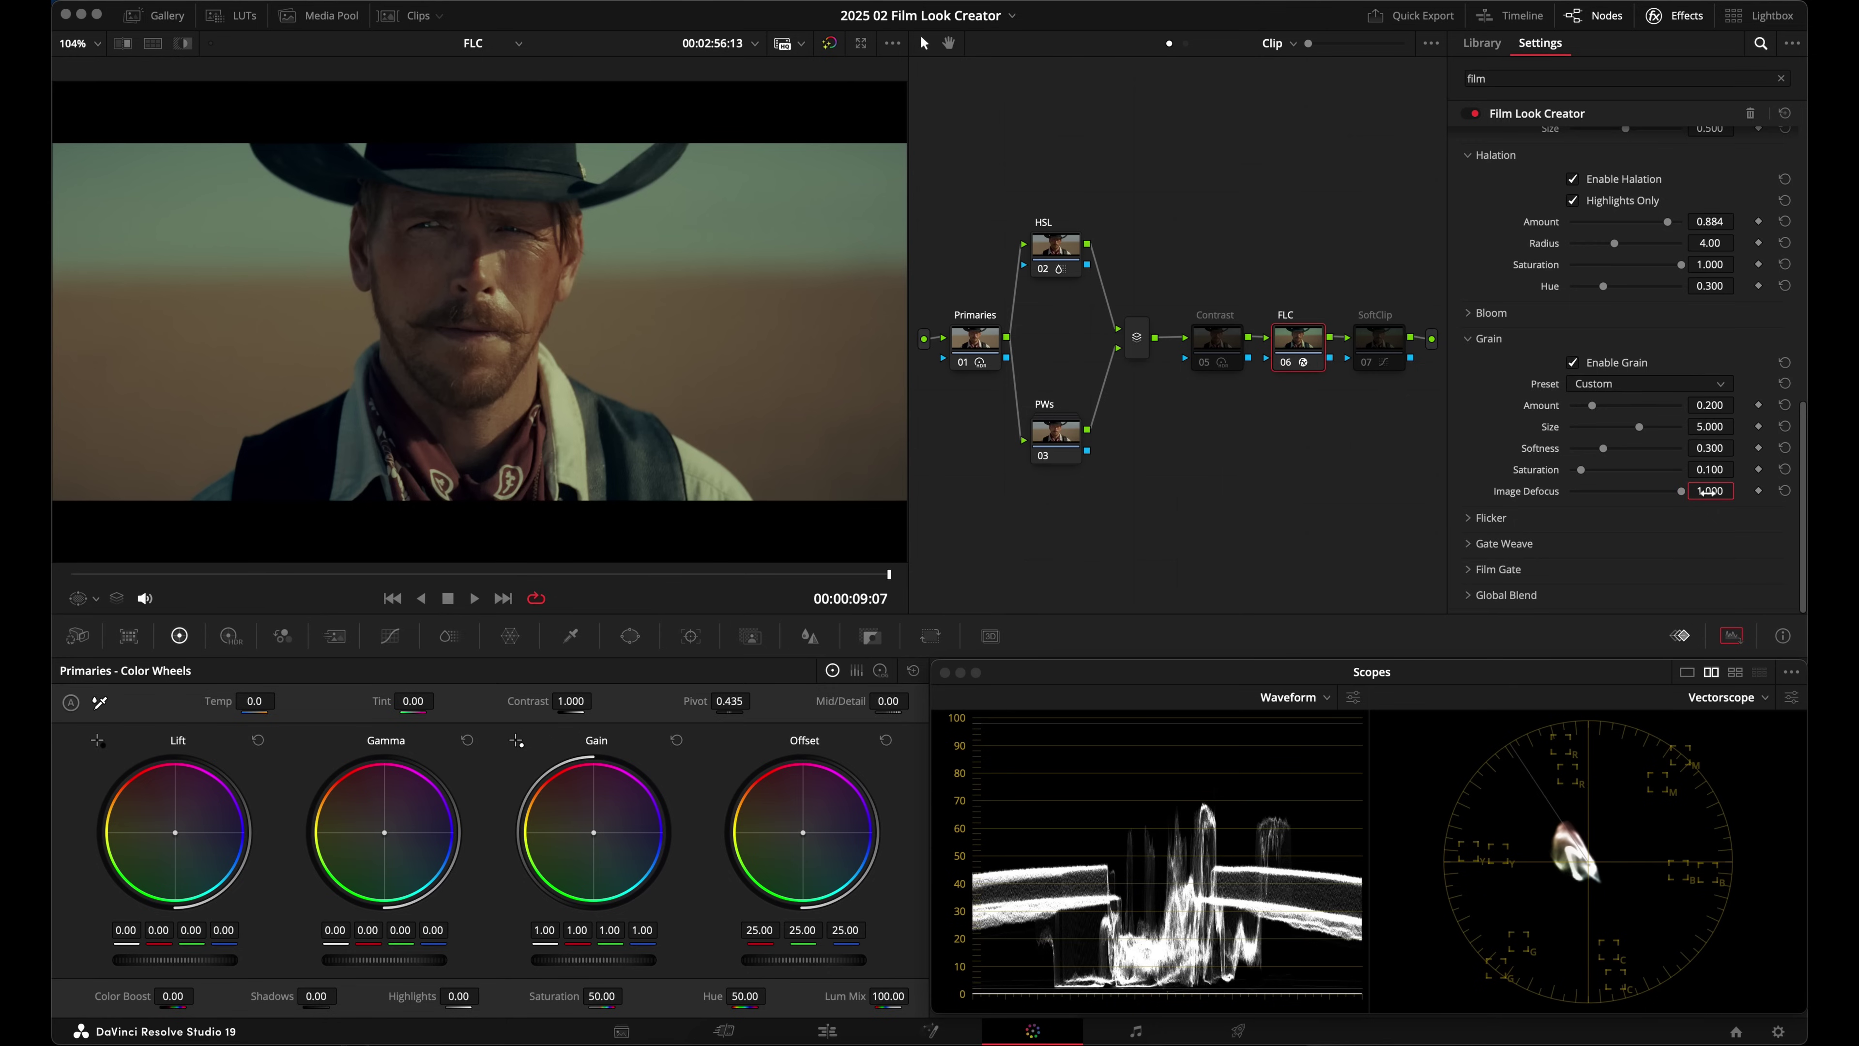
{"action": "scroll", "coordinate": [466, 333], "scroll_direction": "up", "scroll_amount": 5}
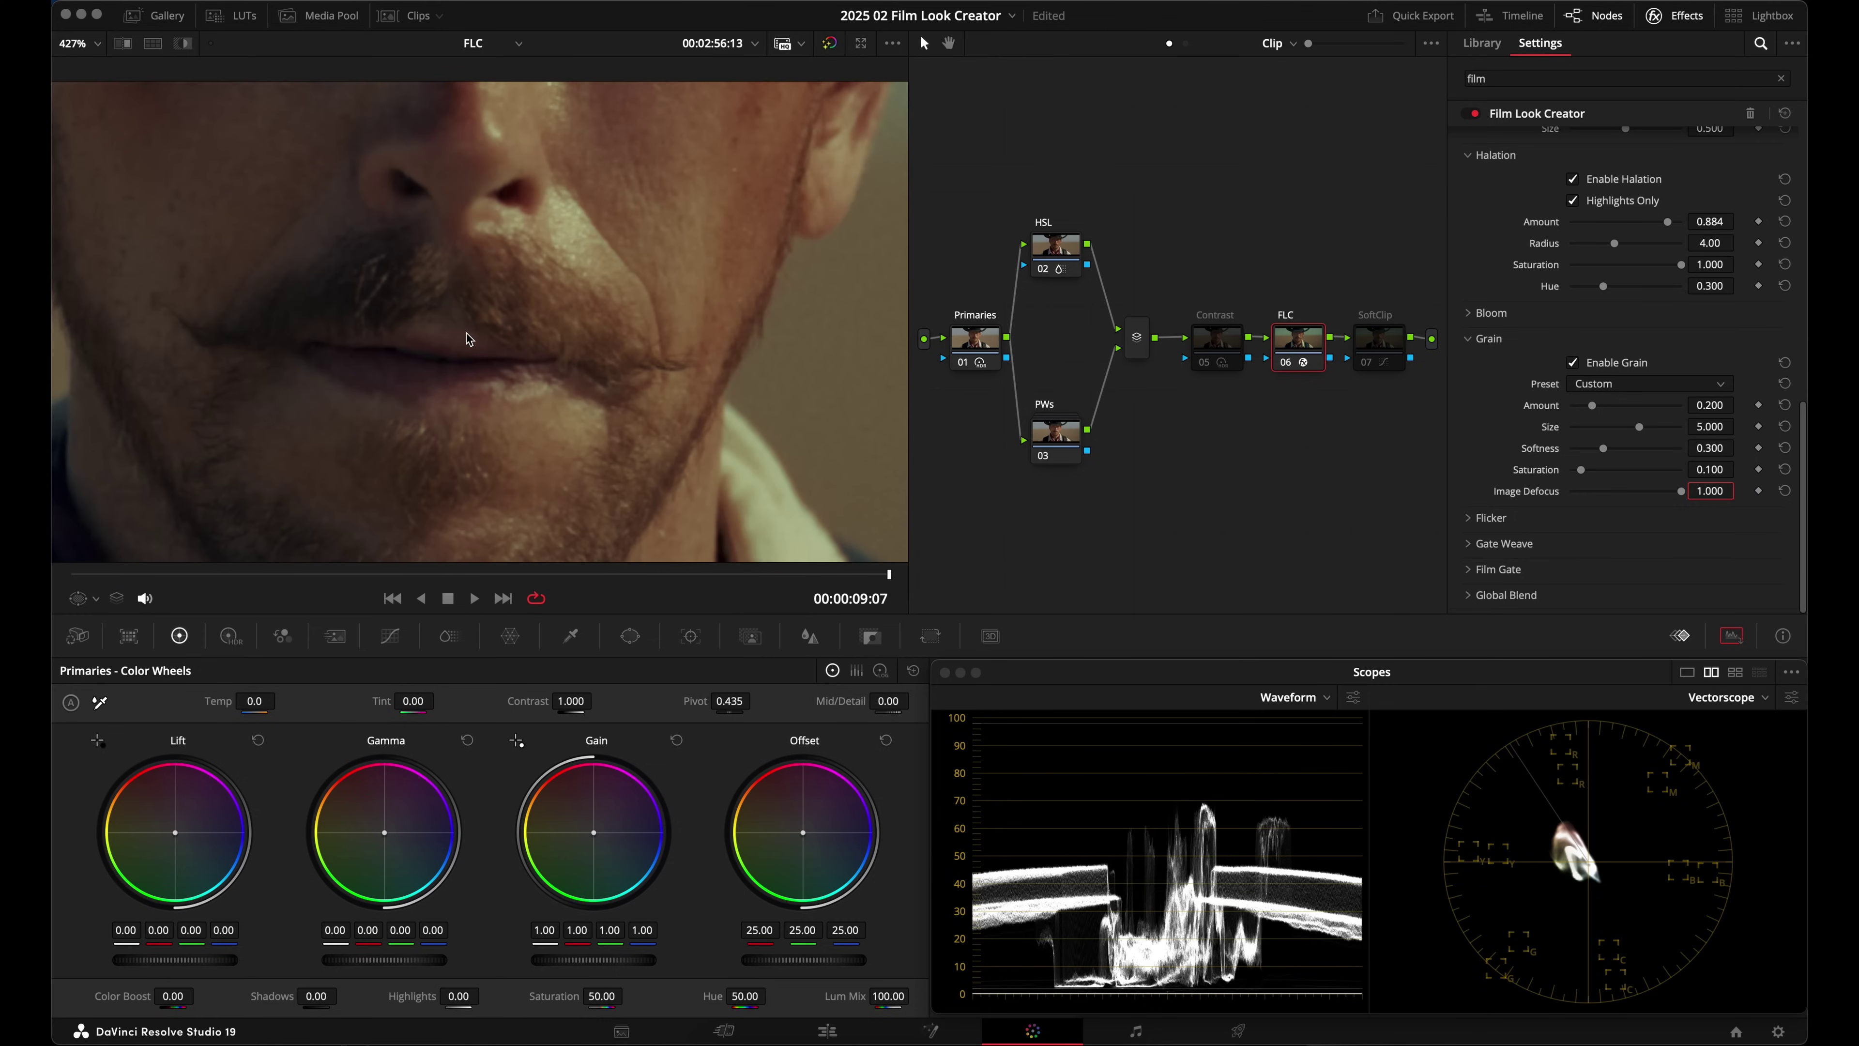
{"action": "scroll", "coordinate": [466, 332], "scroll_direction": "down", "scroll_amount": 5}
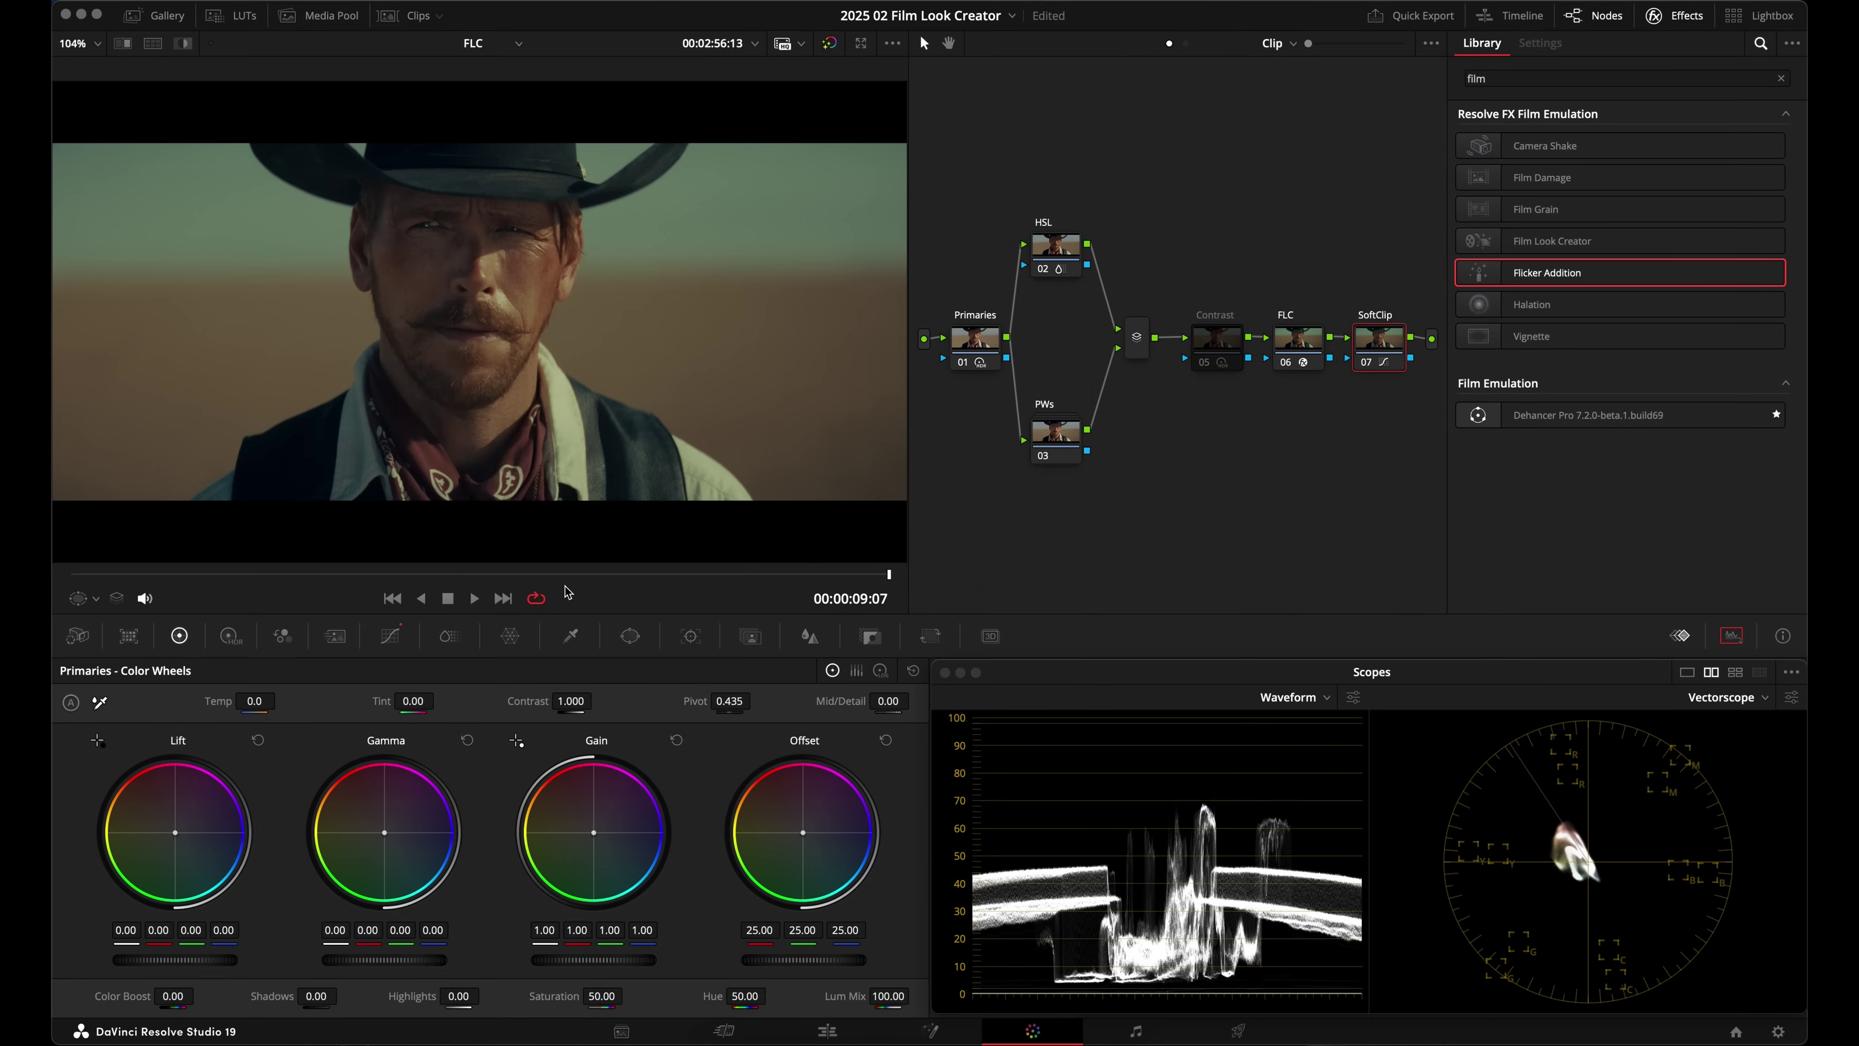
Step: Show the Curves and Soft Clip controls and compare the grade with SoftClip bypassed and restored
{"action": "left_click", "coordinate": [391, 636]}
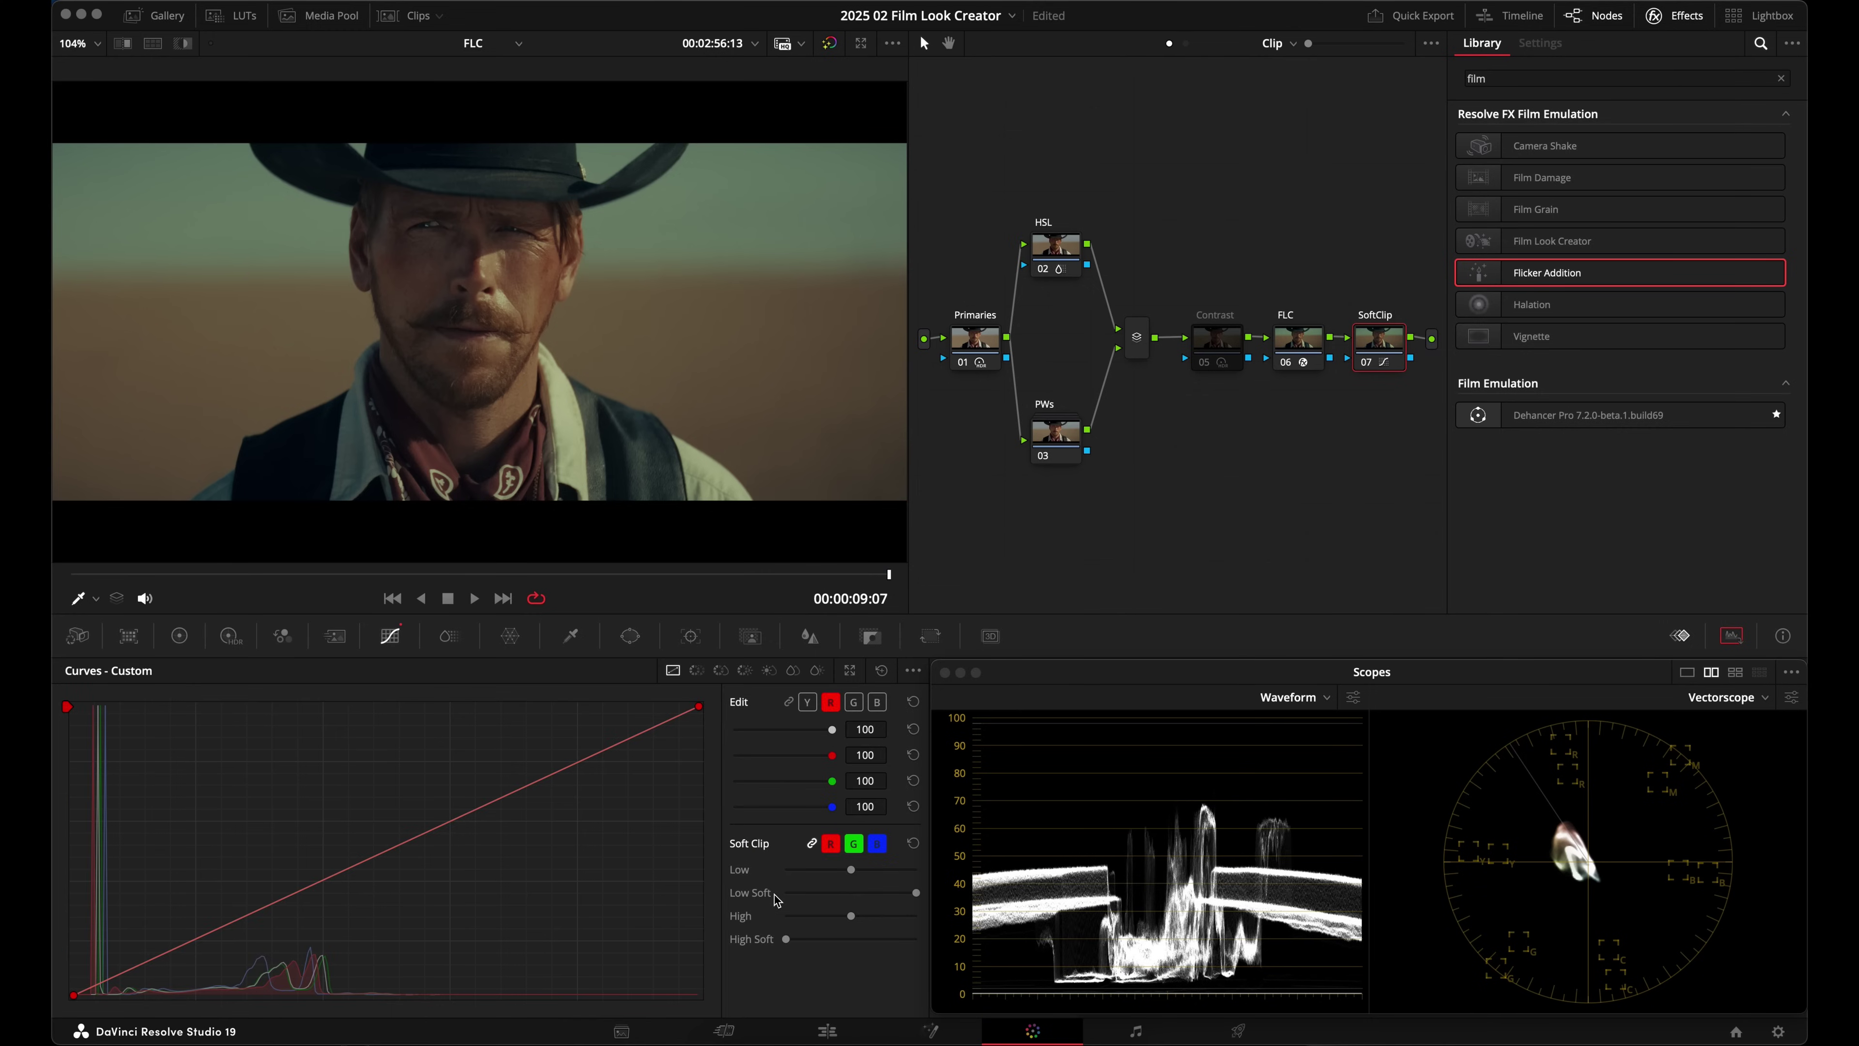
{"action": "key", "text": "super+d"}
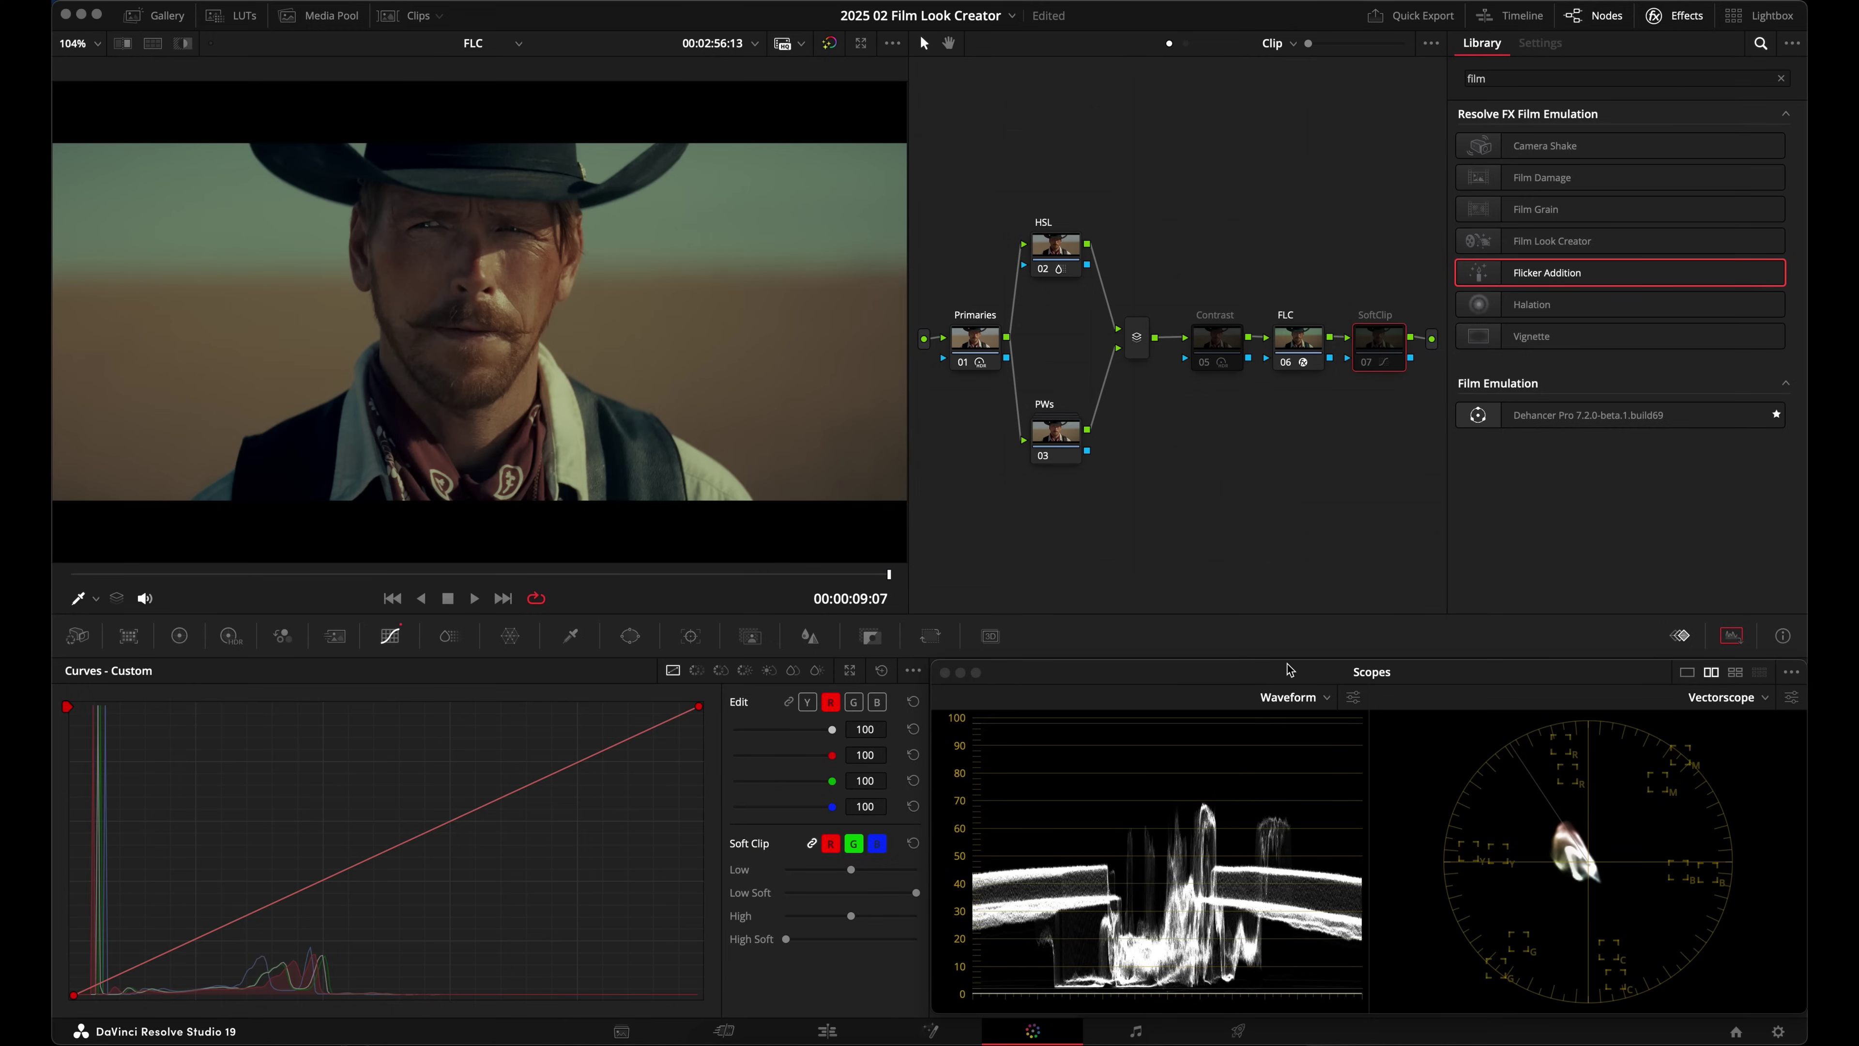
{"action": "key", "text": "super+d"}
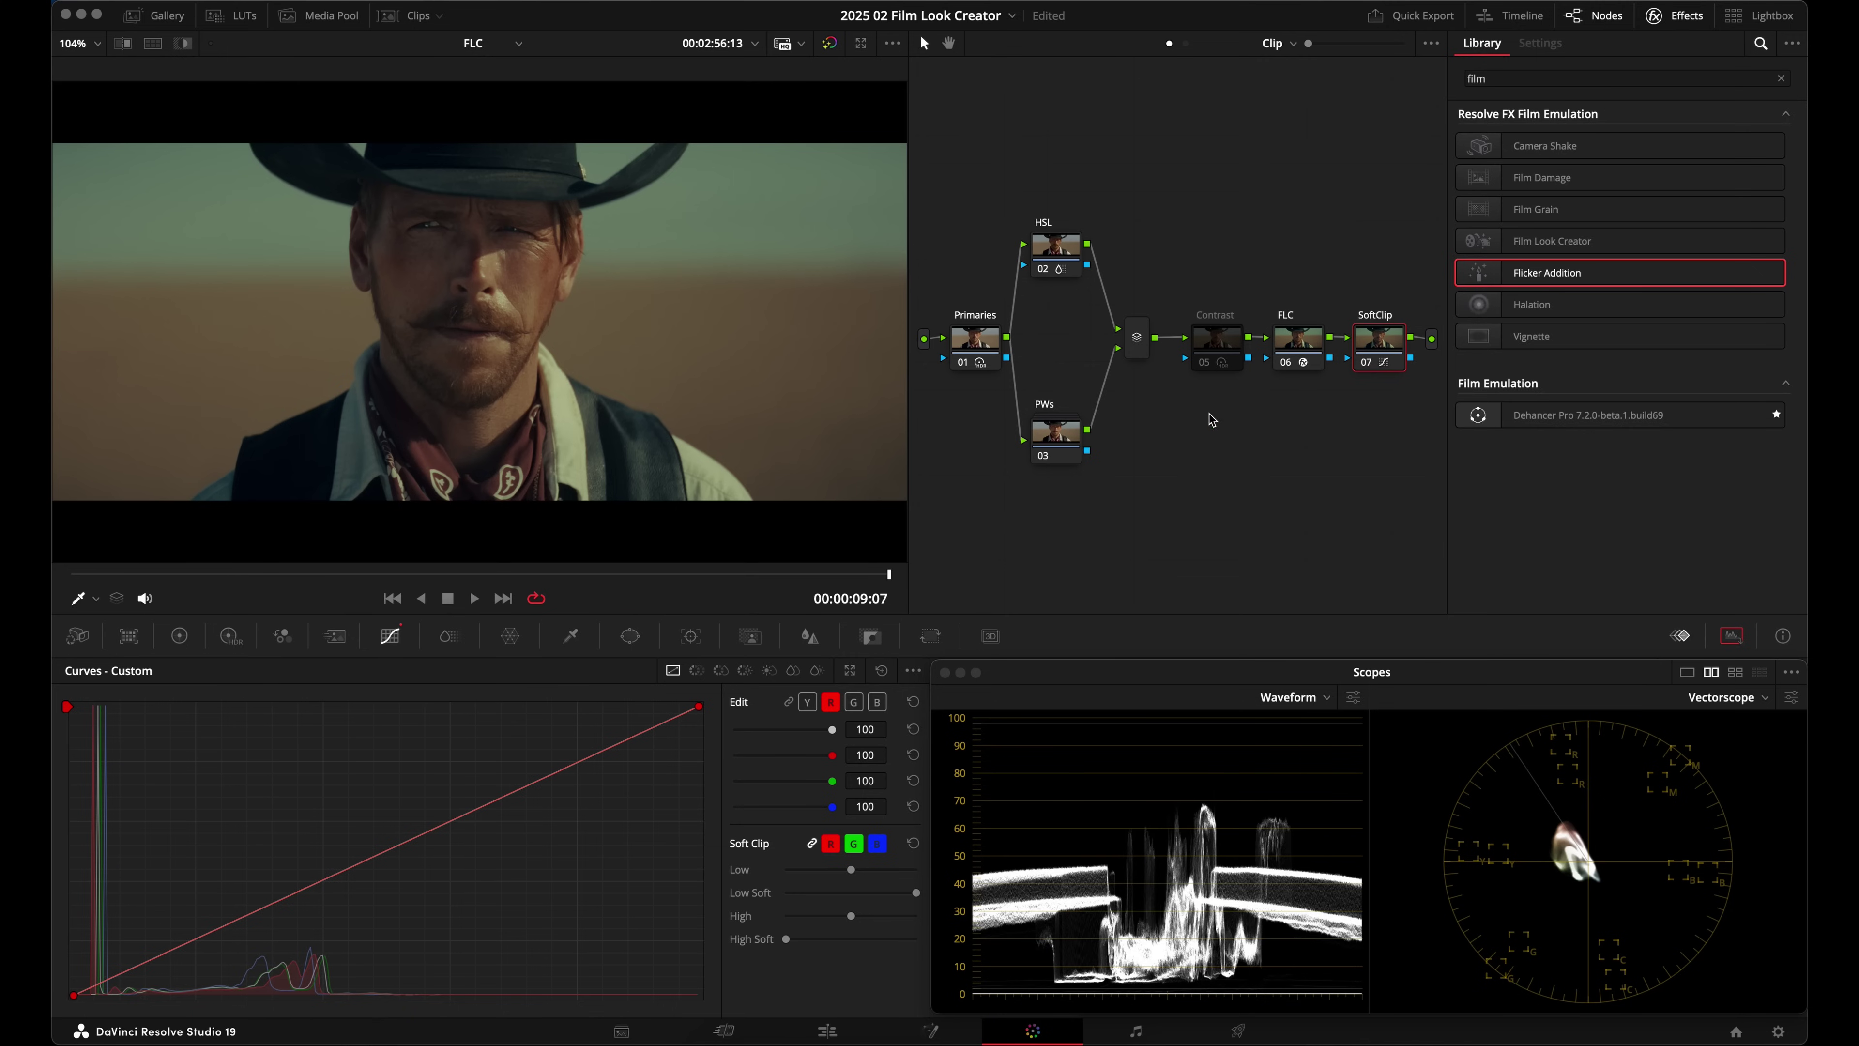
{"action": "left_click", "coordinate": [1215, 347]}
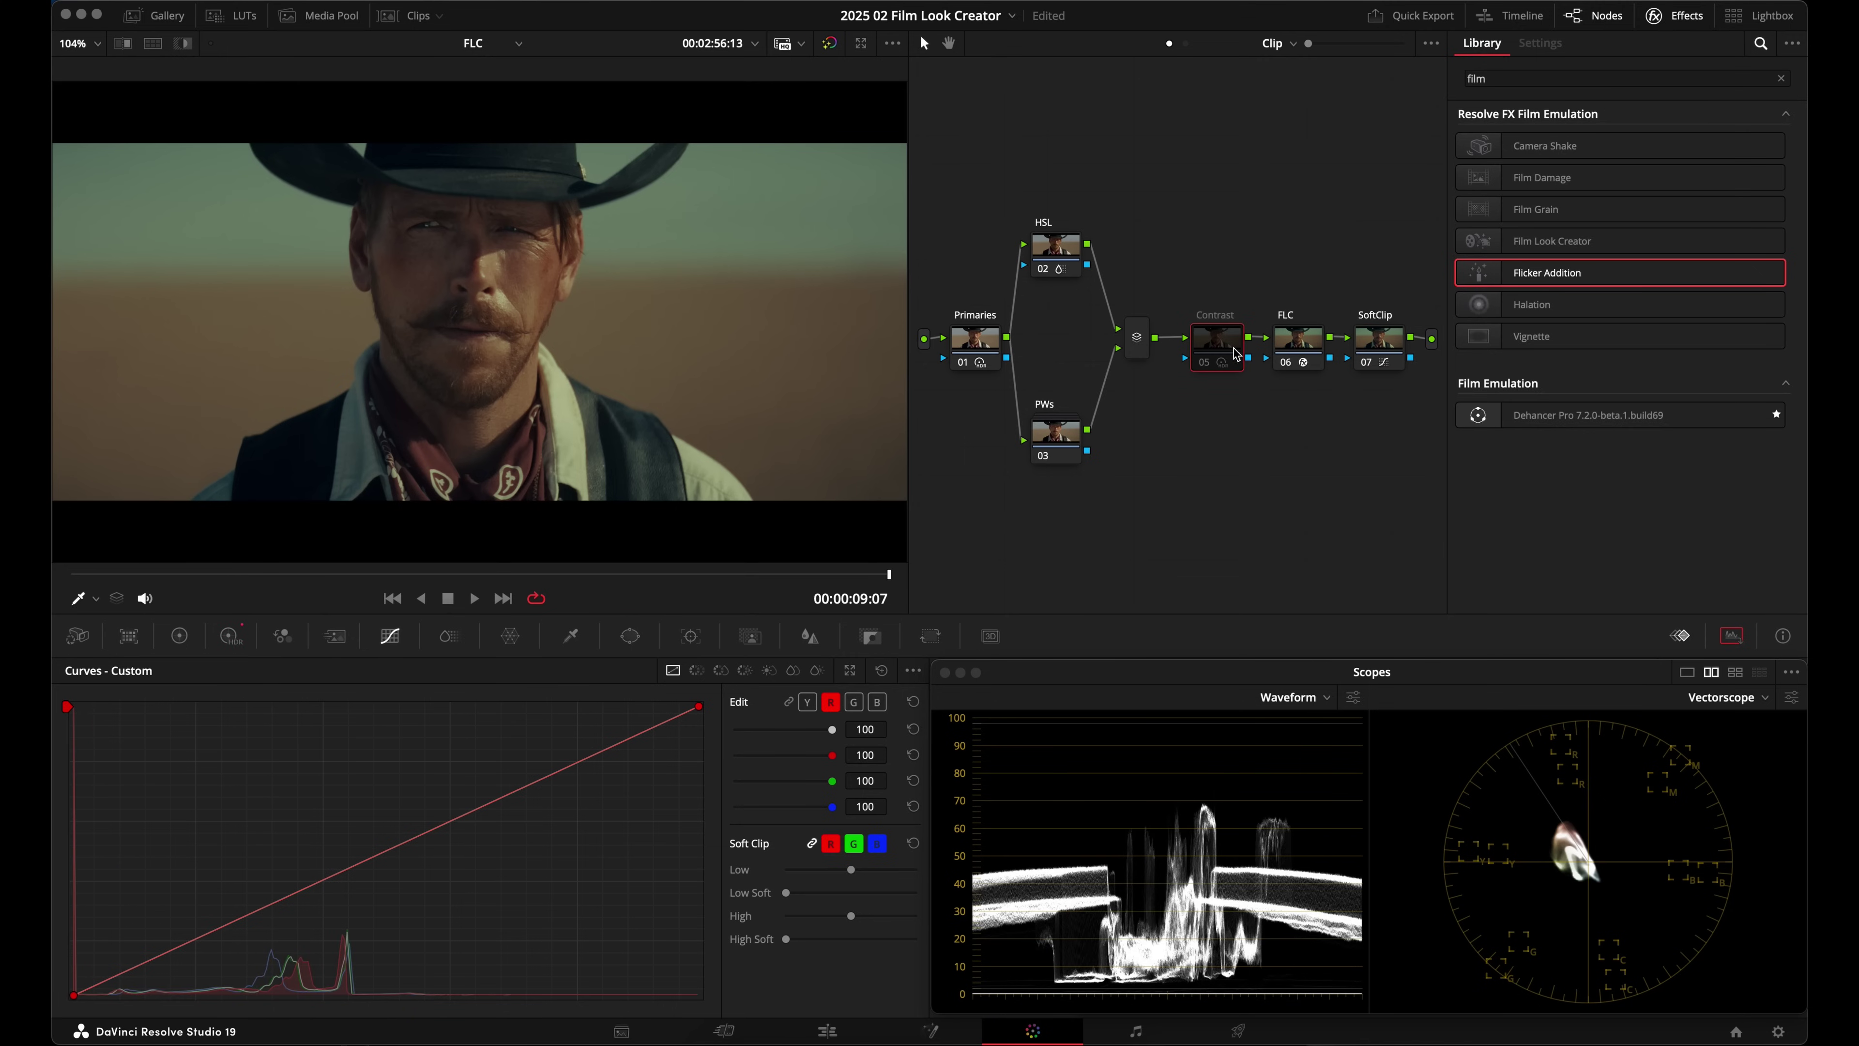
Step: Re-enable the Contrast node and push its HDR contrast to 2.000
{"action": "key", "text": "ctrl+d"}
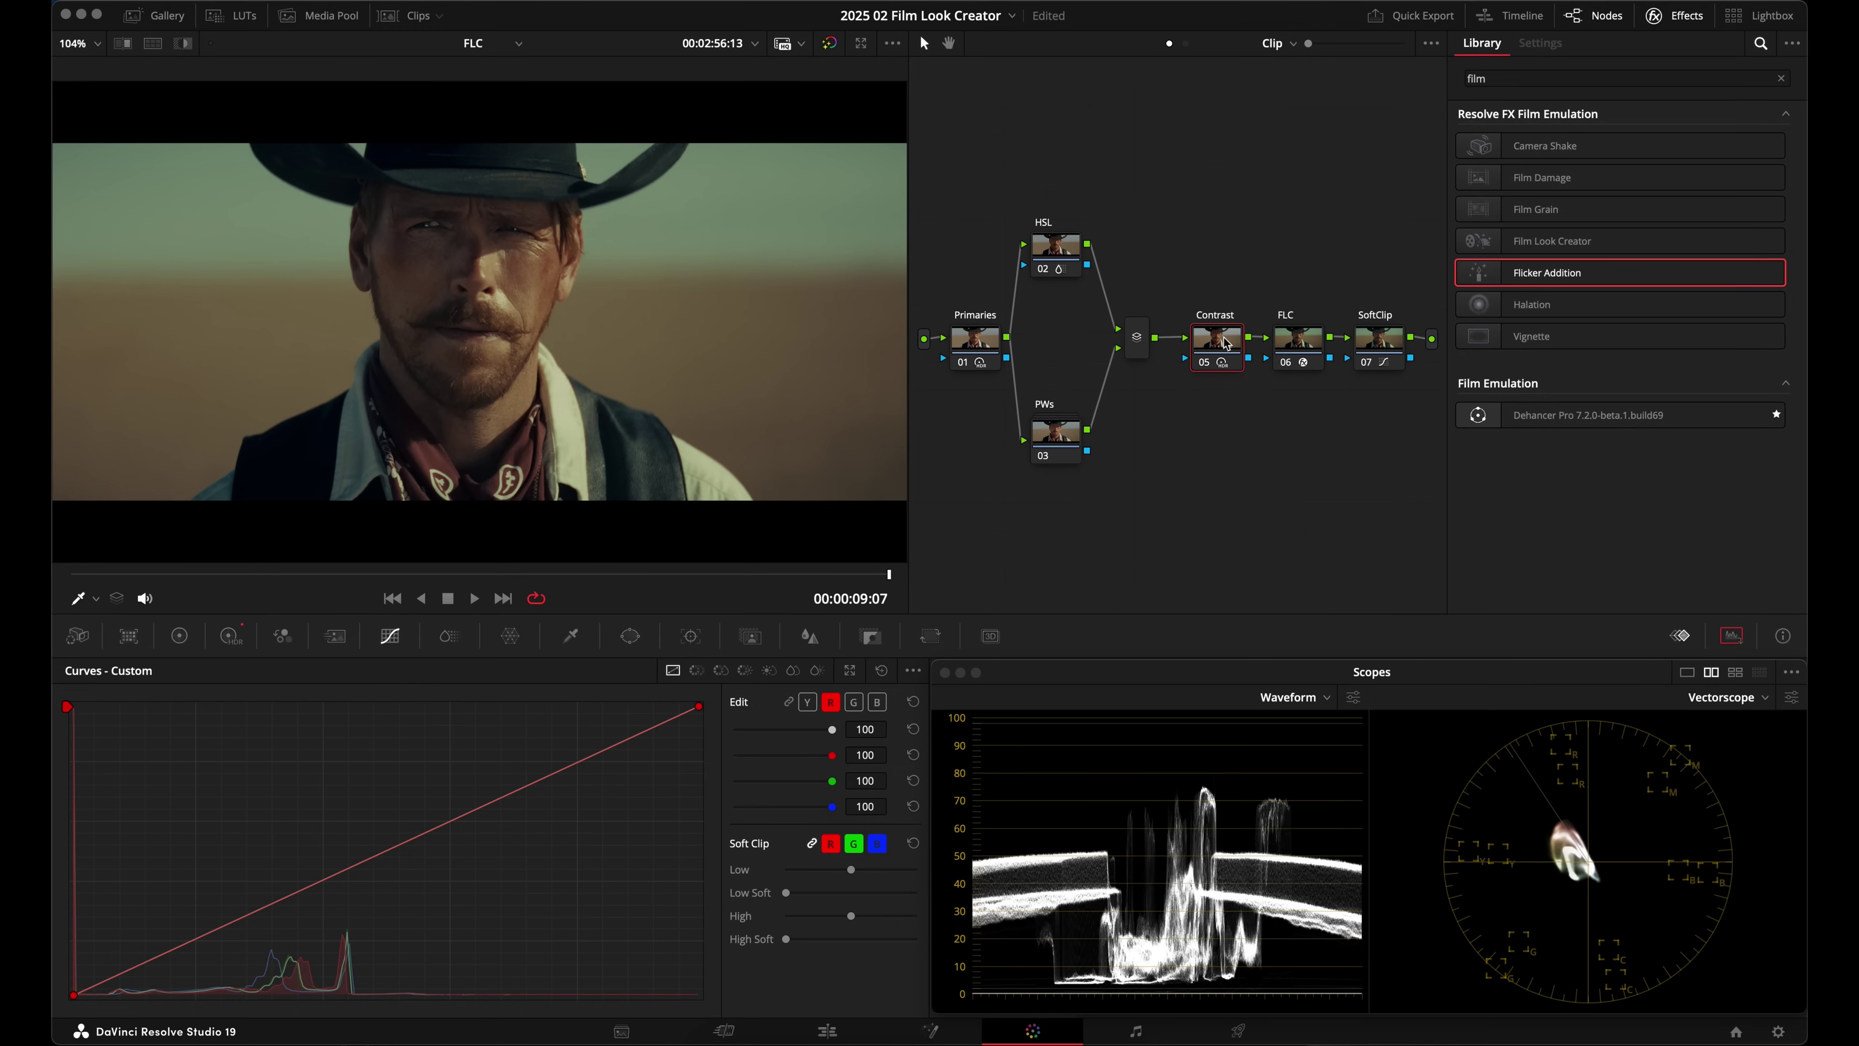
{"action": "left_click", "coordinate": [234, 634]}
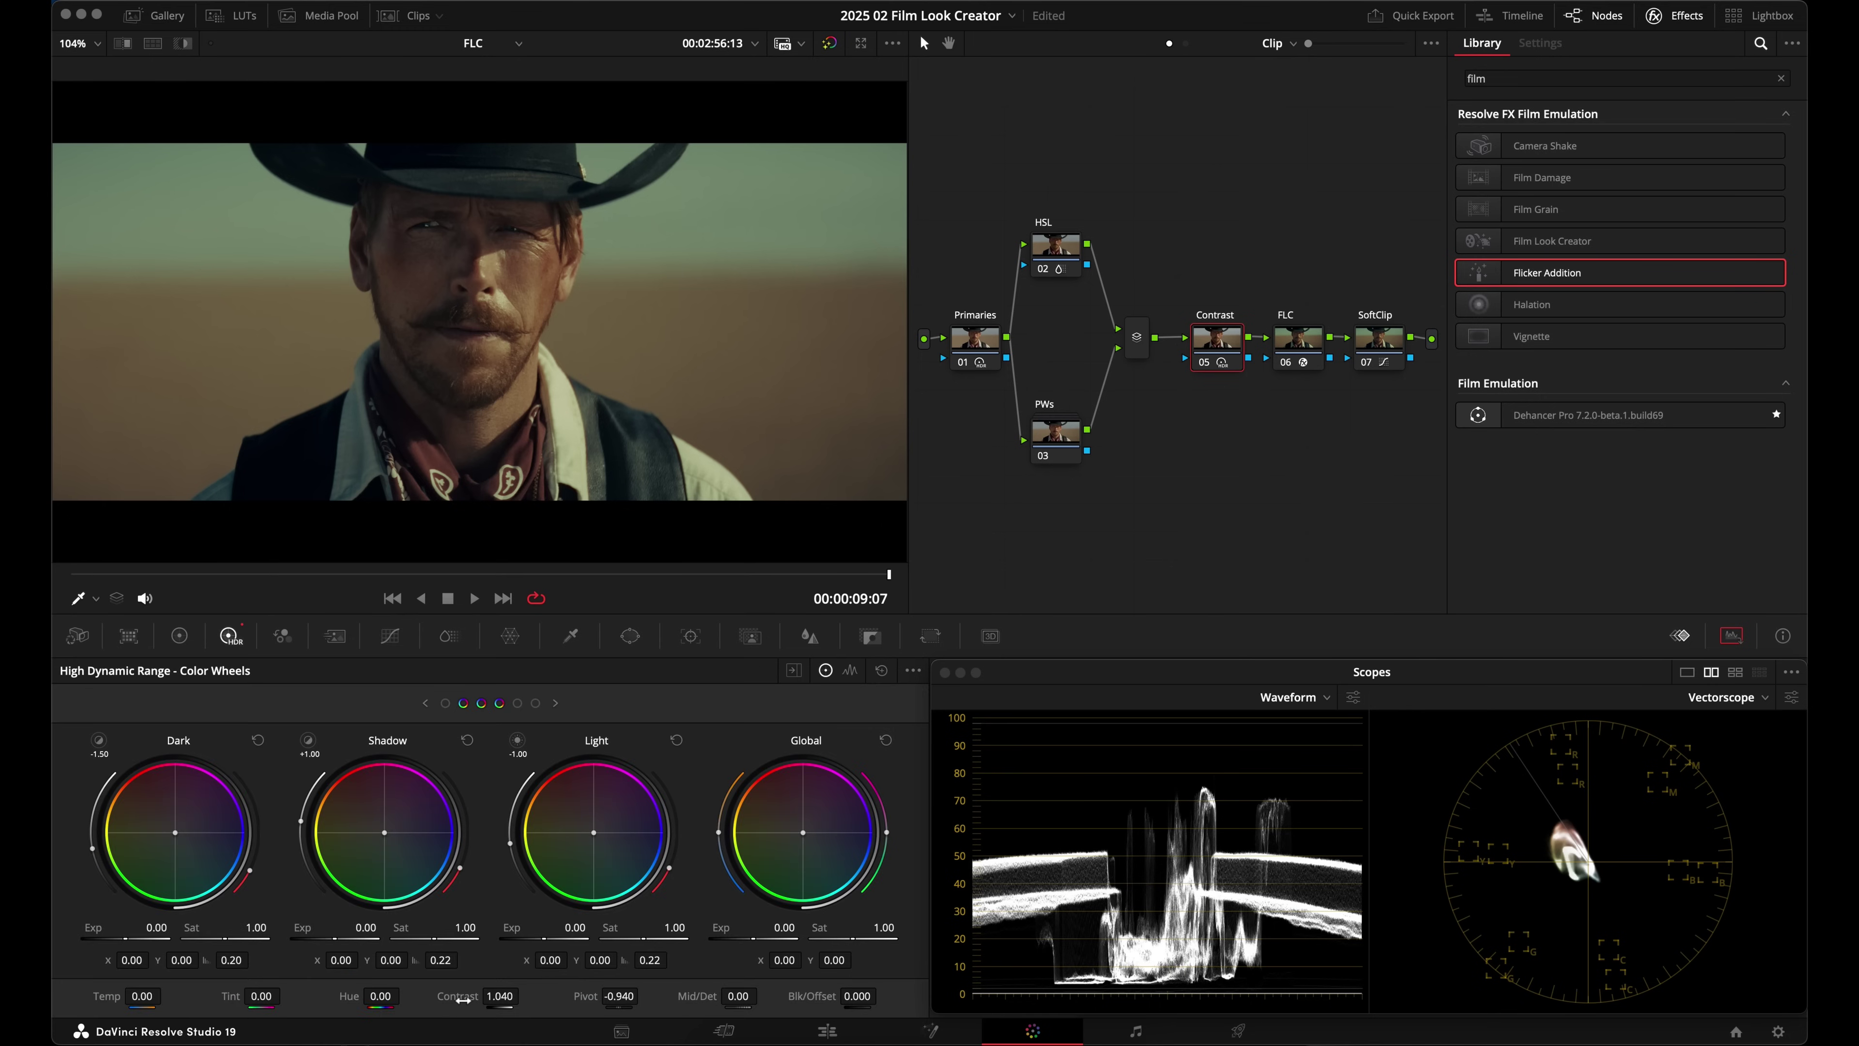
{"action": "mouse_move", "coordinate": [464, 1000]}
{"action": "left_mouse_down"}
{"action": "mouse_move", "coordinate": [512, 1000]}
{"action": "mouse_move", "coordinate": [464, 1000]}
{"action": "left_mouse_up"}
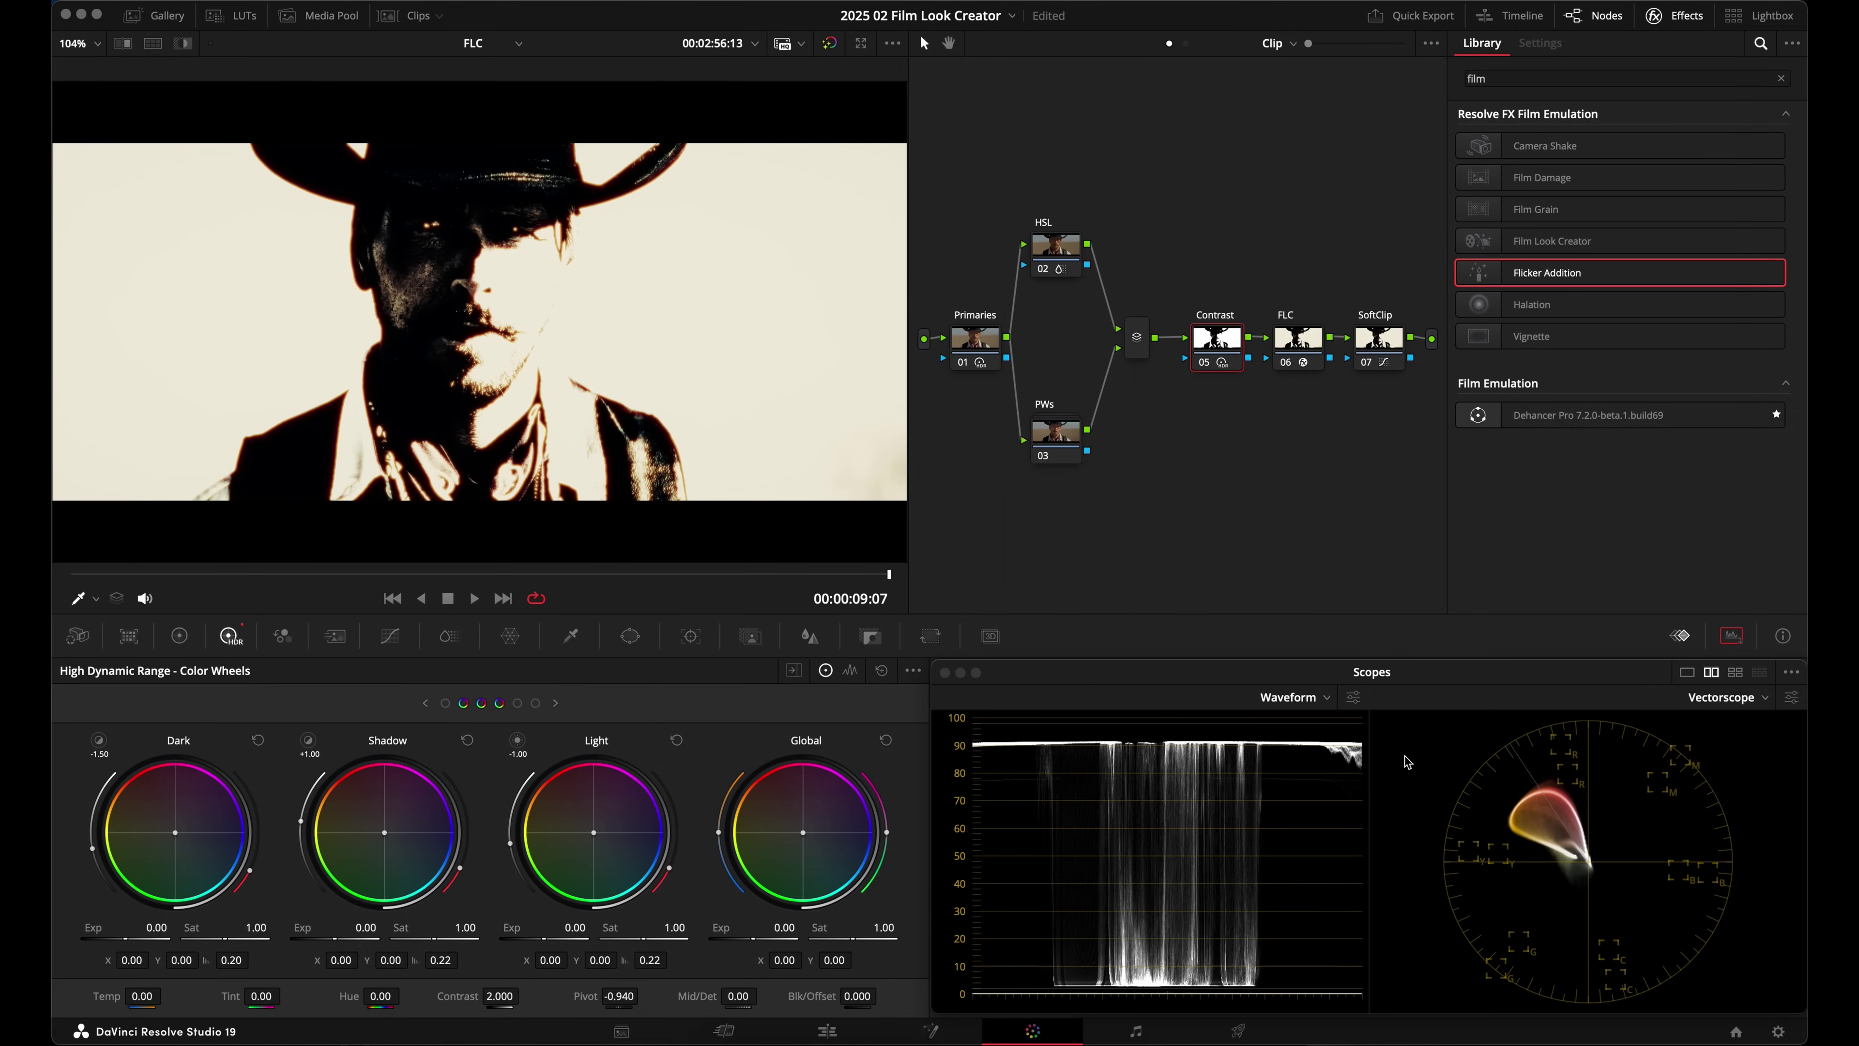
Step: Inspect the FLC and SoftClip nodes, briefly toggling highlight view in the viewer
{"action": "left_click", "coordinate": [1299, 350]}
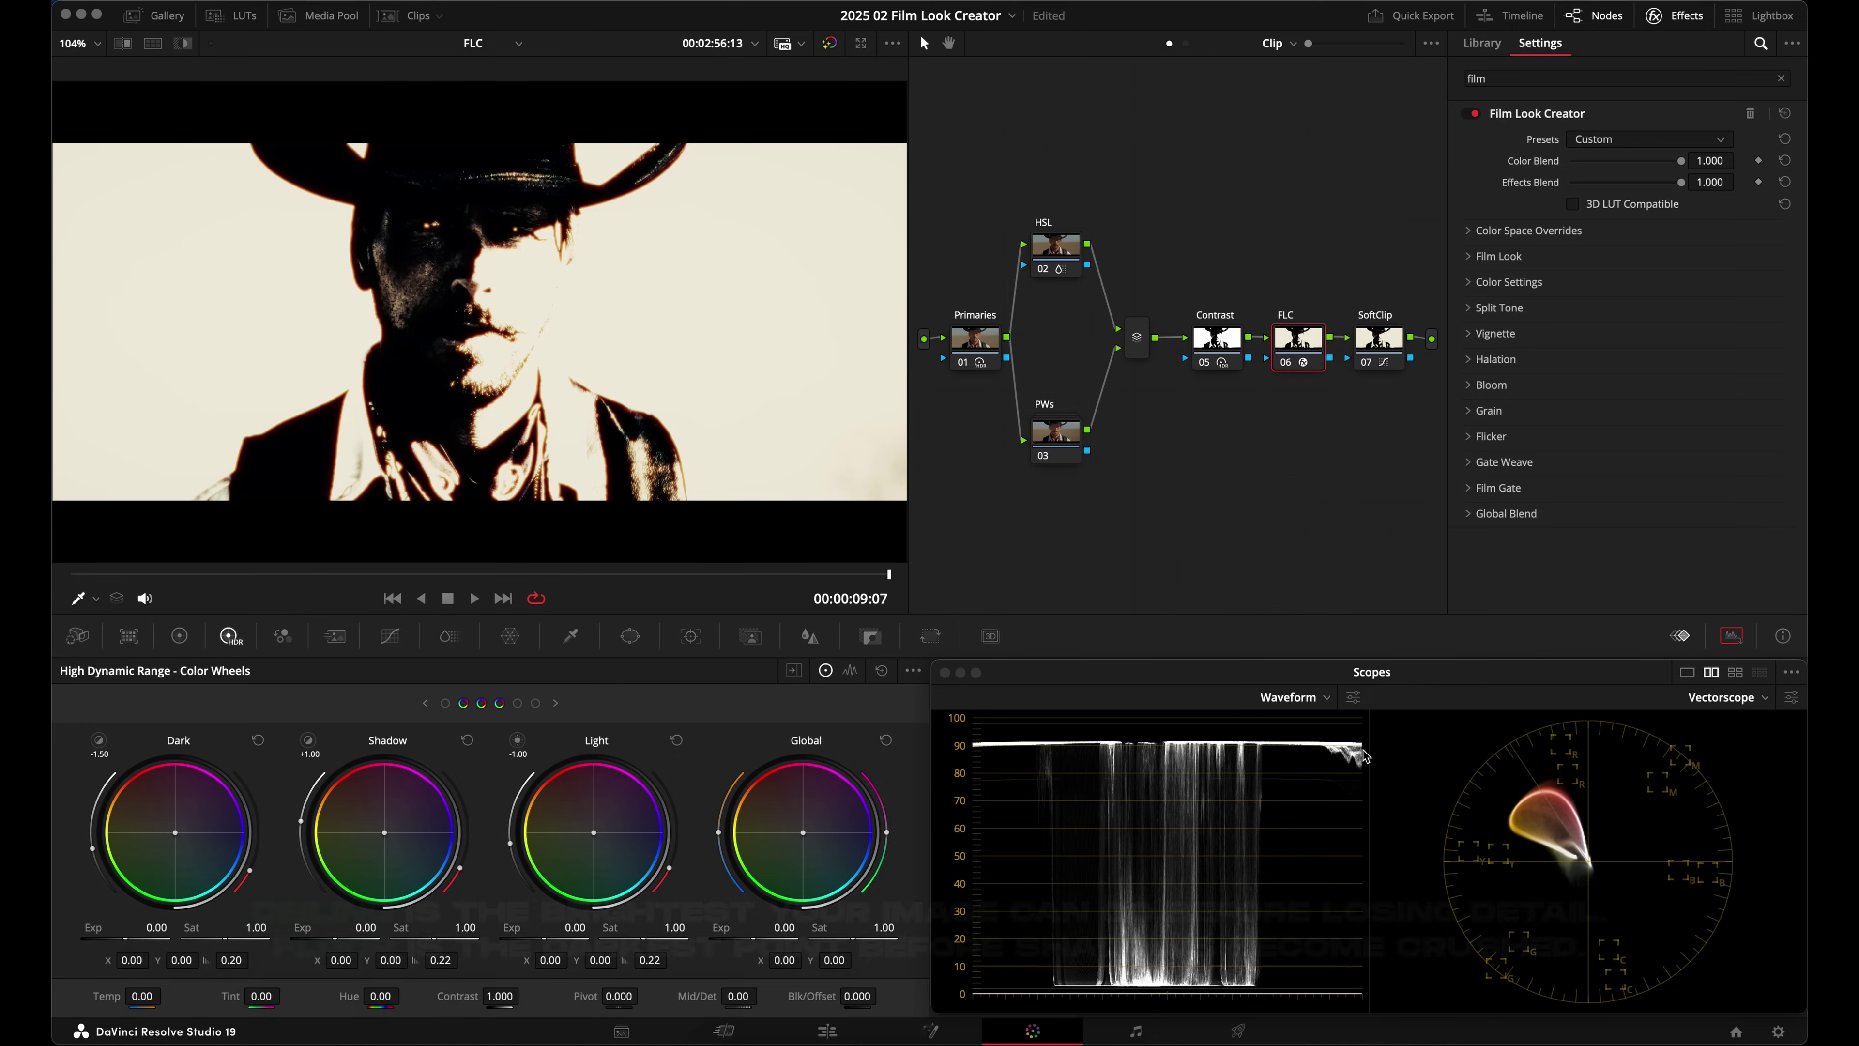
{"action": "left_click", "coordinate": [1374, 341]}
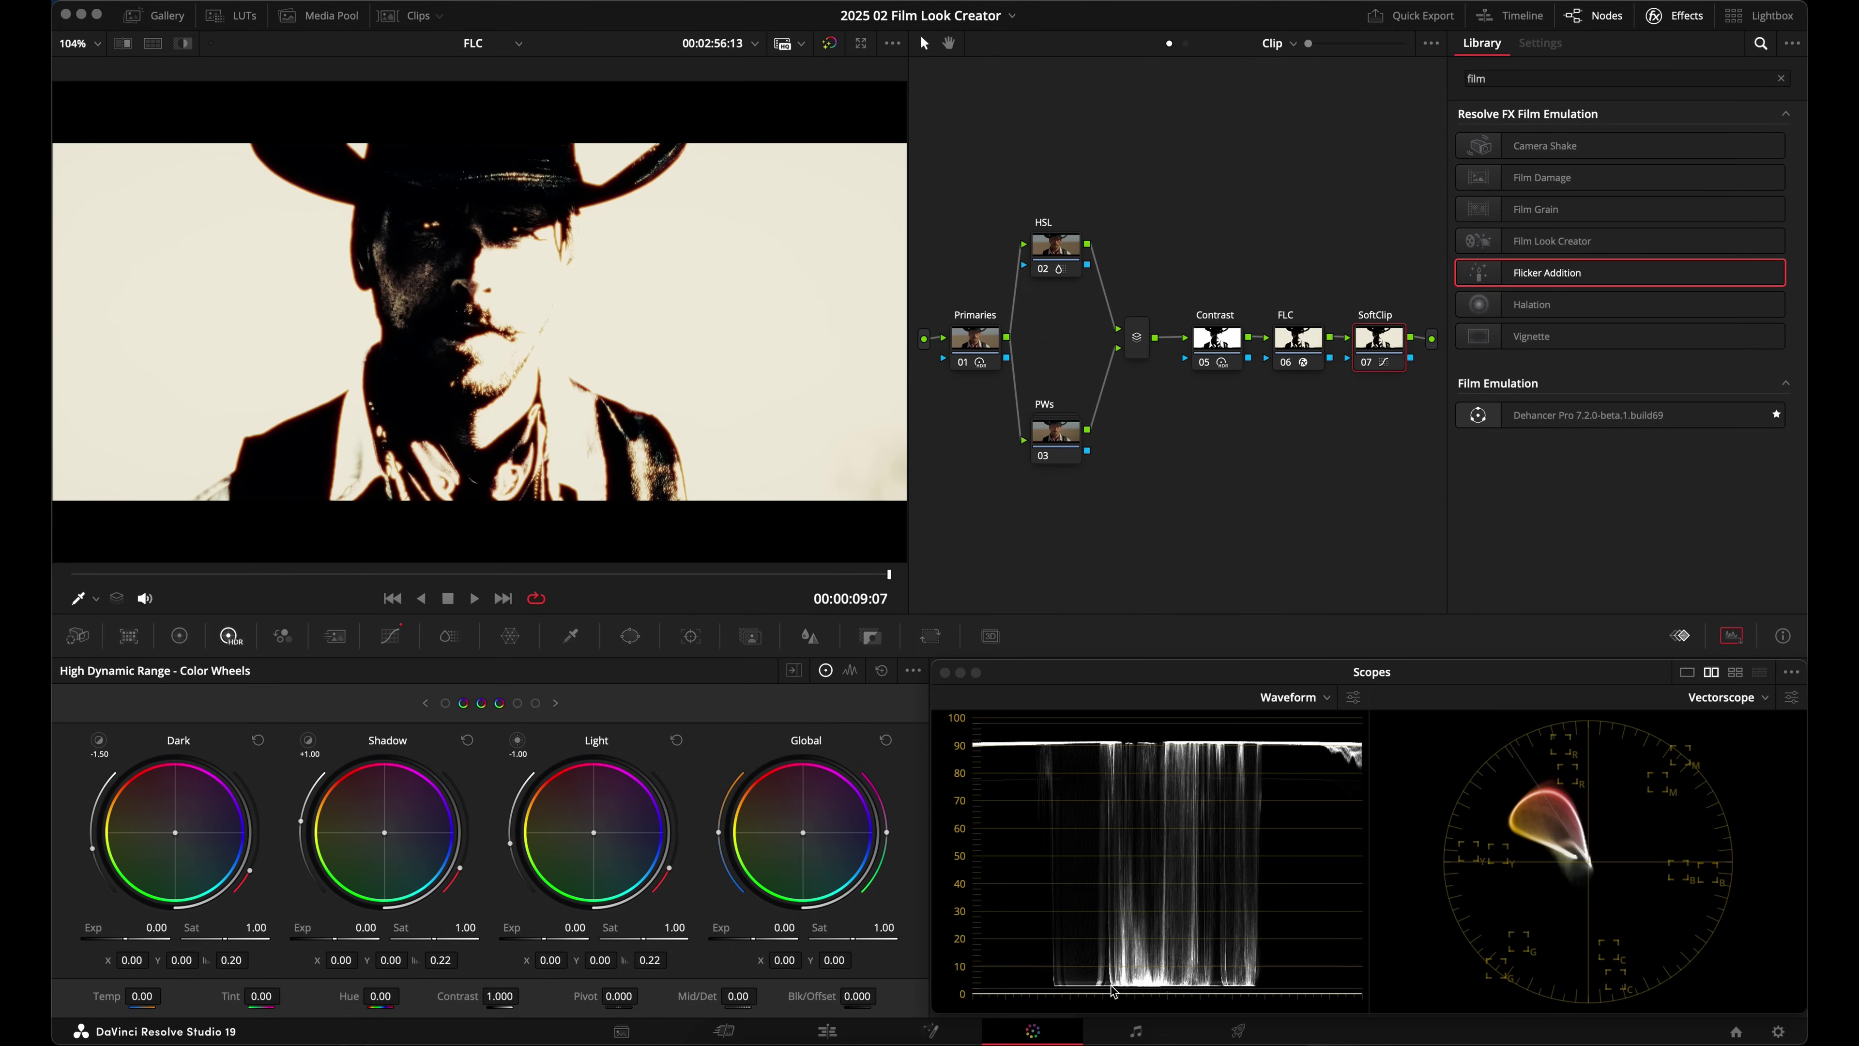
{"action": "left_click", "coordinate": [391, 635]}
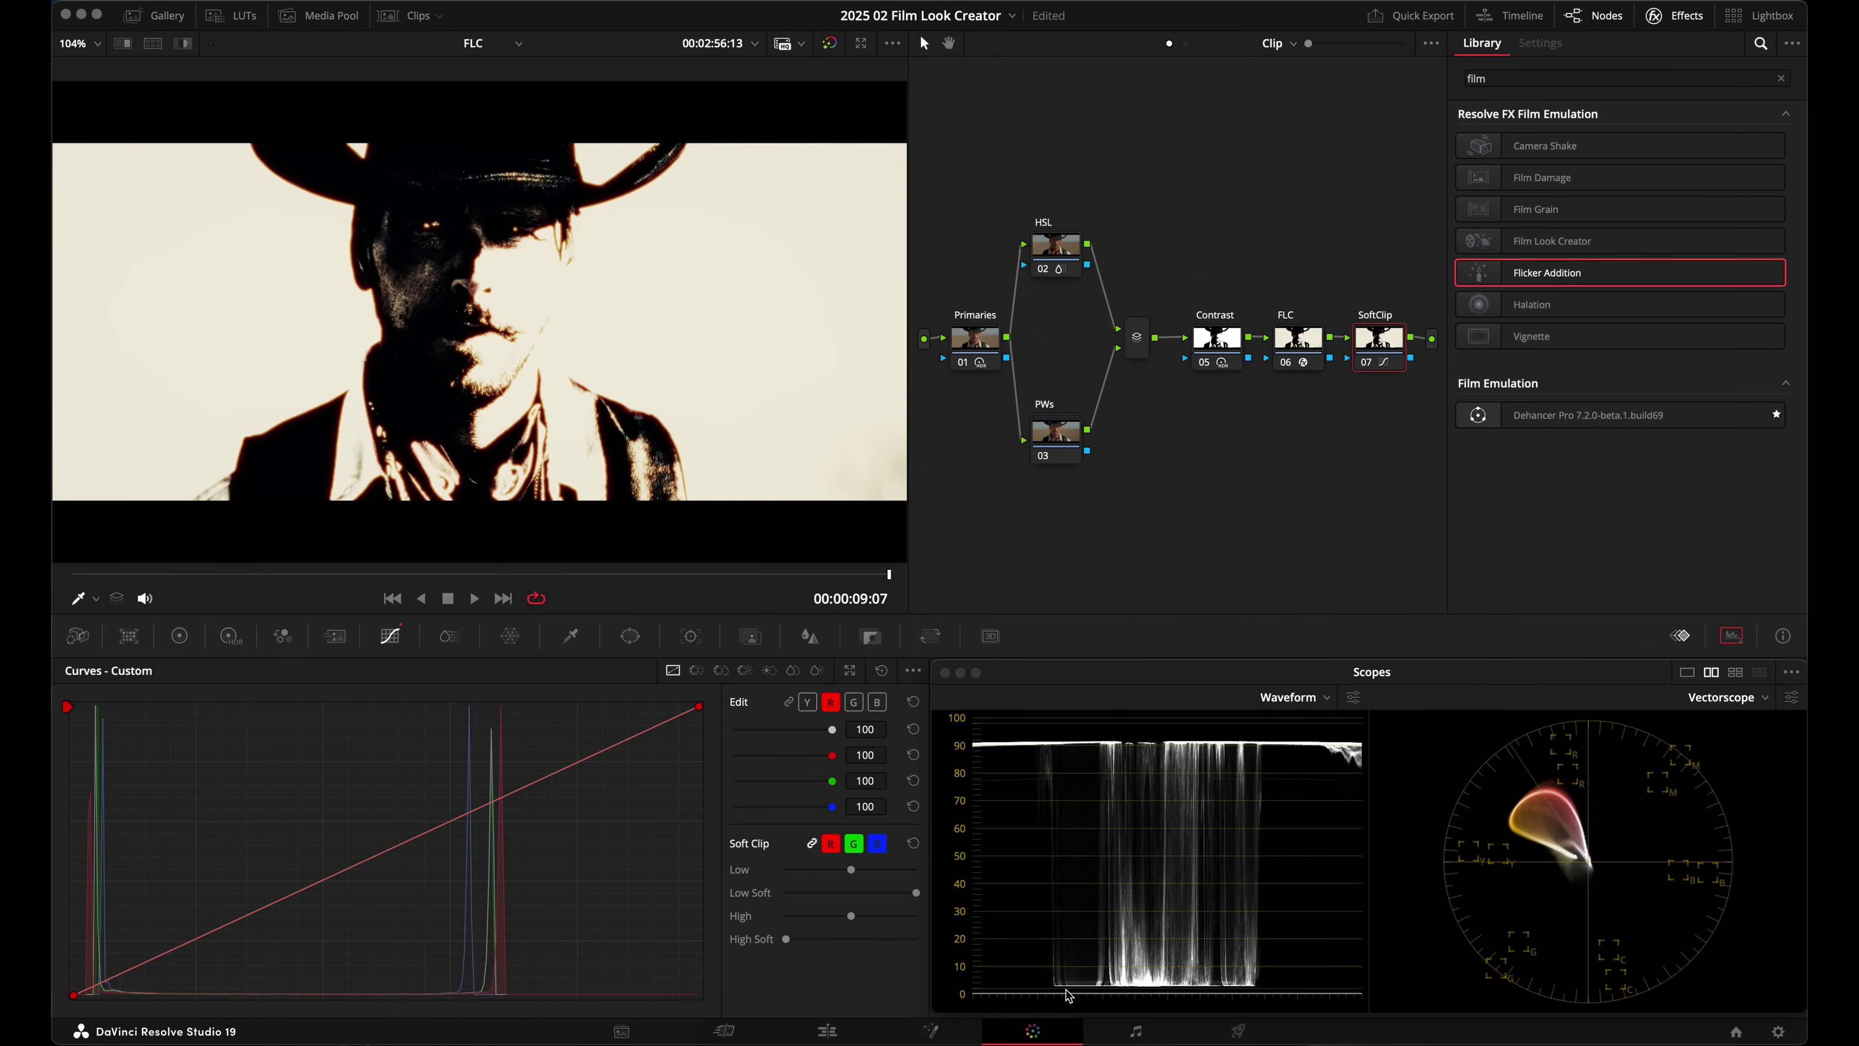
{"action": "key", "text": "shift+h"}
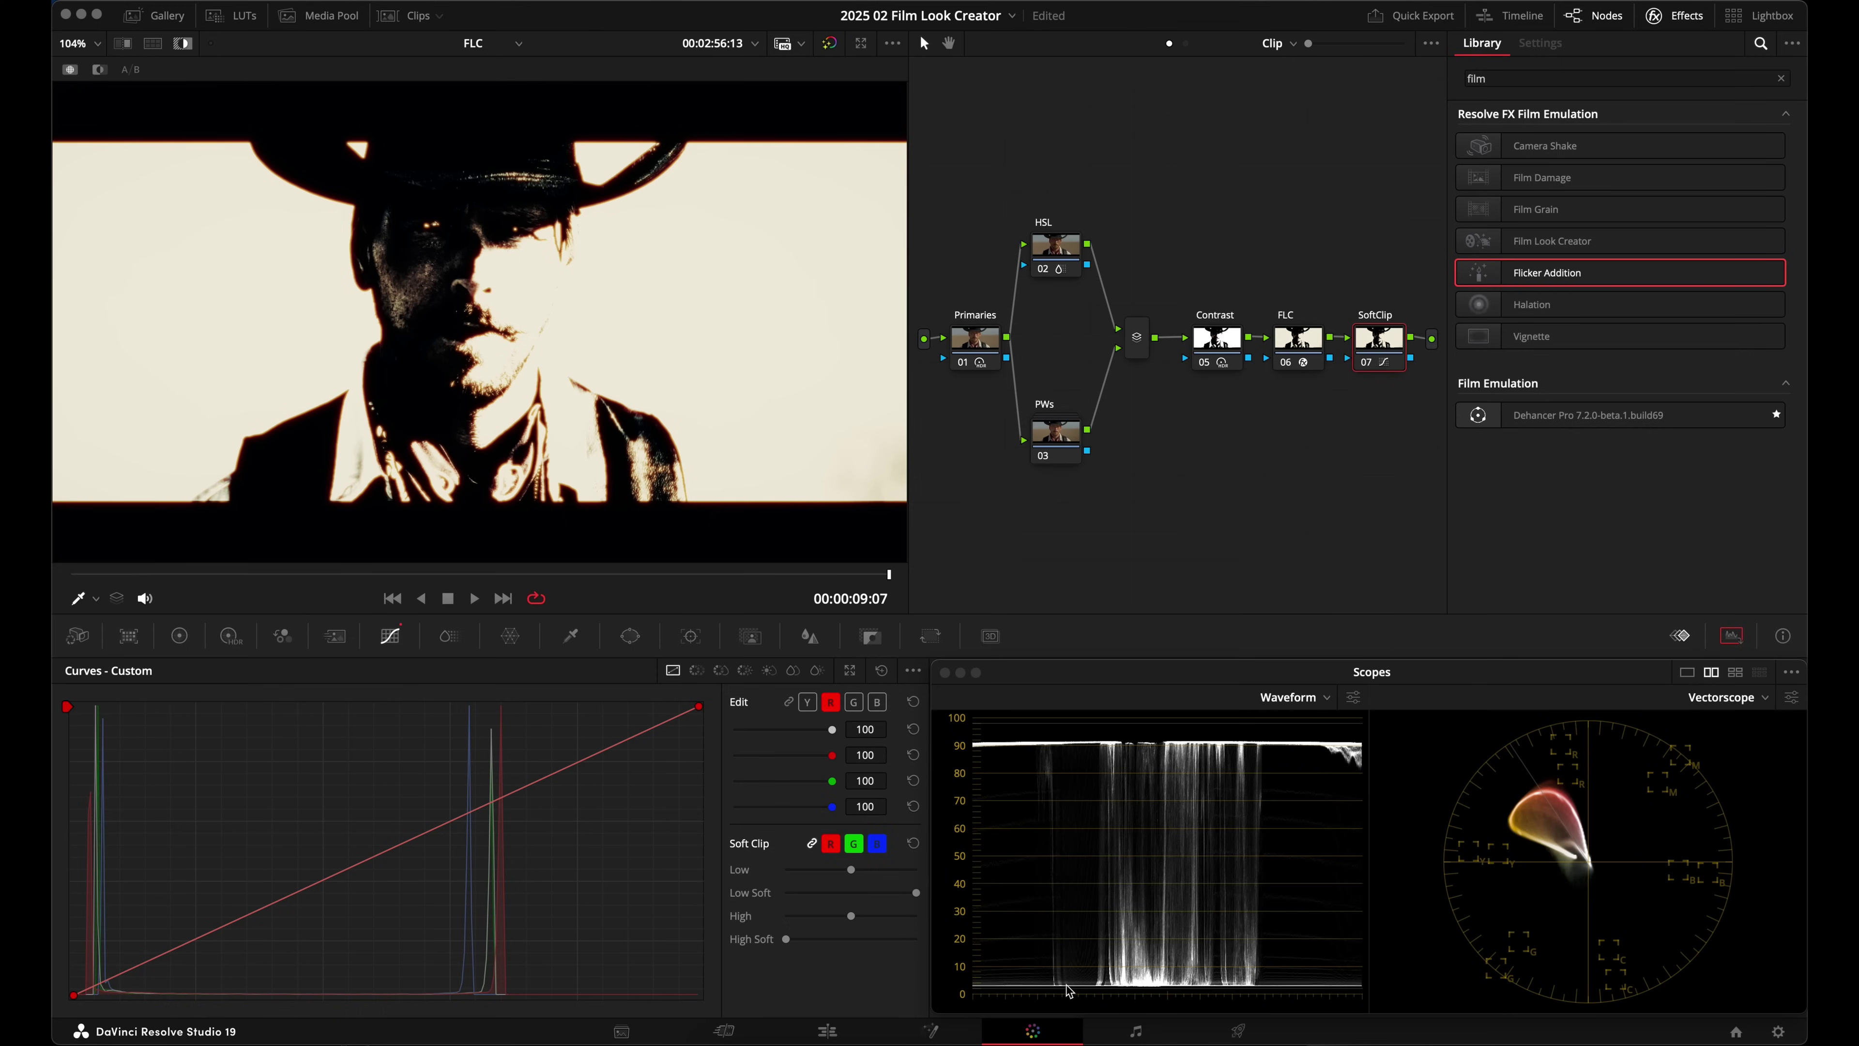
{"action": "key", "text": "shift+h"}
Step: Return to the Contrast node and reset its HDR contrast to 1.000
{"action": "key", "text": "shift+;"}
{"action": "key", "text": "shift+;"}
{"action": "left_click", "coordinate": [230, 636]}
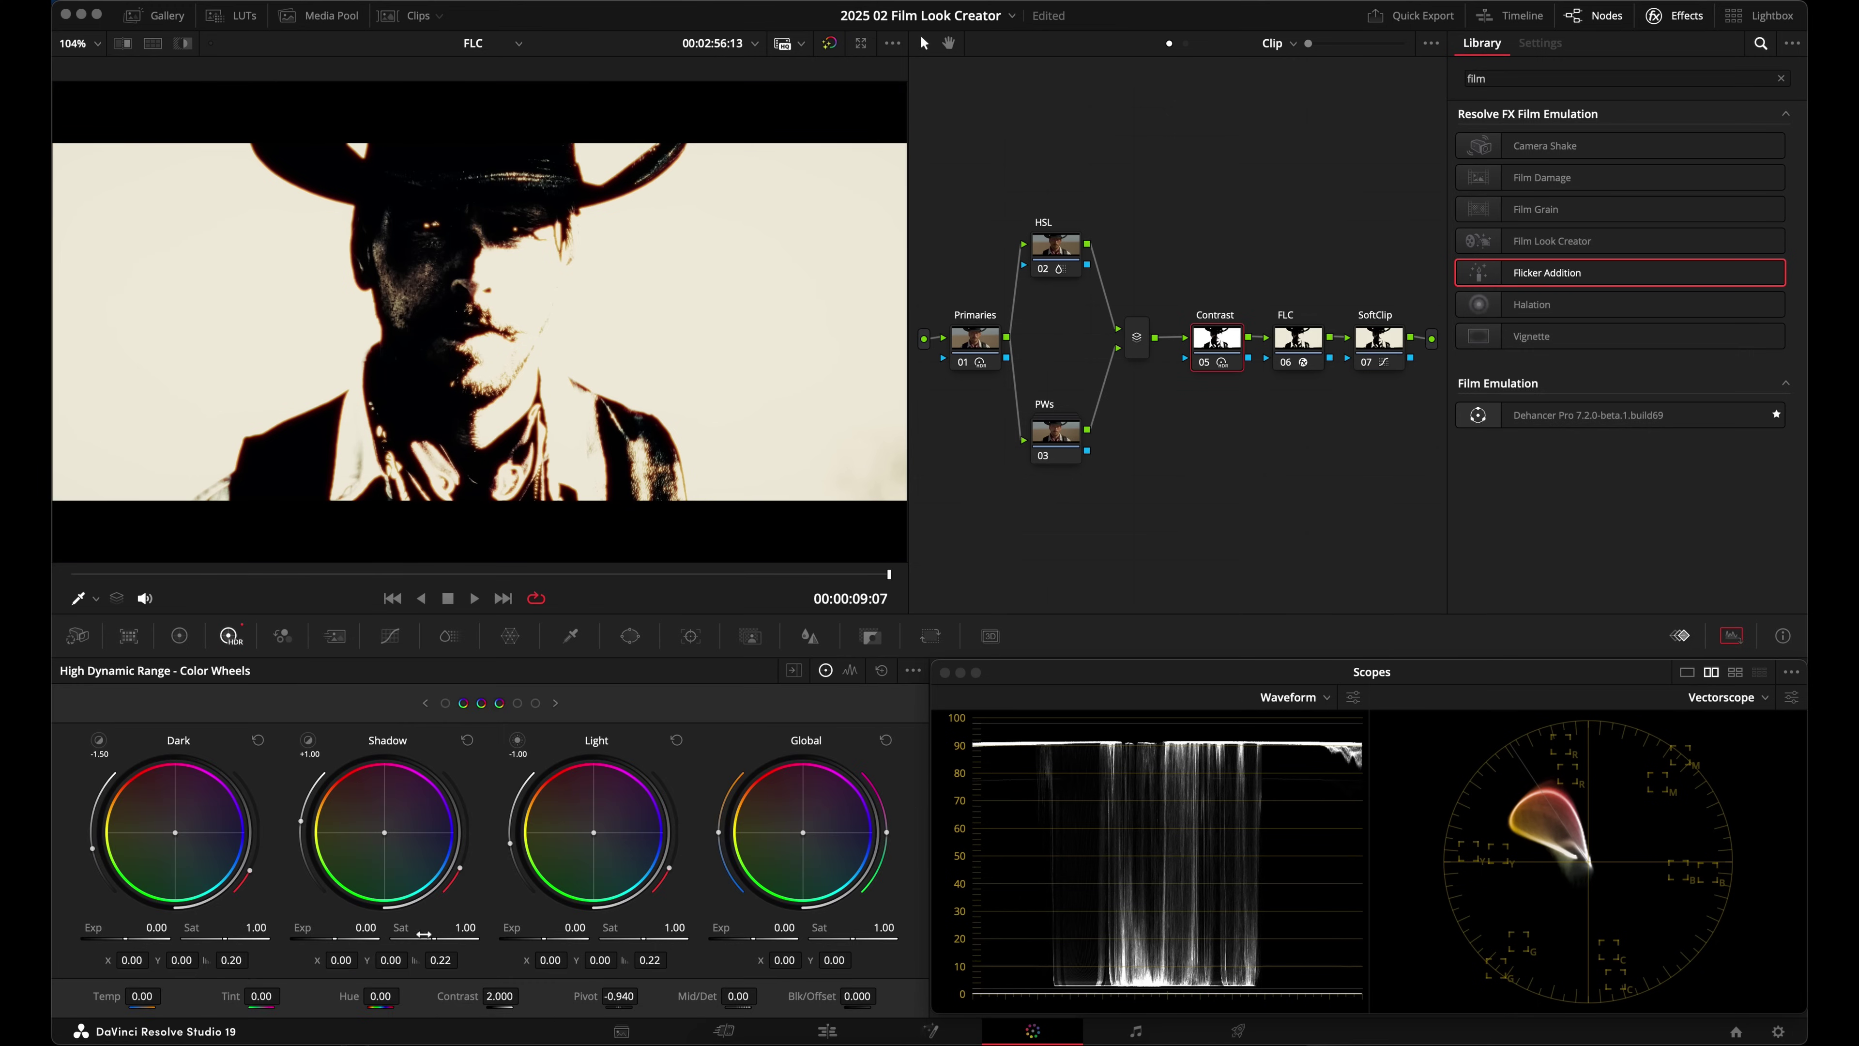
{"action": "double_click", "coordinate": [463, 1001]}
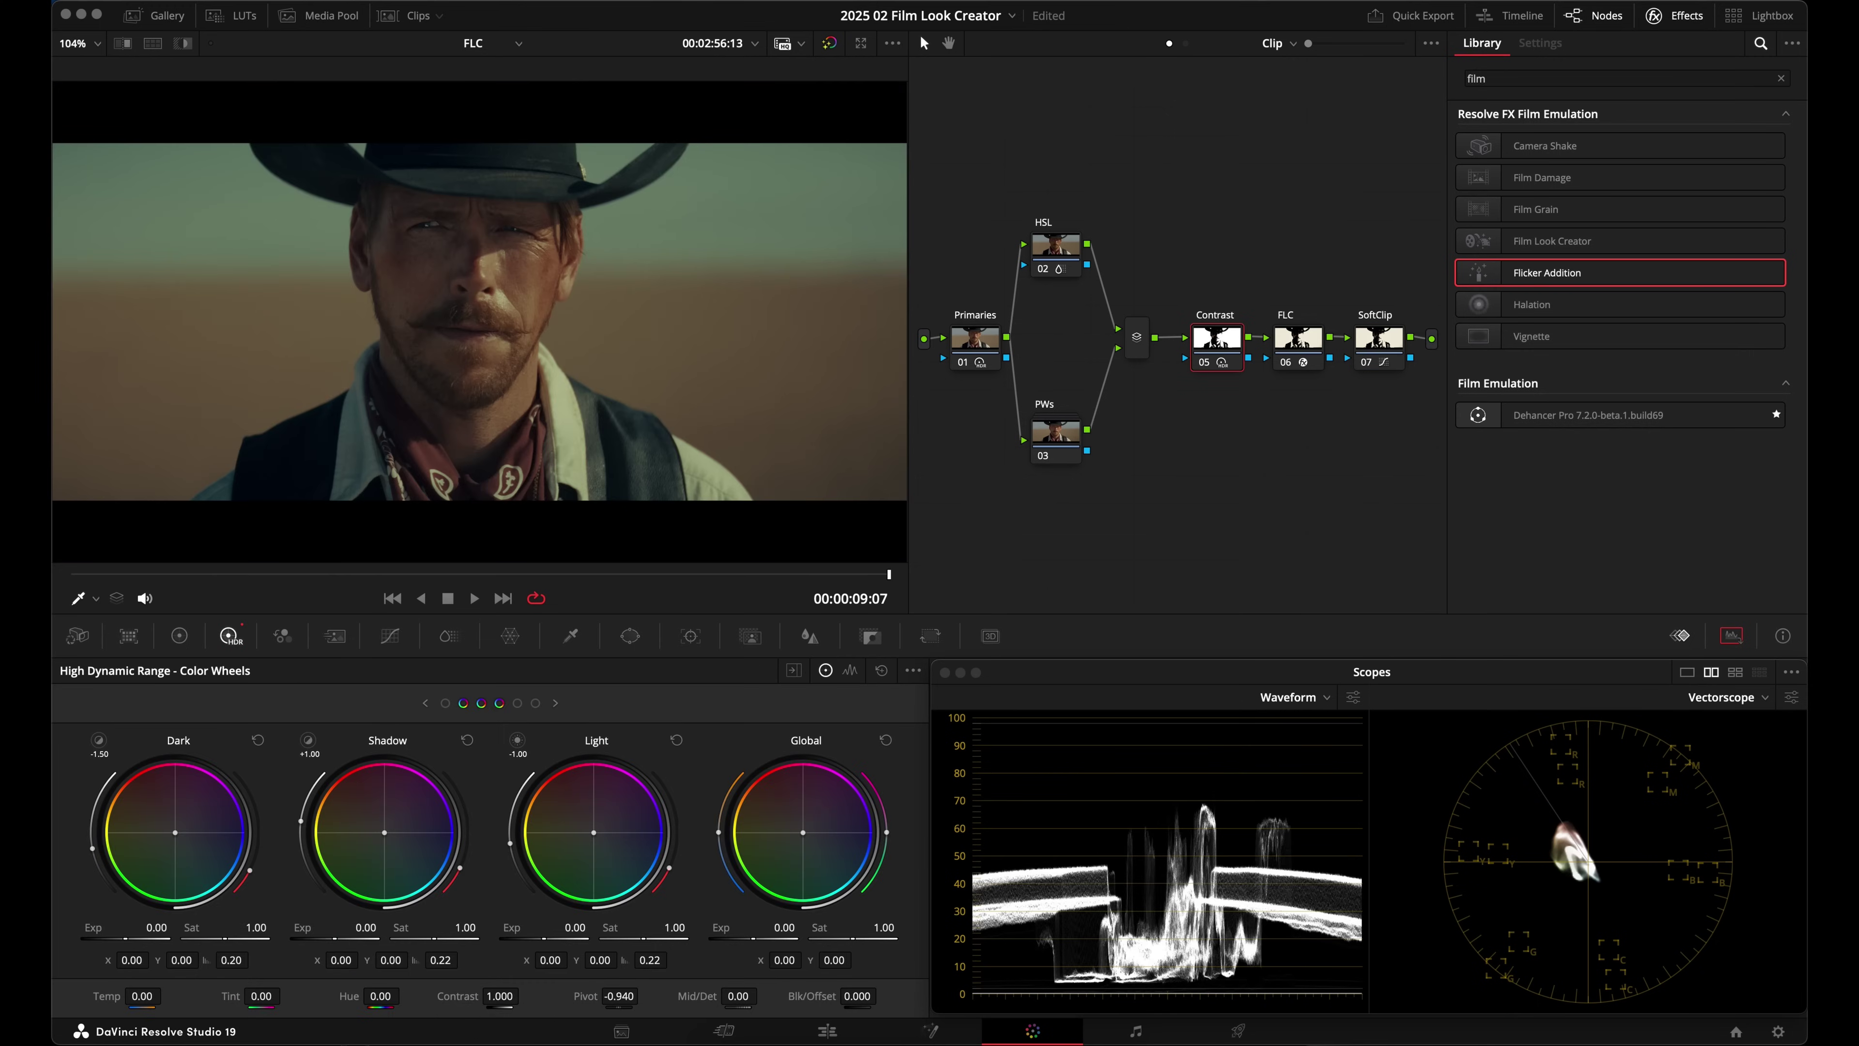
{"action": "left_click", "coordinate": [912, 671]}
Step: Set the HDR wheels' gamma to ARRI LogC4, checking Project Settings General Options along the way
{"action": "mouse_move", "coordinate": [1018, 847]}
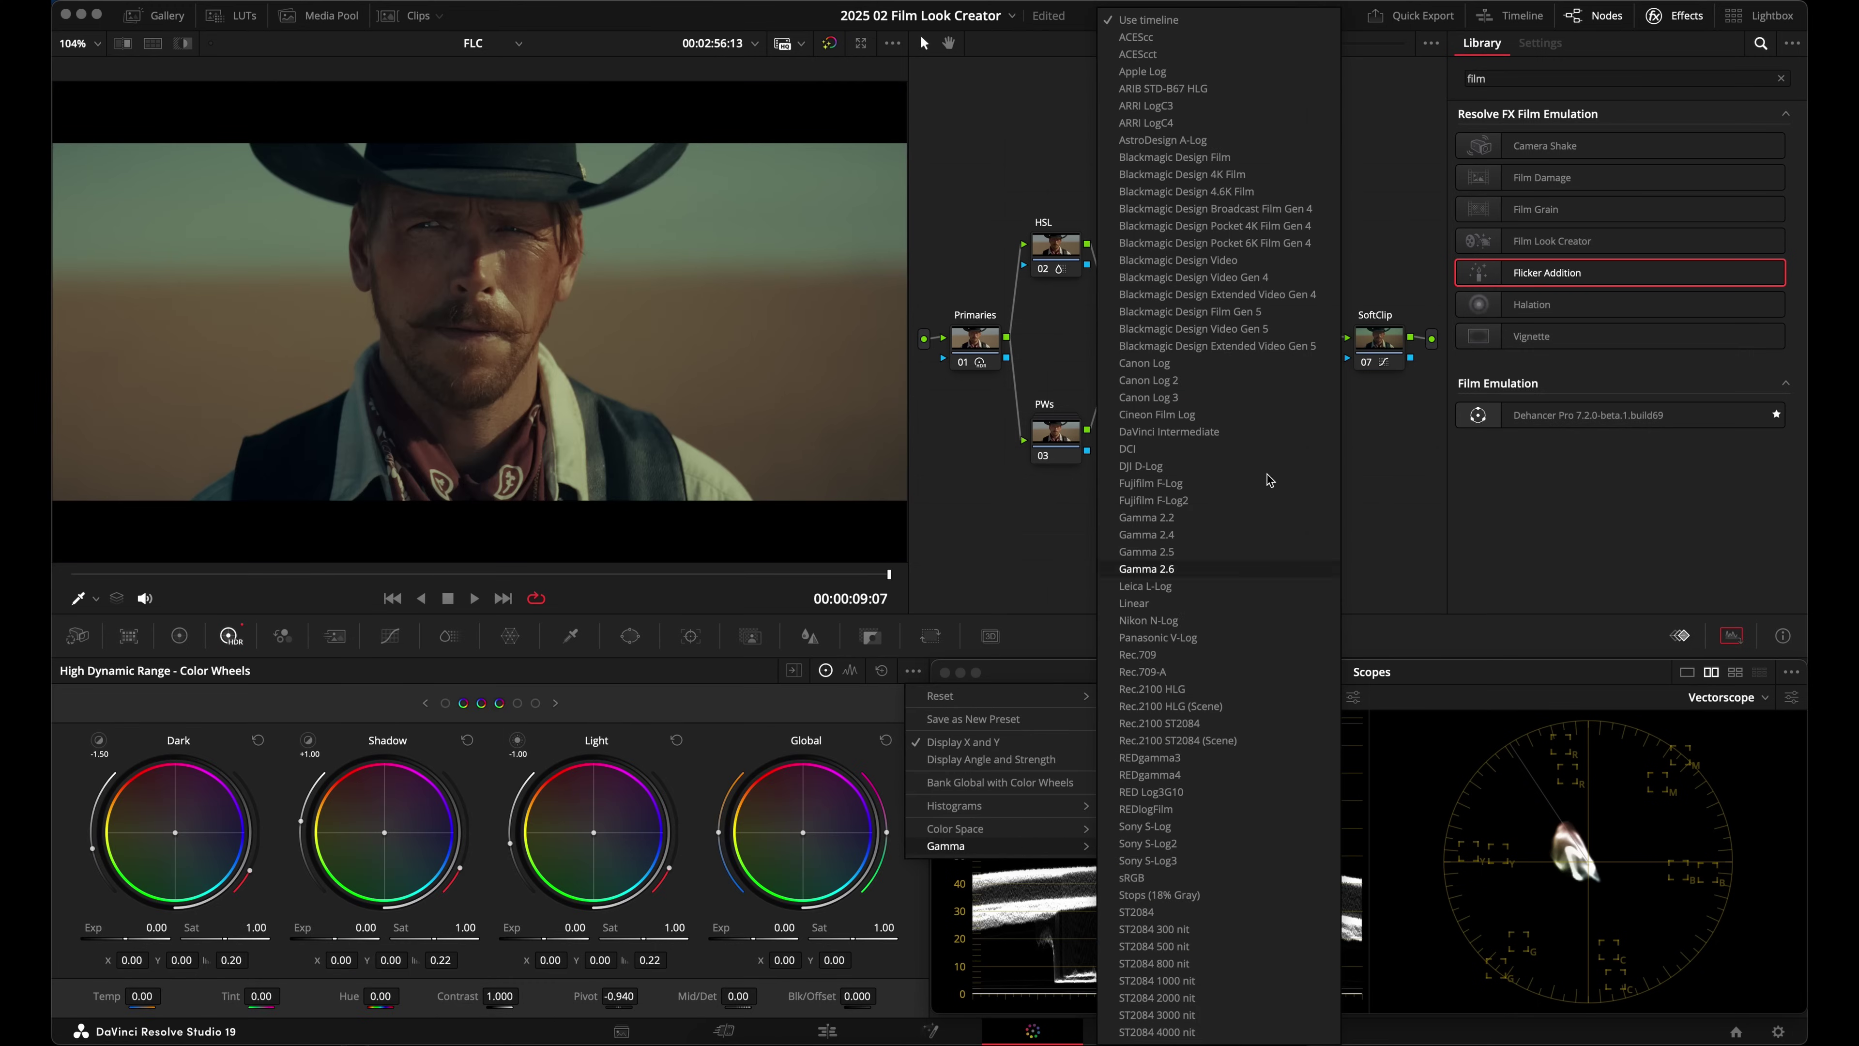
{"action": "left_click", "coordinate": [1193, 128]}
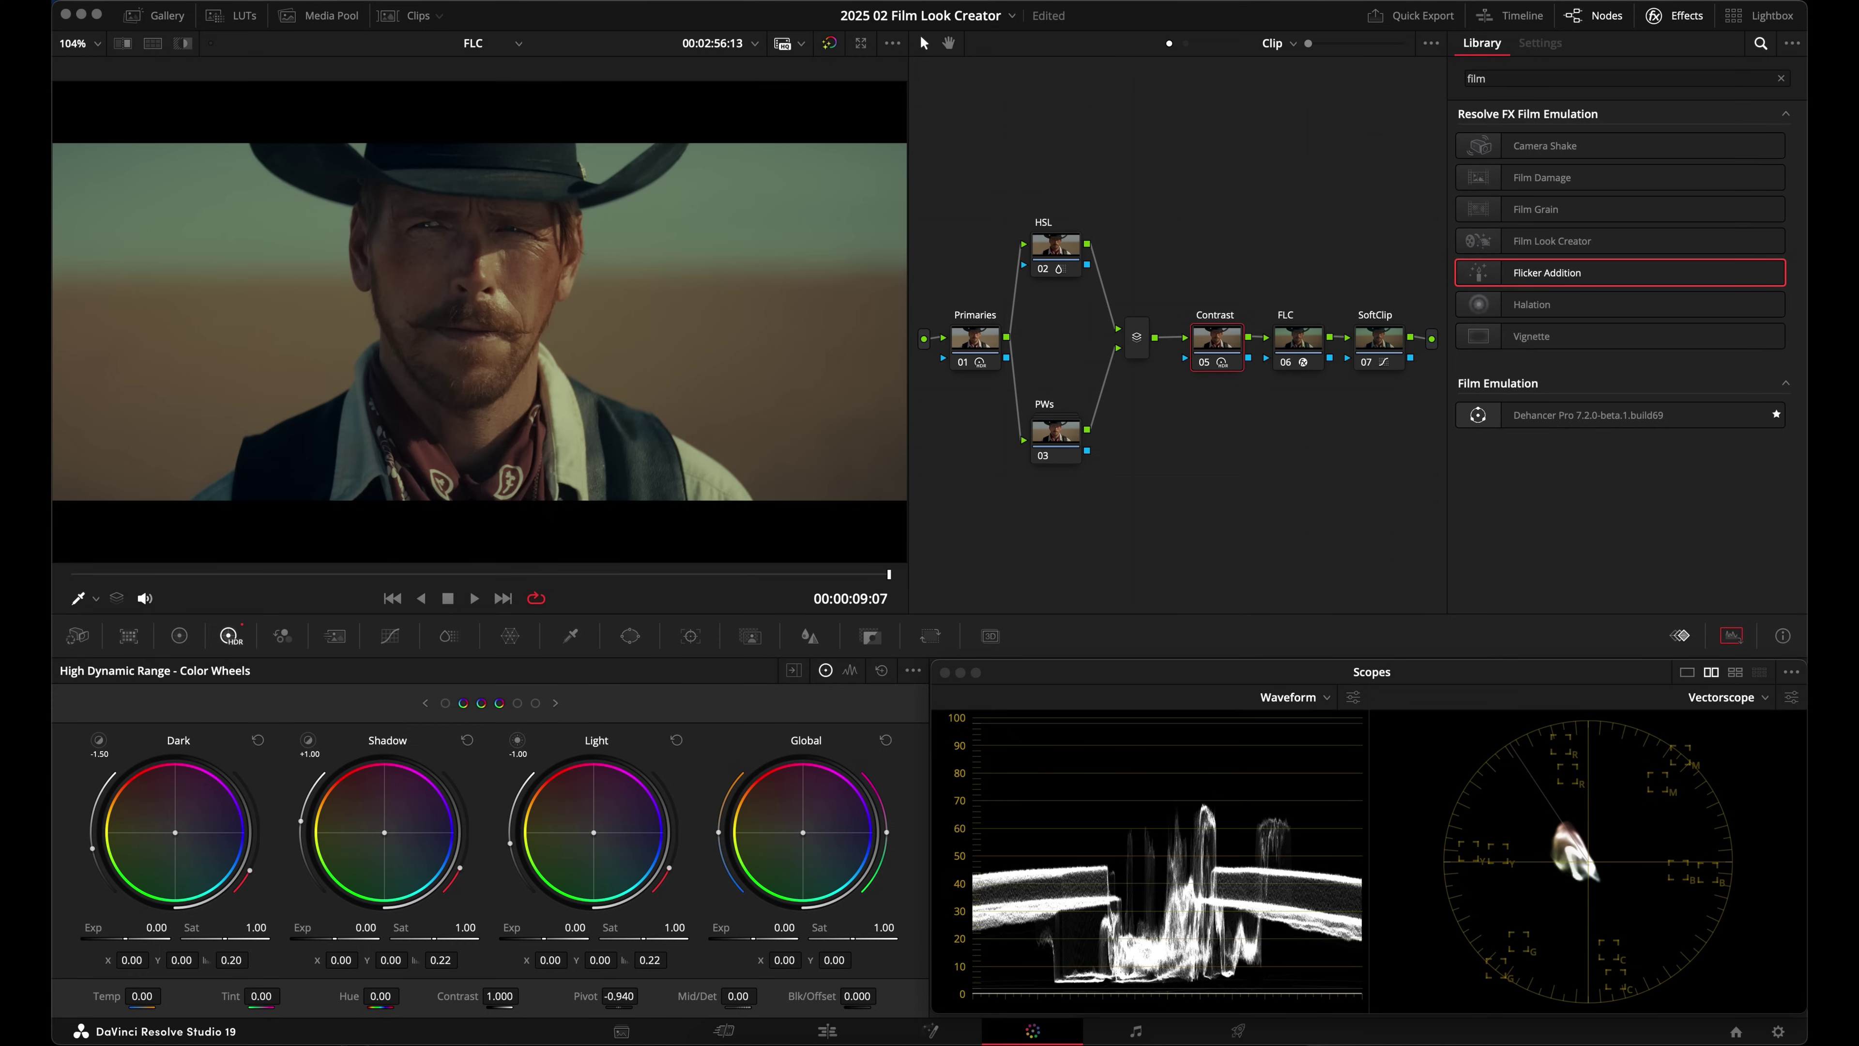
{"action": "left_click", "coordinate": [1780, 1032]}
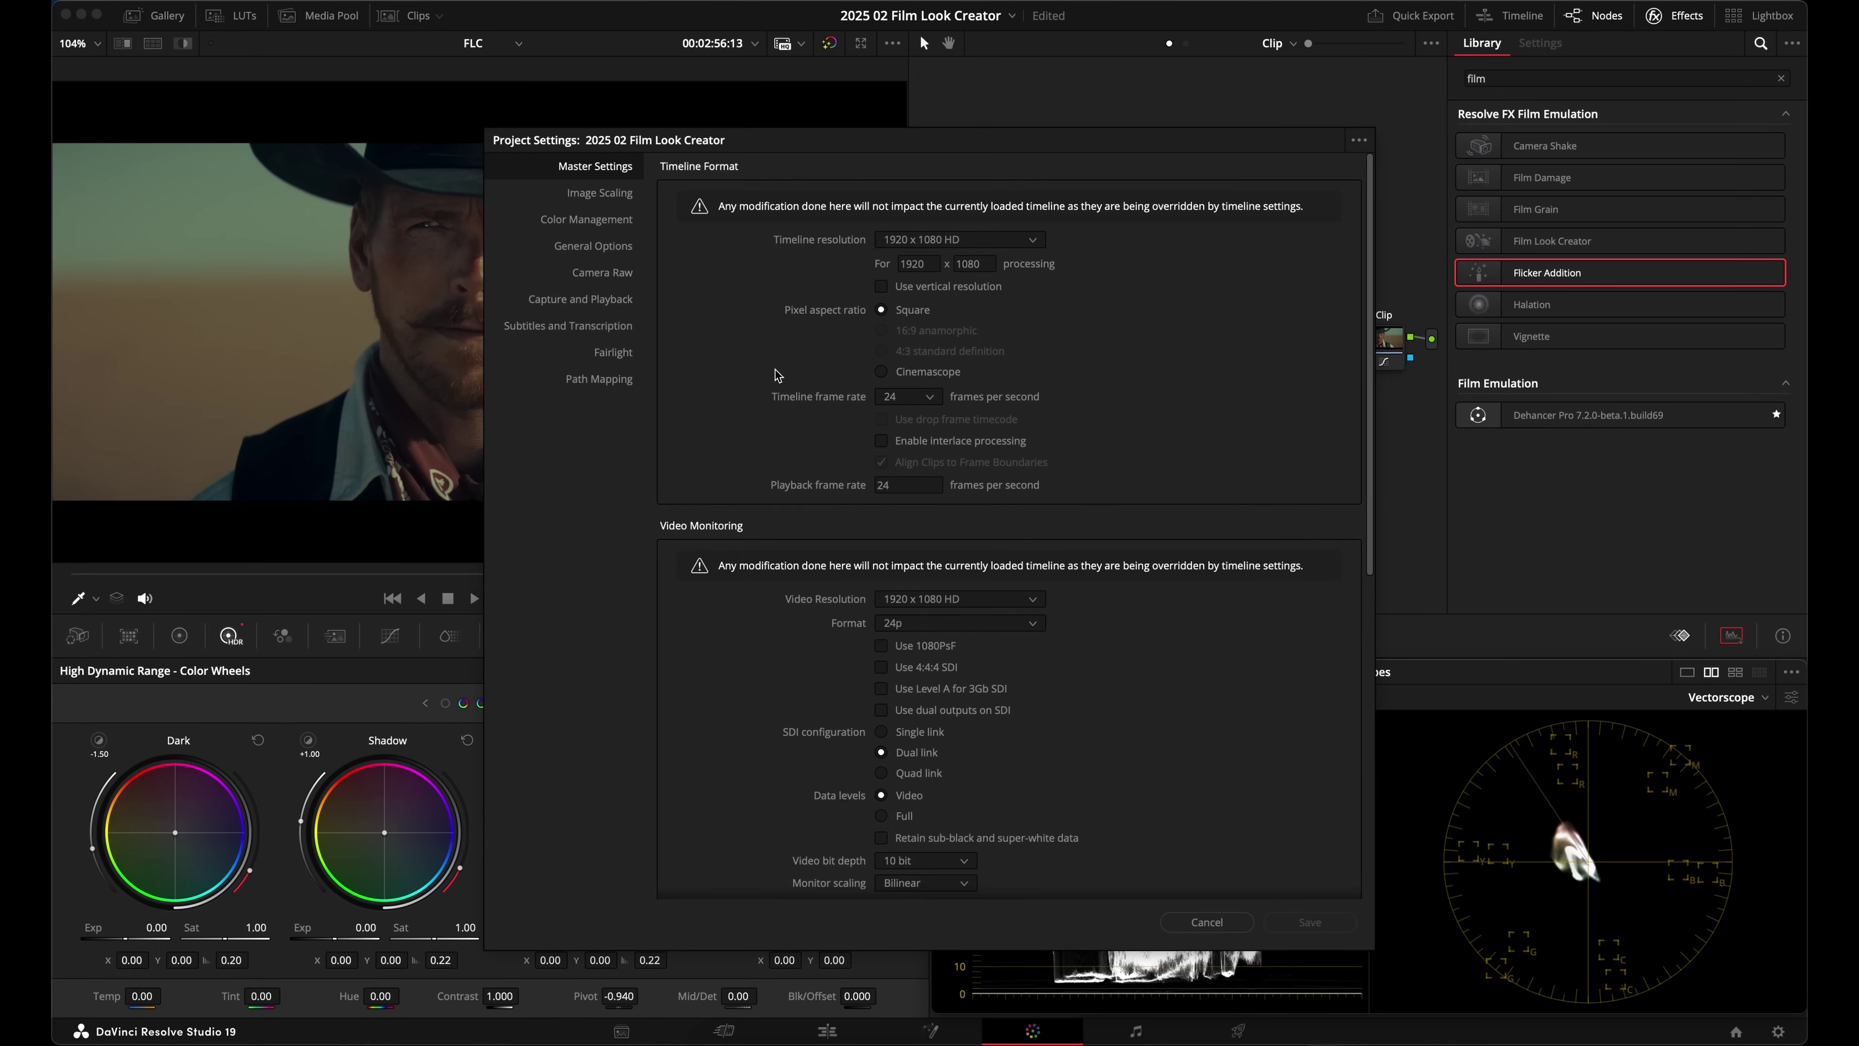
{"action": "left_click", "coordinate": [601, 254]}
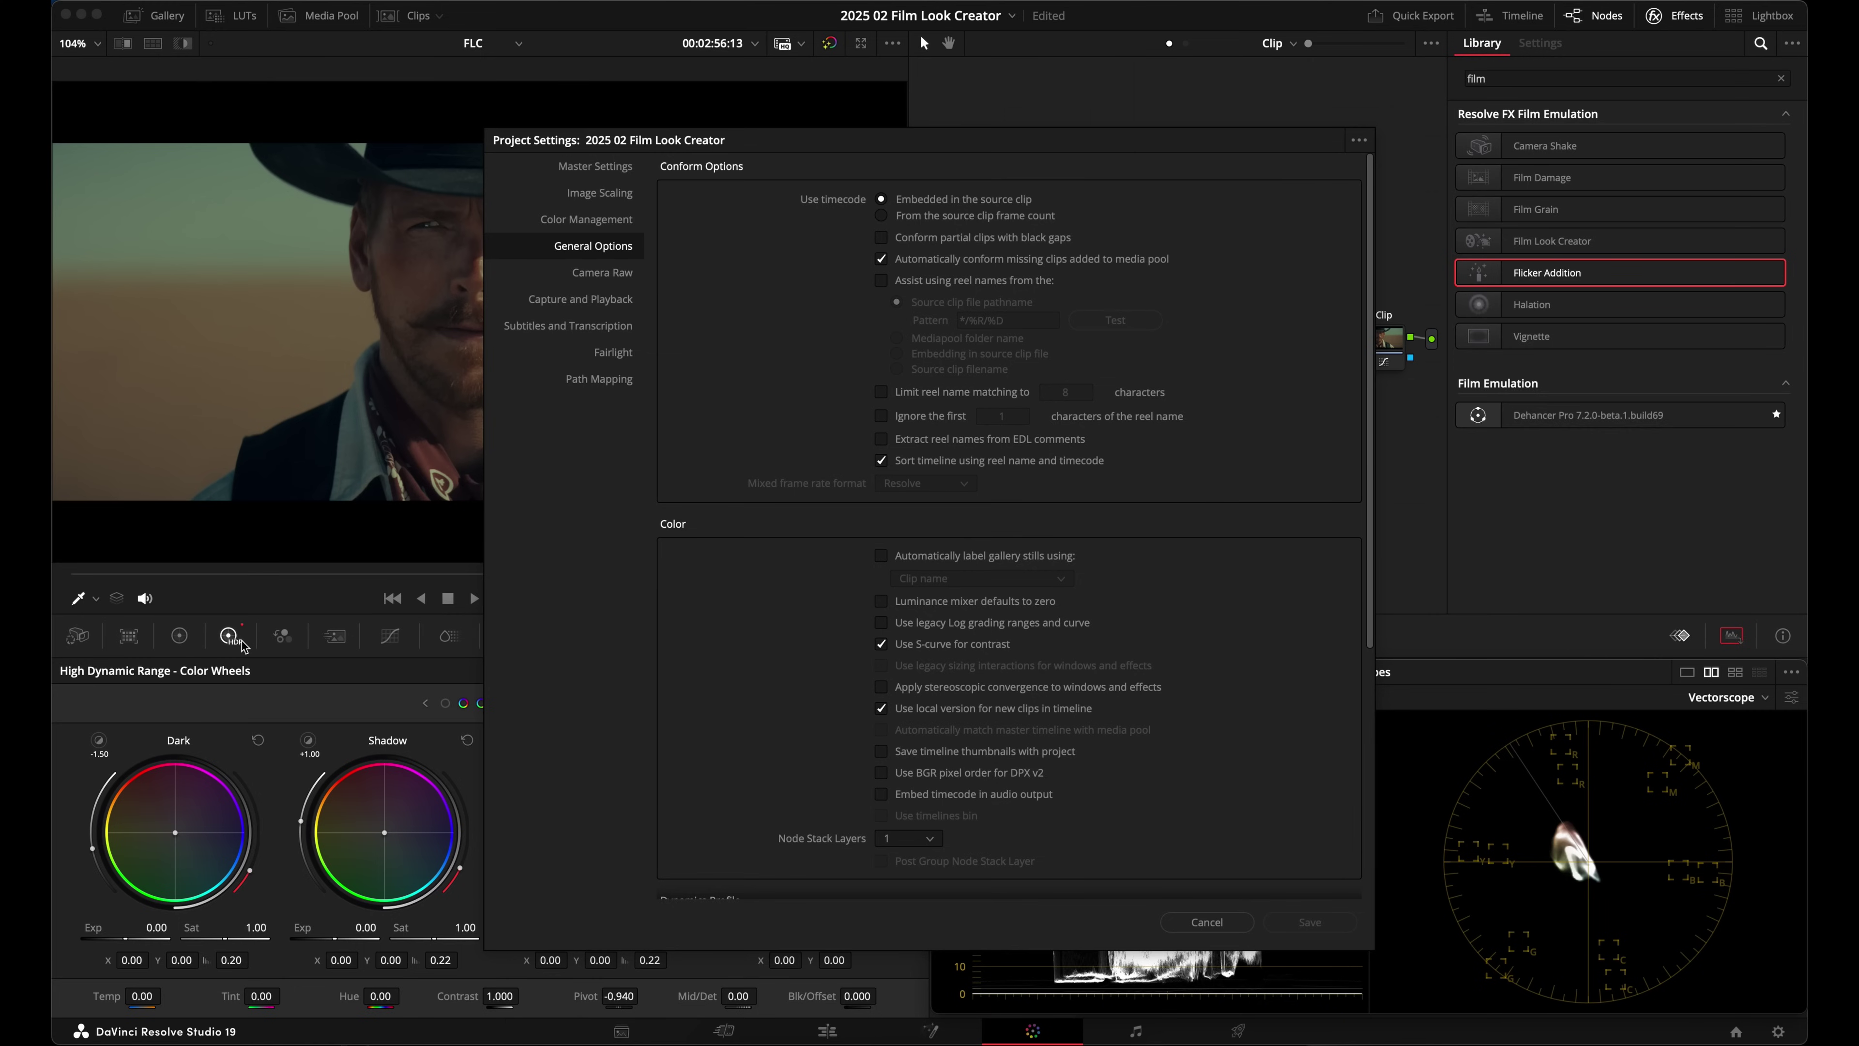
{"action": "key", "text": "Escape"}
{"action": "left_click", "coordinate": [912, 670]}
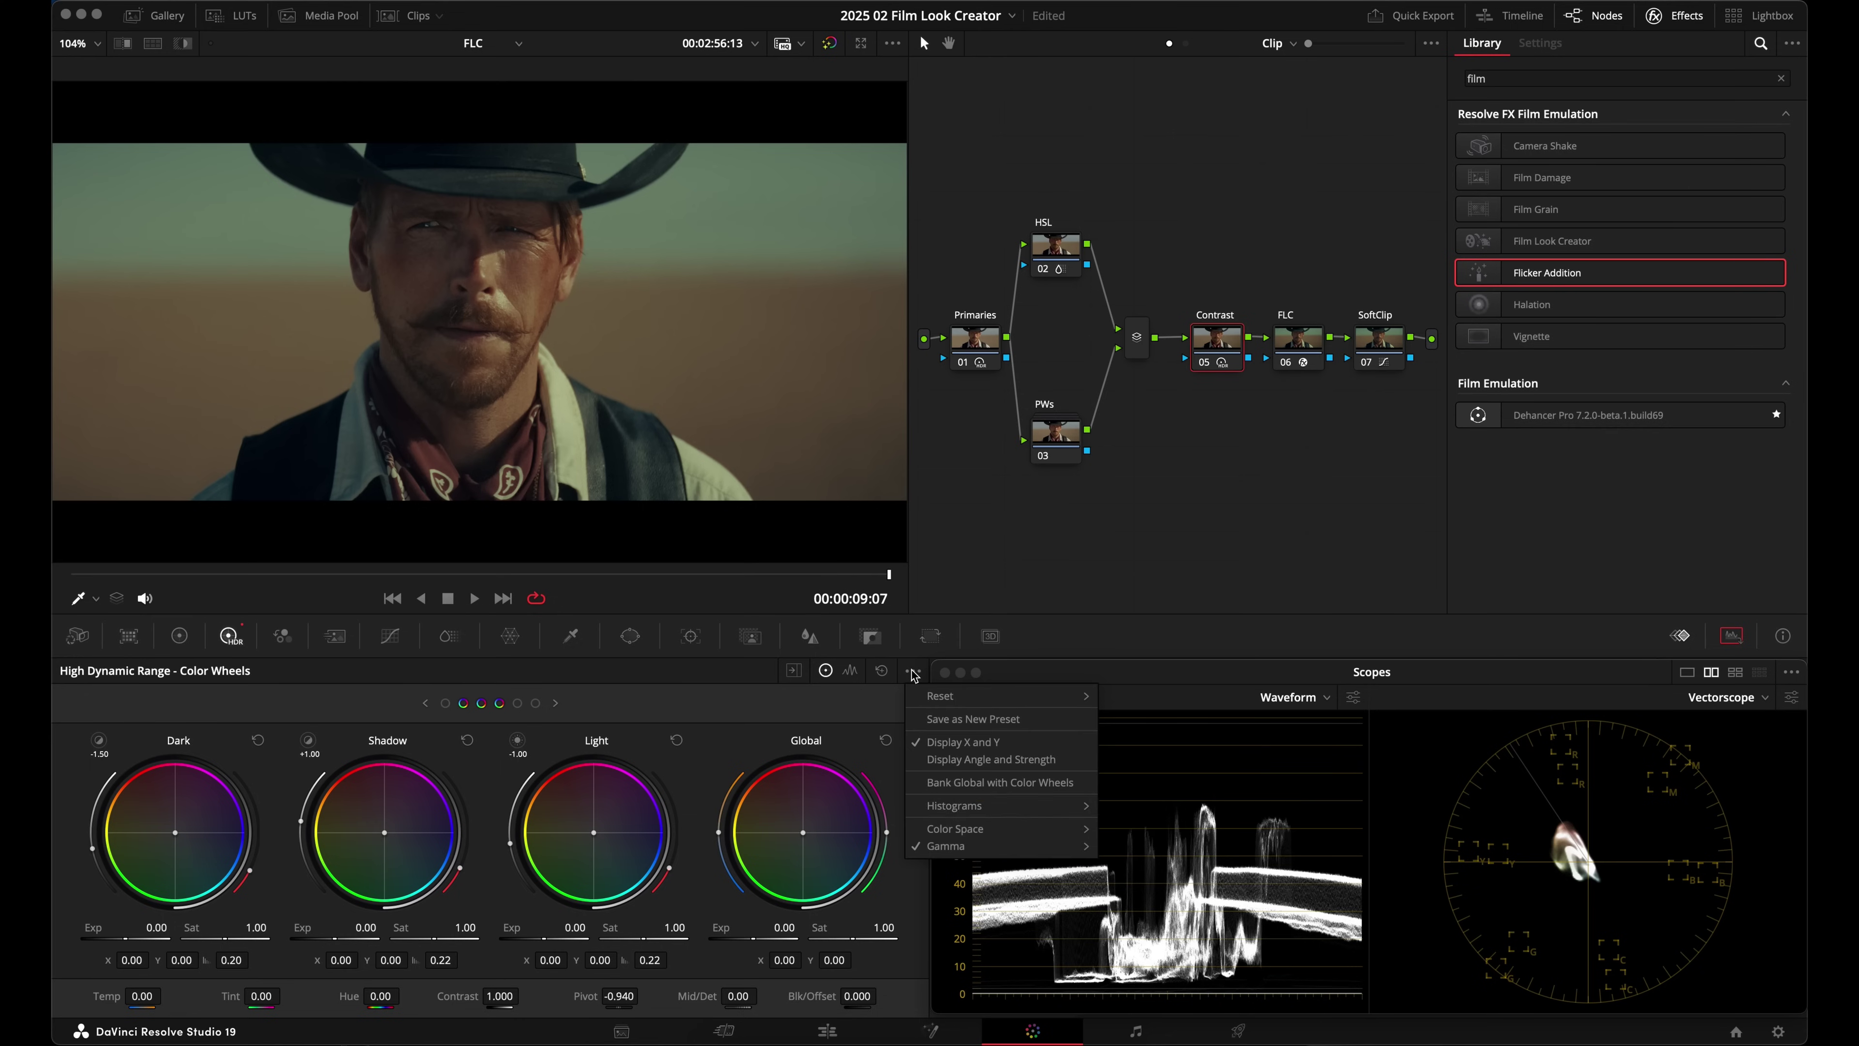
{"action": "mouse_move", "coordinate": [1005, 848]}
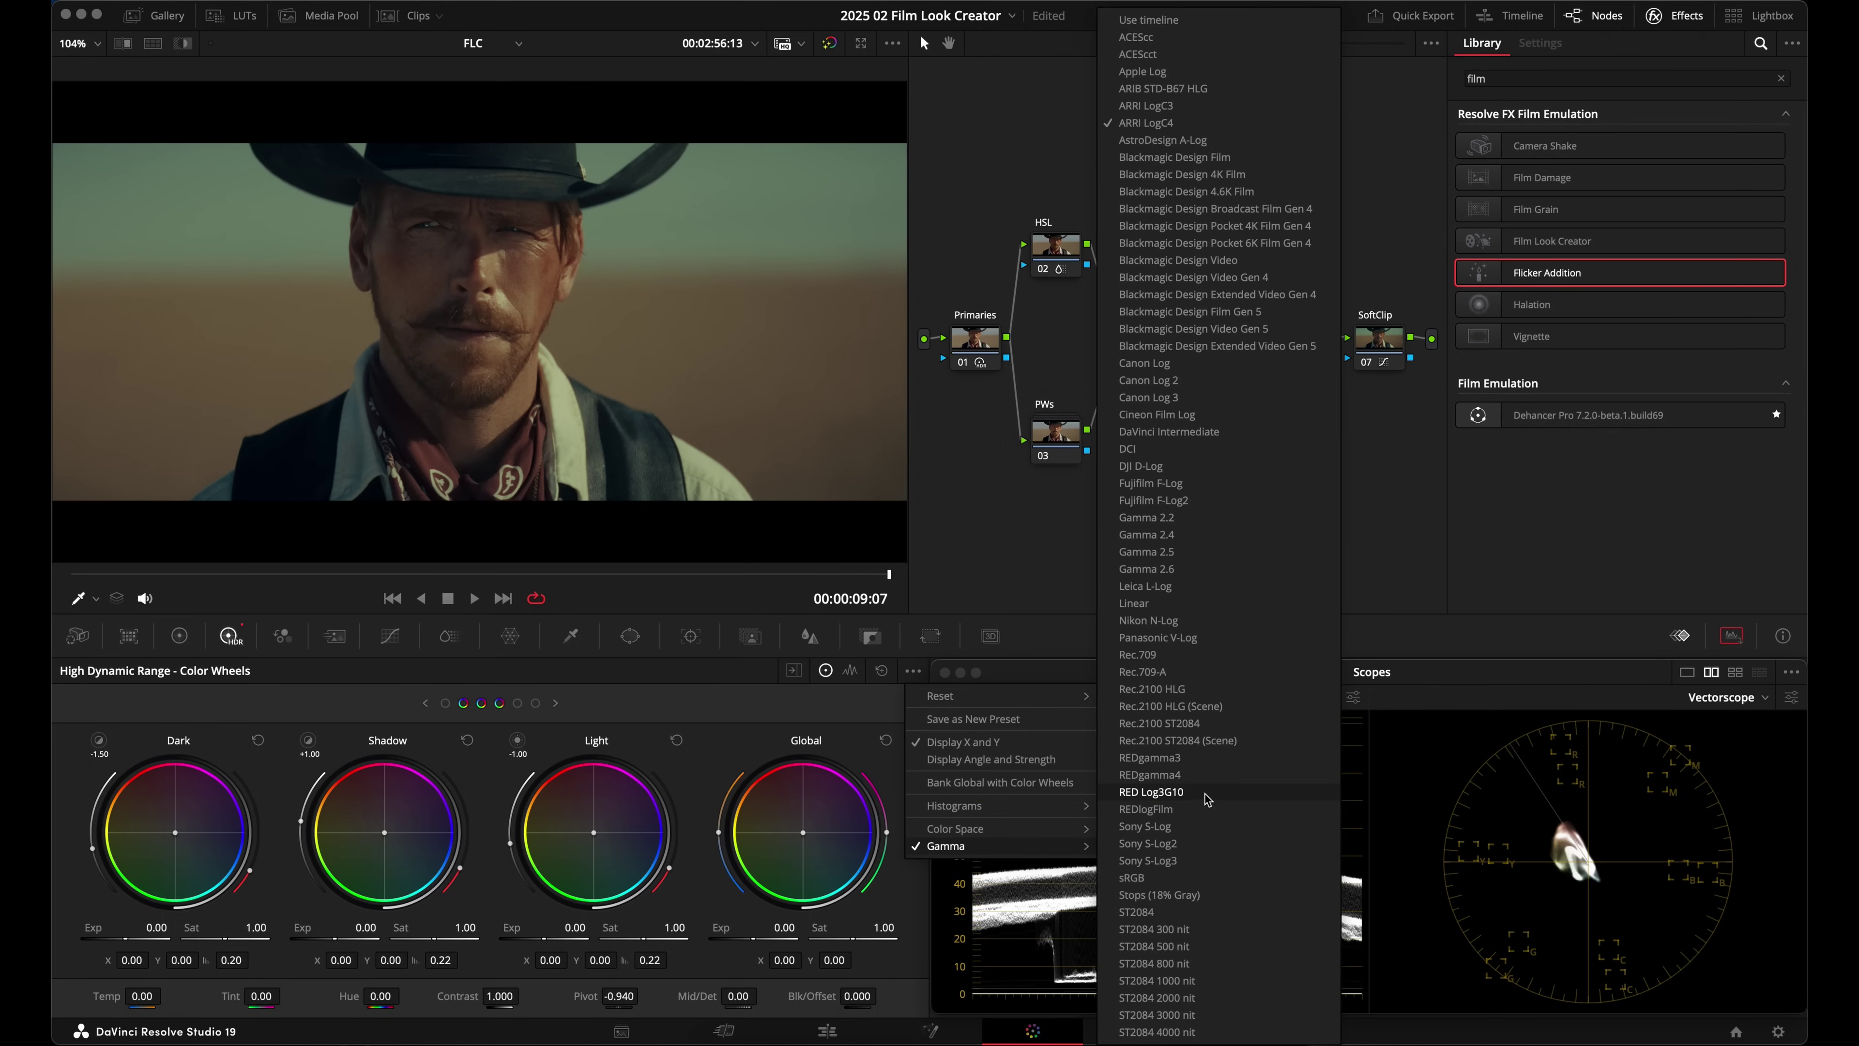
{"action": "left_click", "coordinate": [1185, 124]}
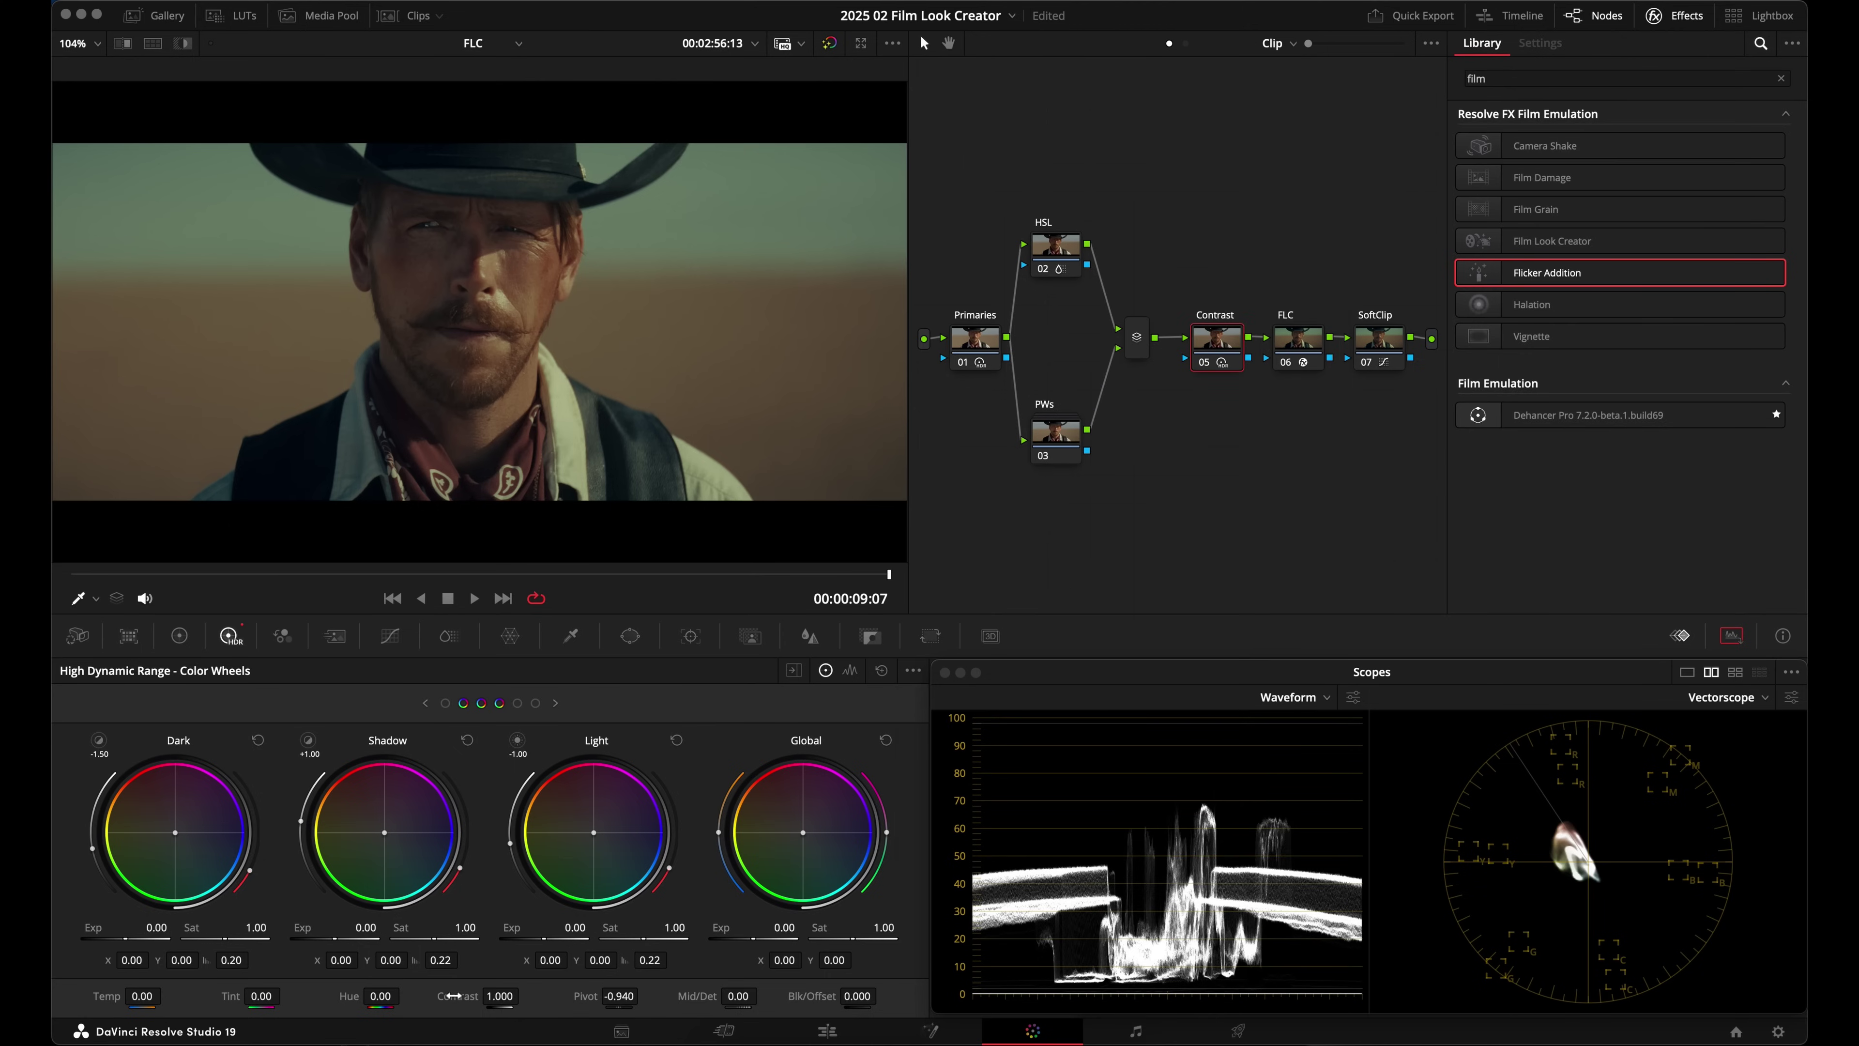
Step: Push HDR contrast to 2.000 and drag the pivot negative, to about -1.580
{"action": "left_click_drag", "start_coordinate": [454, 996], "coordinate": [456, 1001]}
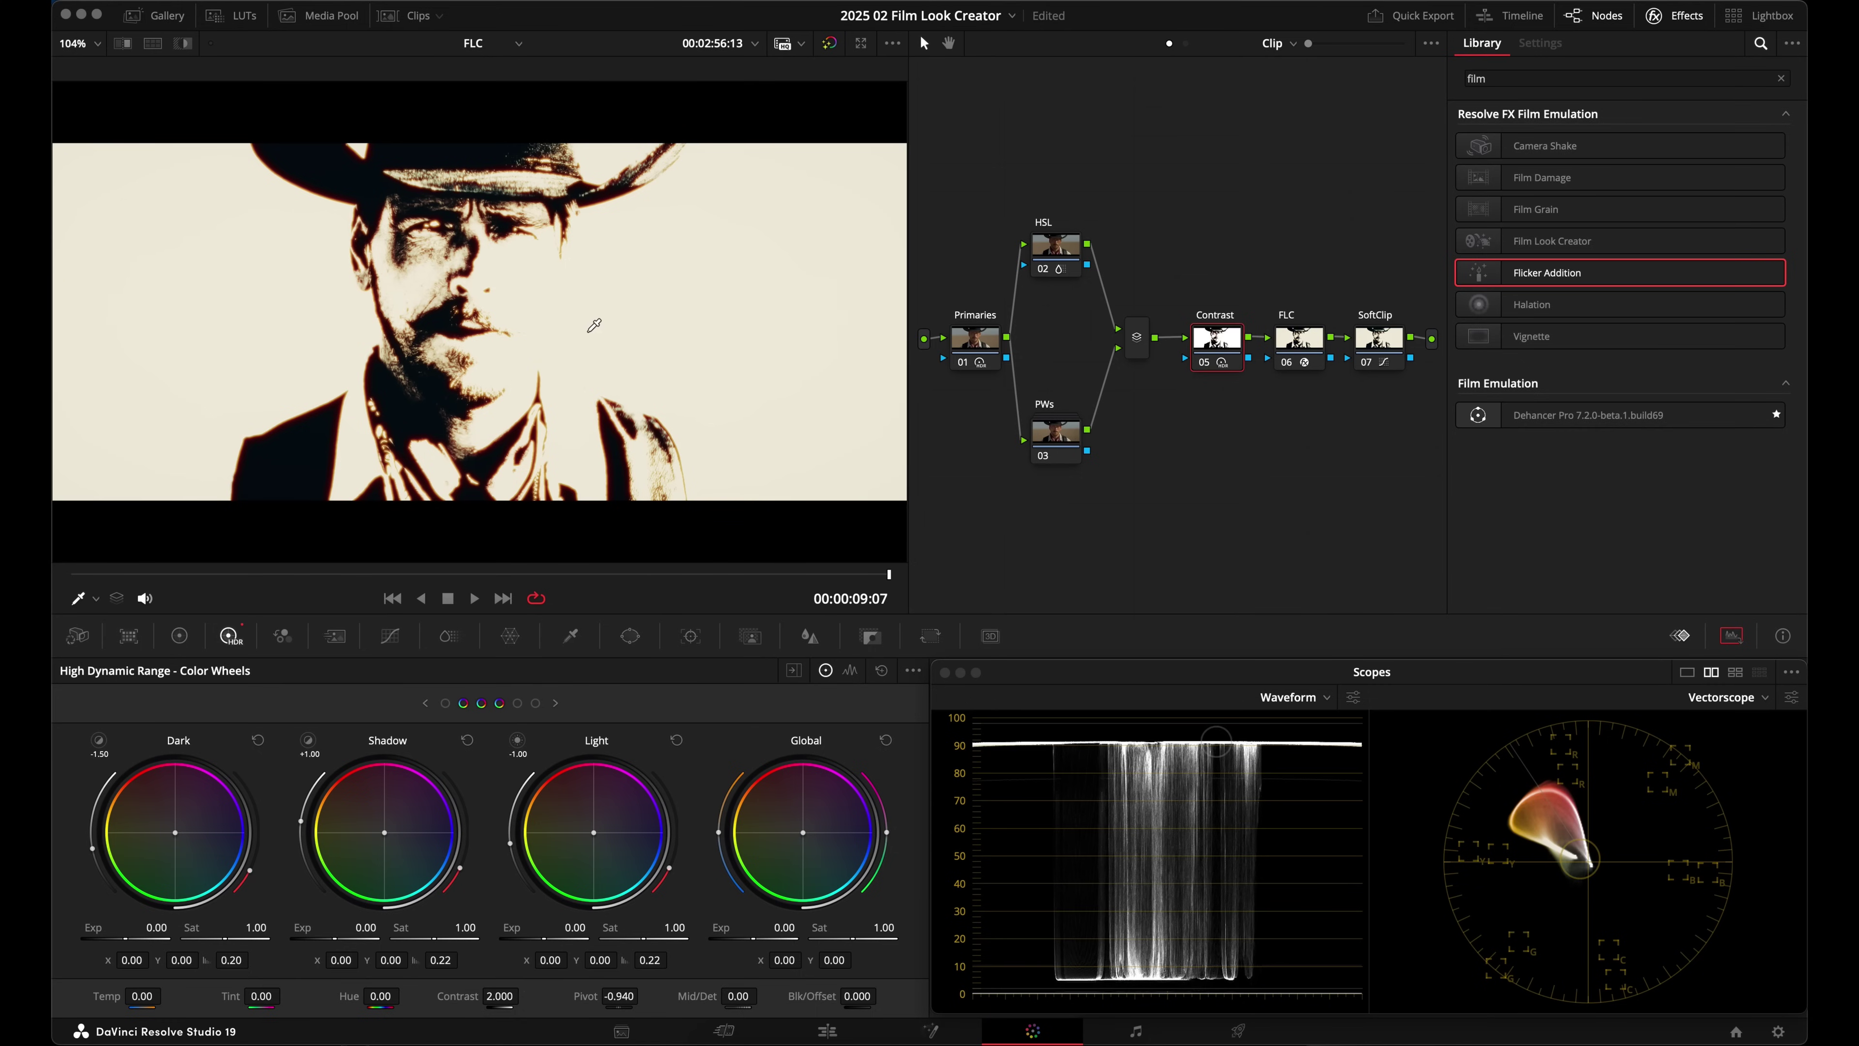
{"action": "left_click_drag", "start_coordinate": [589, 1000], "coordinate": [653, 994]}
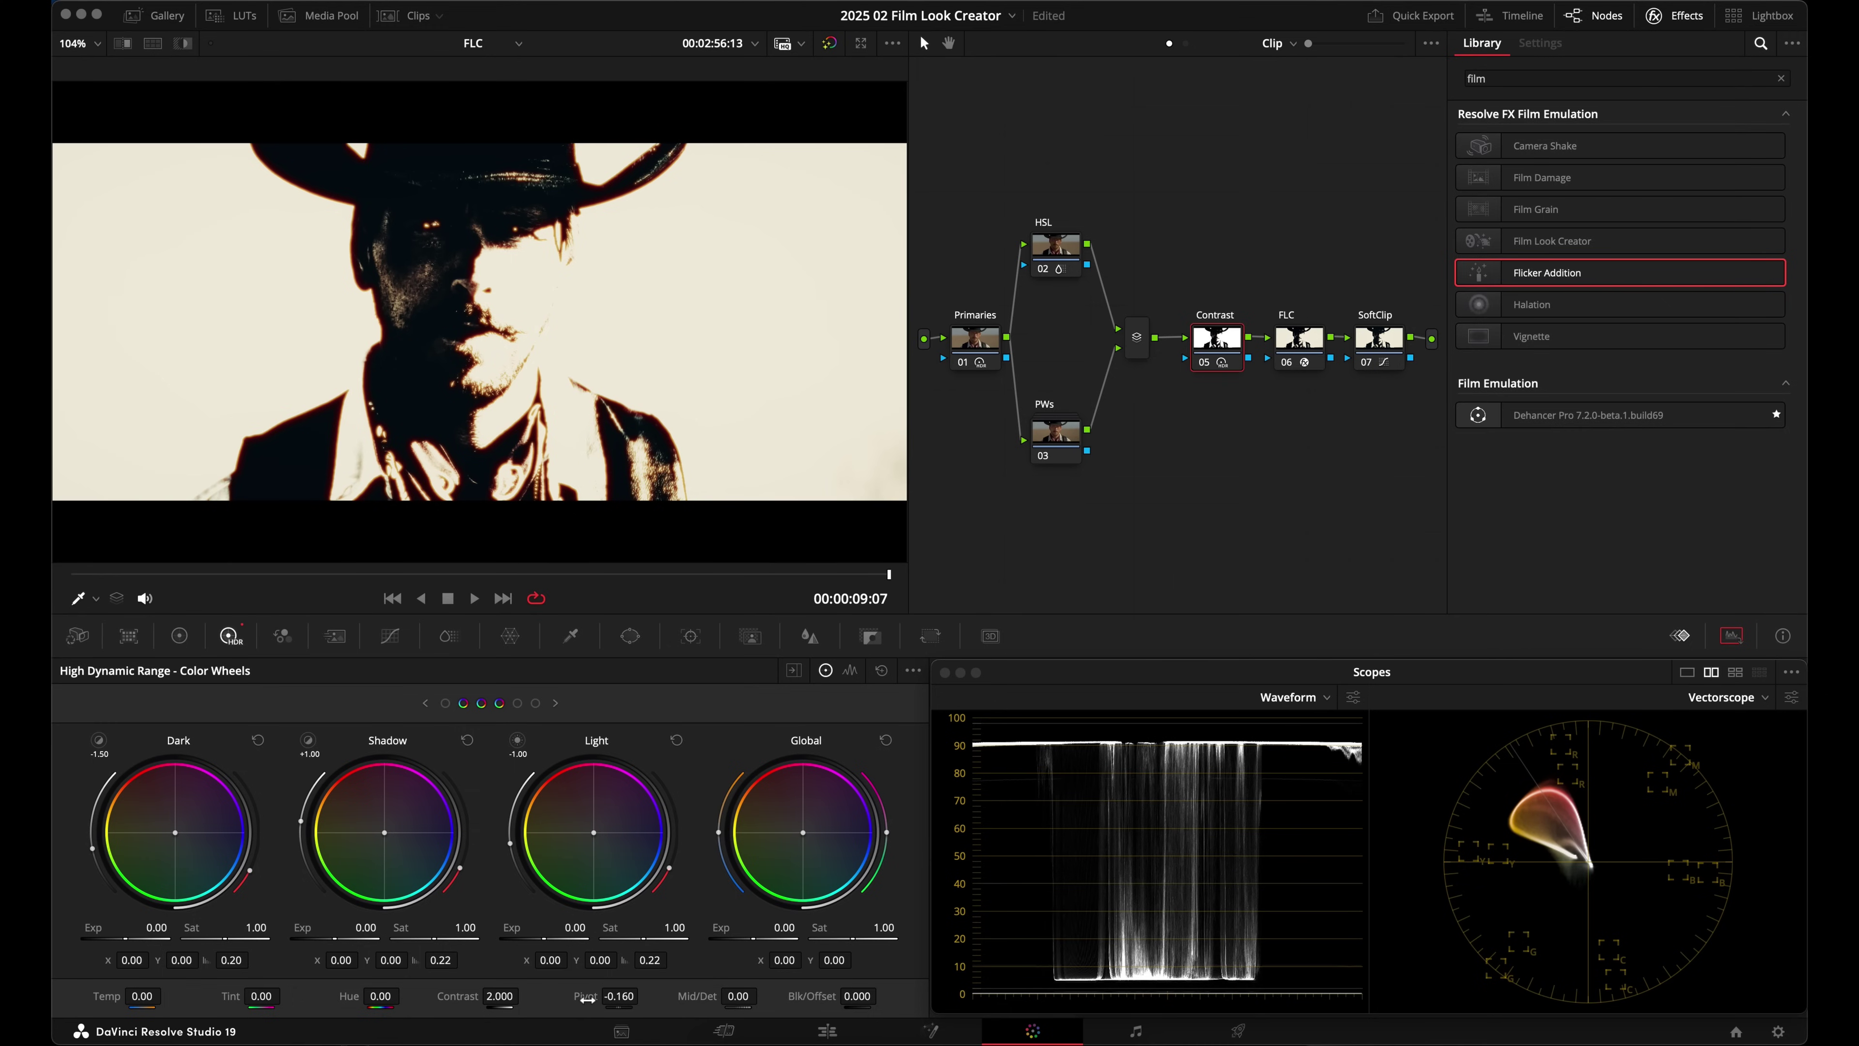
{"action": "left_click_drag", "start_coordinate": [586, 1000], "coordinate": [521, 1004]}
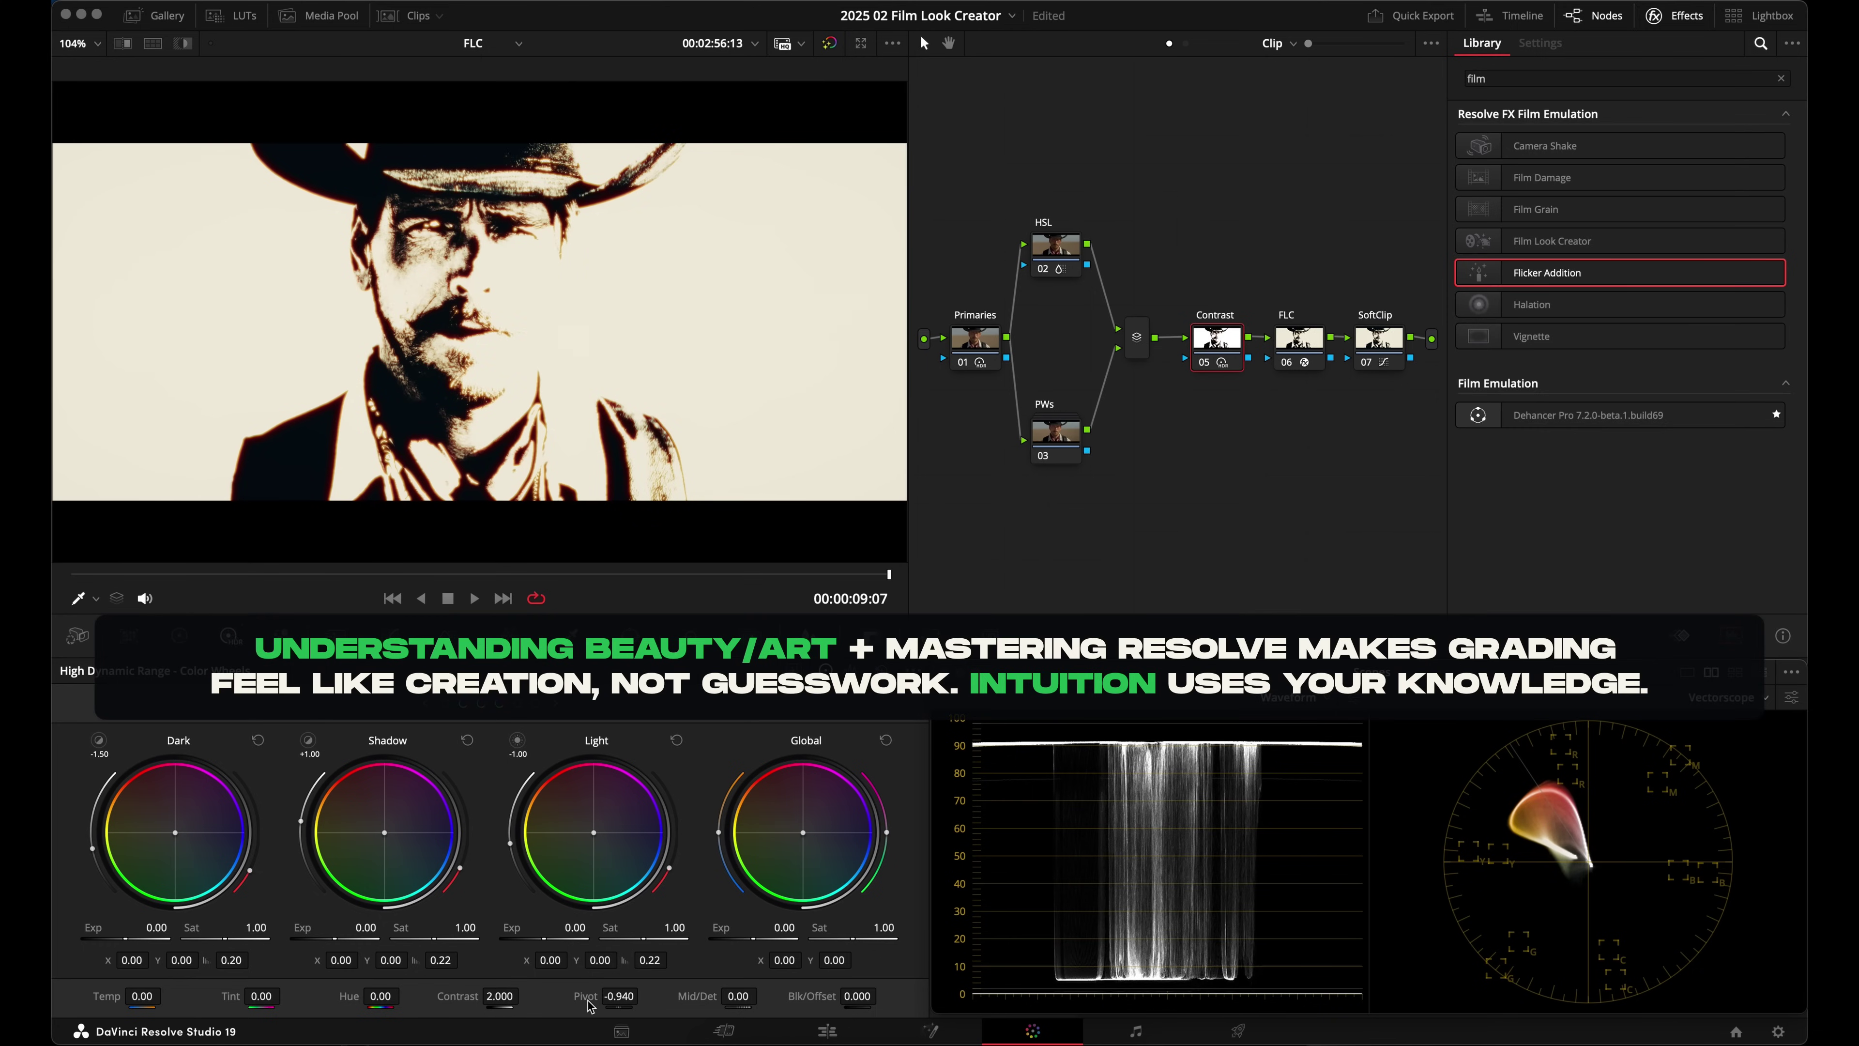
{"action": "left_click_drag", "start_coordinate": [590, 1005], "coordinate": [661, 967]}
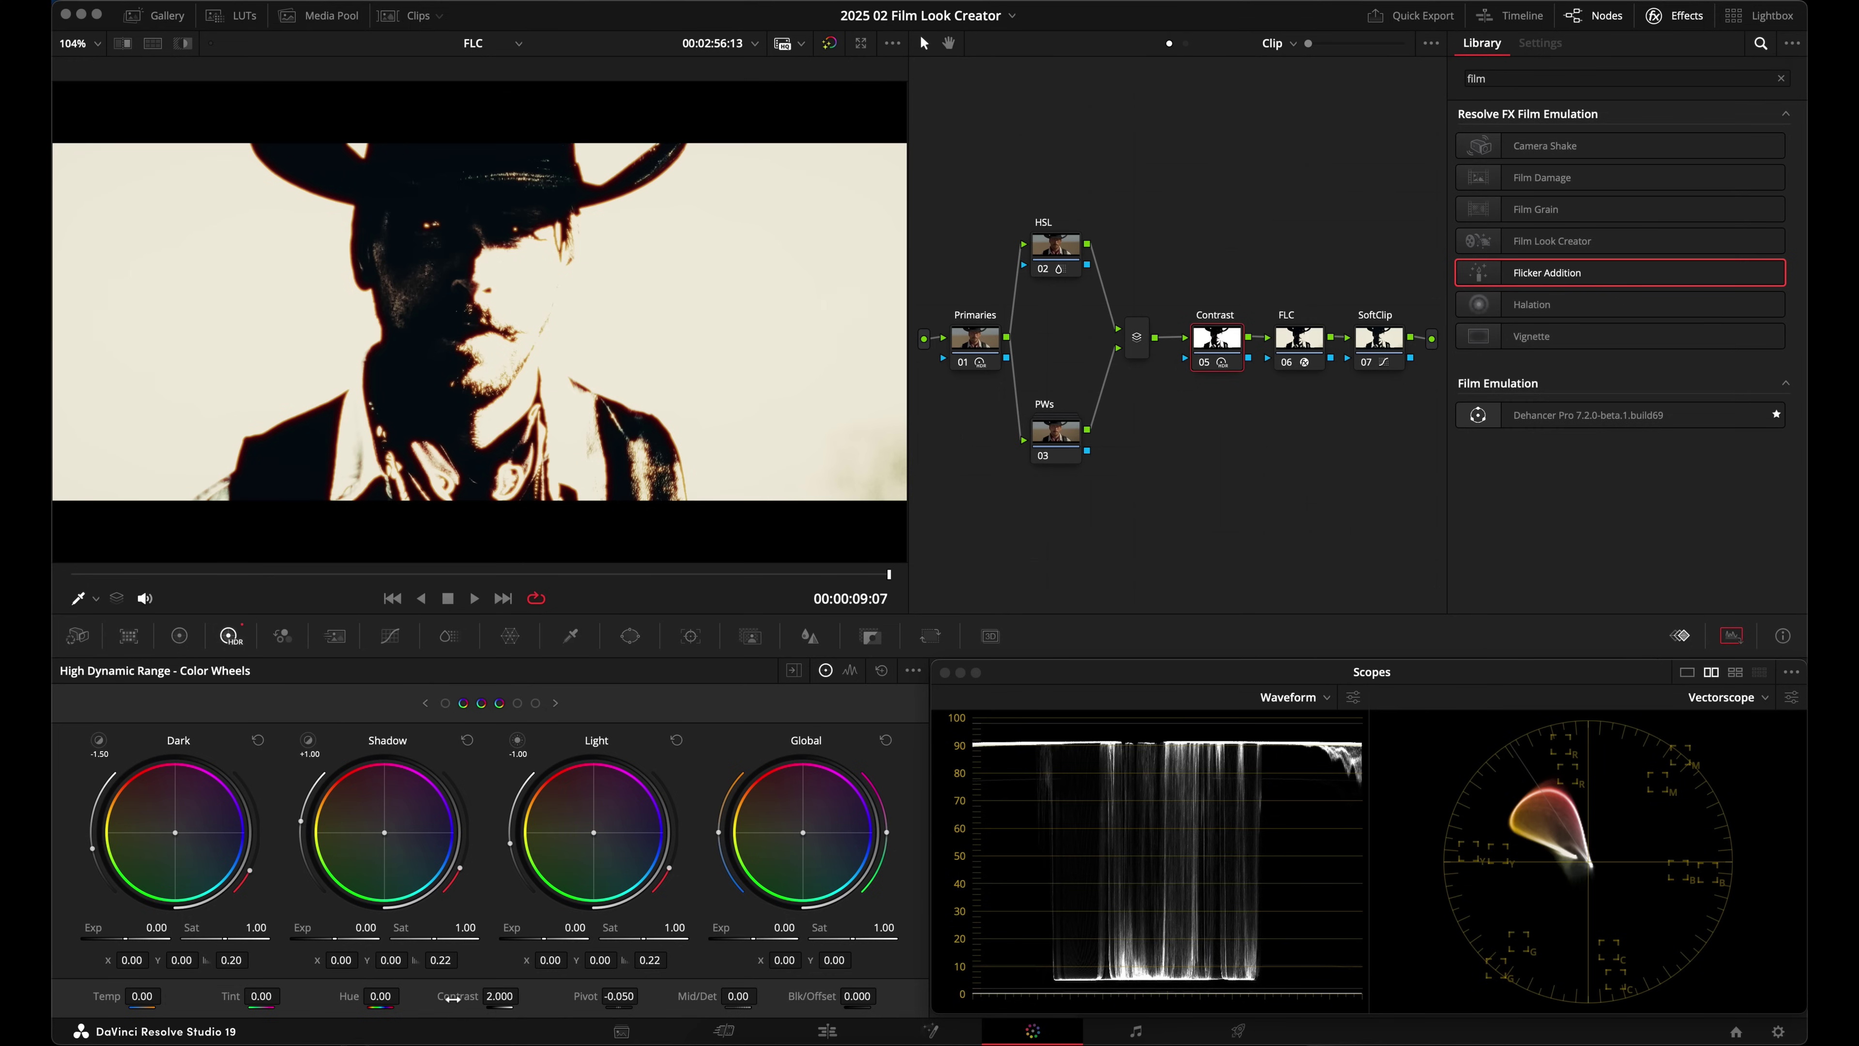
Step: Bypass the Contrast node to compare, then fine-tune the pivot to -0.450
{"action": "key", "text": "super+d"}
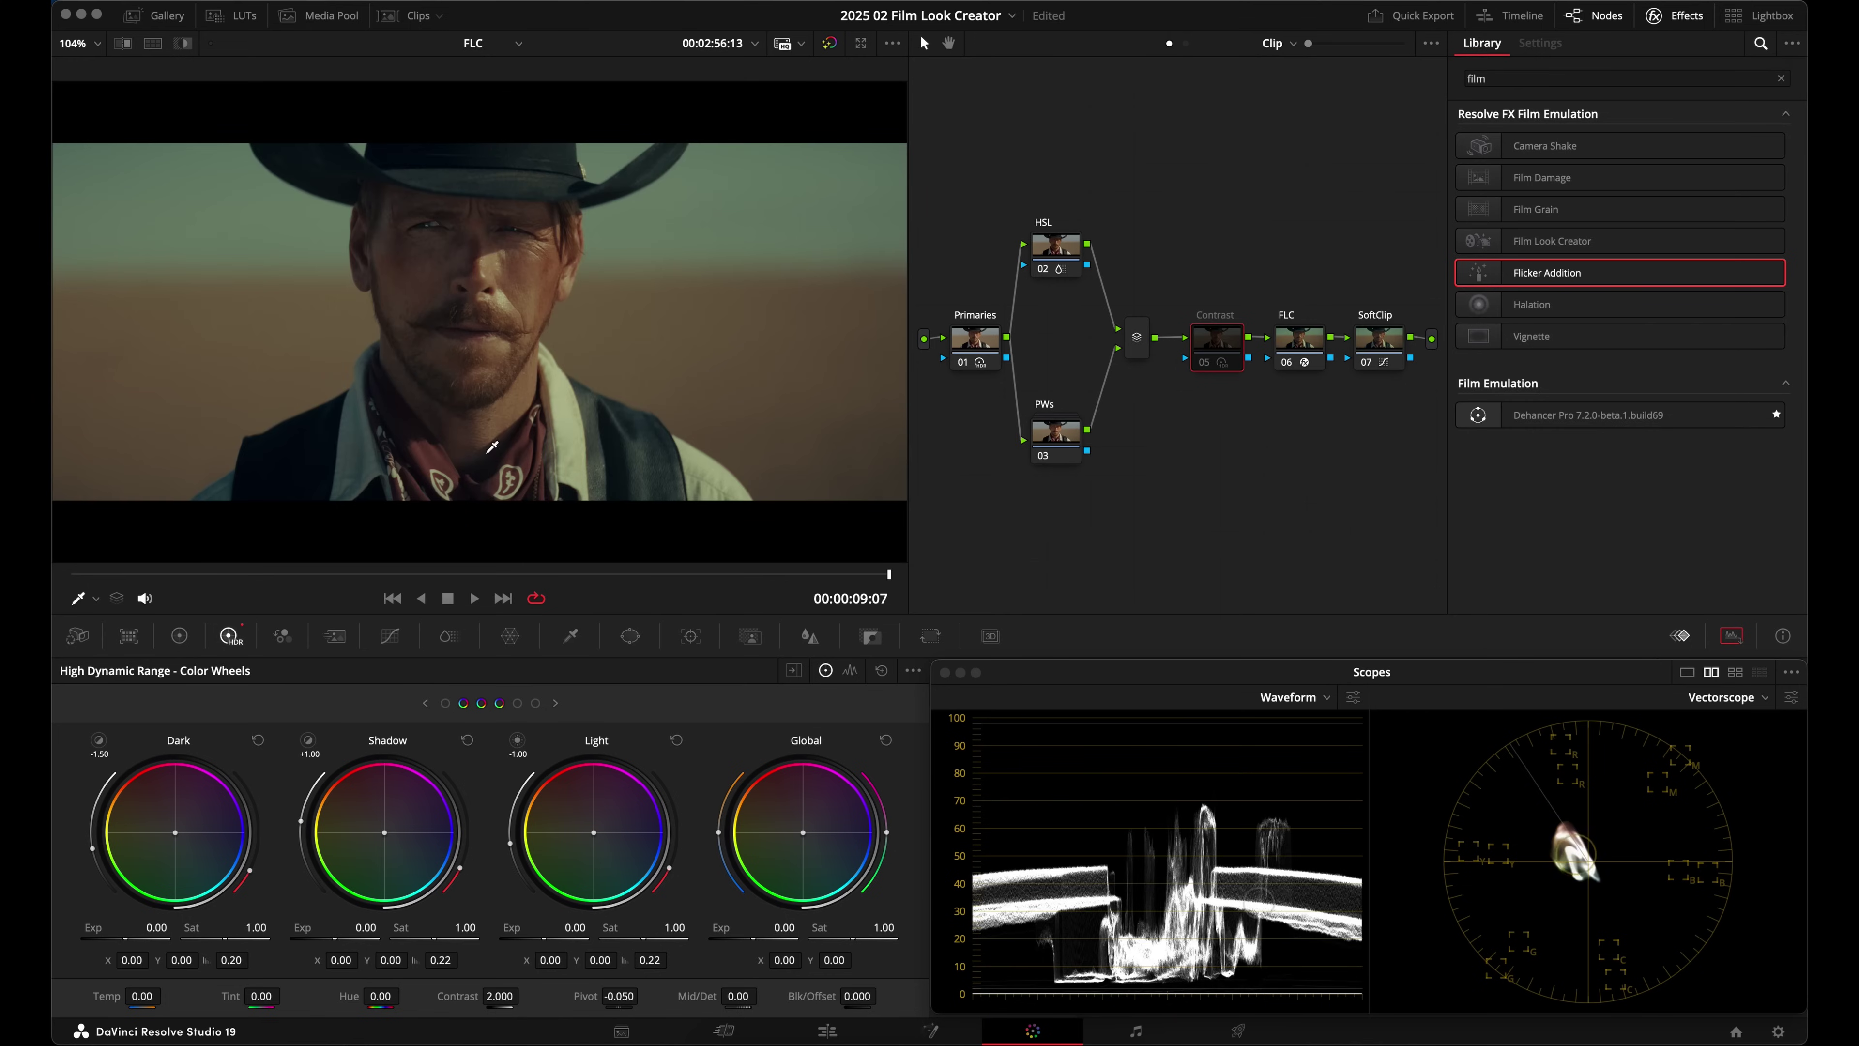
{"action": "key", "text": "super+d"}
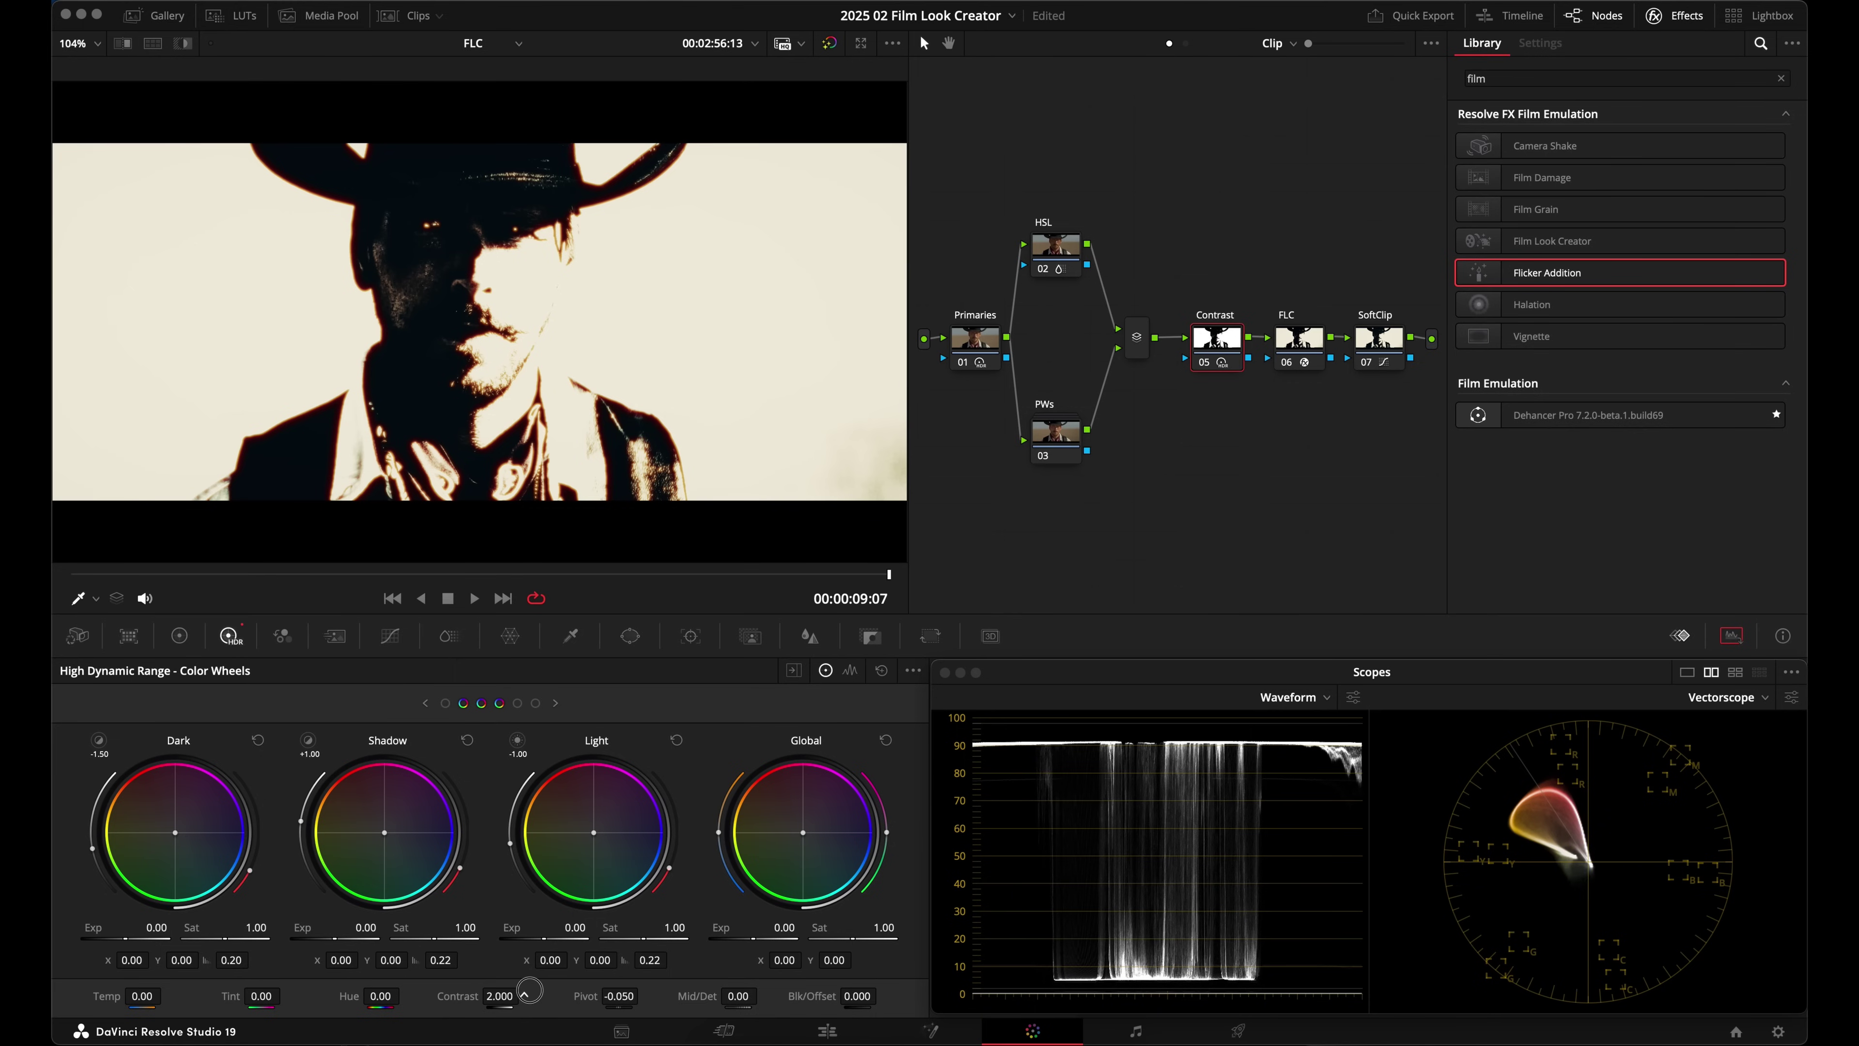
{"action": "left_click_drag", "start_coordinate": [584, 996], "coordinate": [481, 1001]}
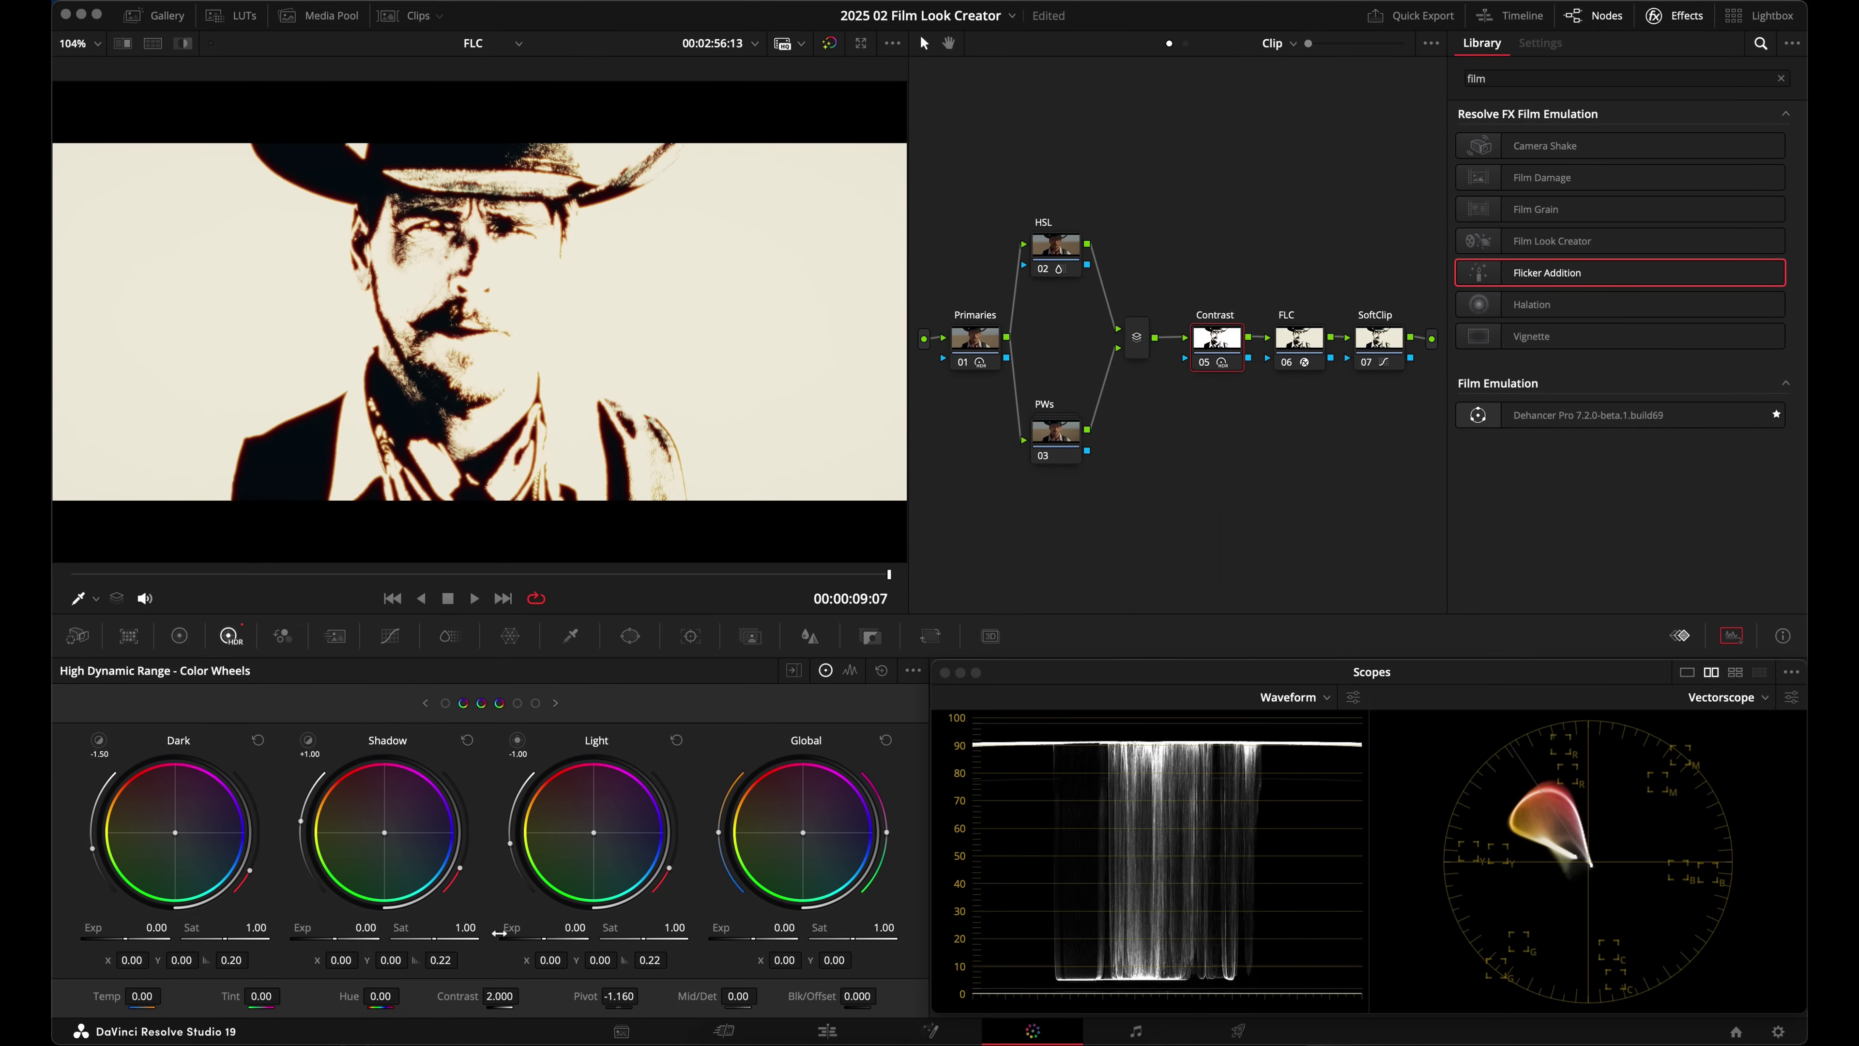
{"action": "left_click_drag", "start_coordinate": [582, 995], "coordinate": [644, 977]}
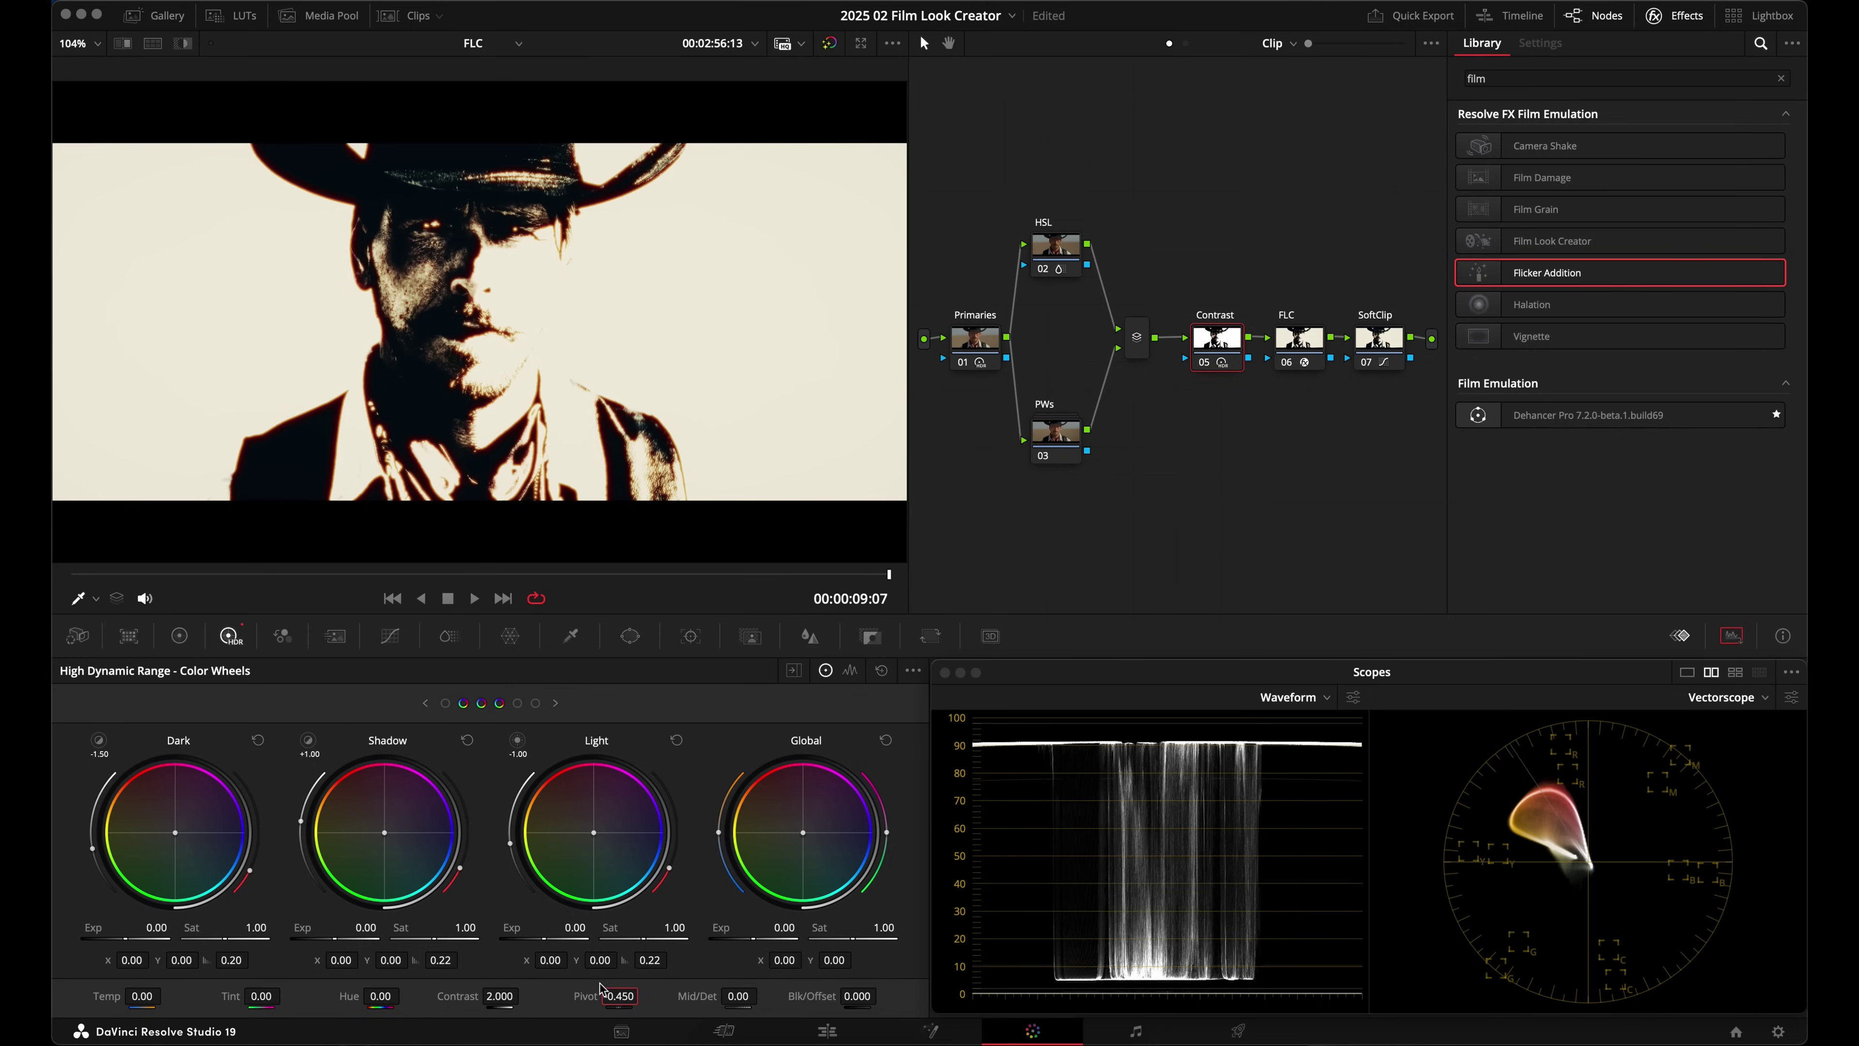
Step: Lower HDR contrast to about 1.022, then split-screen compare clips 03–05
{"action": "left_click_drag", "start_coordinate": [459, 1000], "coordinate": [465, 999]}
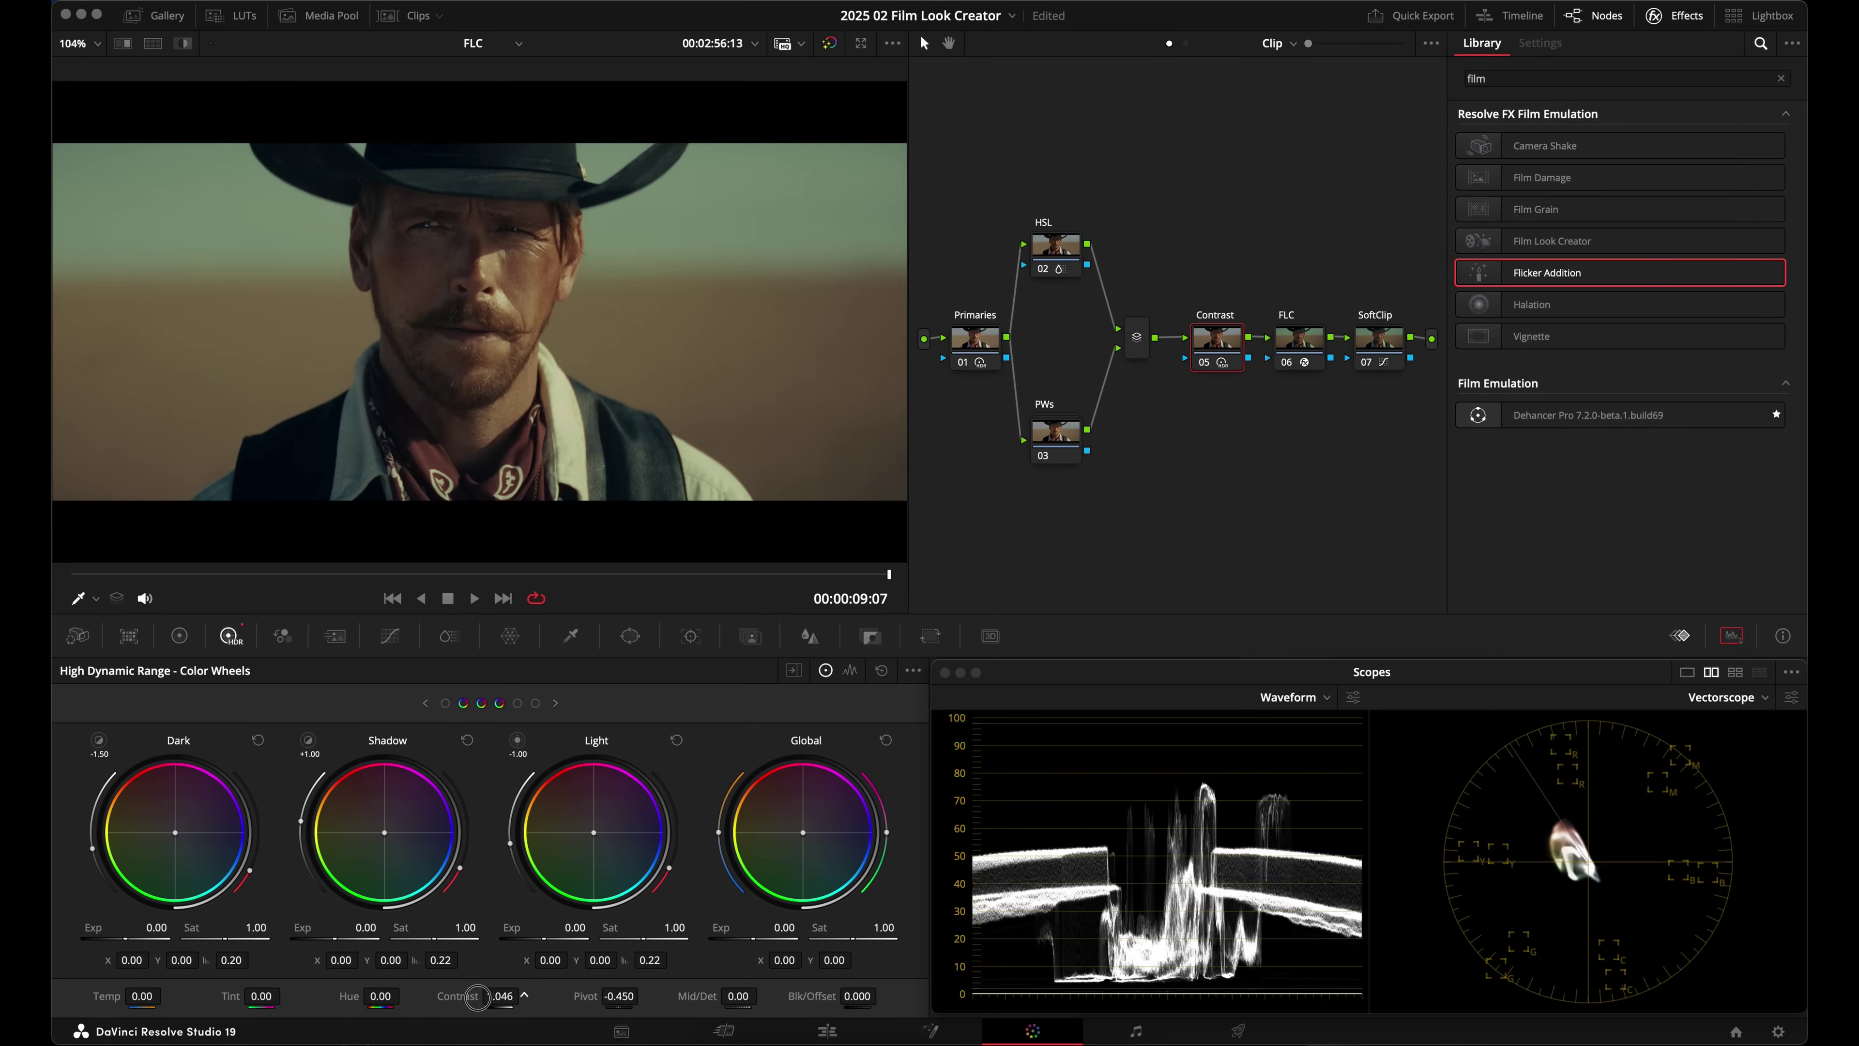
{"action": "left_click_drag", "start_coordinate": [465, 1000], "coordinate": [478, 997]}
{"action": "key", "text": "ctrl+z"}
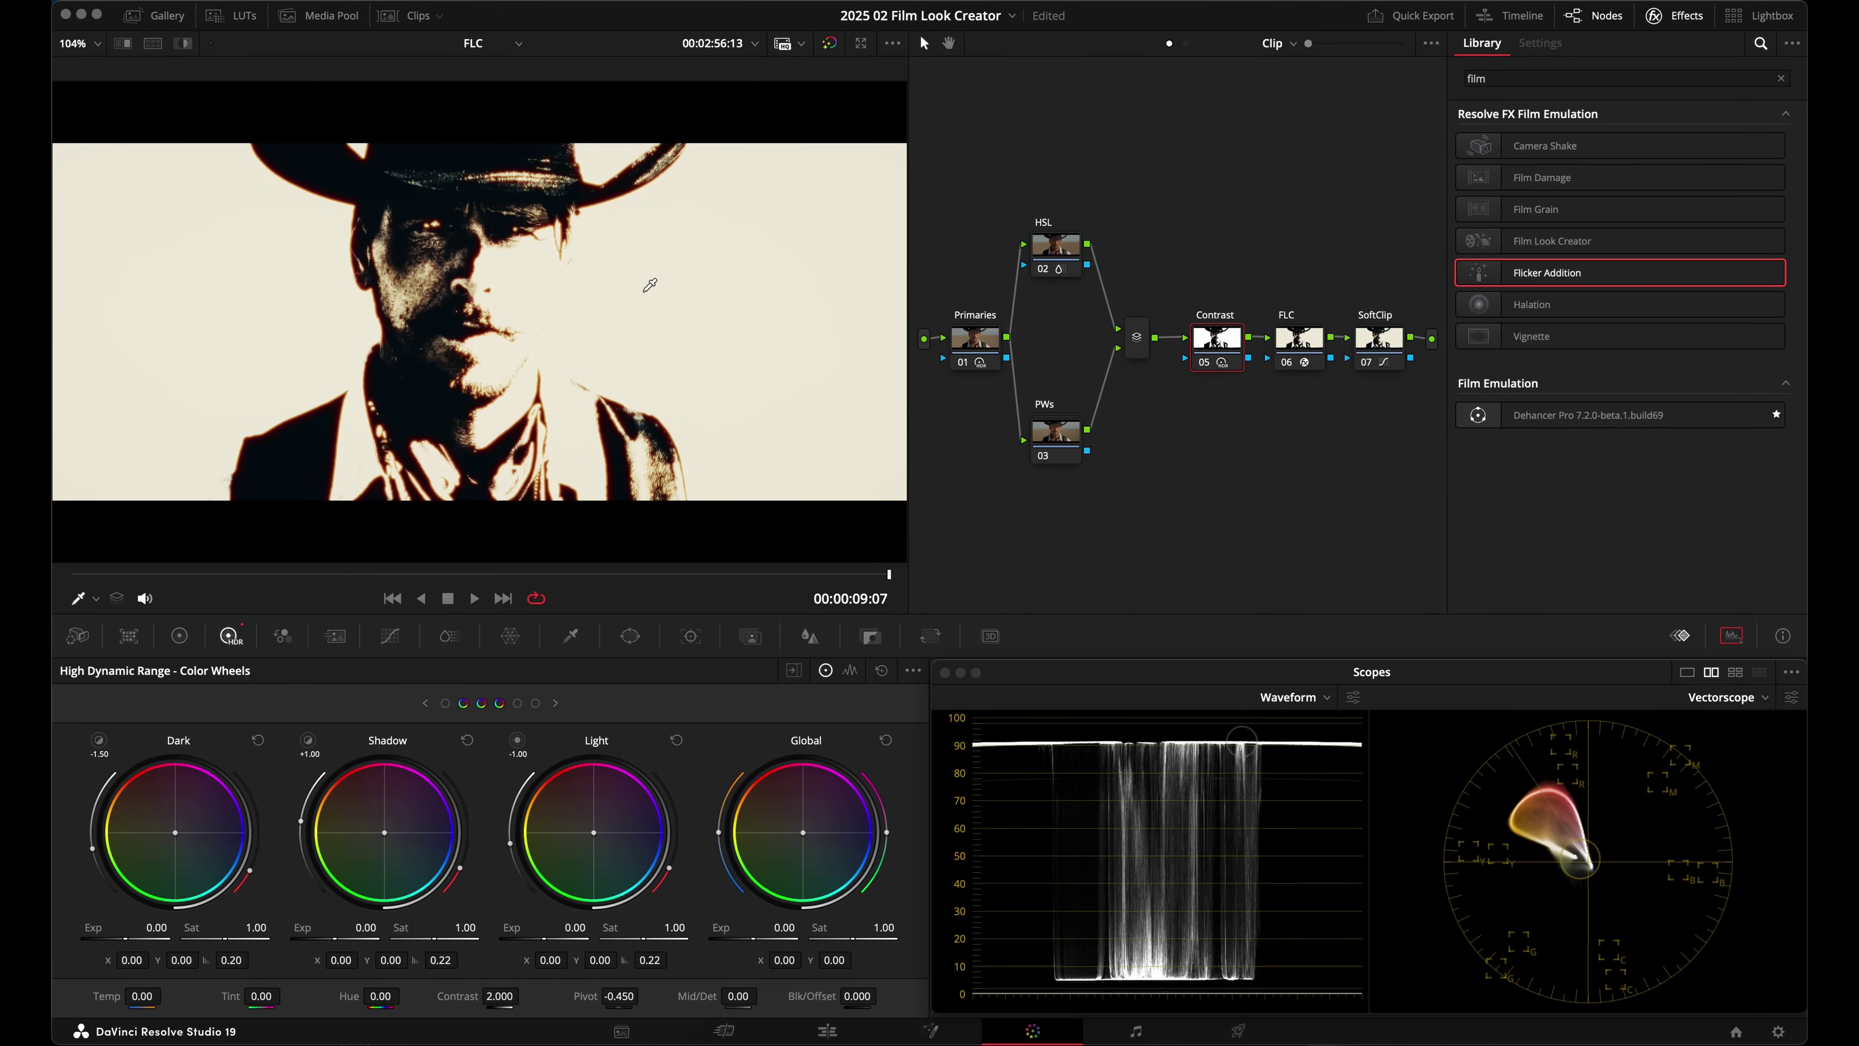
{"action": "left_click_drag", "start_coordinate": [488, 997], "coordinate": [478, 996]}
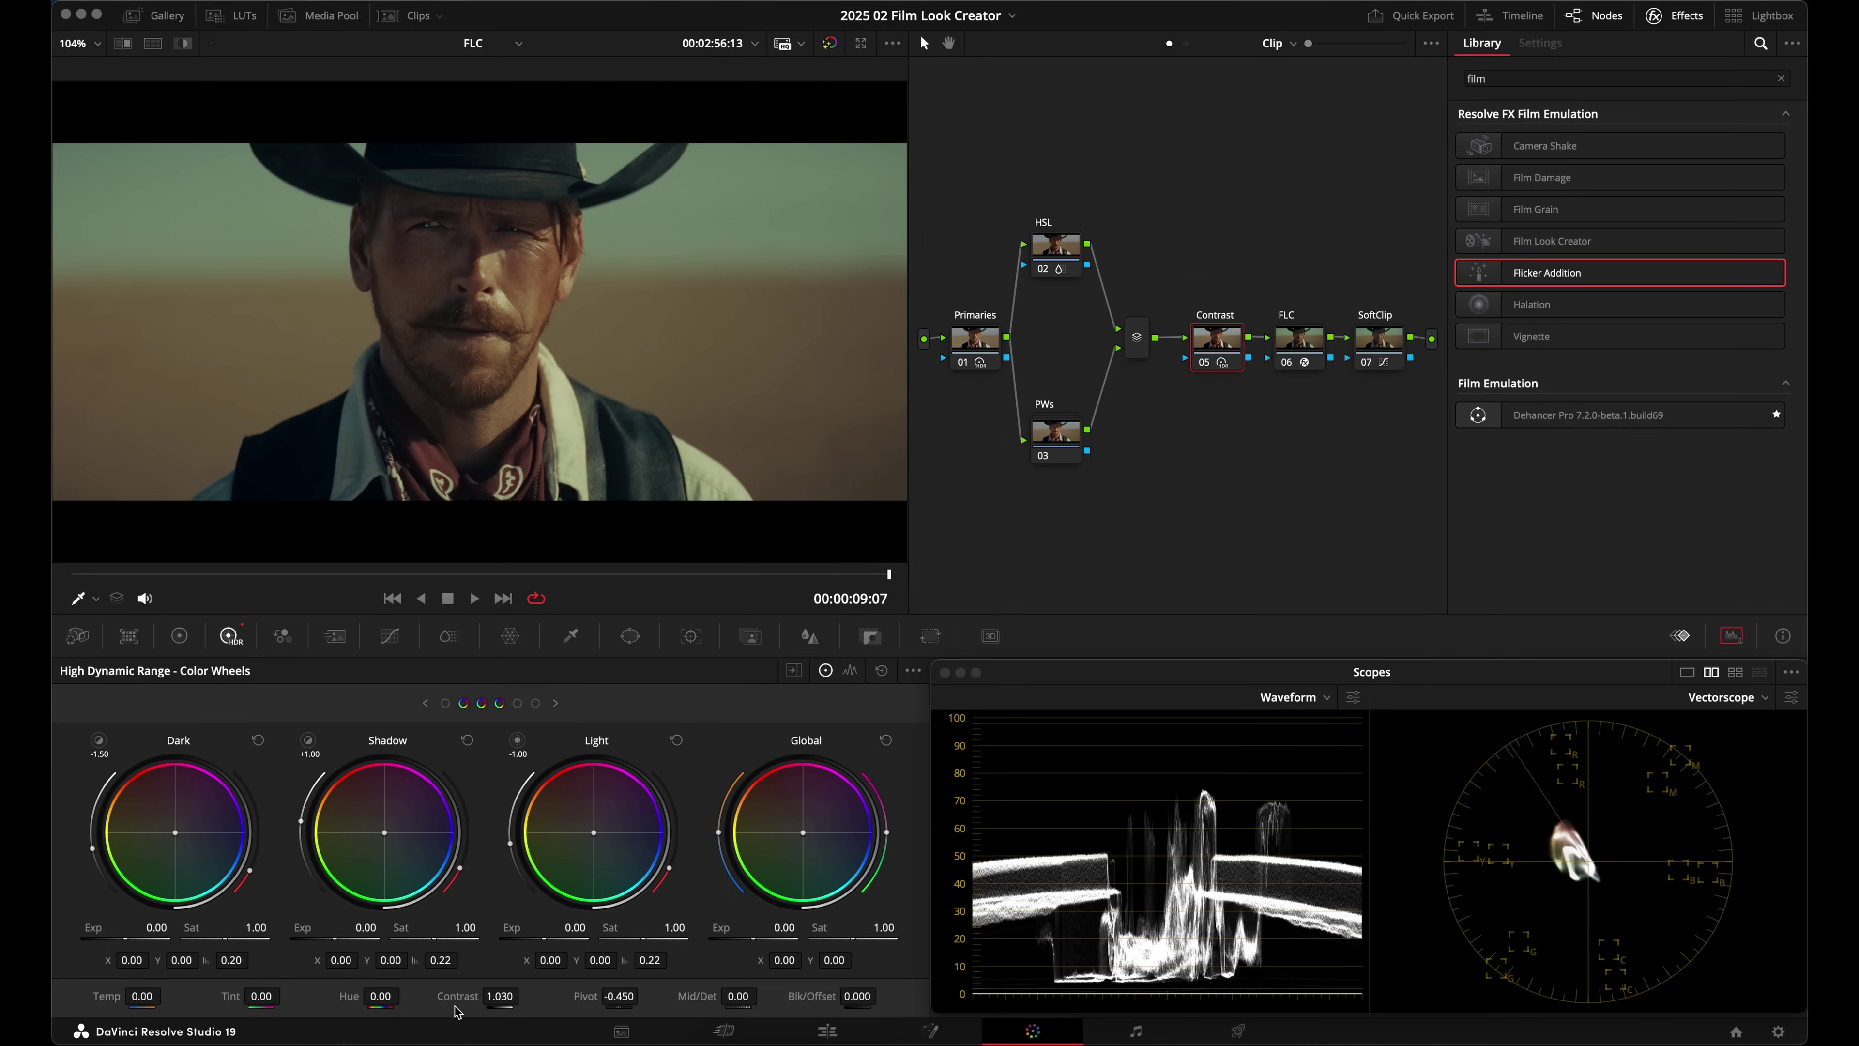
{"action": "left_click_drag", "start_coordinate": [452, 997], "coordinate": [455, 997]}
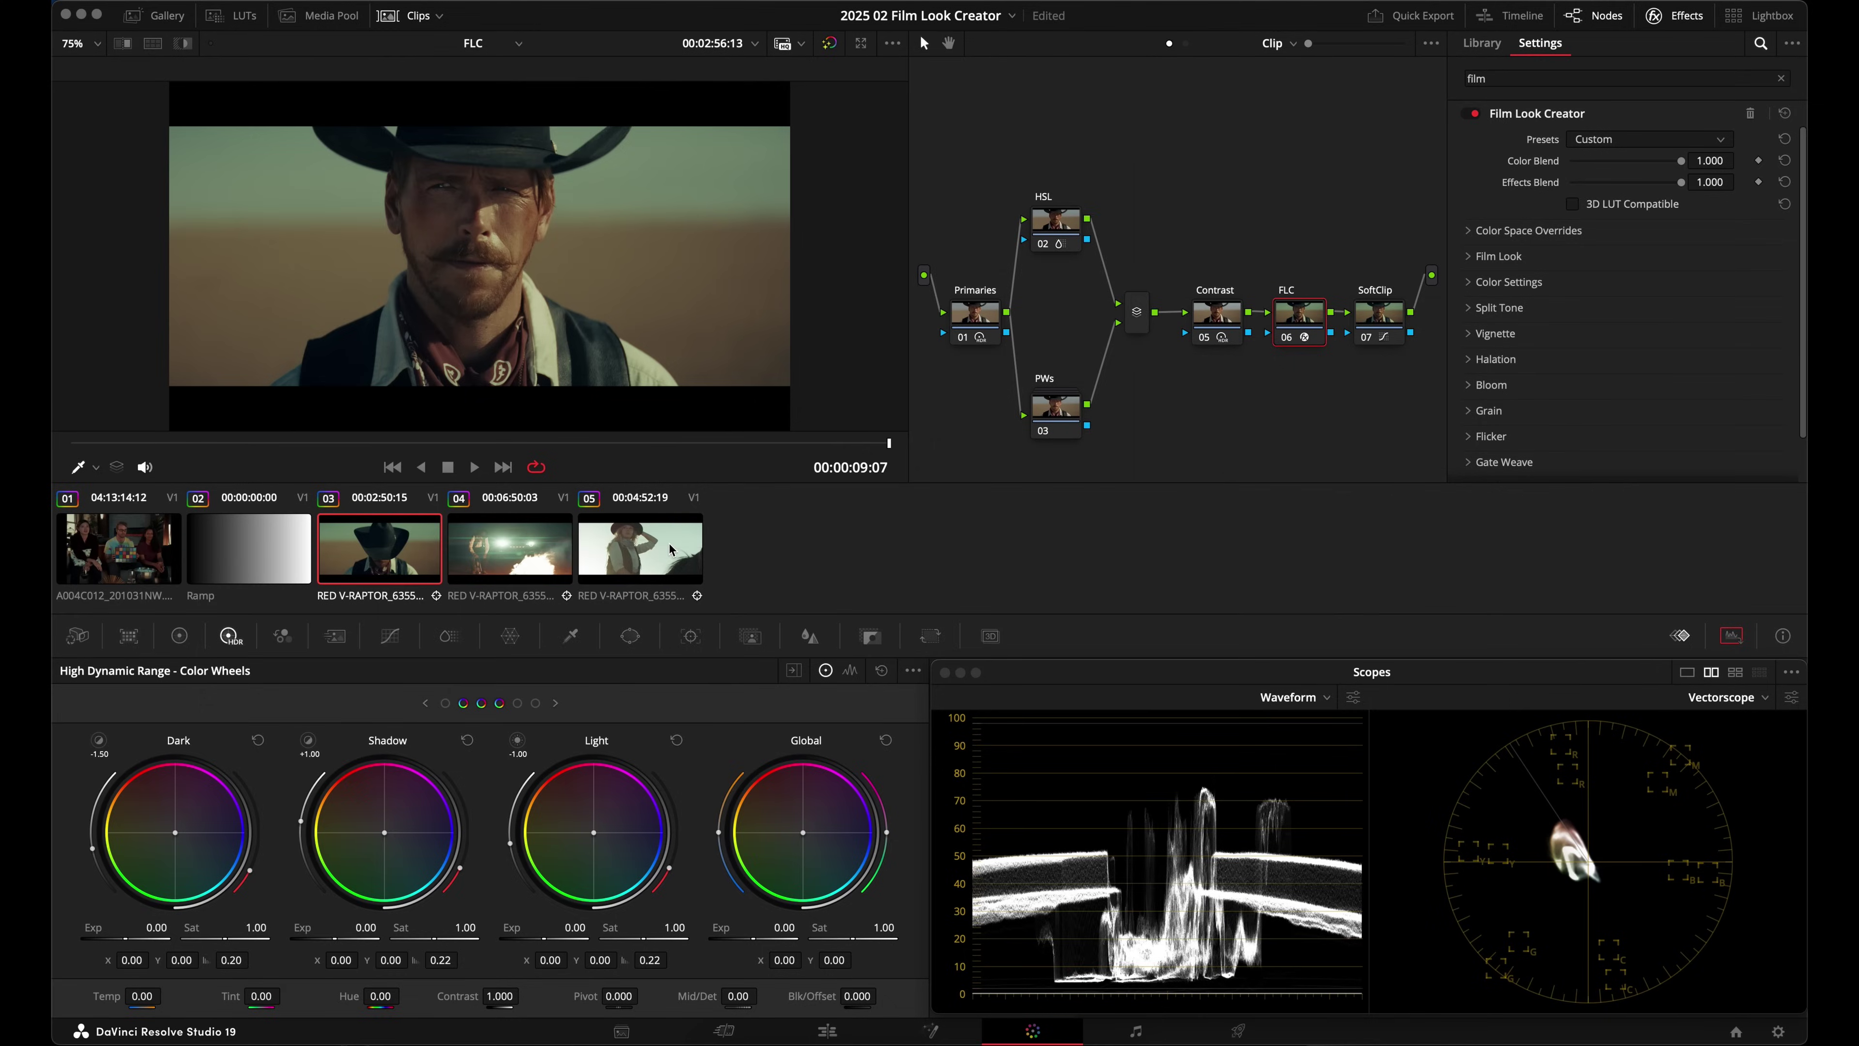
{"action": "left_click", "coordinate": [671, 549], "text": "shift"}
{"action": "key", "text": "ctrl+alt+w"}
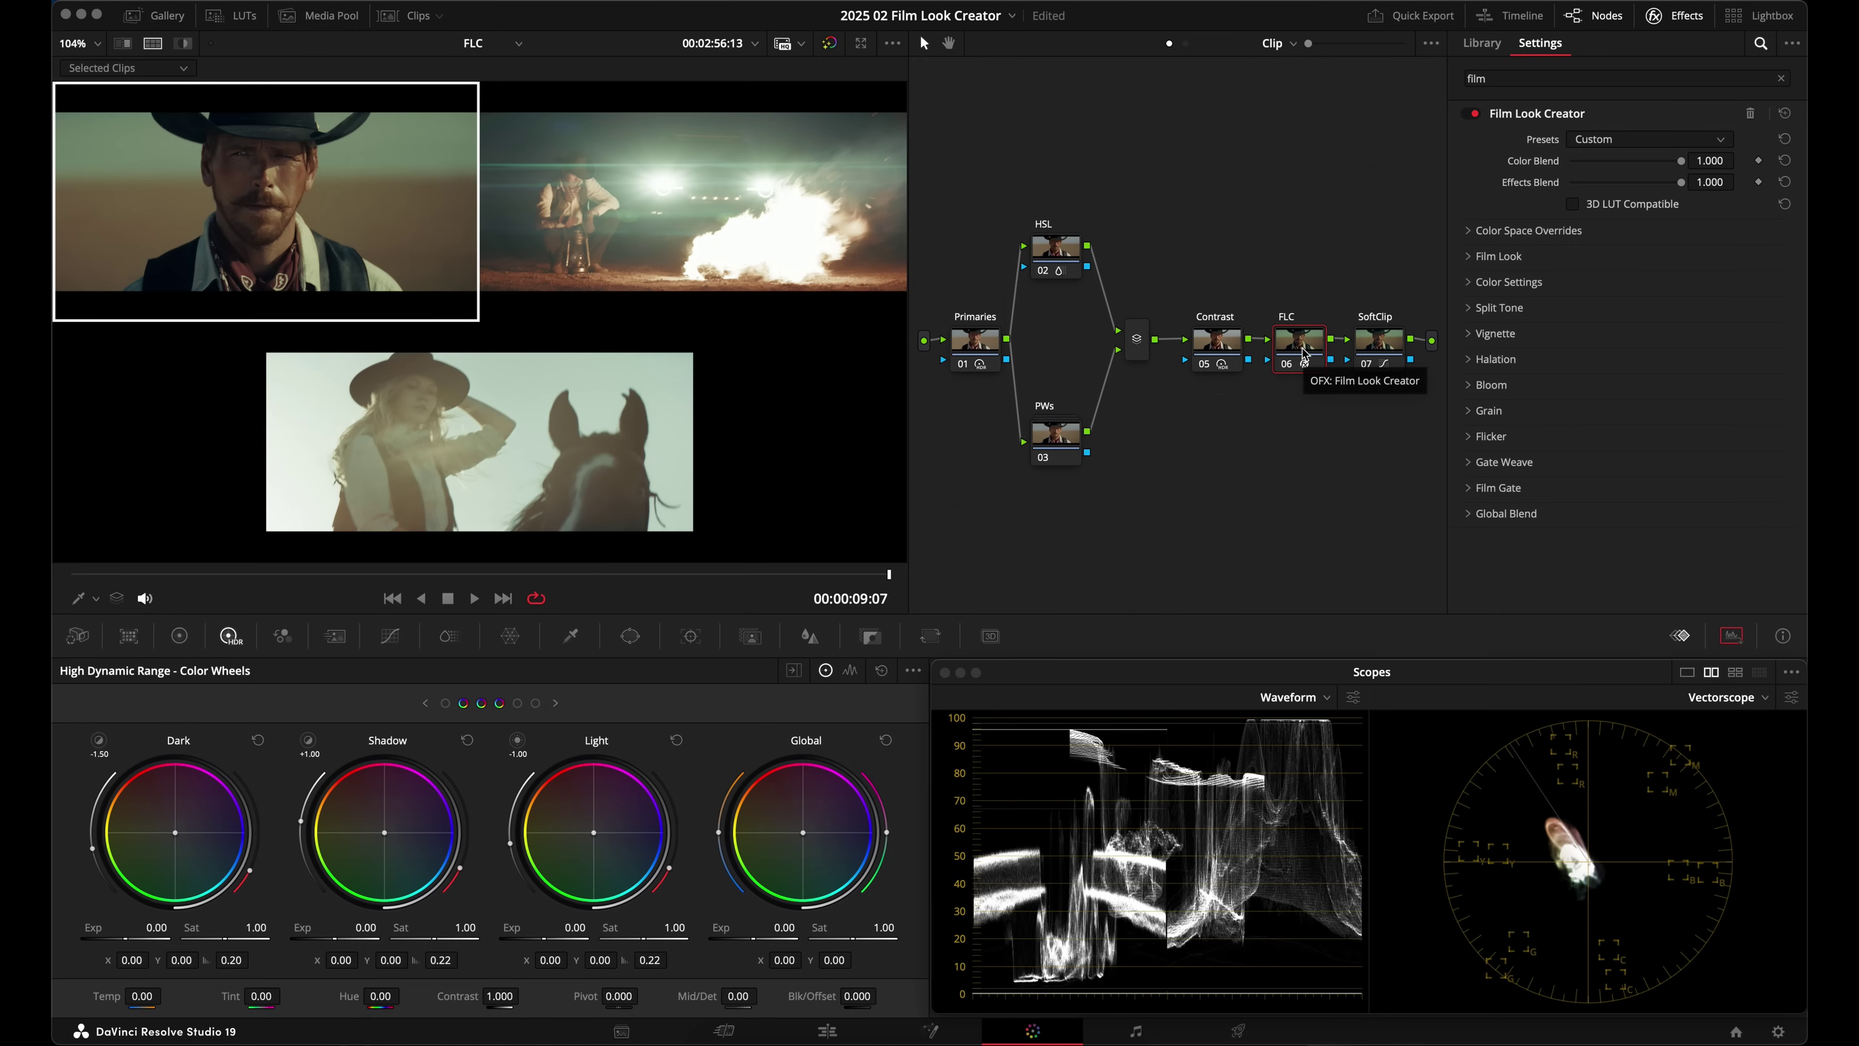
Step: Leave split-screen view and save the FLC node as a shared node
{"action": "key", "text": "ctrl+alt+w"}
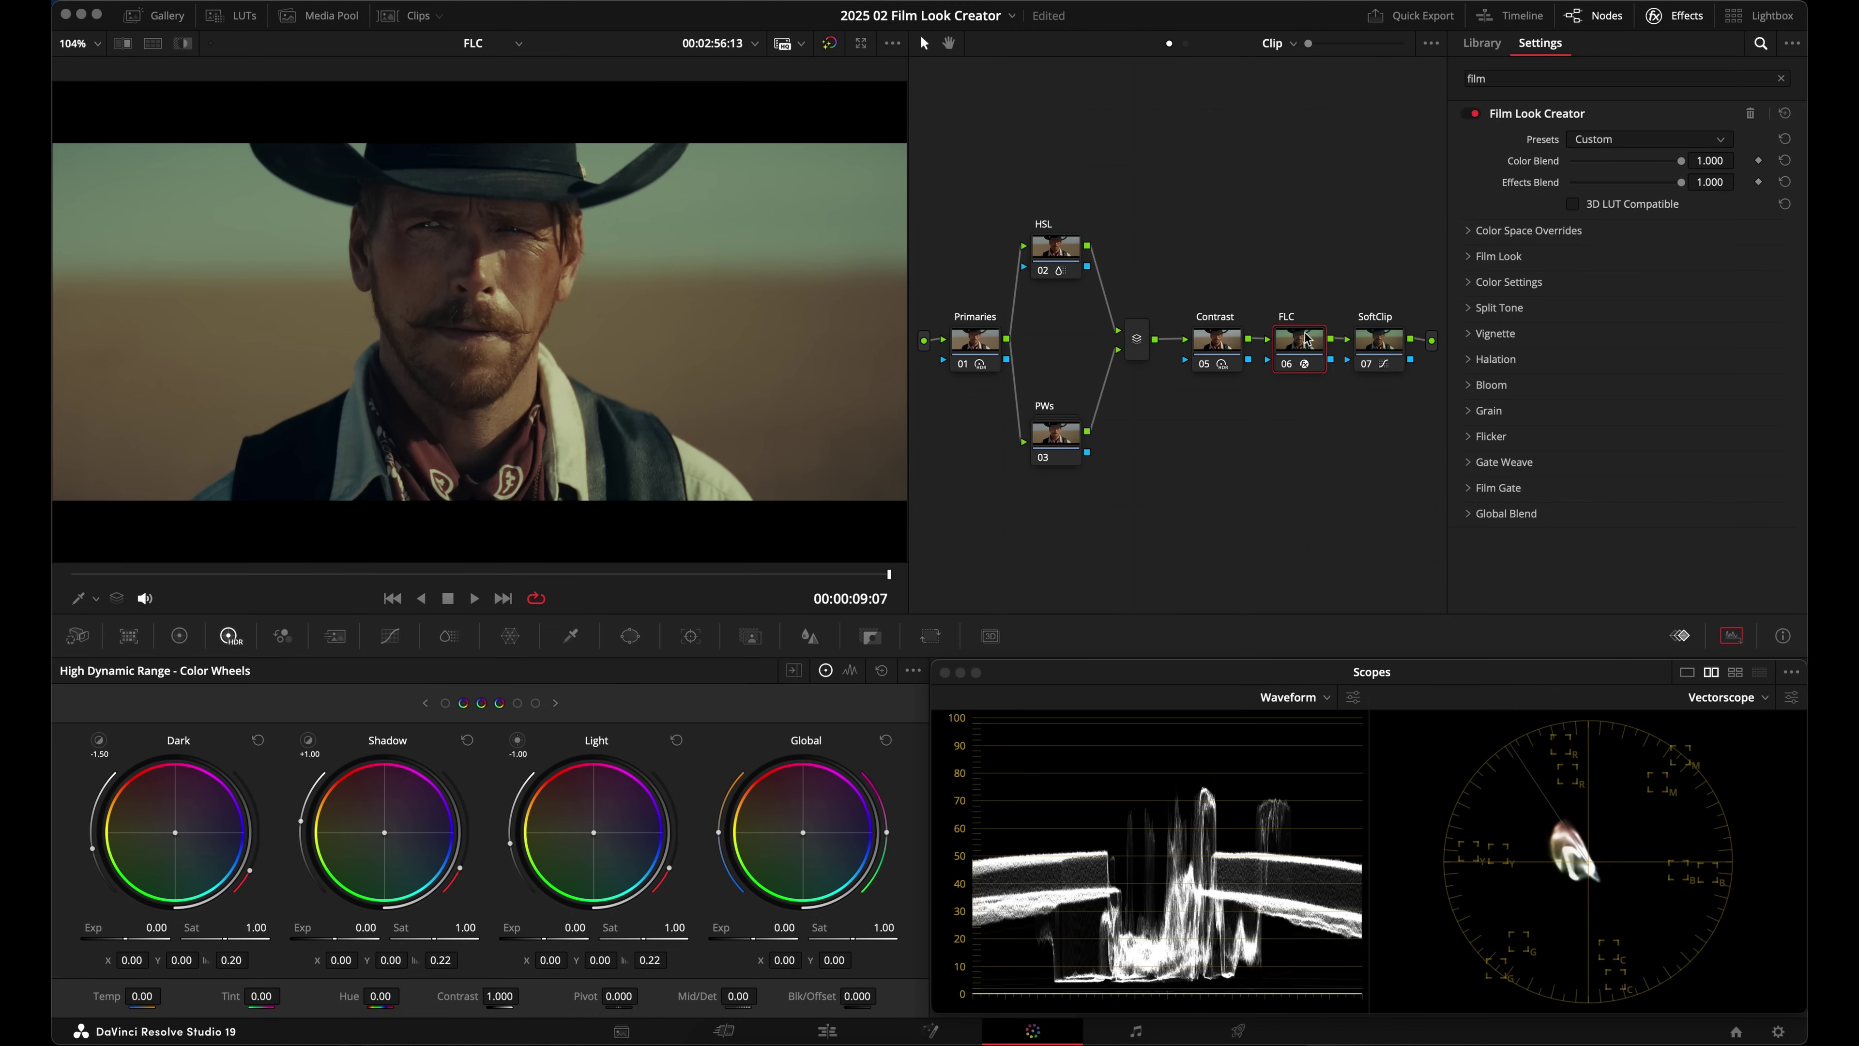
{"action": "right_click", "coordinate": [1307, 339]}
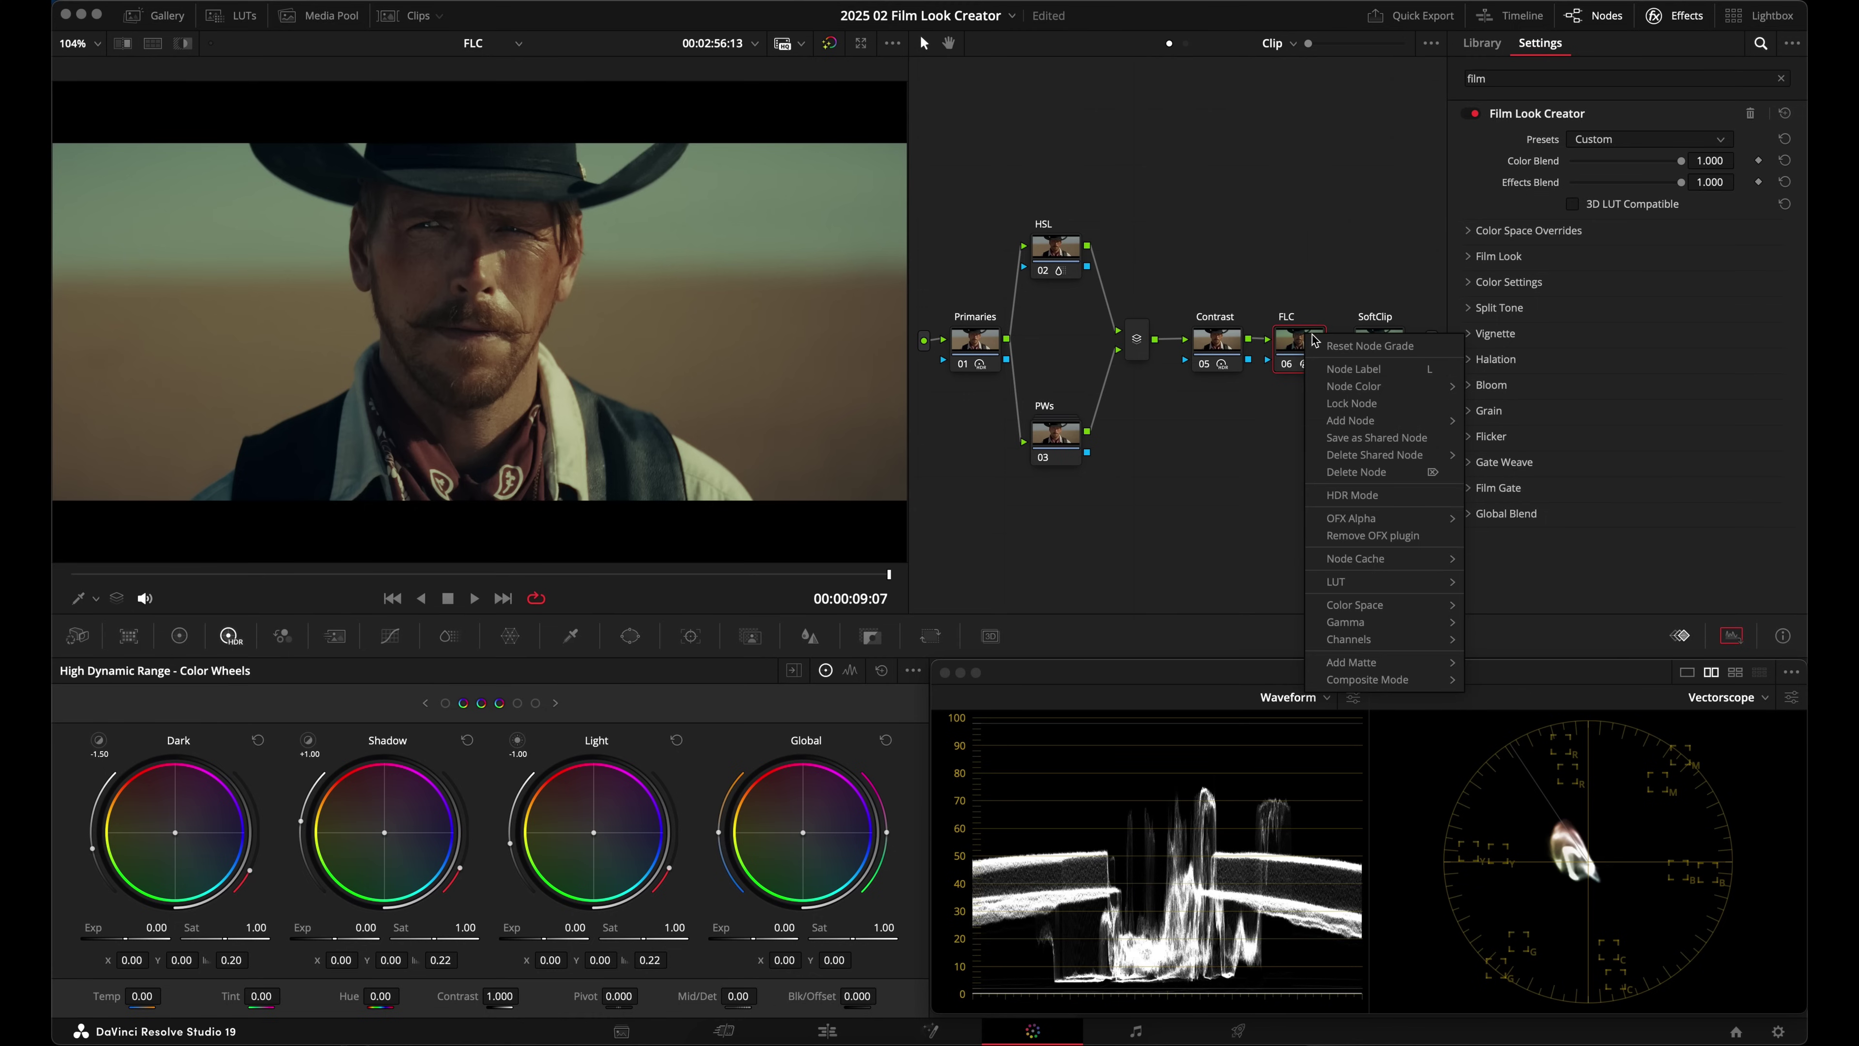
{"action": "left_click", "coordinate": [1376, 437]}
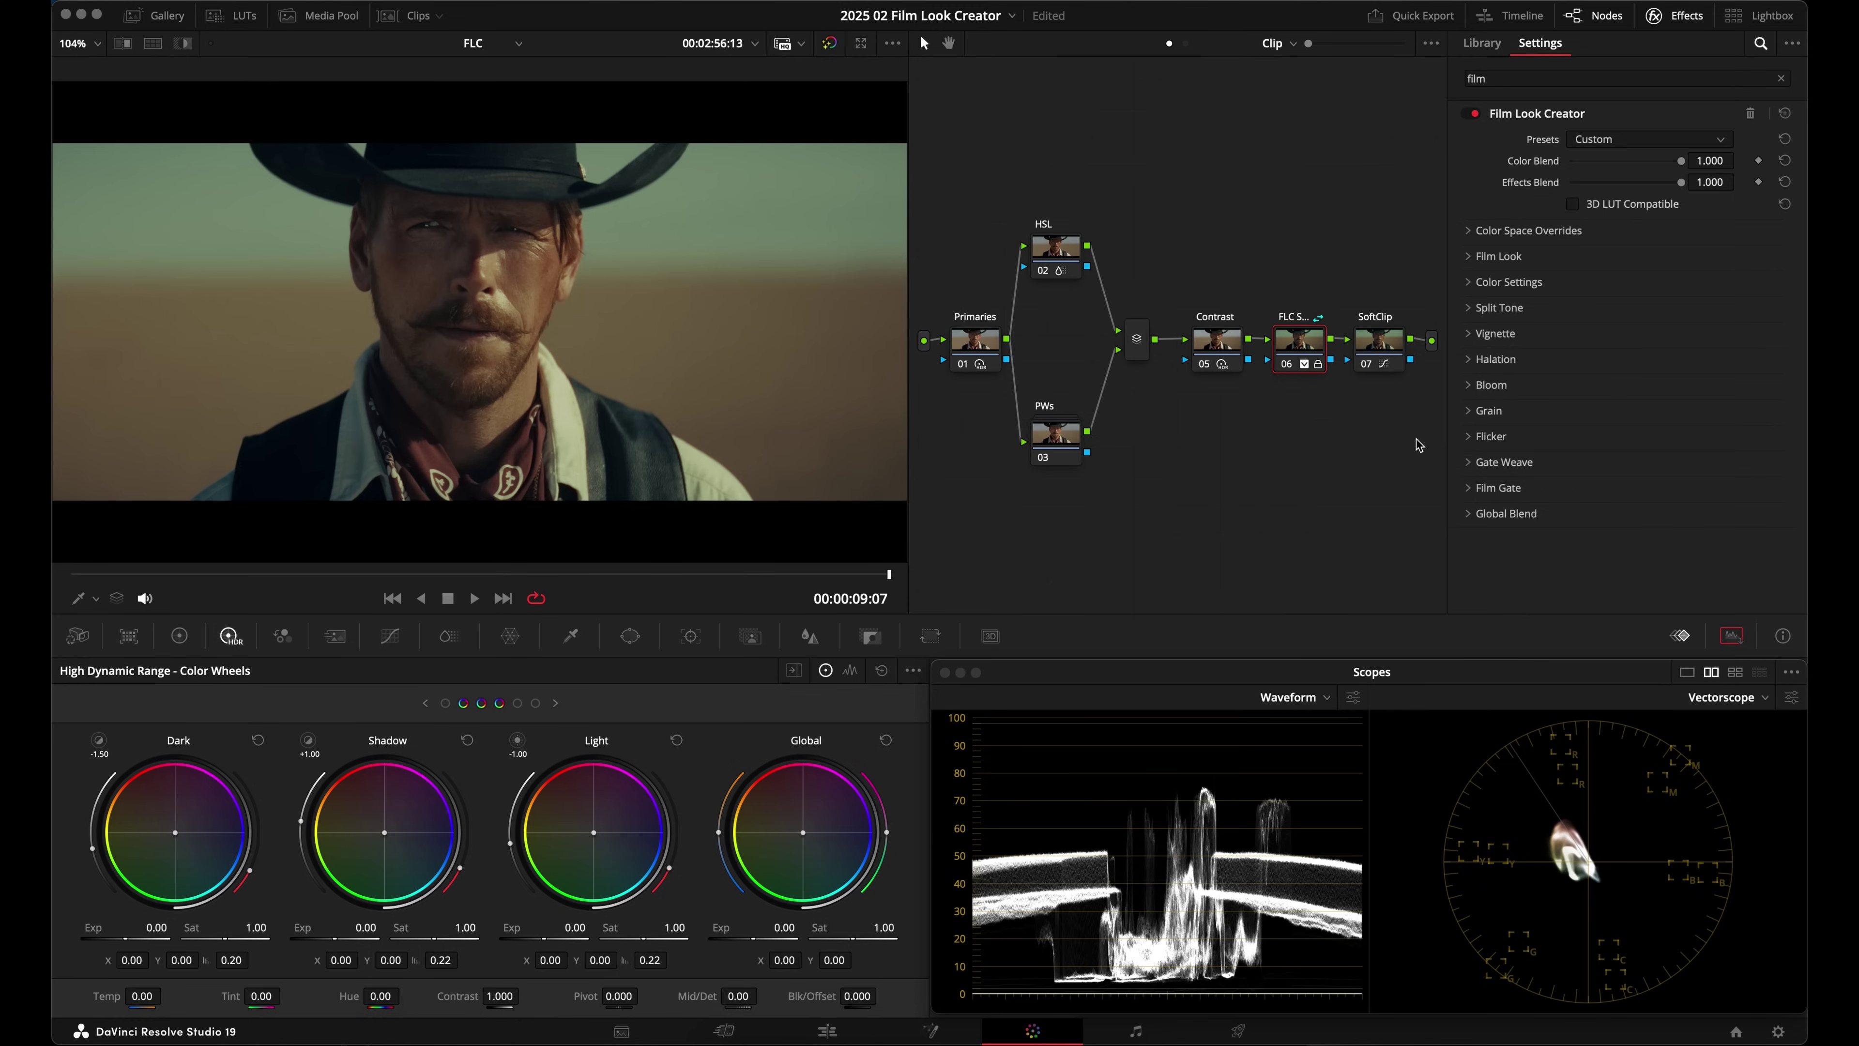
Step: Unlock the shared node and relabel it 'FLC', with clip thumbnails shown
{"action": "right_click", "coordinate": [1307, 331]}
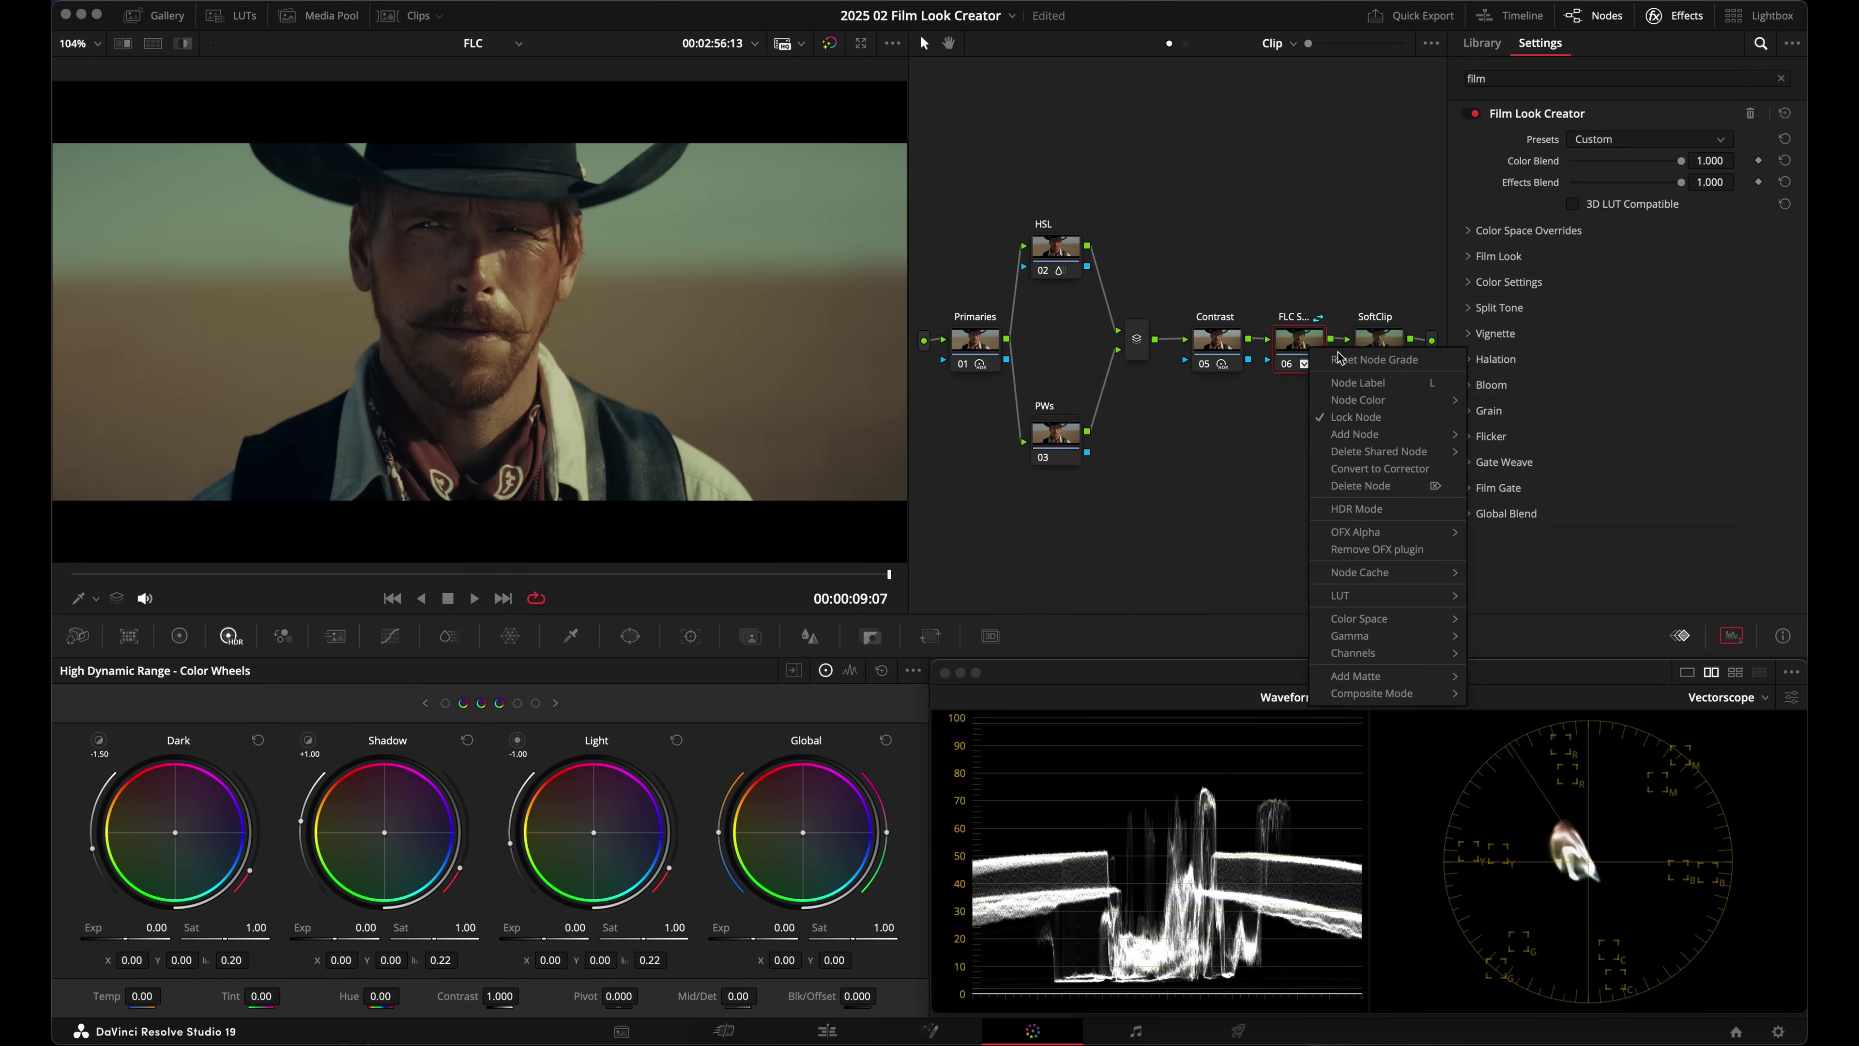
{"action": "left_click", "coordinate": [1356, 417]}
{"action": "double_click", "coordinate": [1308, 342]}
{"action": "type", "text": "FLC"}
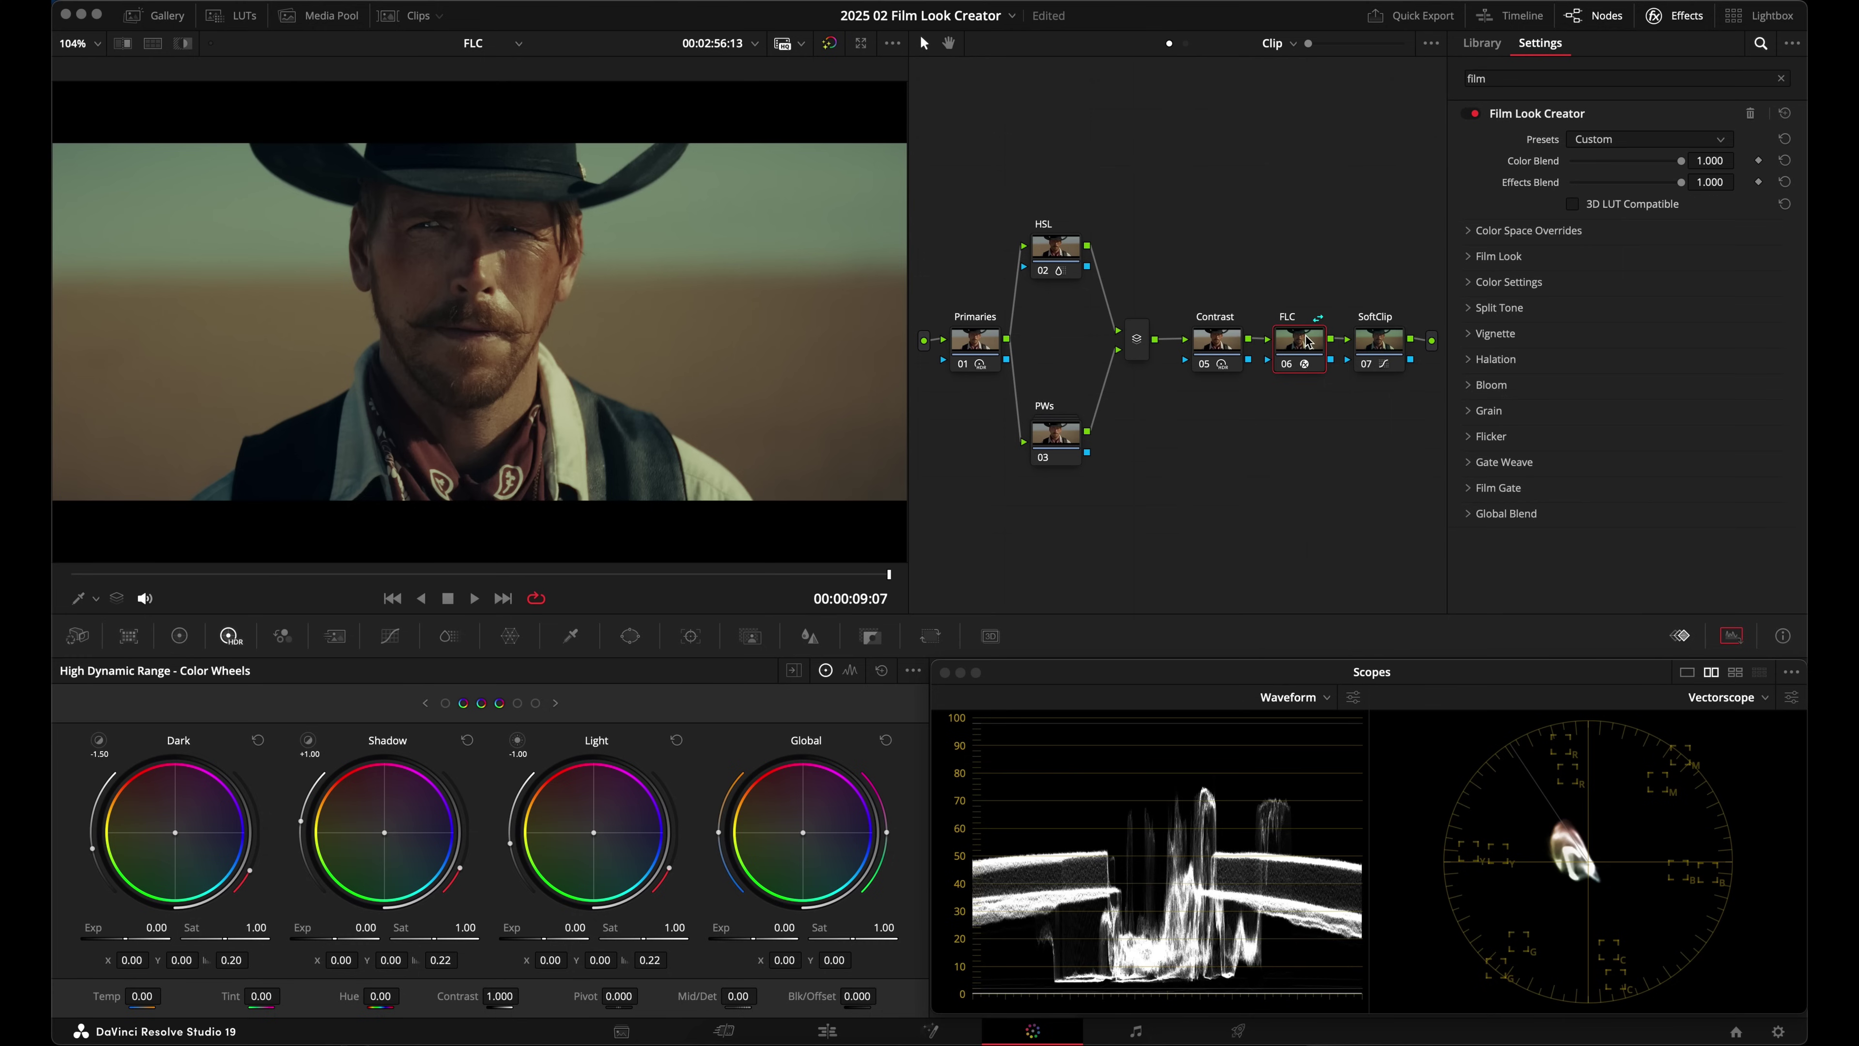
{"action": "left_click", "coordinate": [410, 15]}
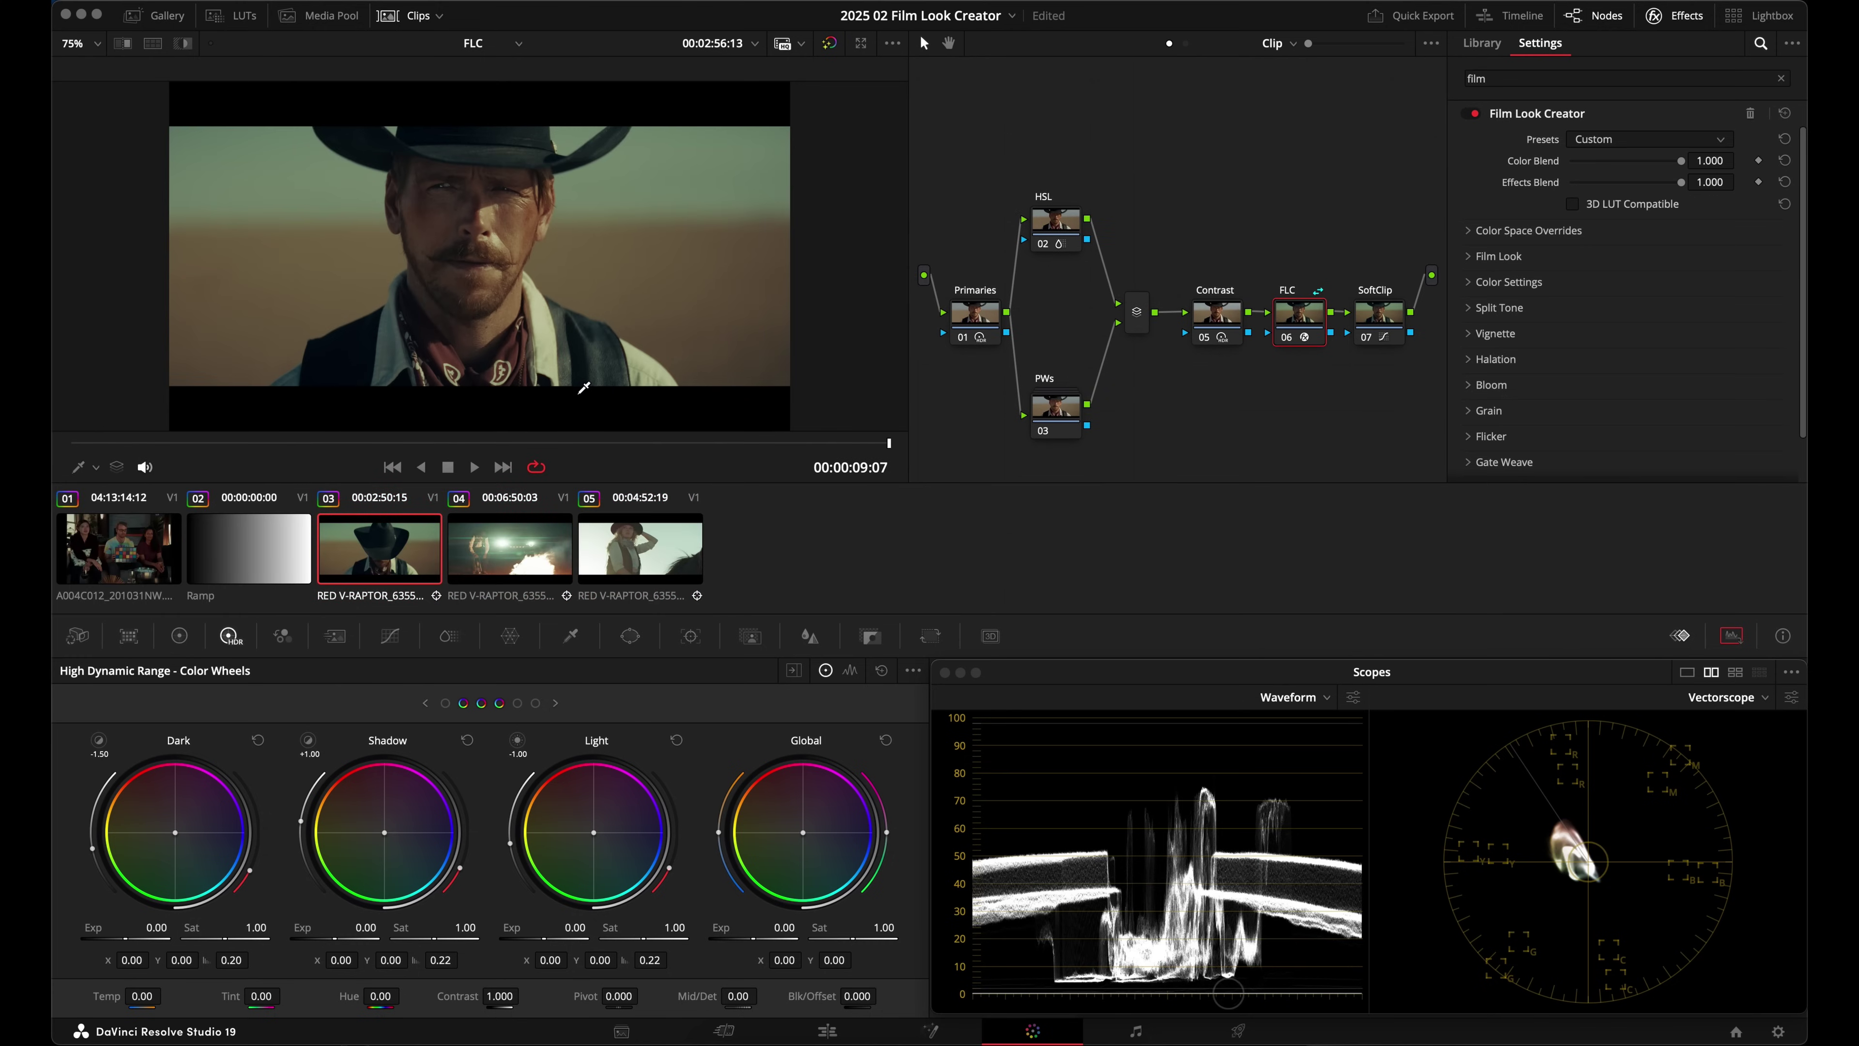
Step: Apply clip 03's grade to clips 04 and 05 and step through to check them
{"action": "left_click", "coordinate": [662, 564], "text": "shift"}
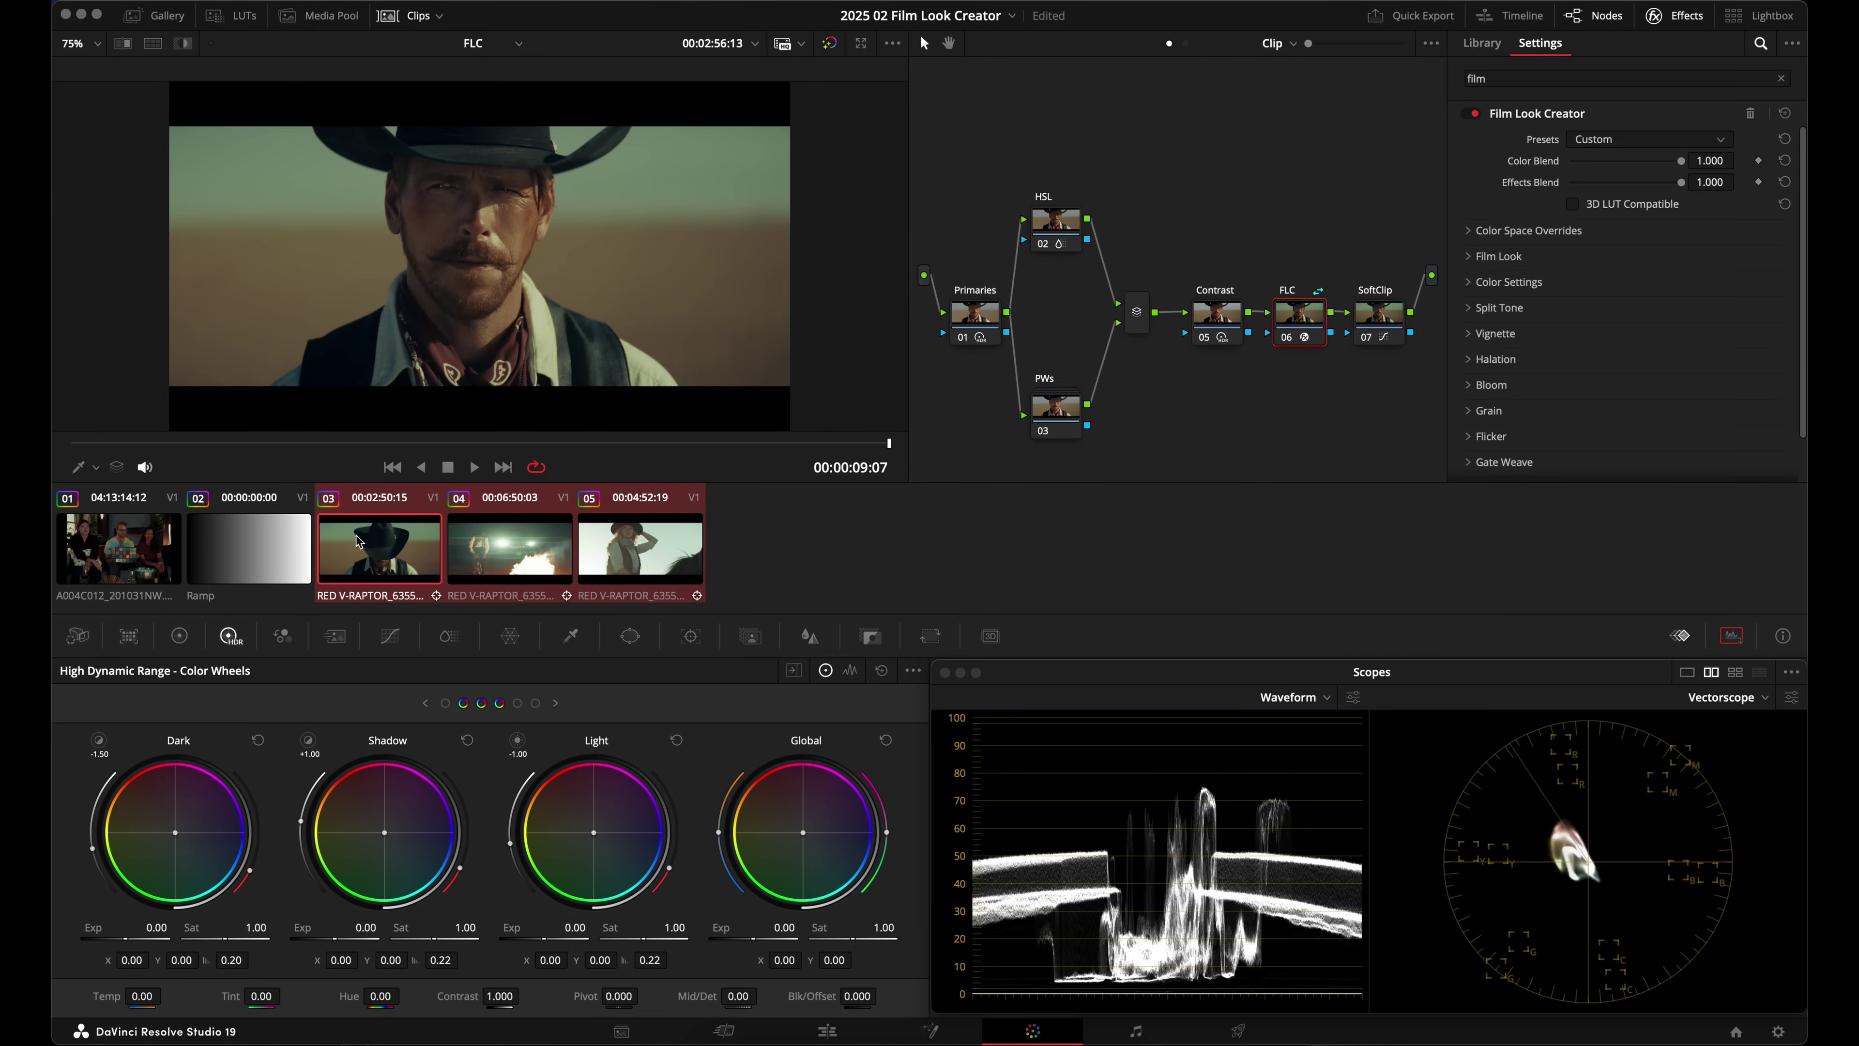
{"action": "right_click", "coordinate": [395, 558]}
{"action": "left_click", "coordinate": [502, 369]}
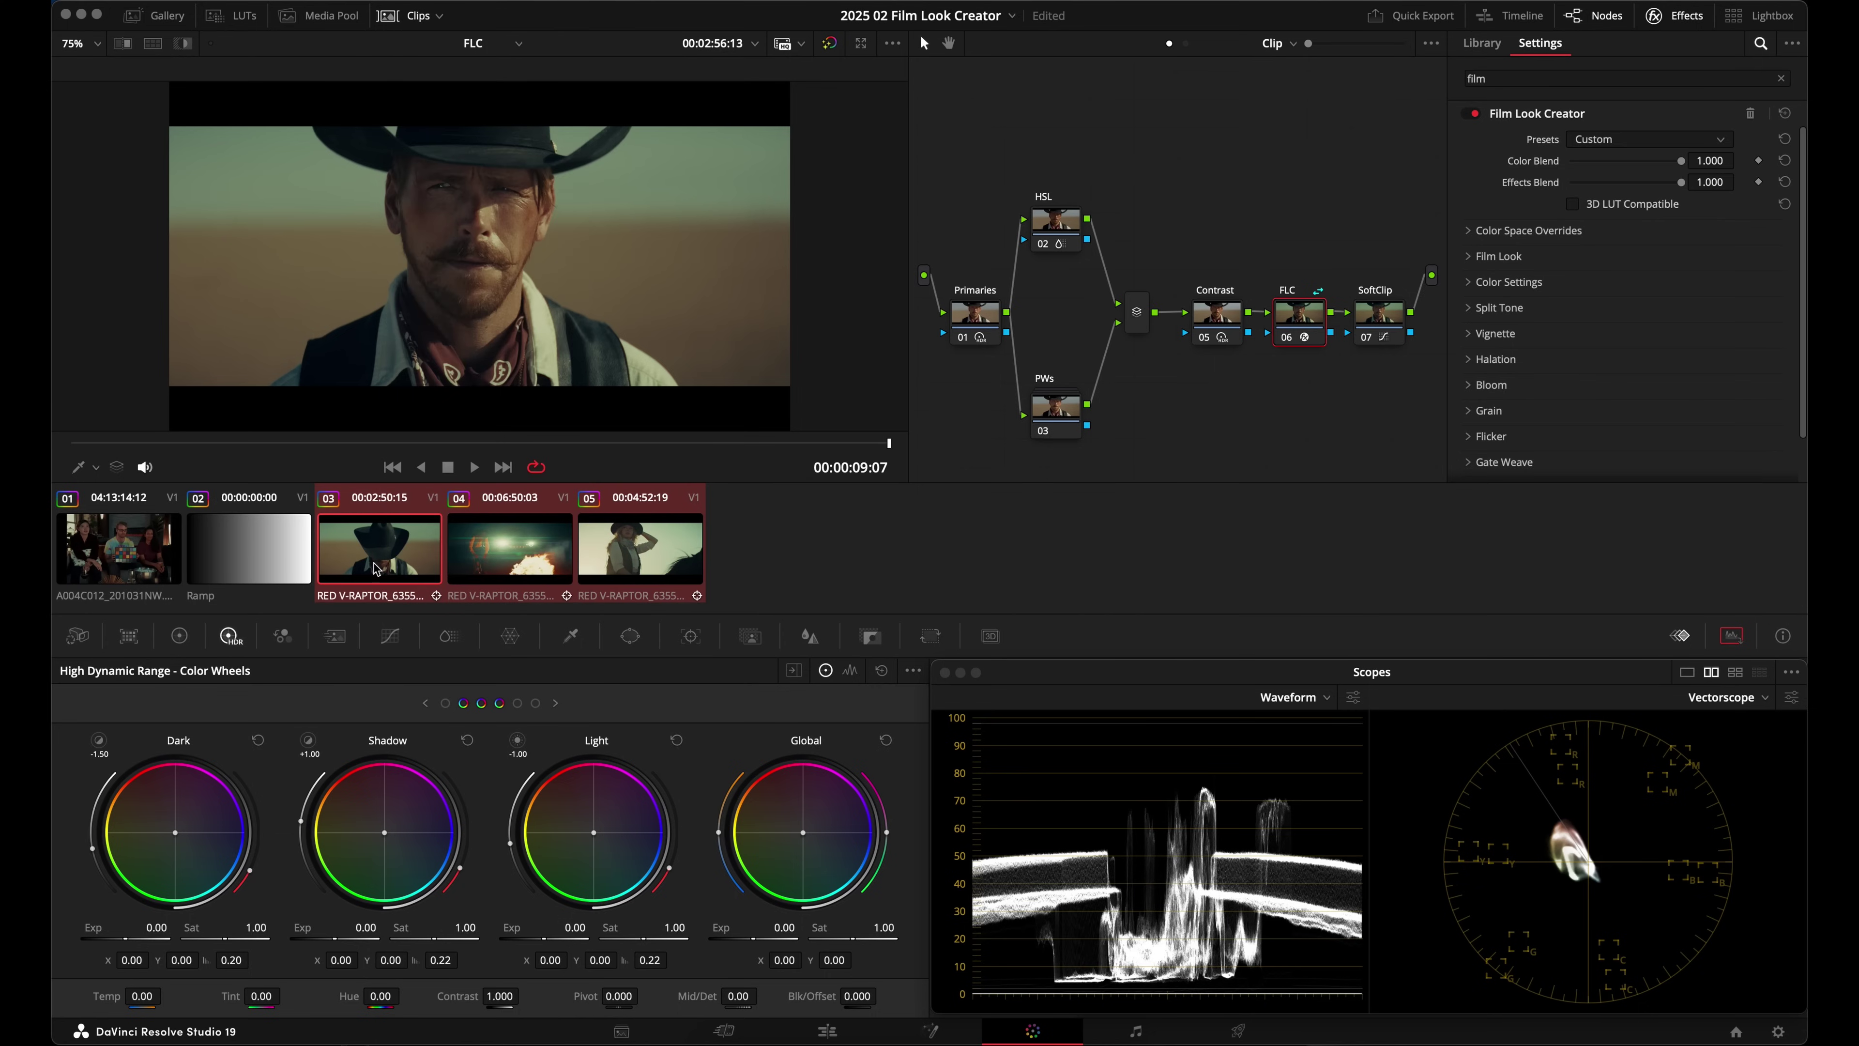
{"action": "left_click", "coordinate": [593, 579]}
{"action": "key", "text": "Up"}
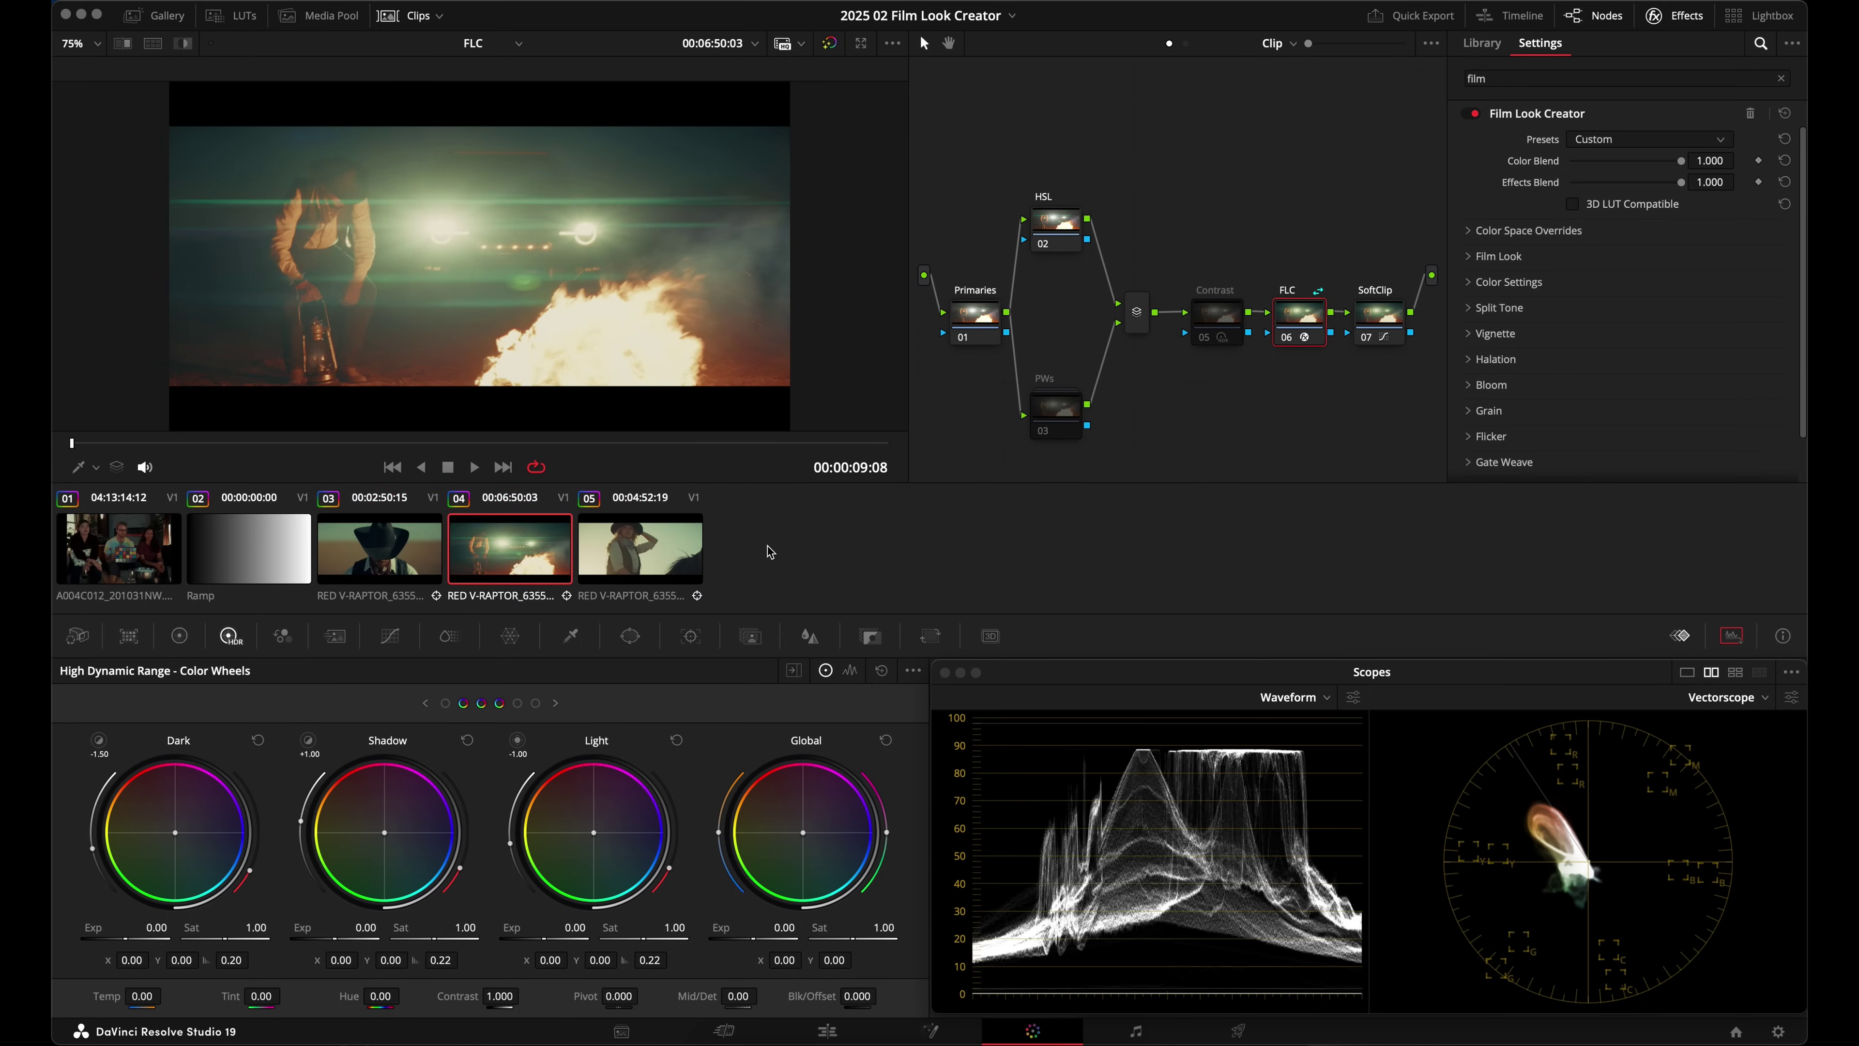
{"action": "key", "text": "Down"}
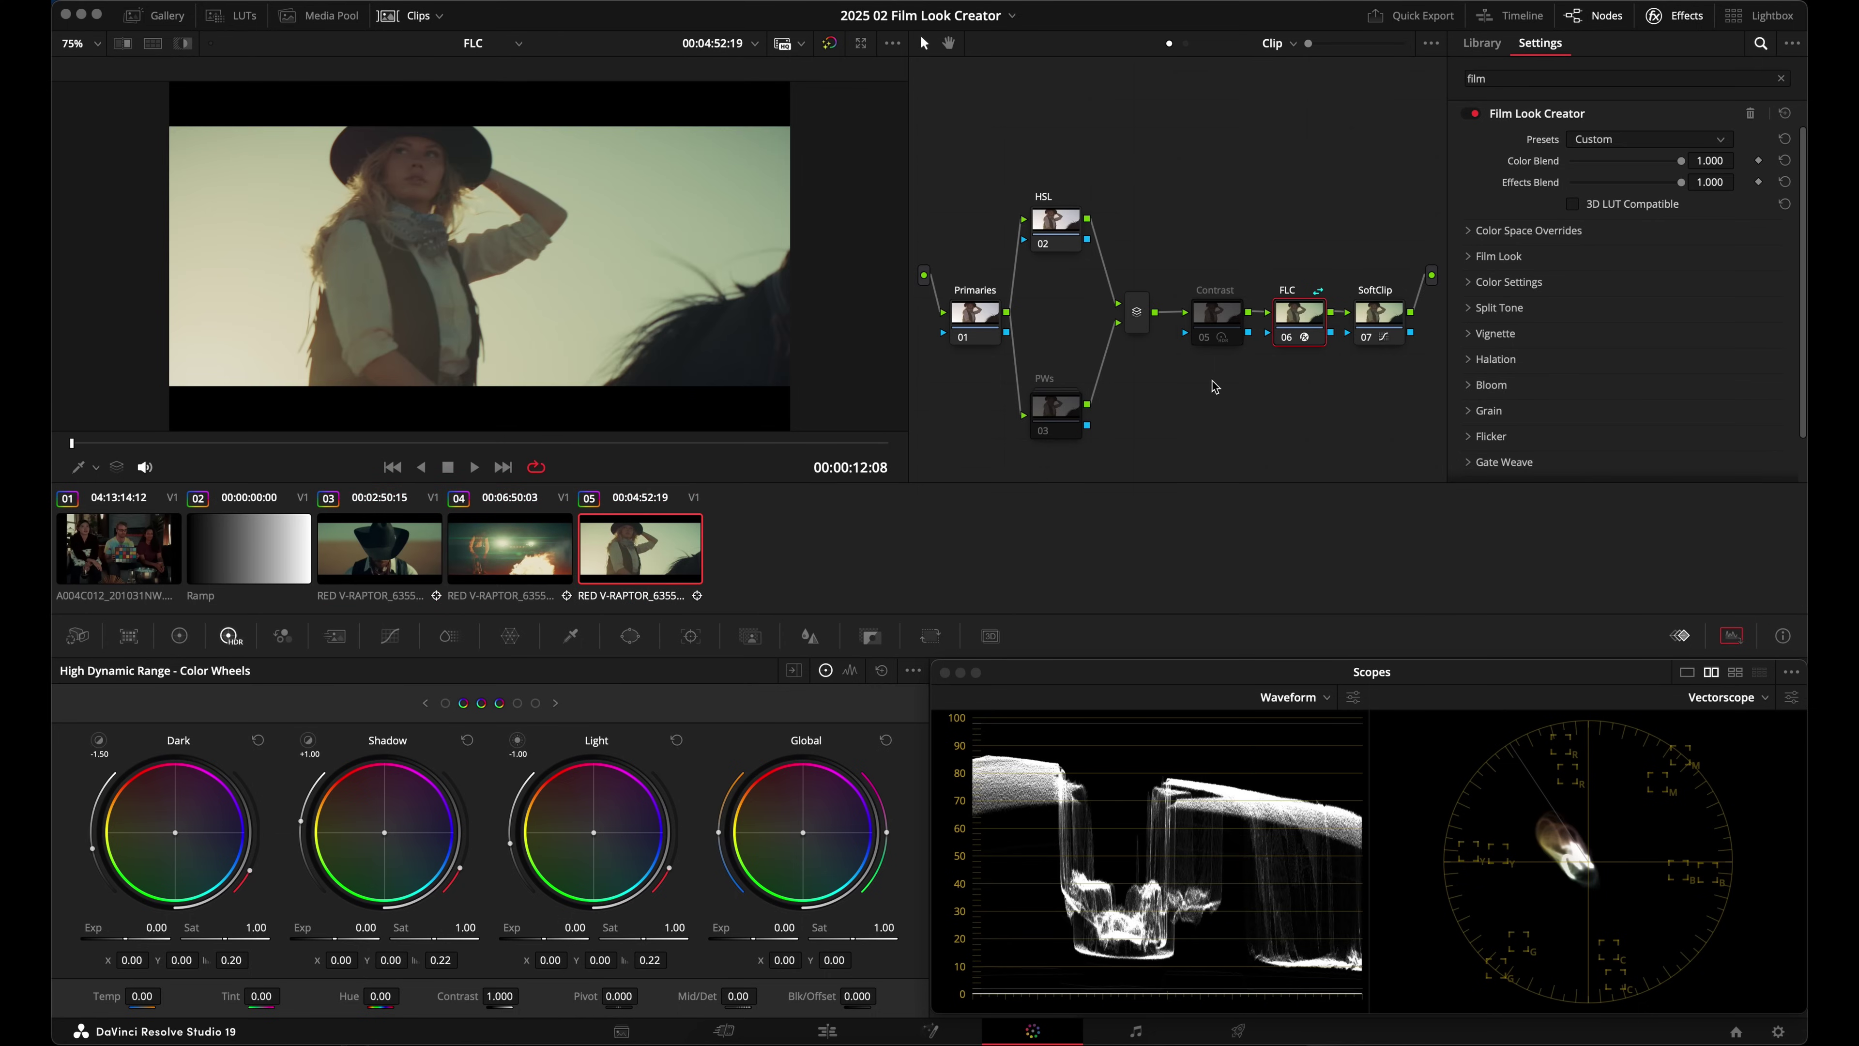
{"action": "key", "text": "ctrl+shift+c"}
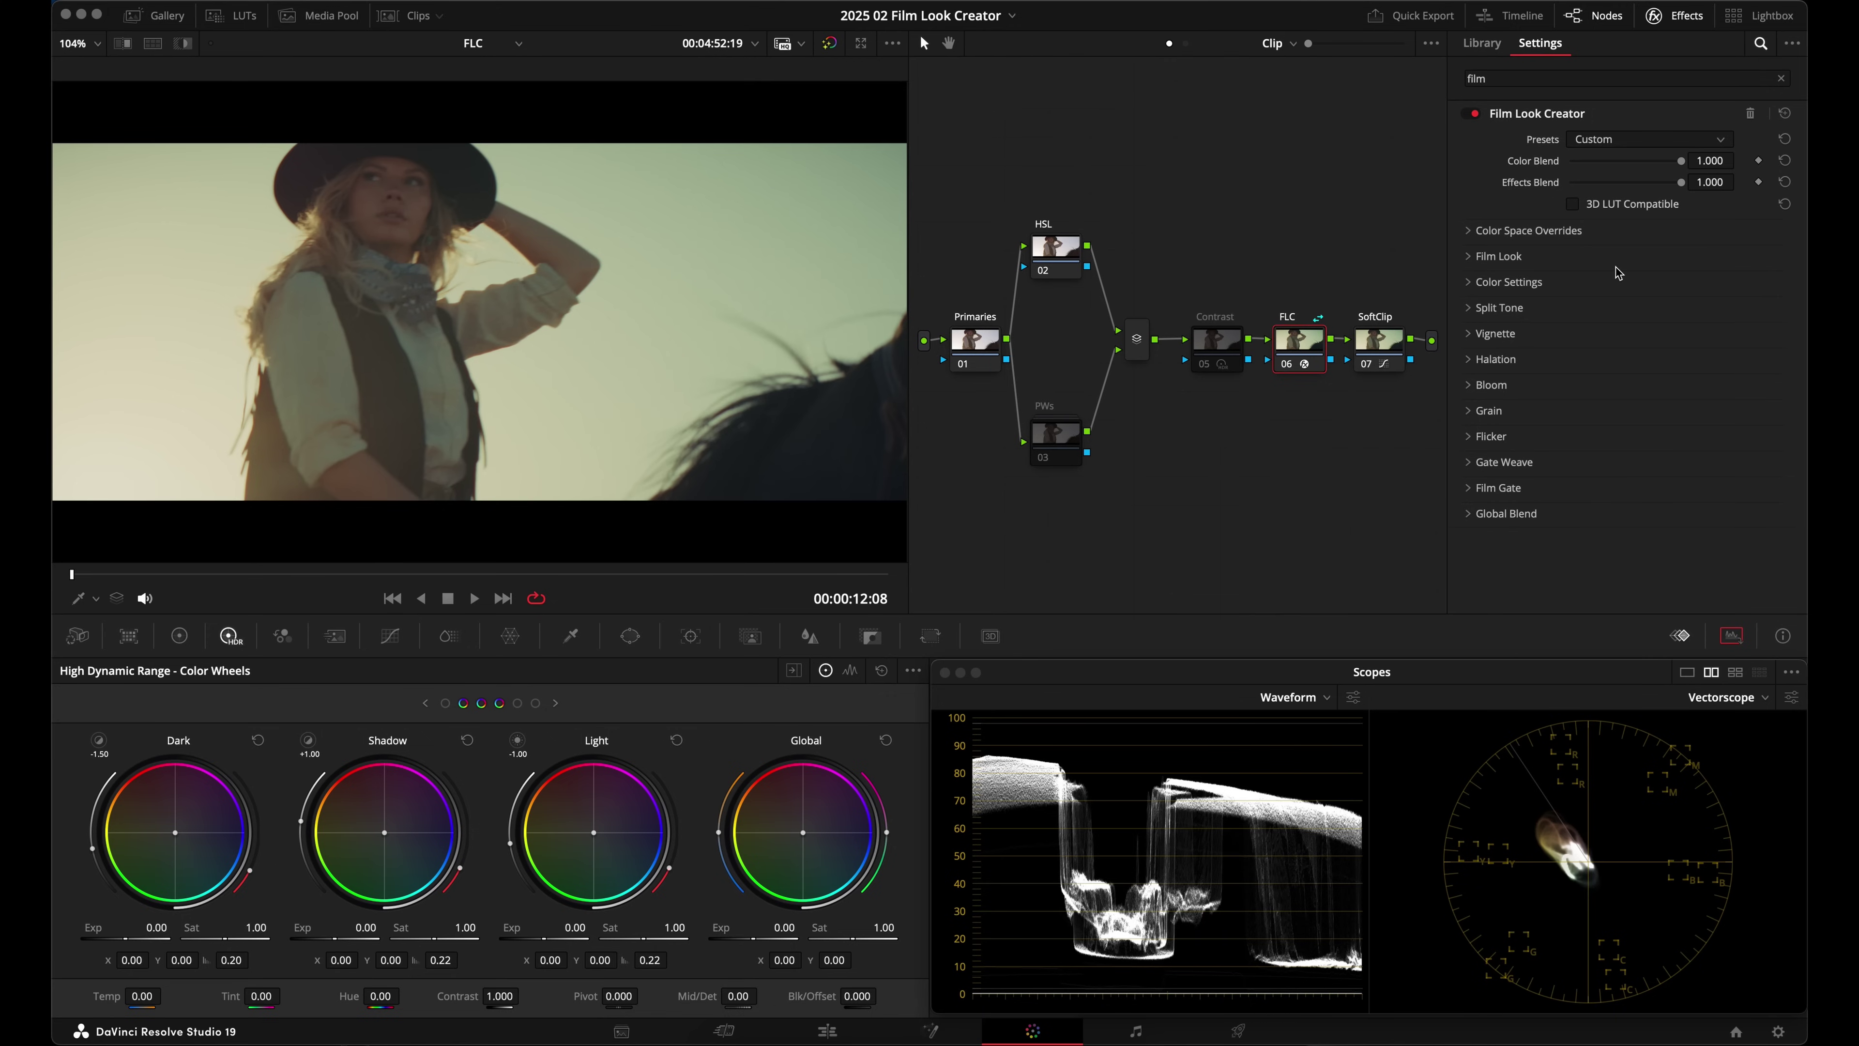
{"action": "key", "text": "ctrl+shift+c"}
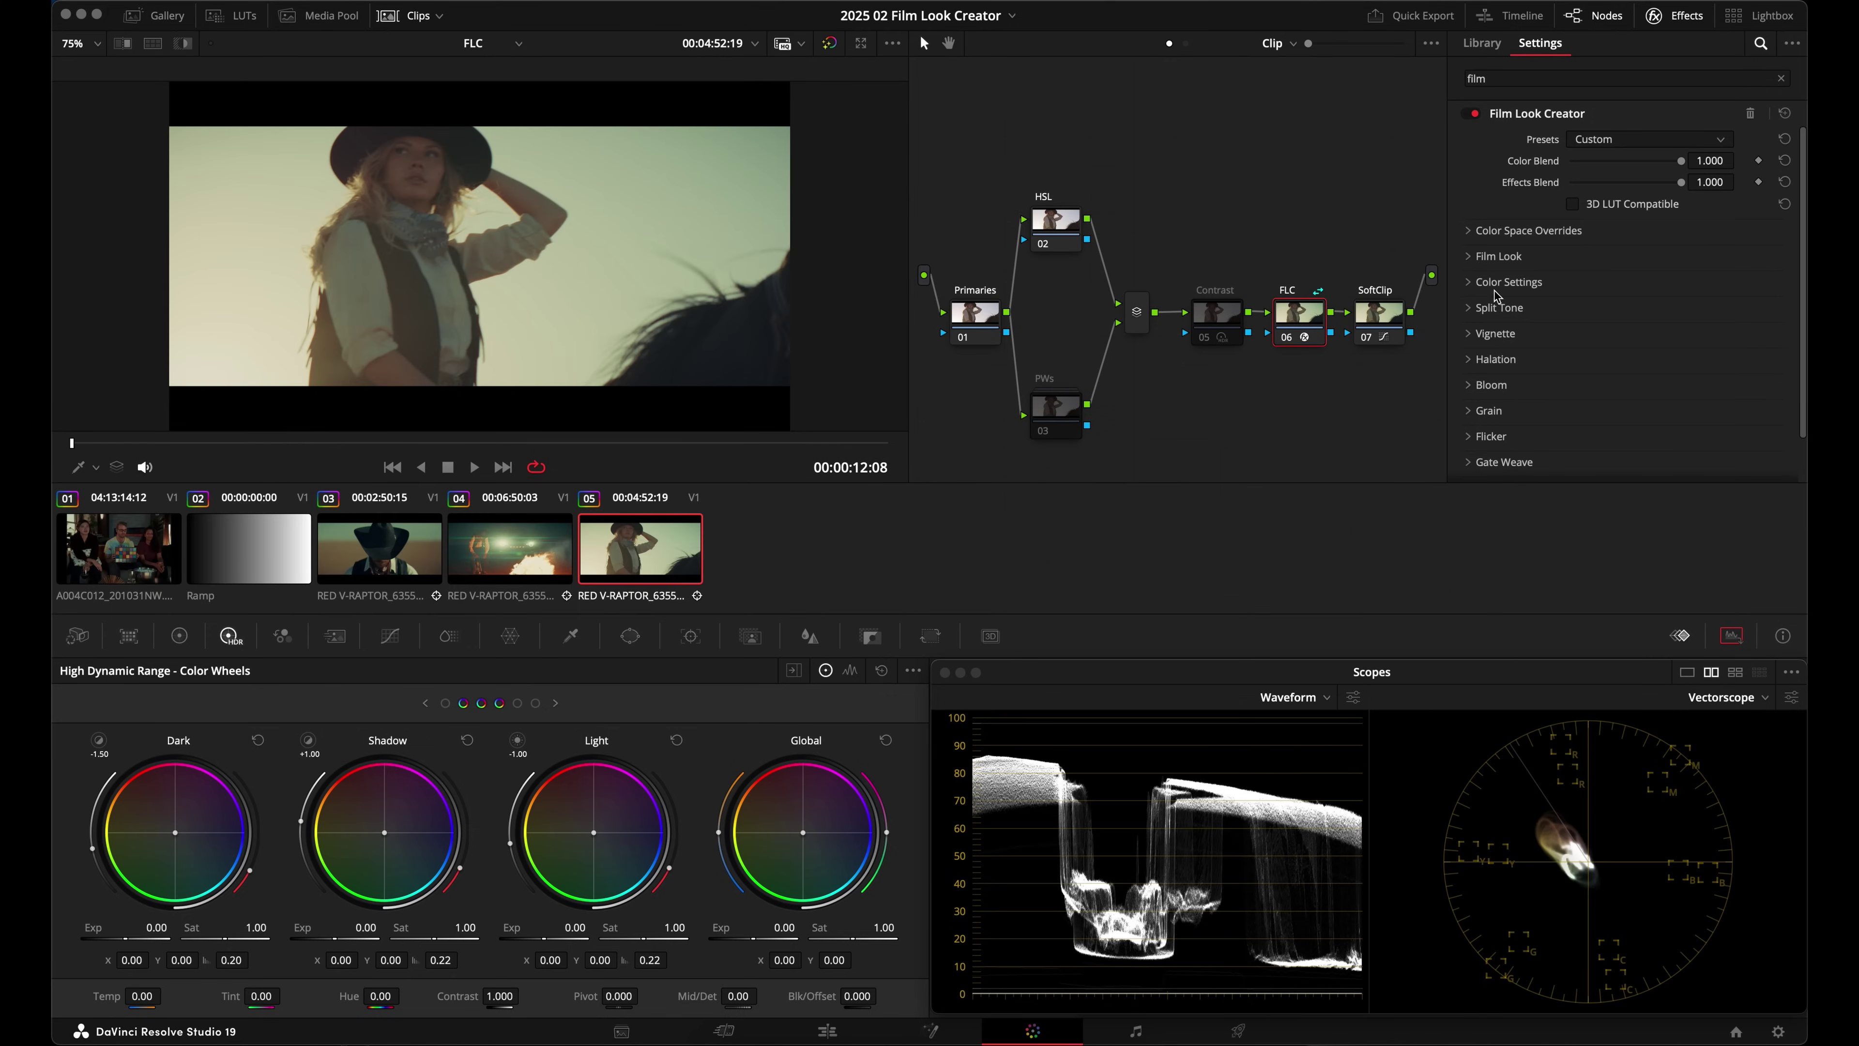
Step: Raise the shared Film Look Creator's white balance to 10512 and review clips 03–05
{"action": "left_click", "coordinate": [1476, 281]}
{"action": "scroll", "coordinate": [1533, 300], "scroll_direction": "down", "scroll_amount": 3}
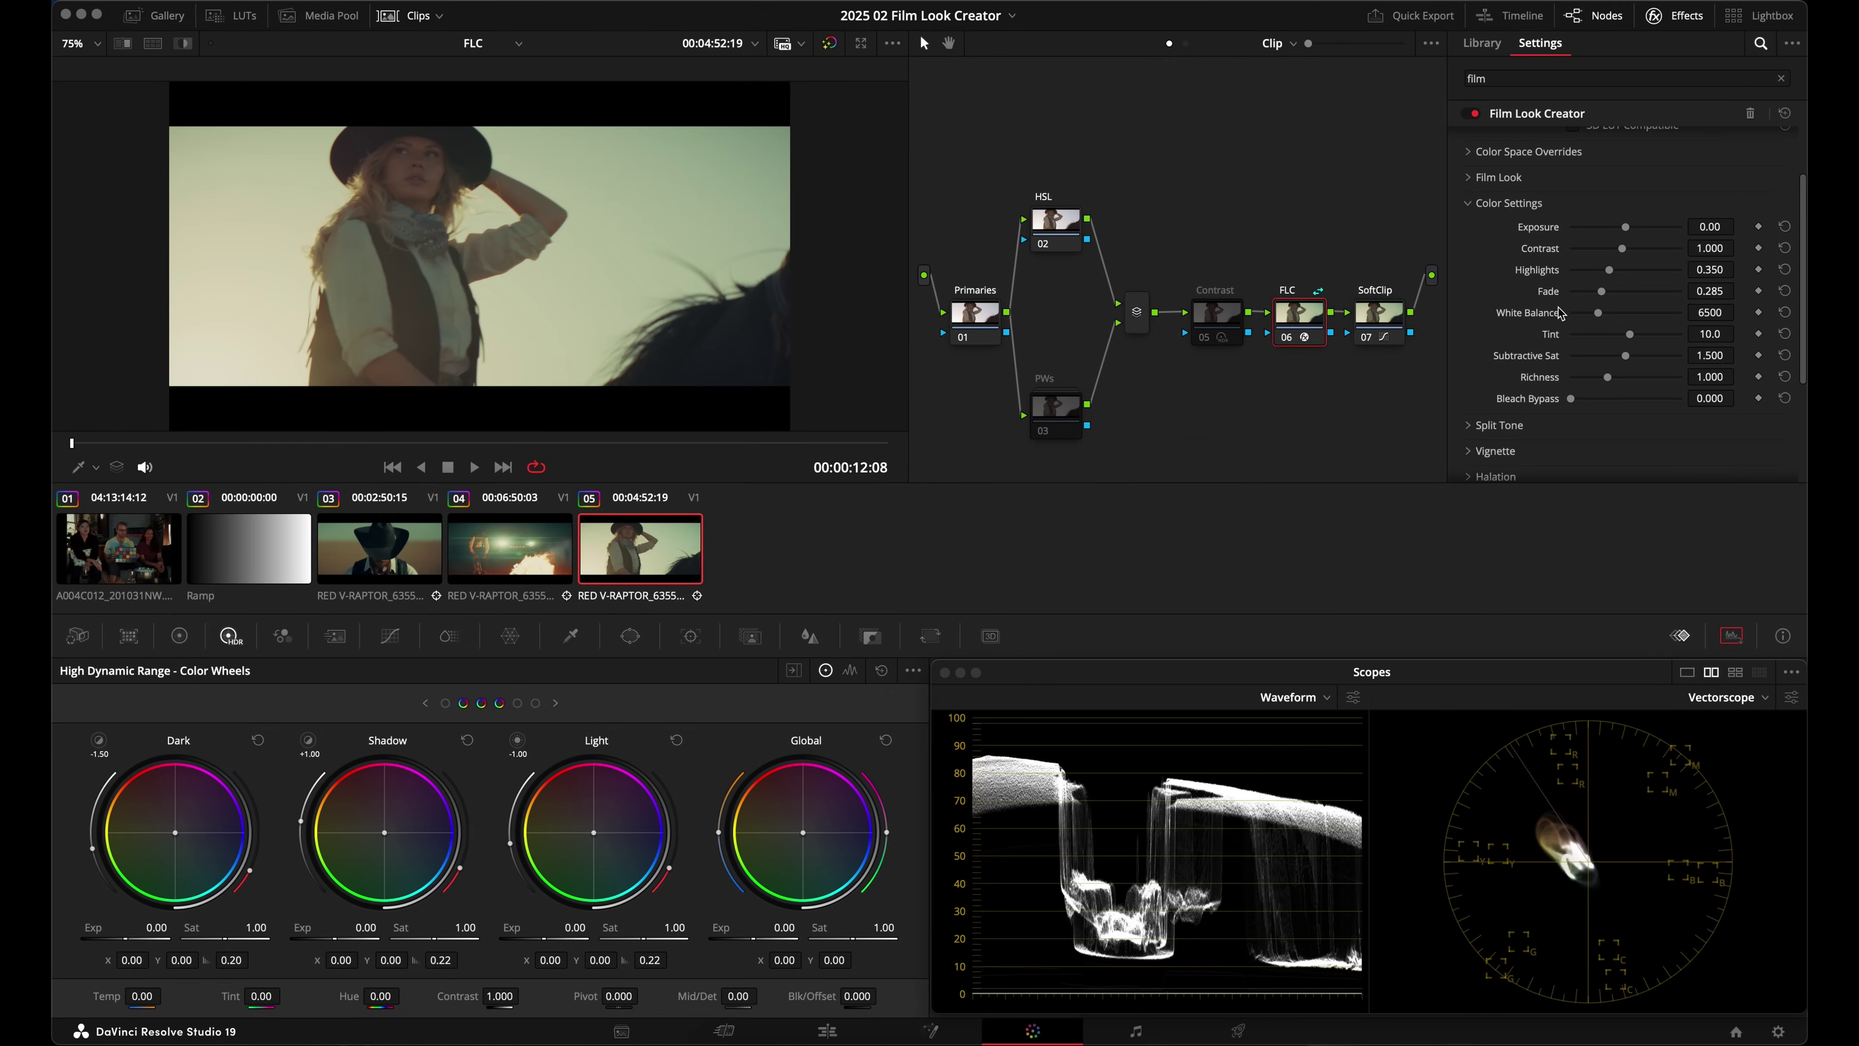
{"action": "left_click_drag", "start_coordinate": [1597, 317], "coordinate": [1625, 317]}
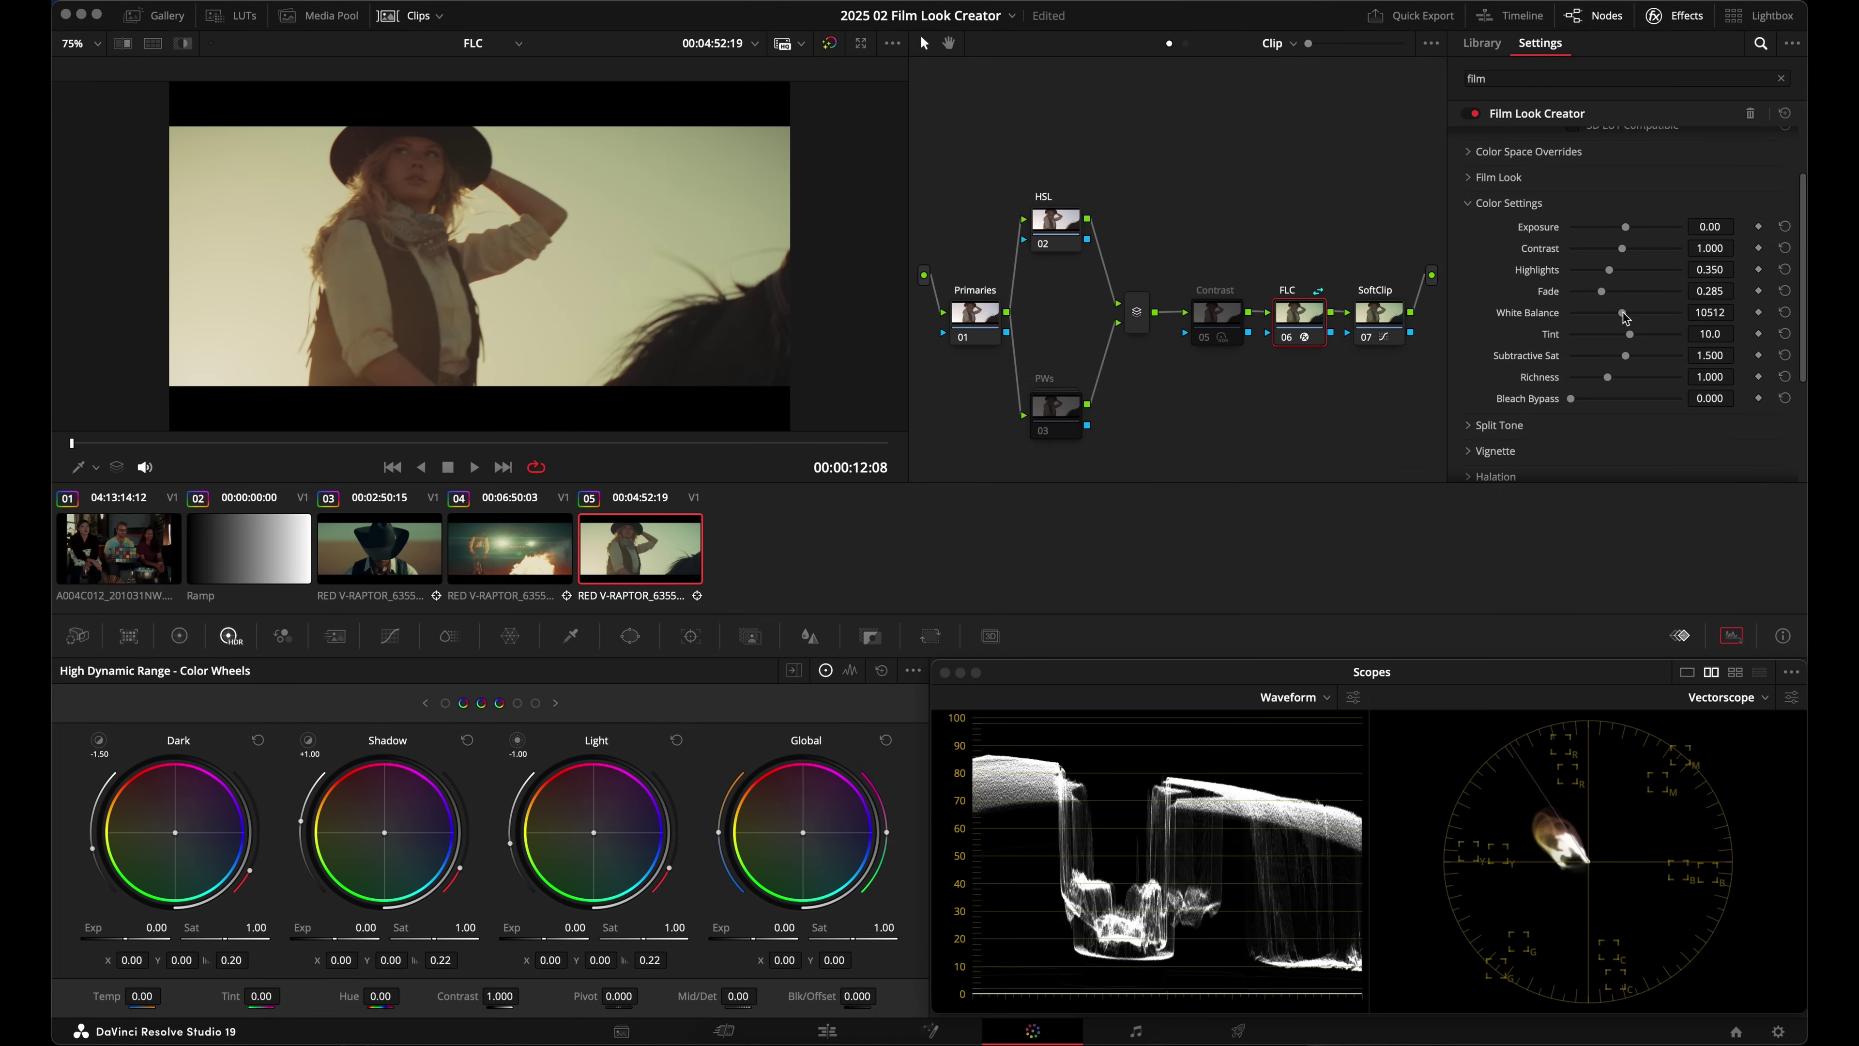
{"action": "left_click", "coordinate": [505, 546]}
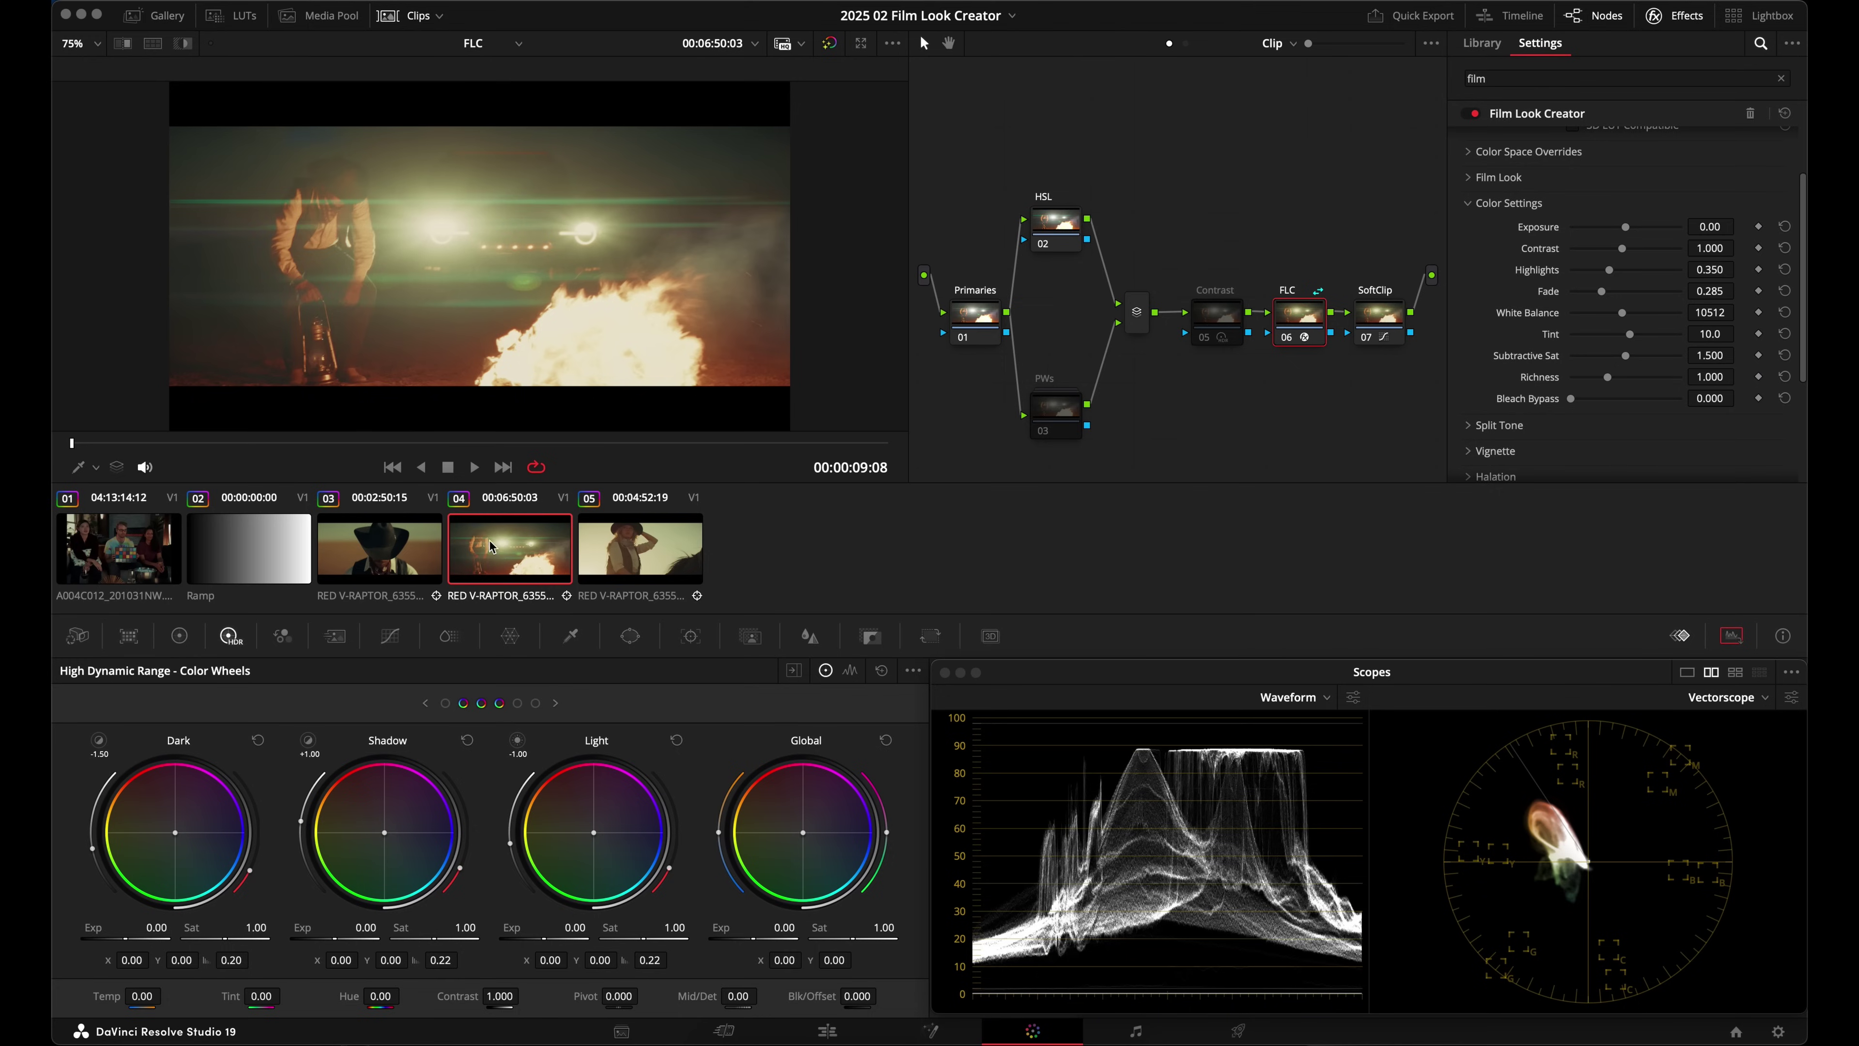
{"action": "left_click", "coordinate": [412, 546]}
{"action": "left_click", "coordinate": [648, 551]}
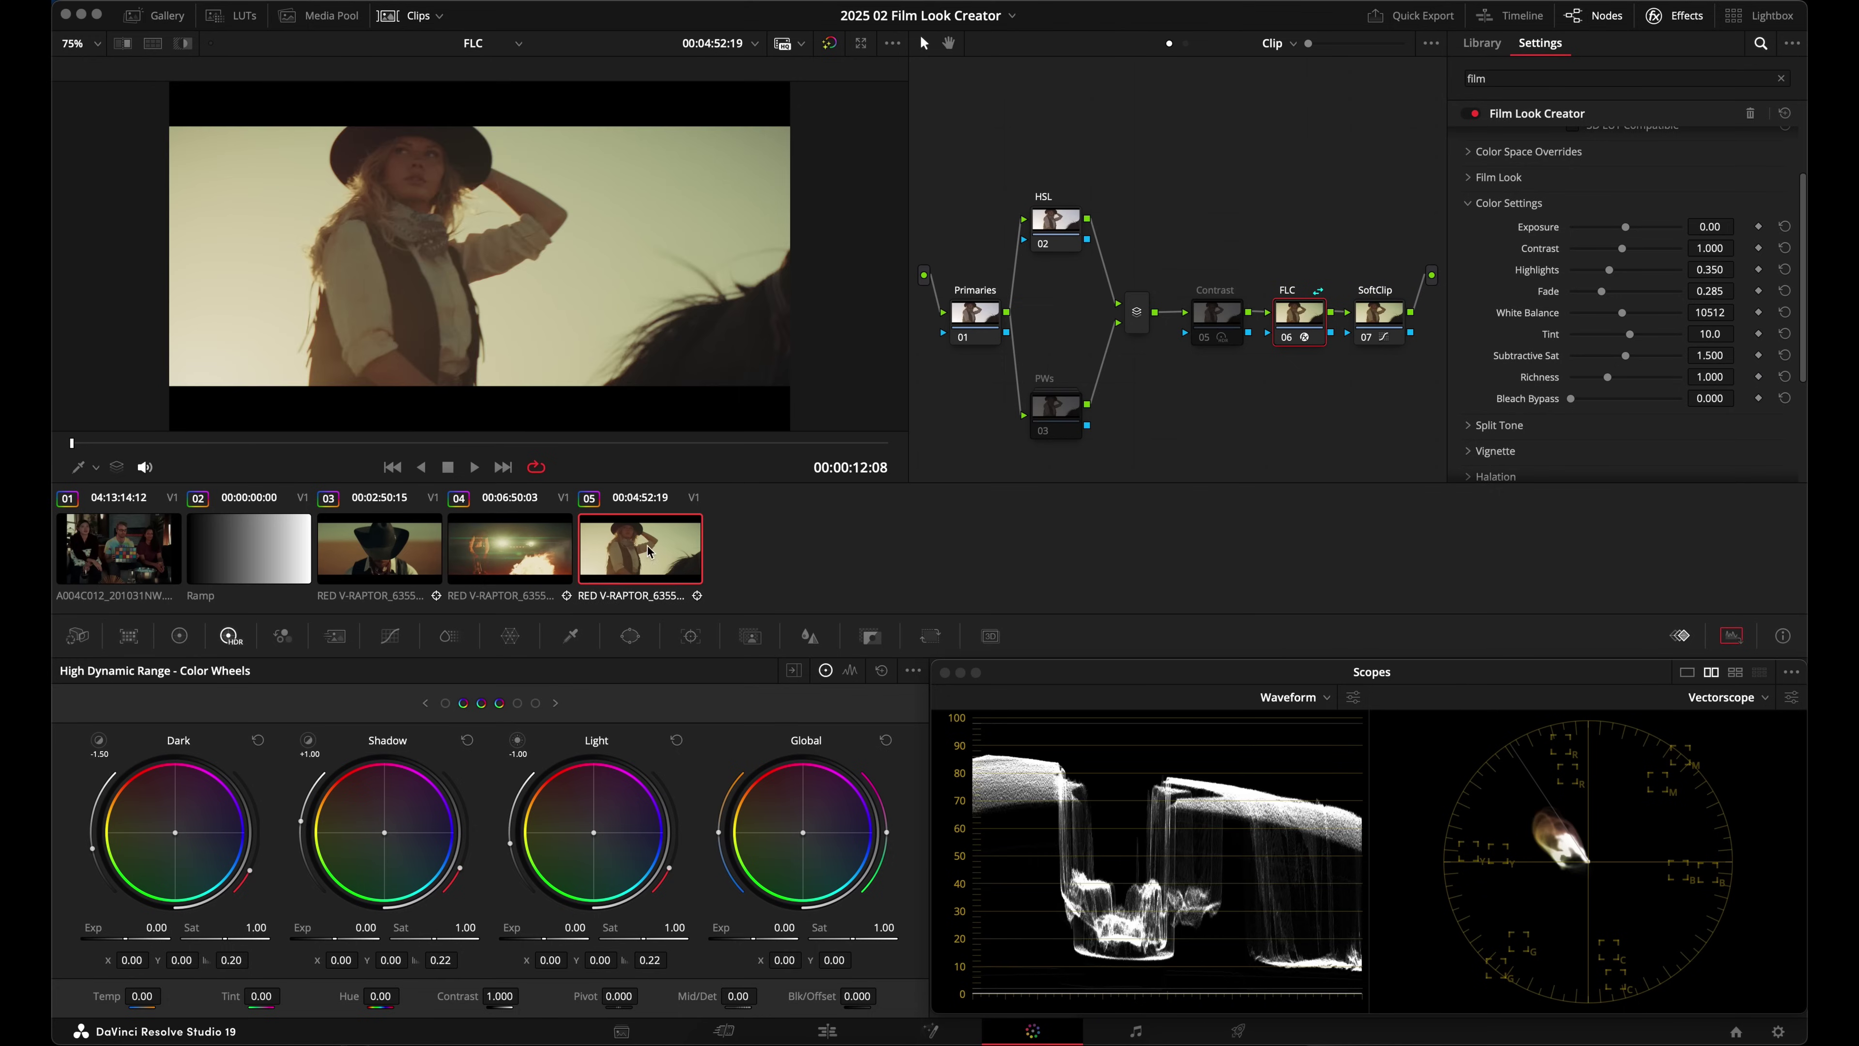
{"action": "left_click", "coordinate": [410, 15]}
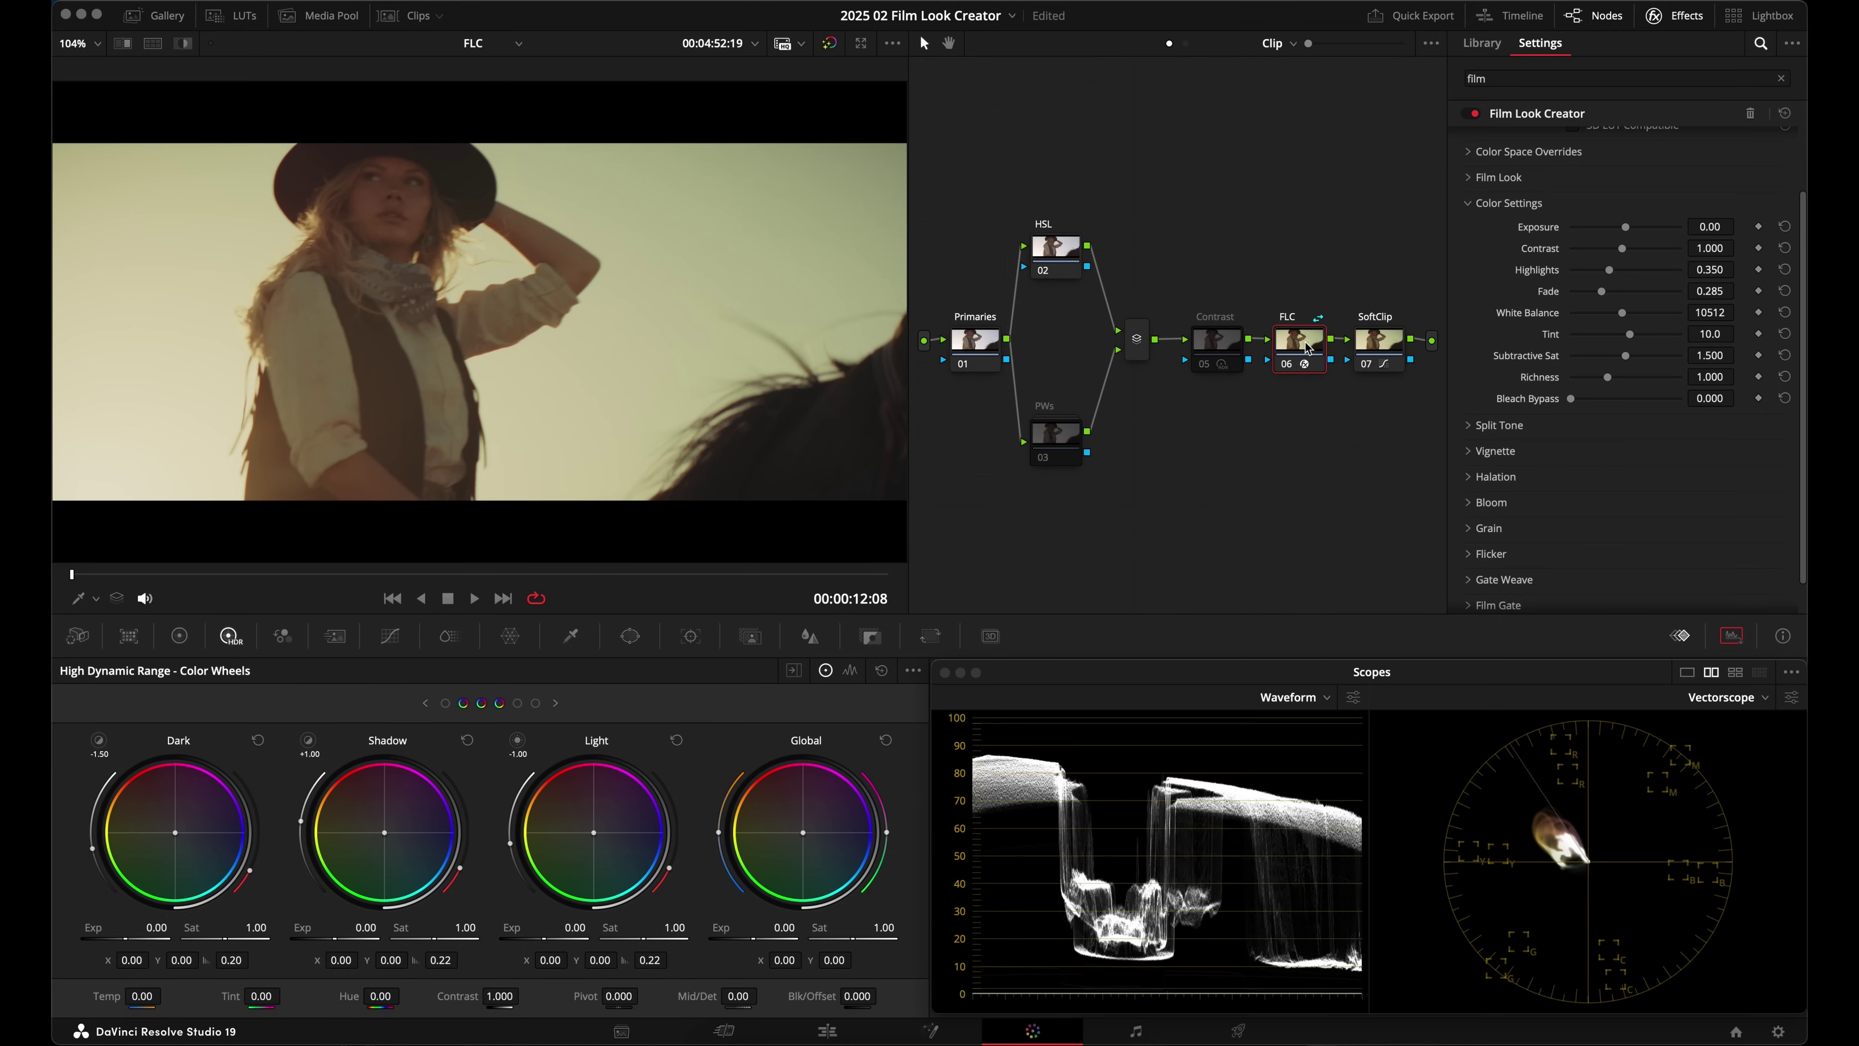
Step: Lower the timeline-level Film Look Creator's white balance toward 6500
{"action": "left_click", "coordinate": [1187, 45]}
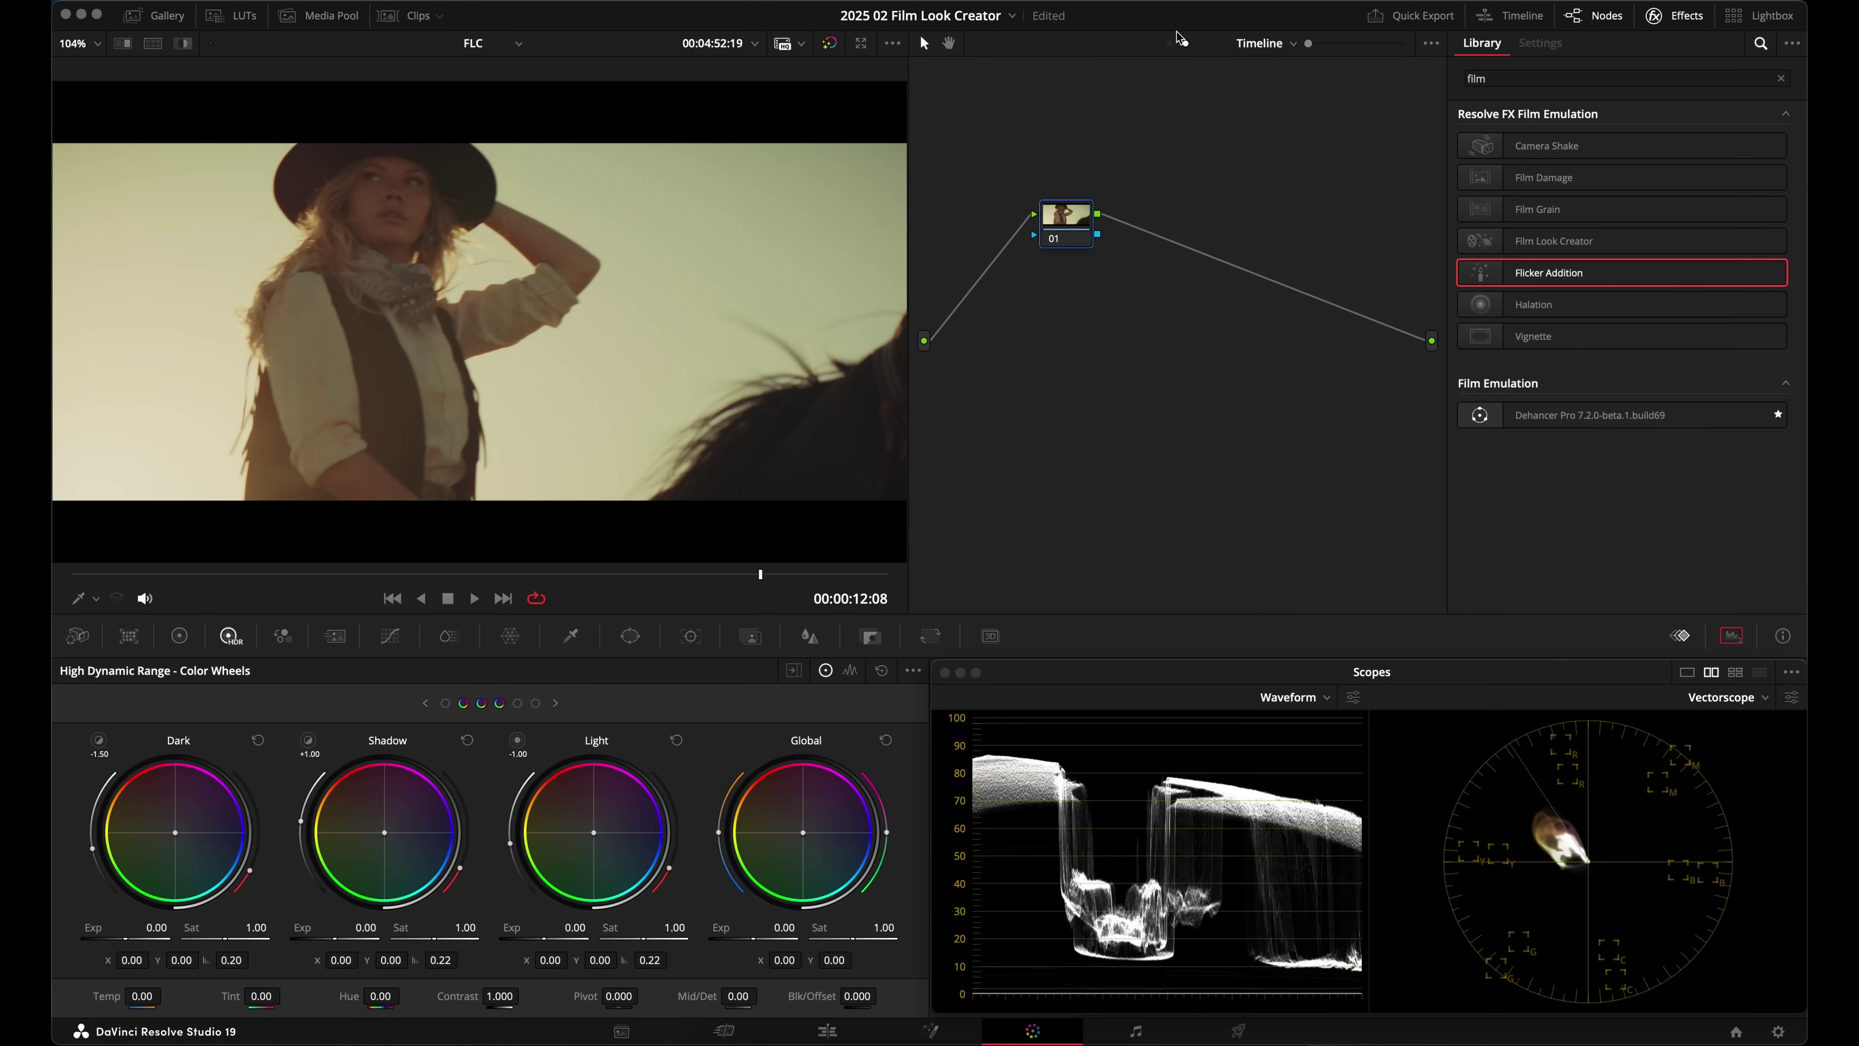
{"action": "left_click", "coordinate": [1169, 45]}
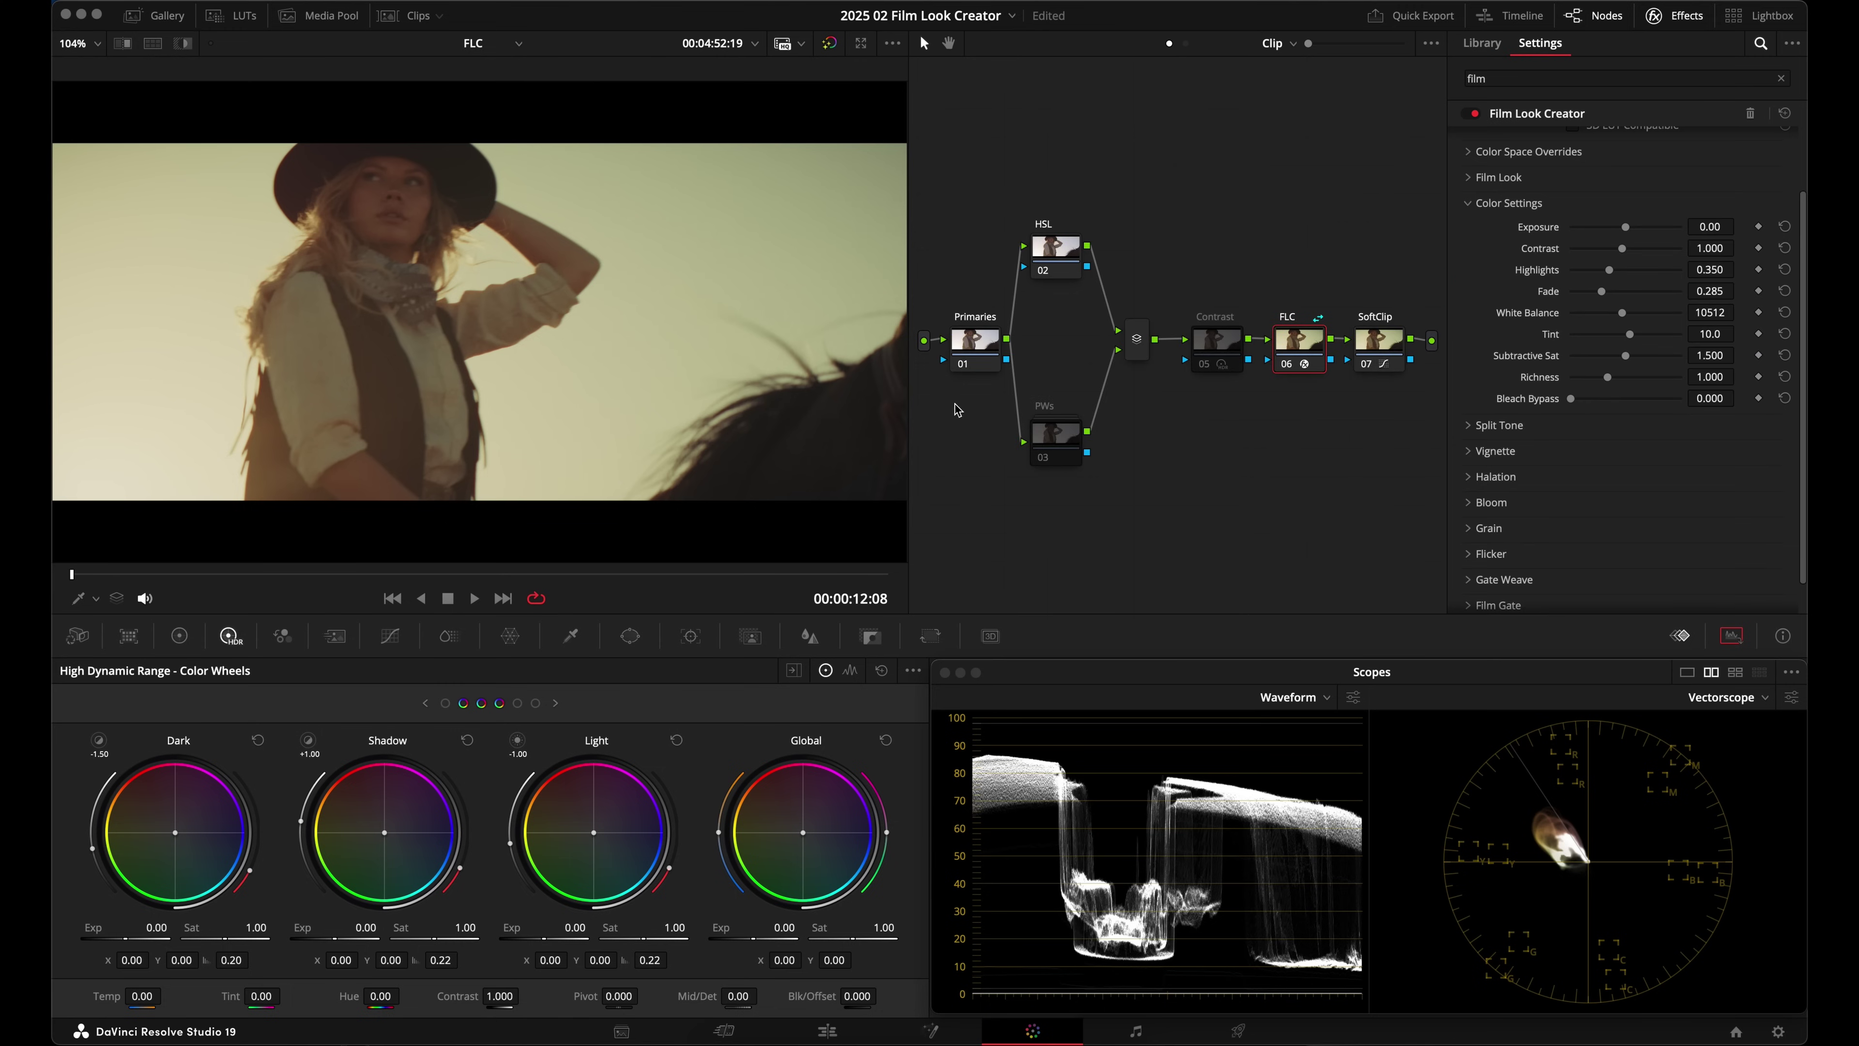
{"action": "key", "text": "ctrl+shift+c"}
{"action": "key", "text": "Up"}
{"action": "key", "text": "Up"}
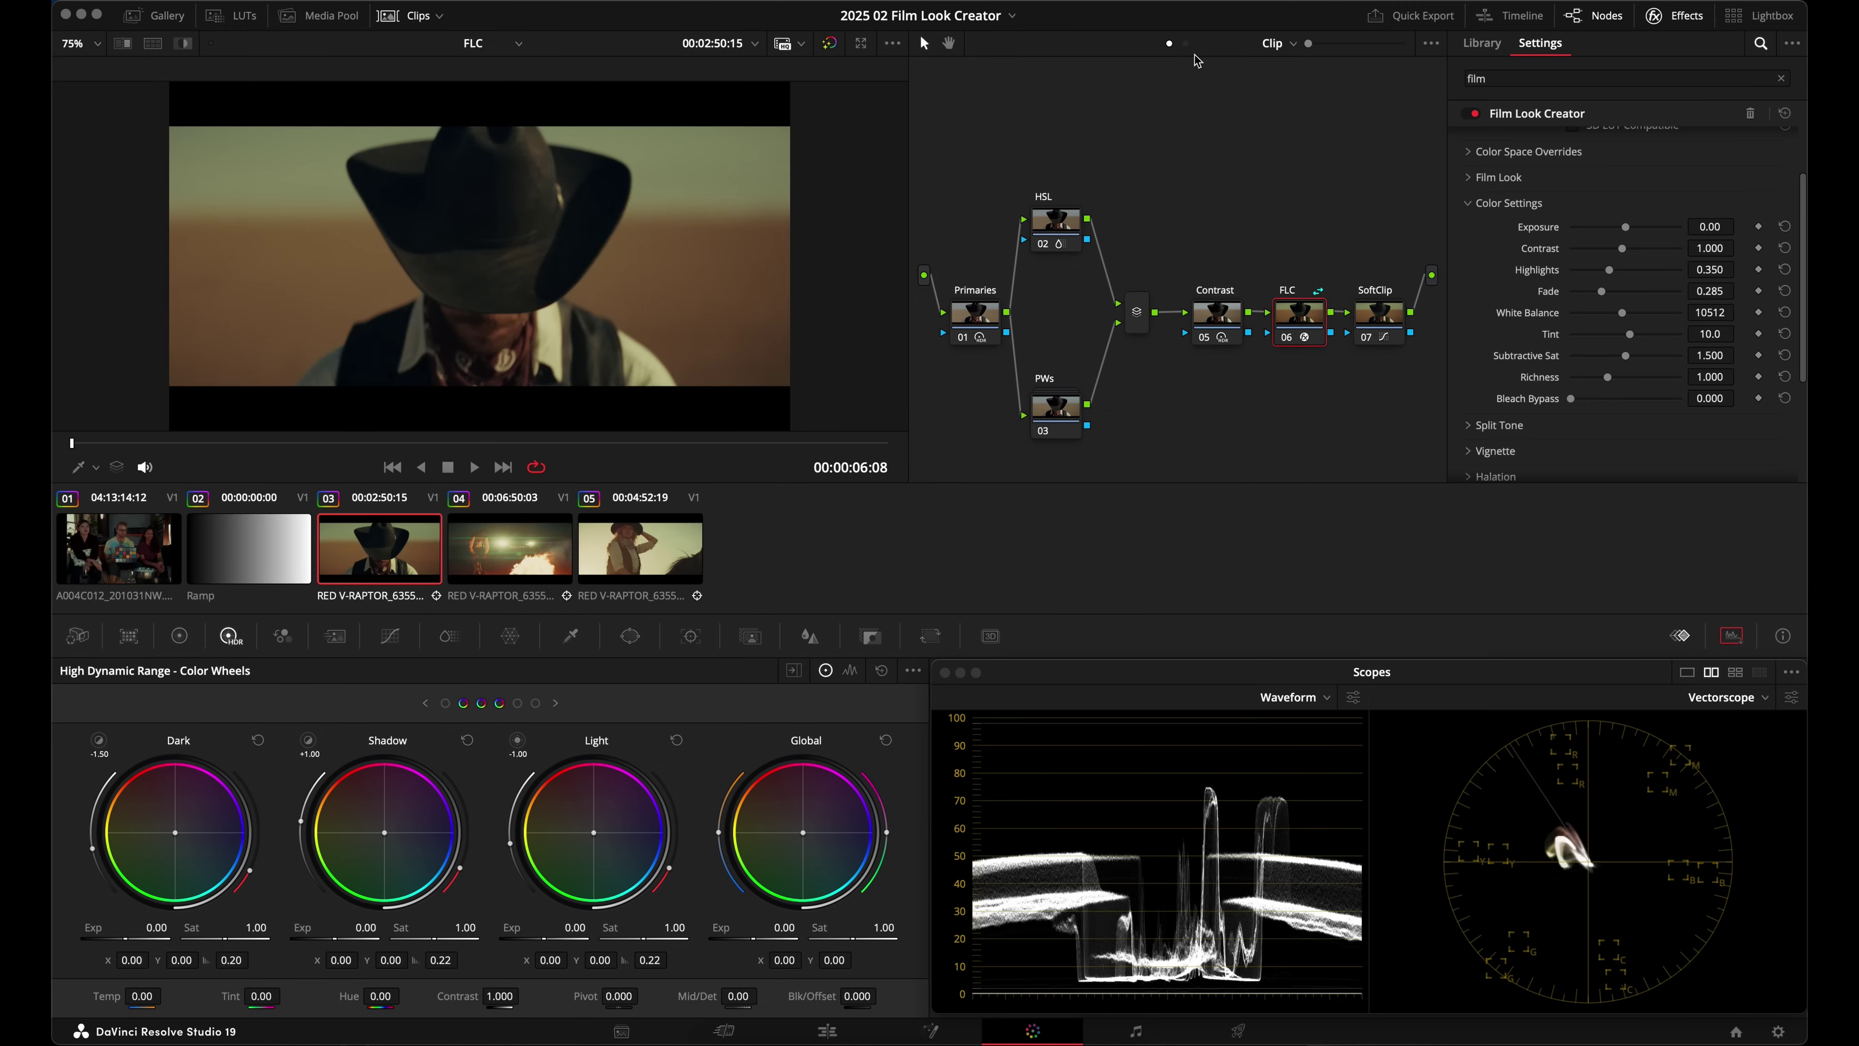
{"action": "left_click", "coordinate": [1185, 43]}
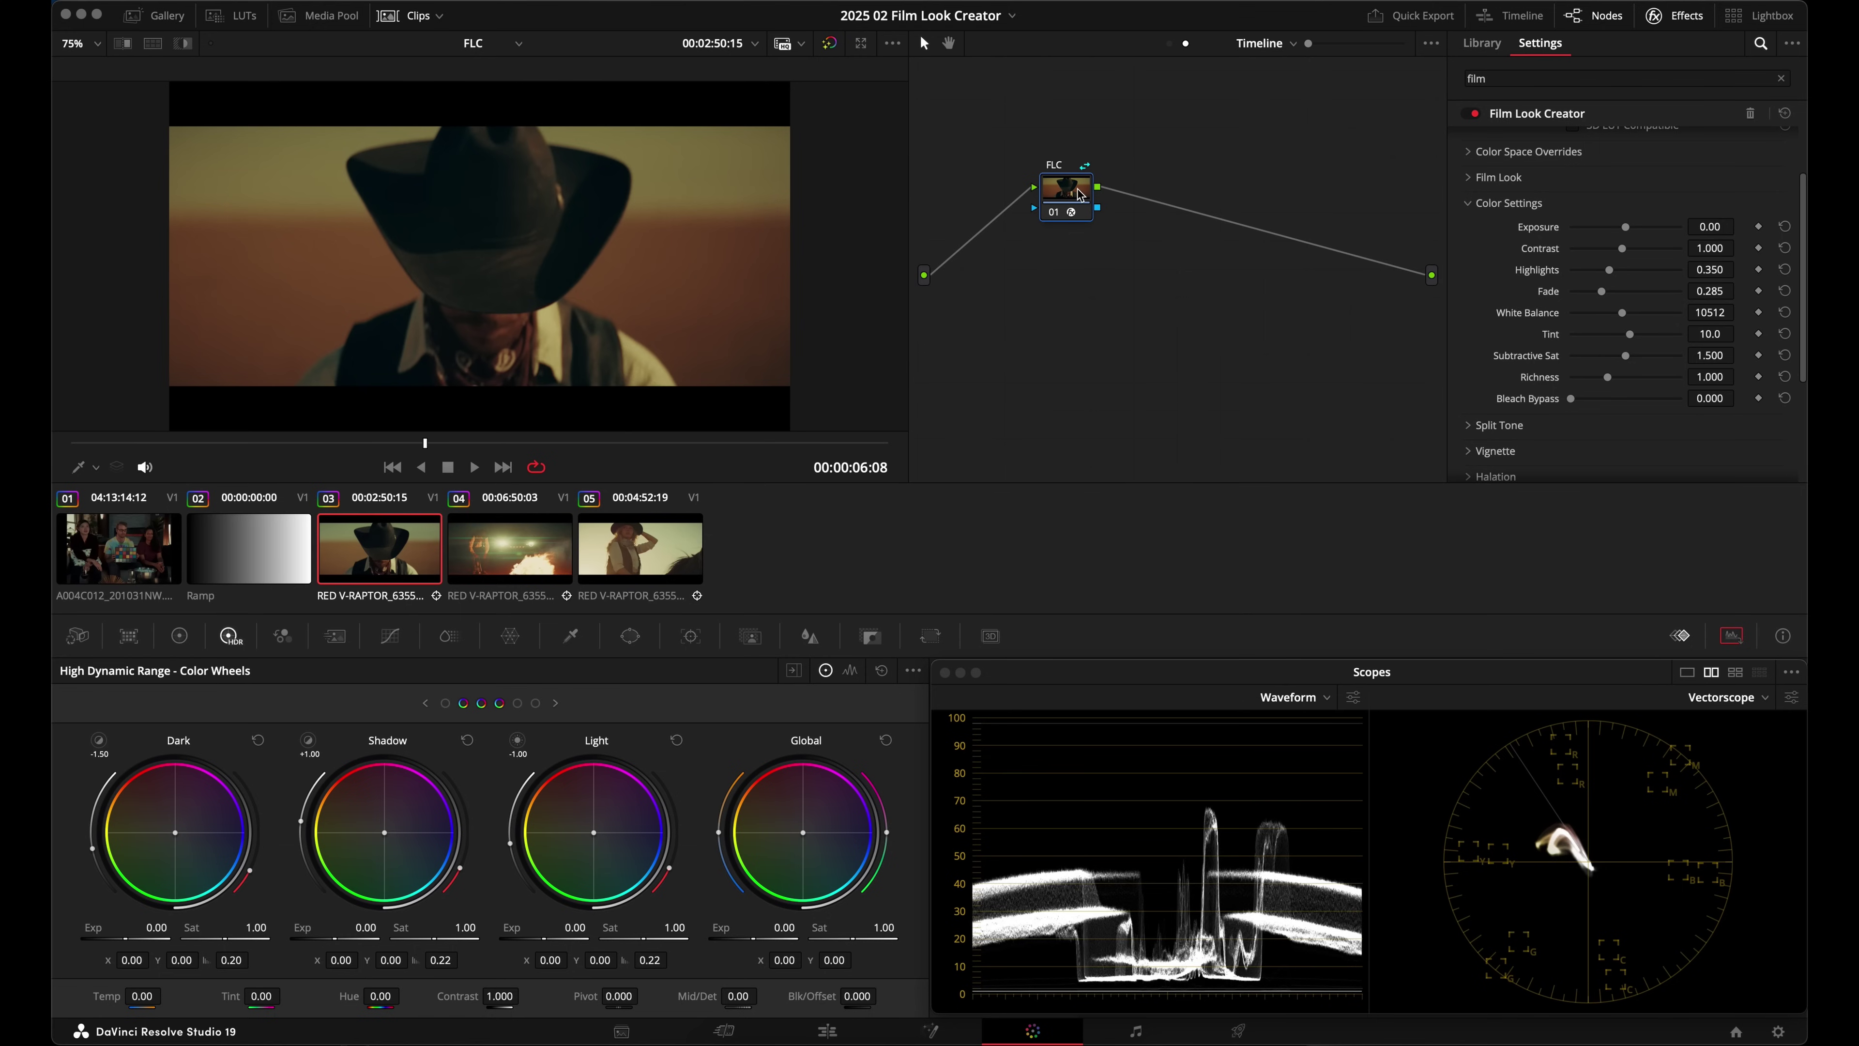
{"action": "right_click", "coordinate": [1078, 191]}
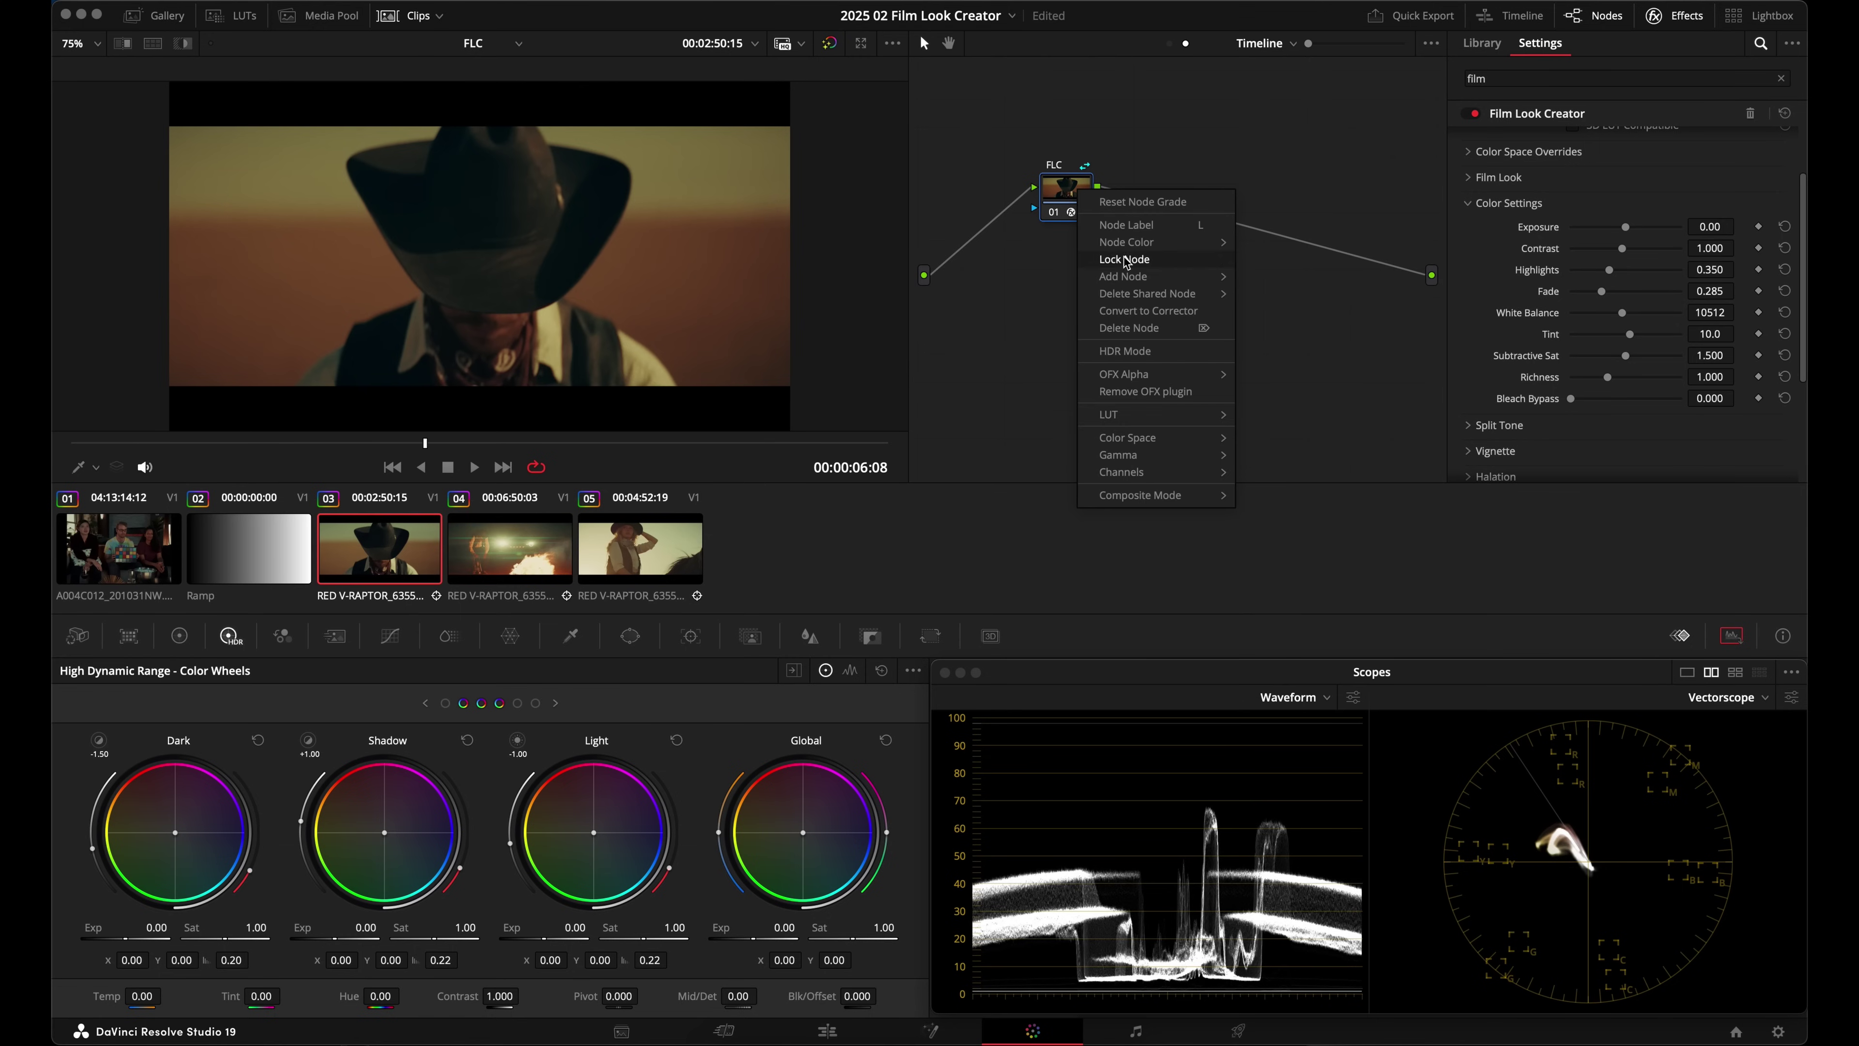
{"action": "left_click", "coordinate": [1083, 198]}
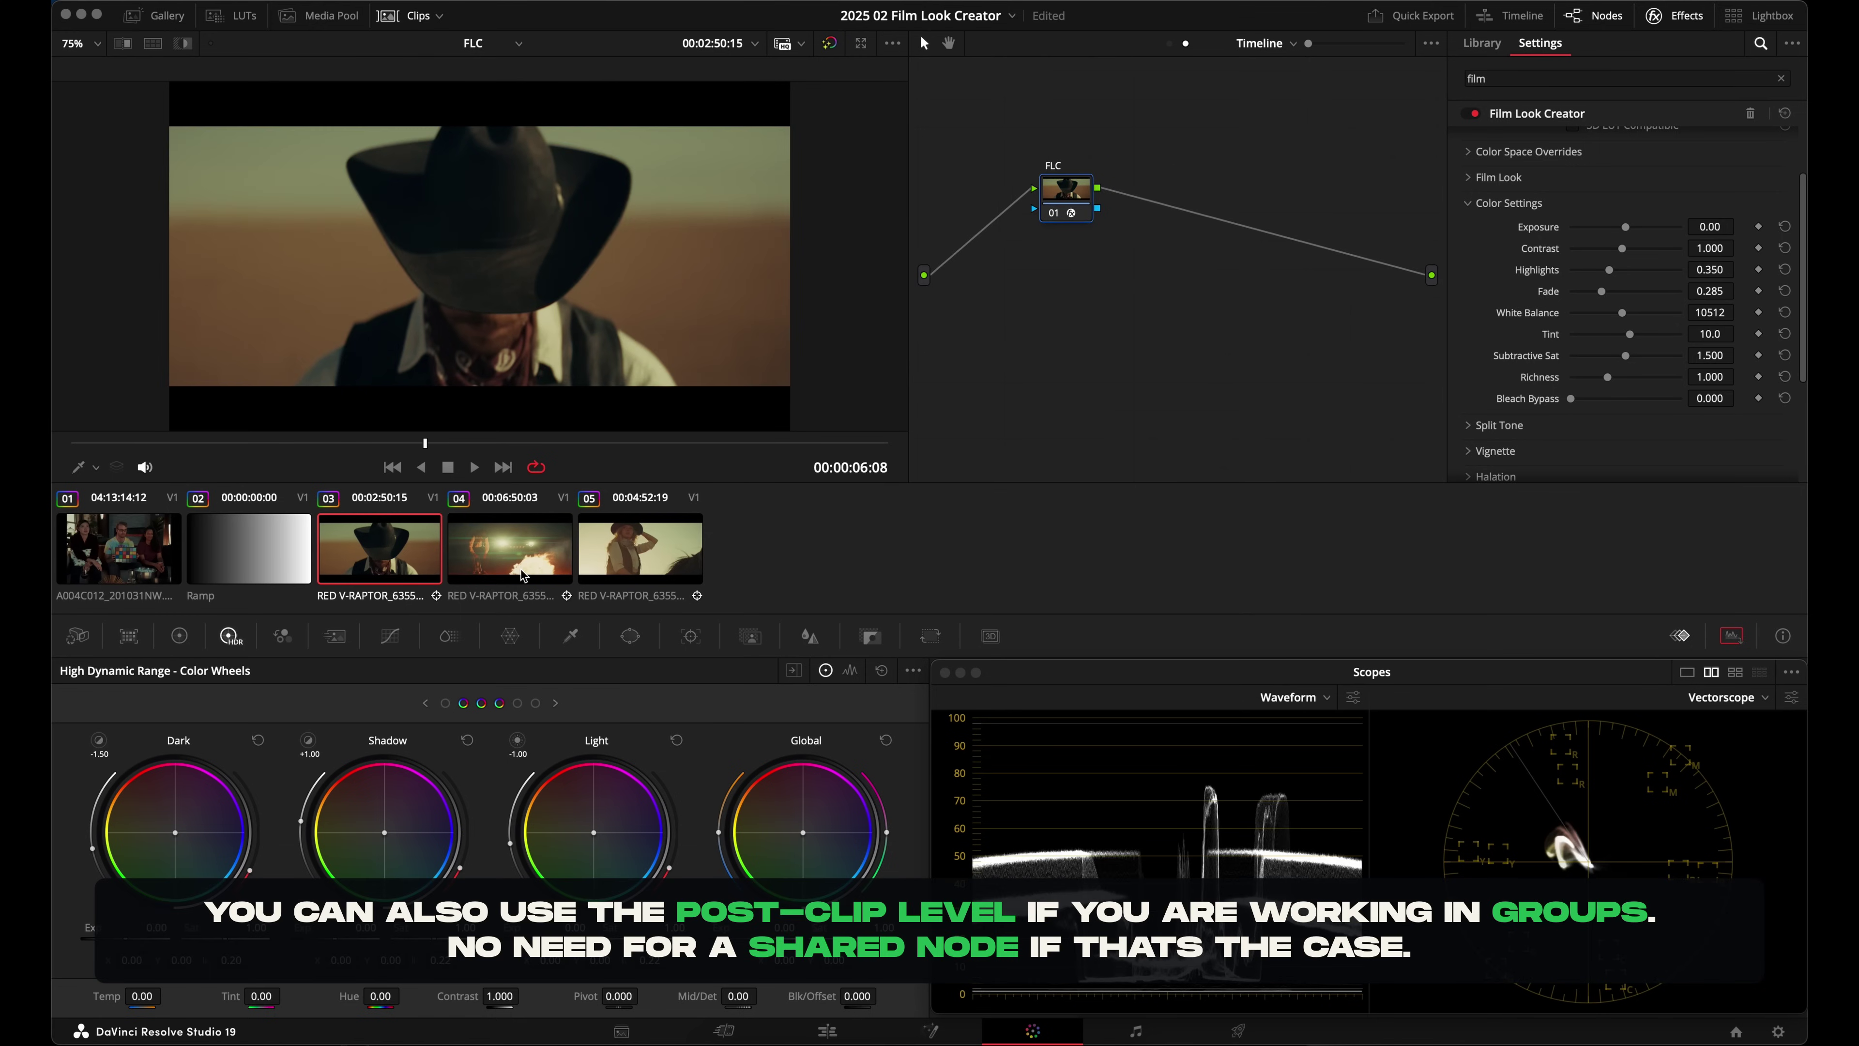
{"action": "key", "text": "Down"}
{"action": "key", "text": "Down"}
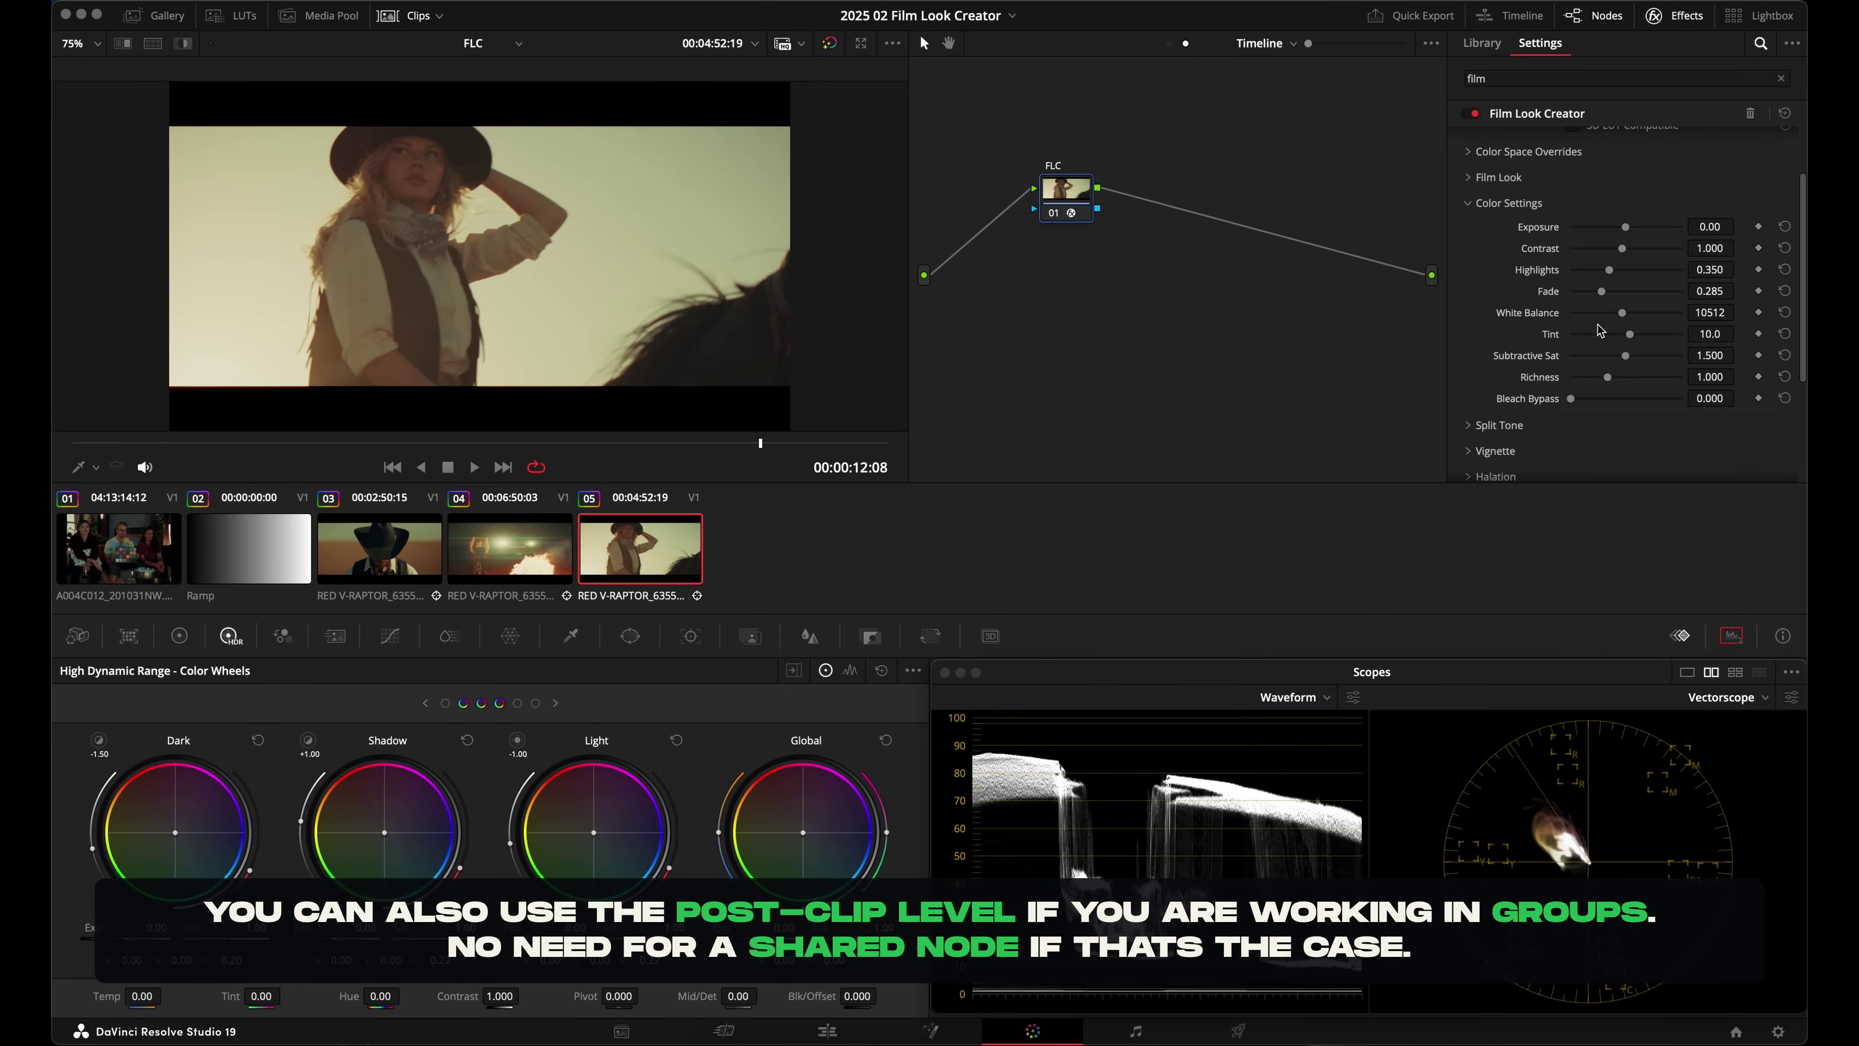
{"action": "left_click_drag", "start_coordinate": [1621, 313], "coordinate": [1590, 316]}
Step: Review clips 03–05 with the cooler timeline look, toggling the Color Settings section
{"action": "left_click", "coordinate": [454, 580]}
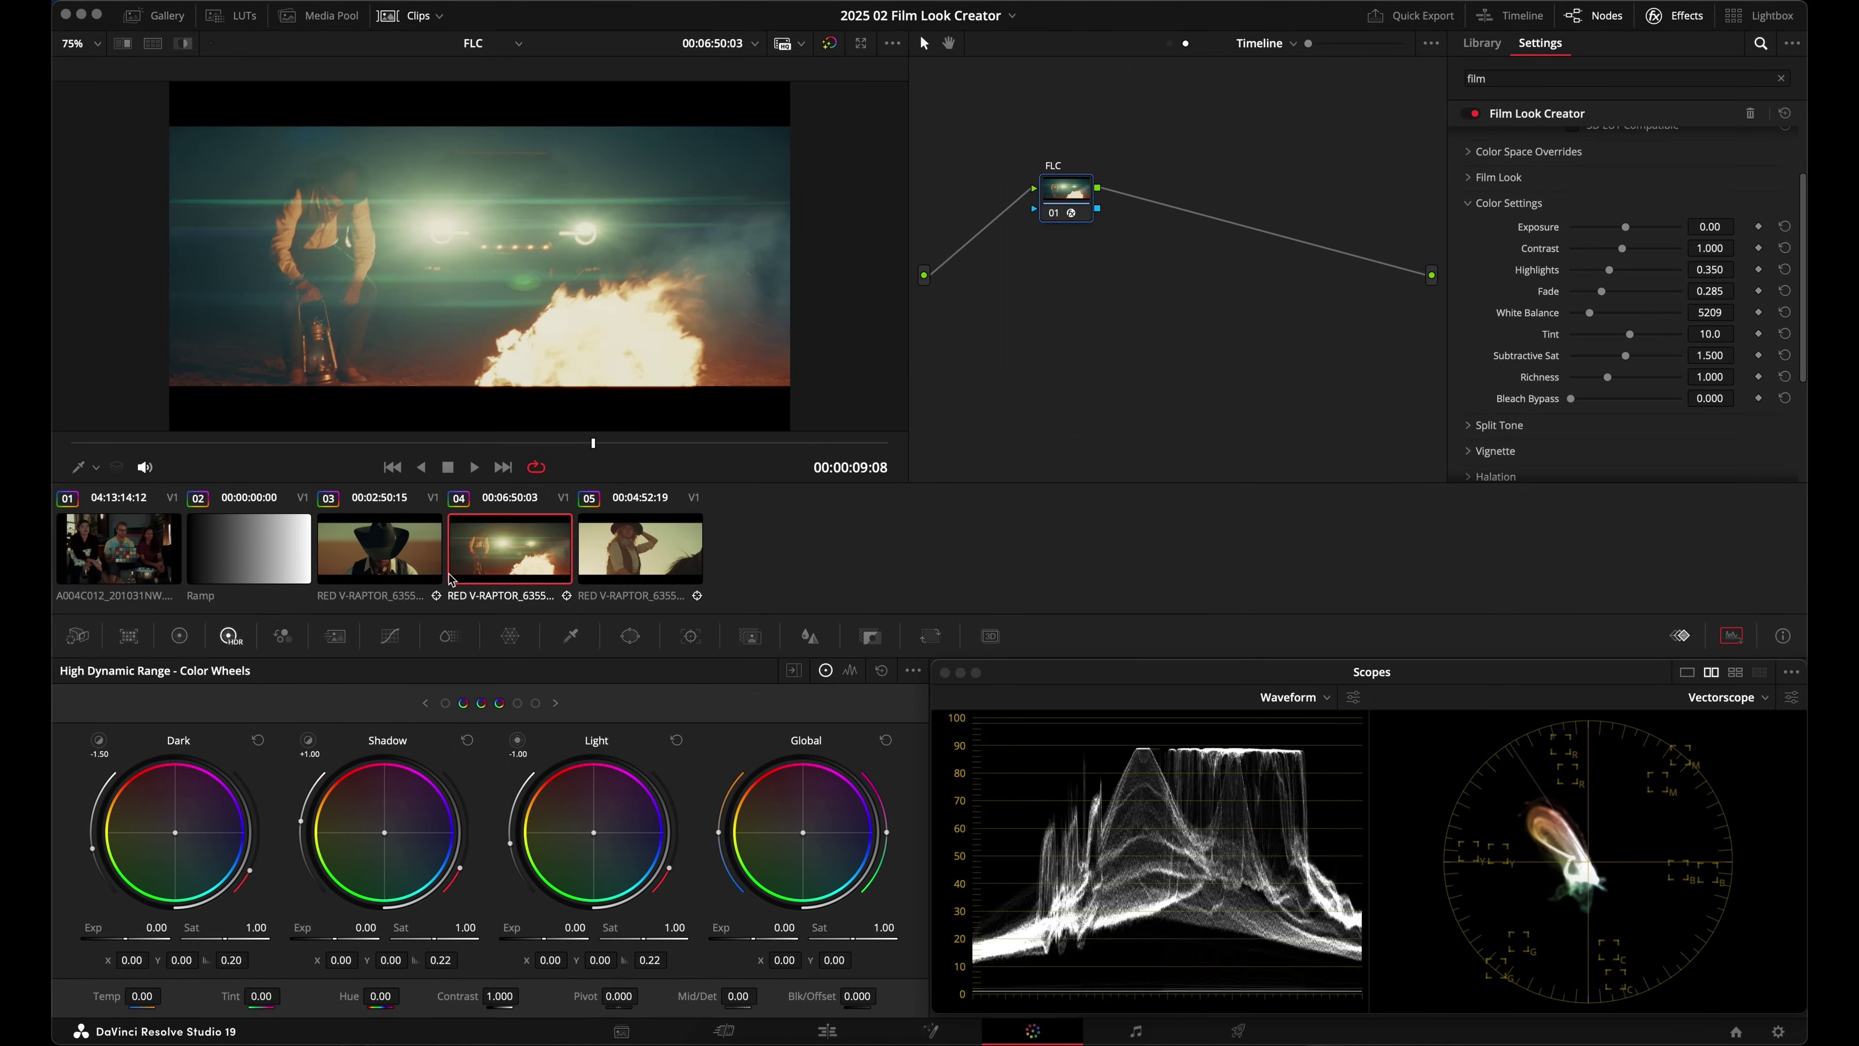
{"action": "left_click", "coordinate": [398, 561]}
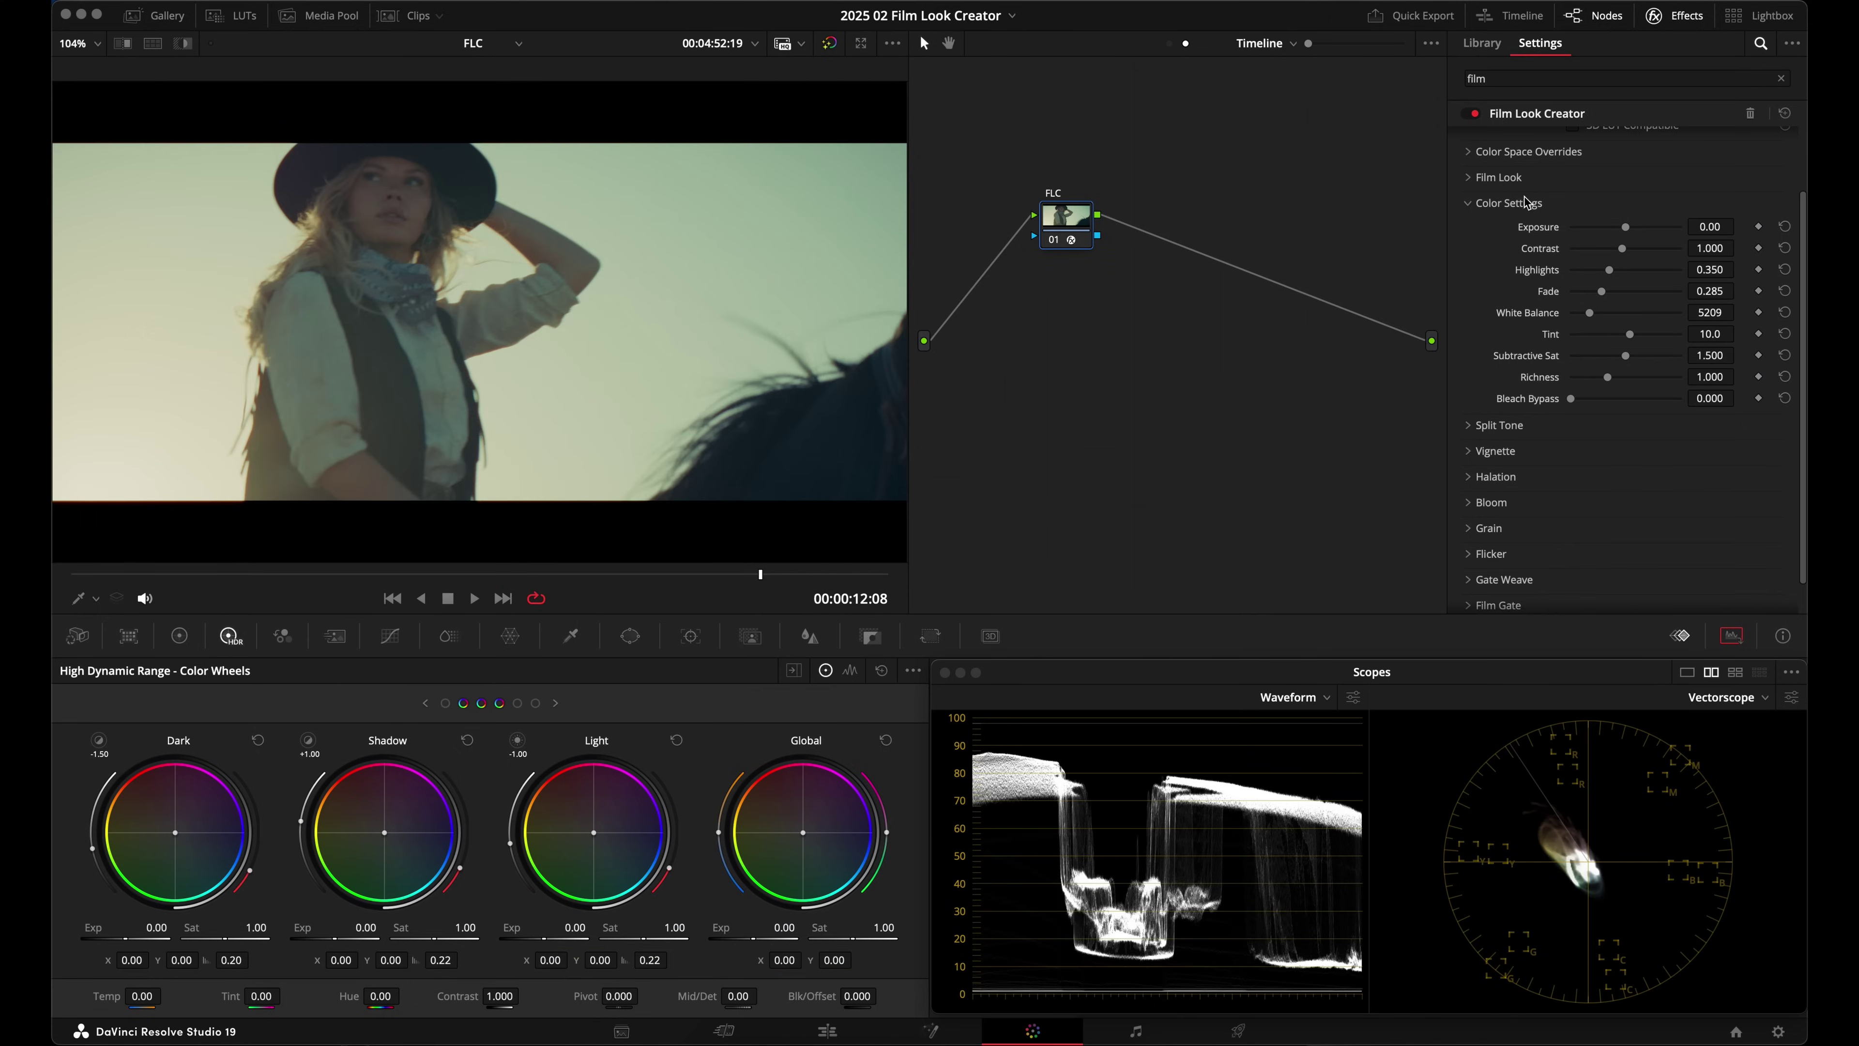
{"action": "left_click", "coordinate": [1528, 202]}
{"action": "scroll", "coordinate": [1535, 167], "scroll_direction": "up", "scroll_amount": 2}
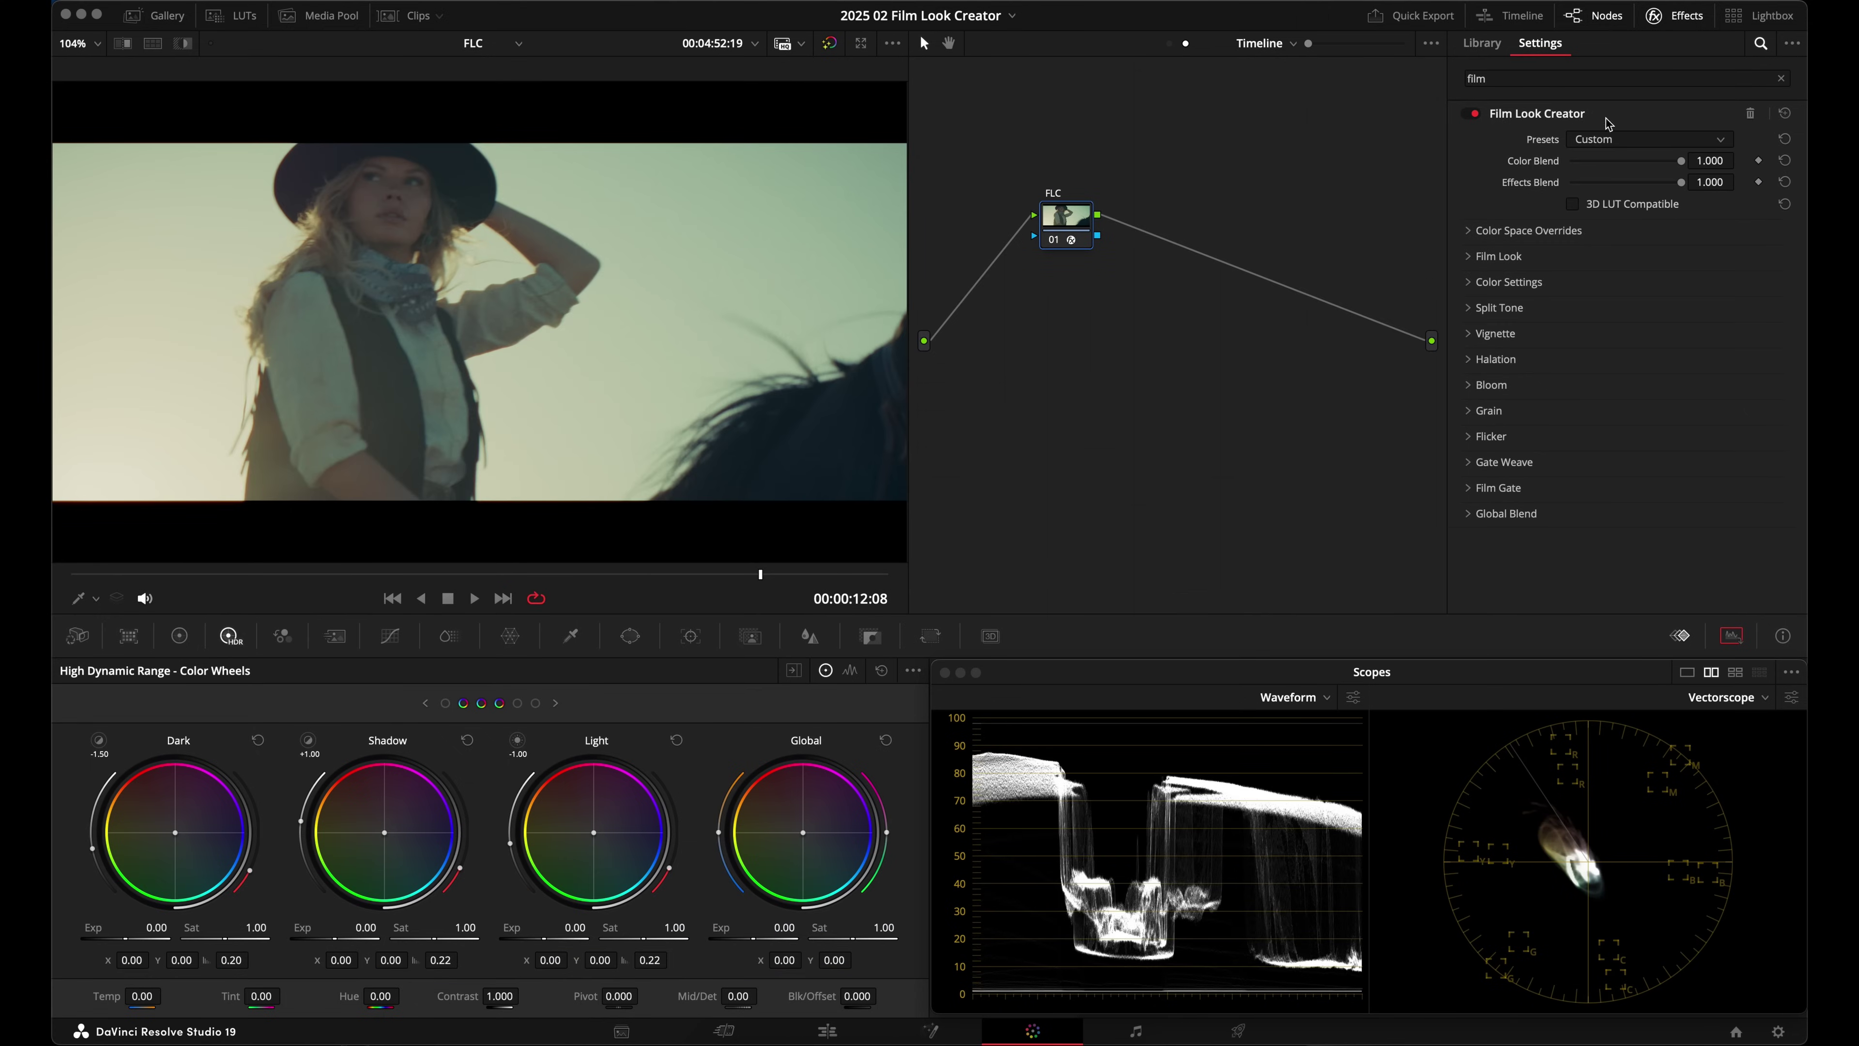
{"action": "left_click", "coordinate": [1559, 282]}
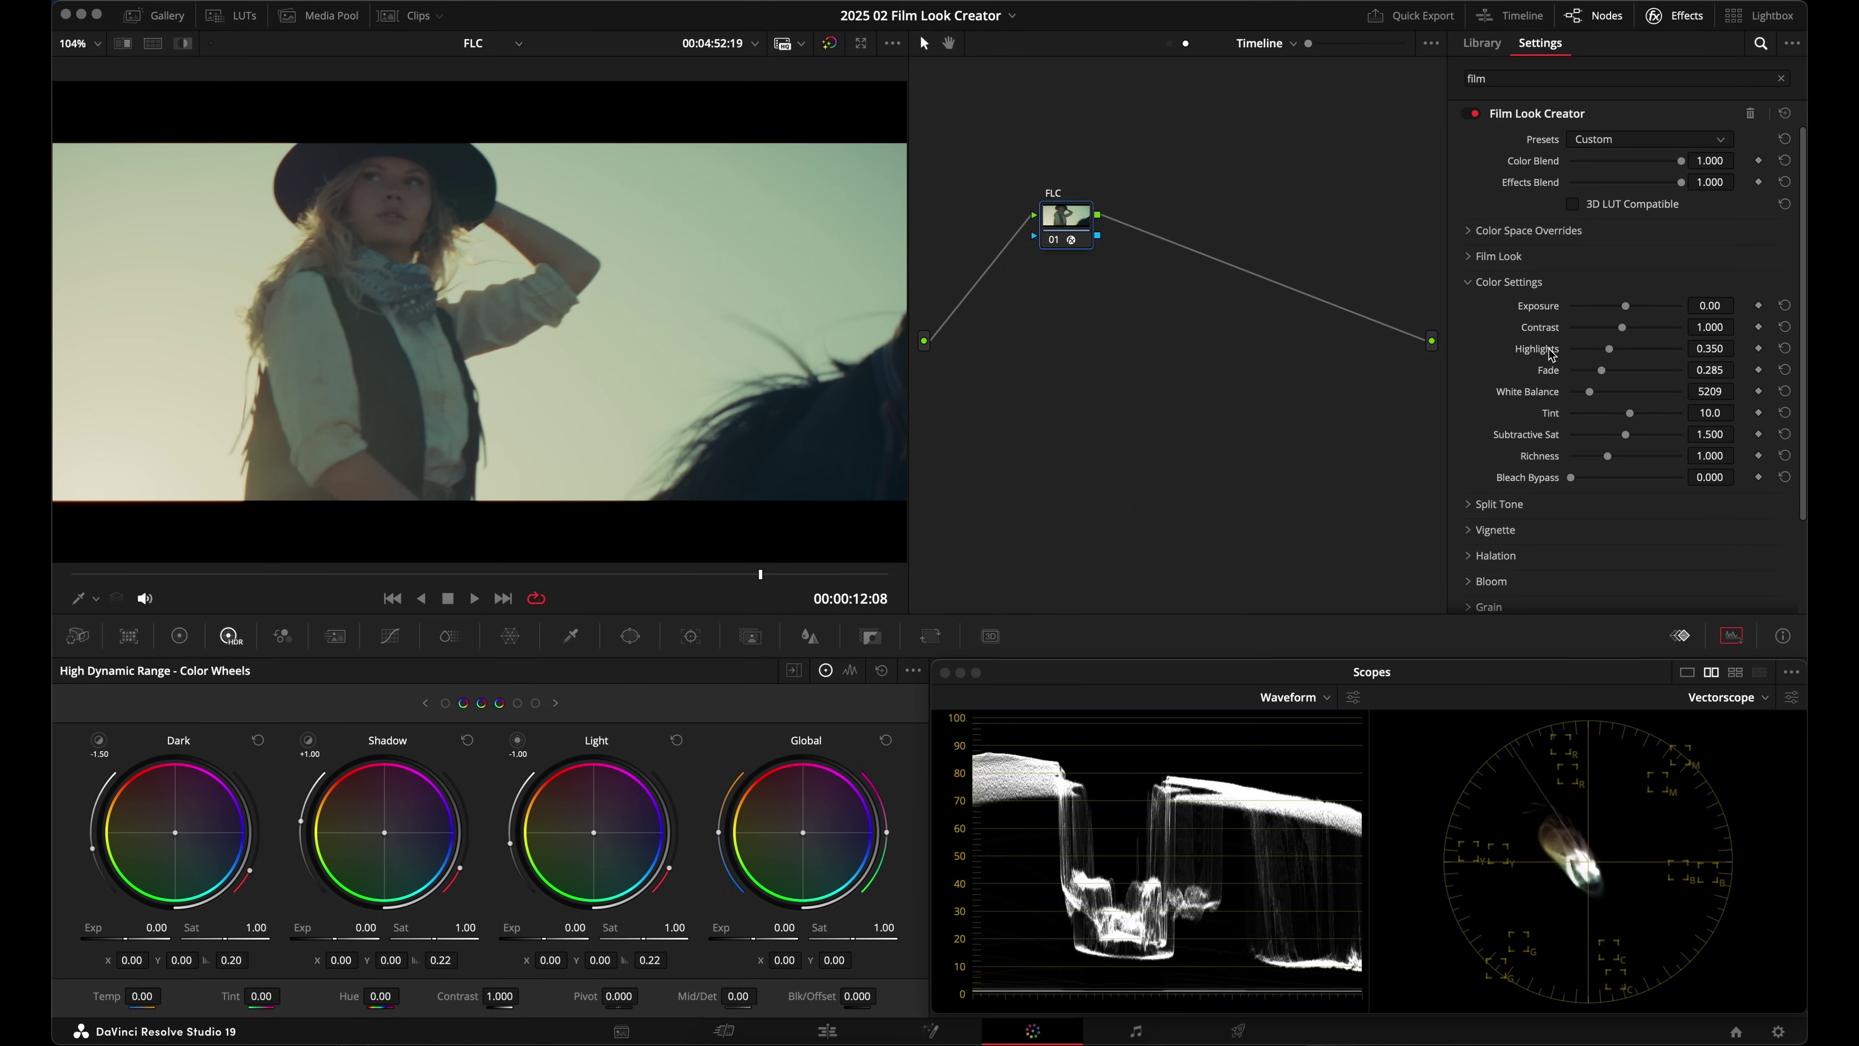
{"action": "left_click", "coordinate": [1533, 284]}
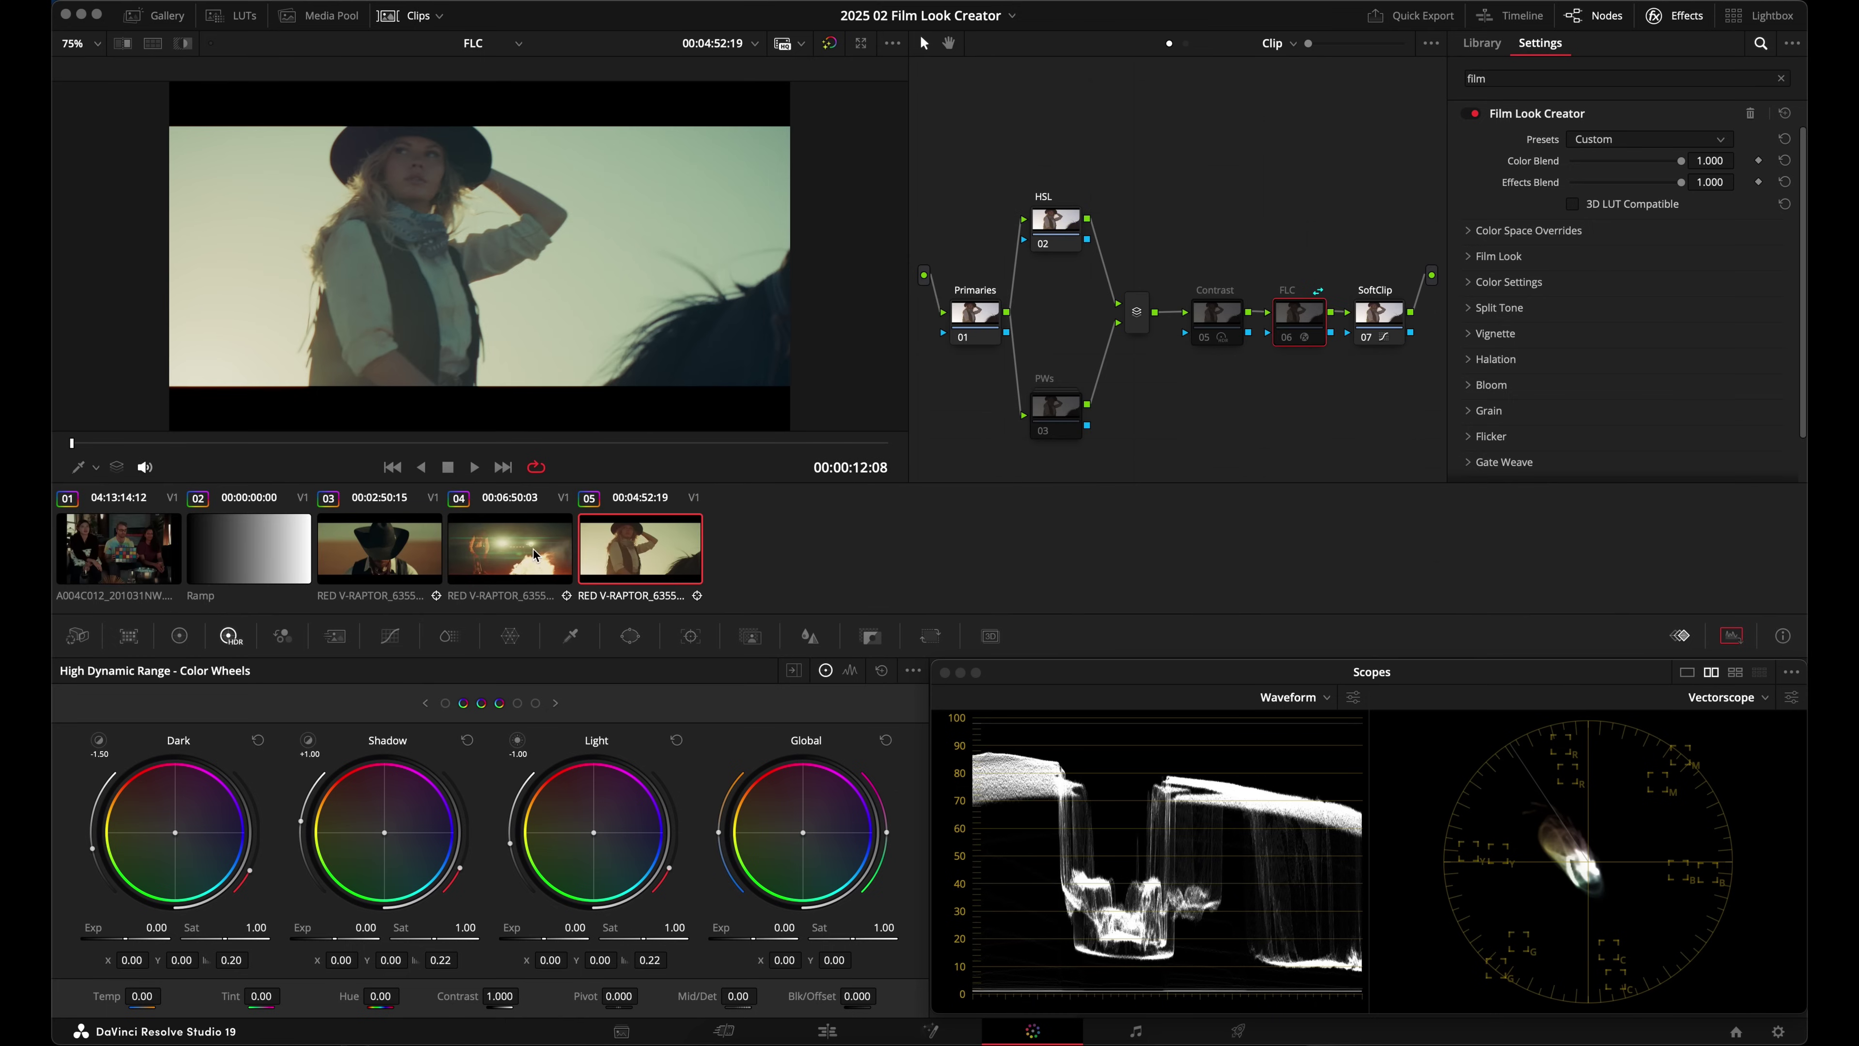
{"action": "left_click", "coordinate": [537, 549]}
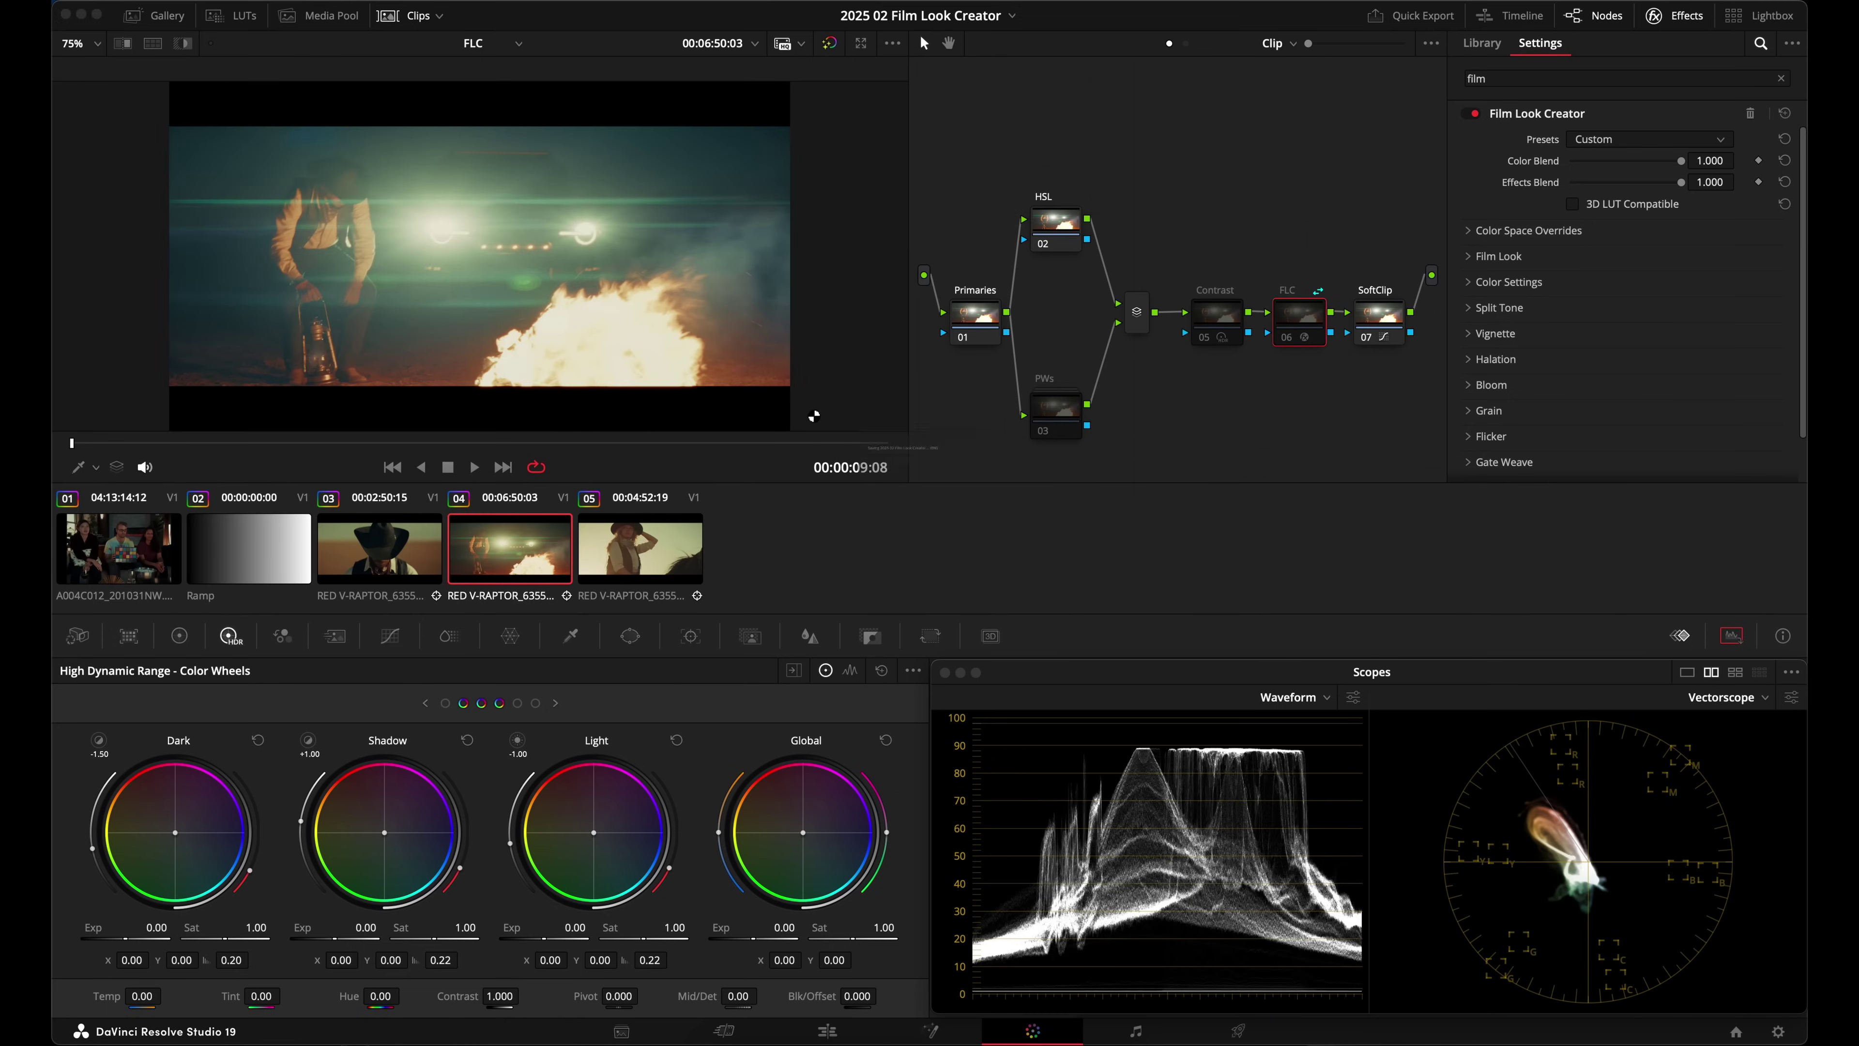
{"action": "left_click", "coordinate": [664, 560]}
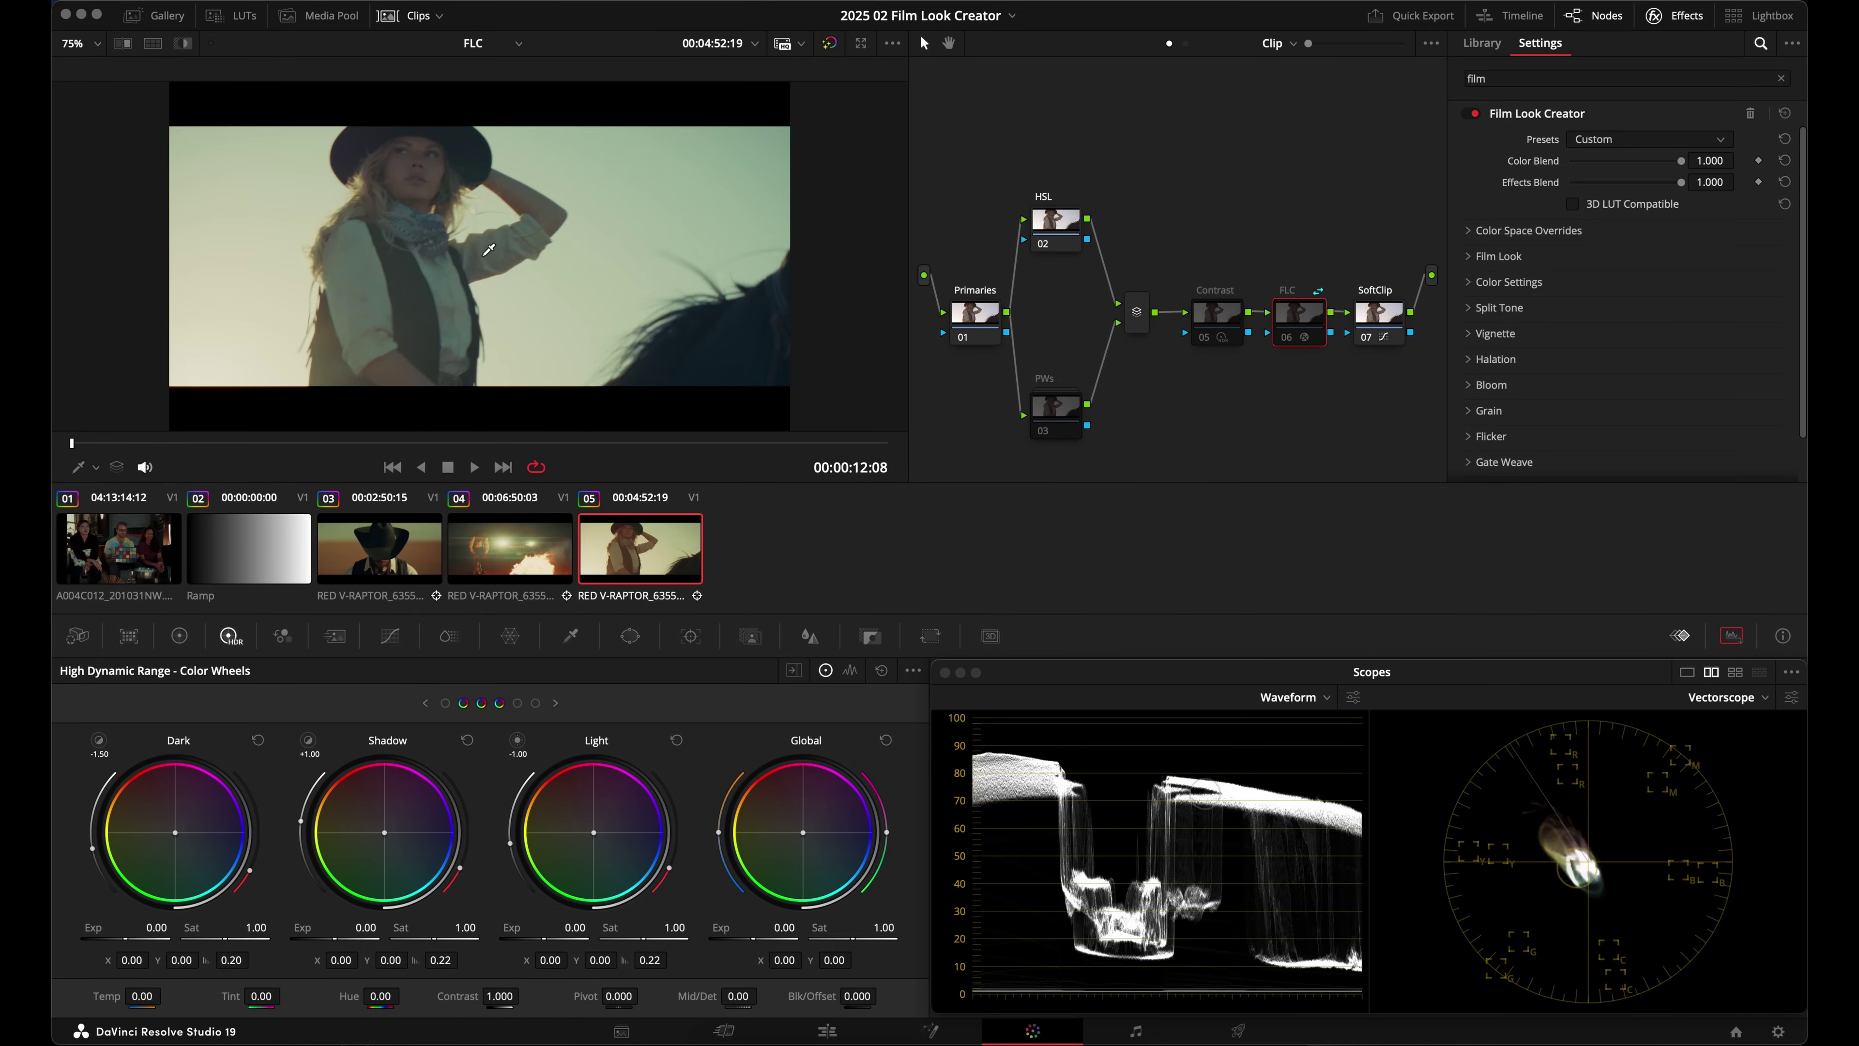
{"action": "left_click", "coordinate": [377, 558]}
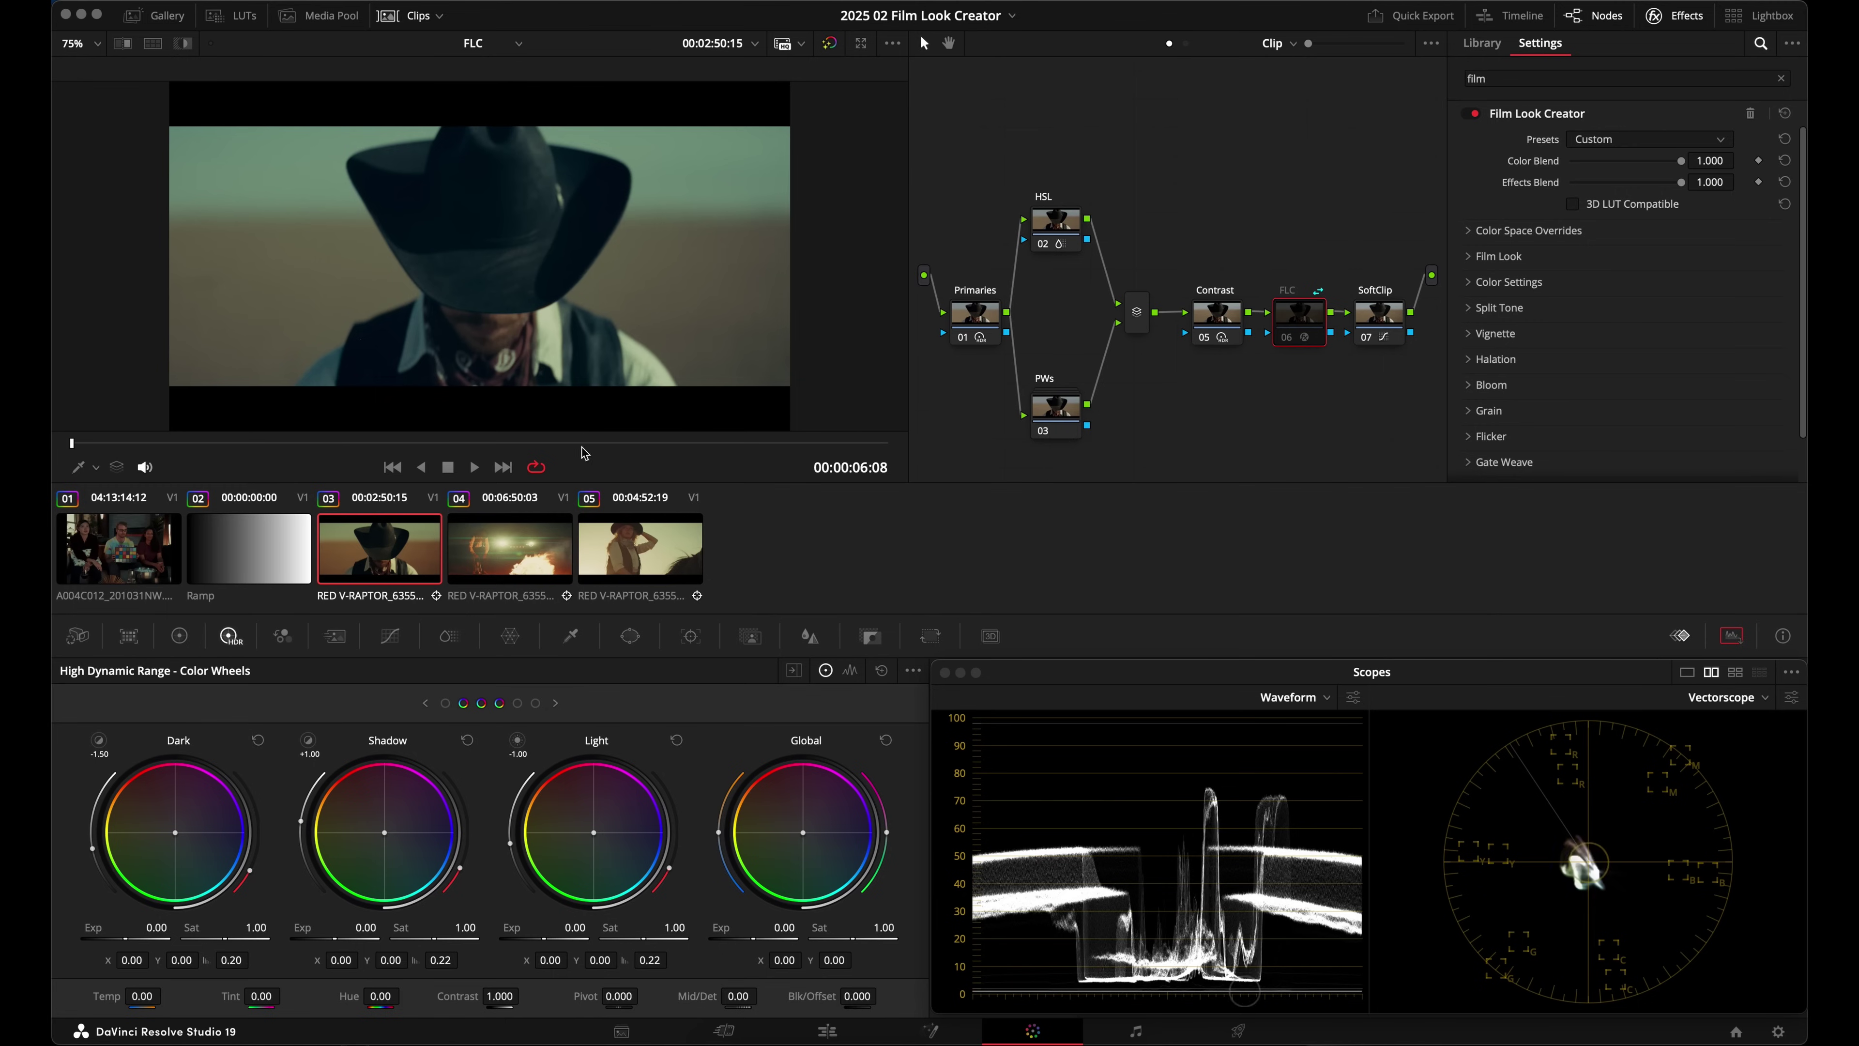
Step: Recheck the timeline look's Color Settings, then select clip 04's PWs node
{"action": "left_click", "coordinate": [1186, 46]}
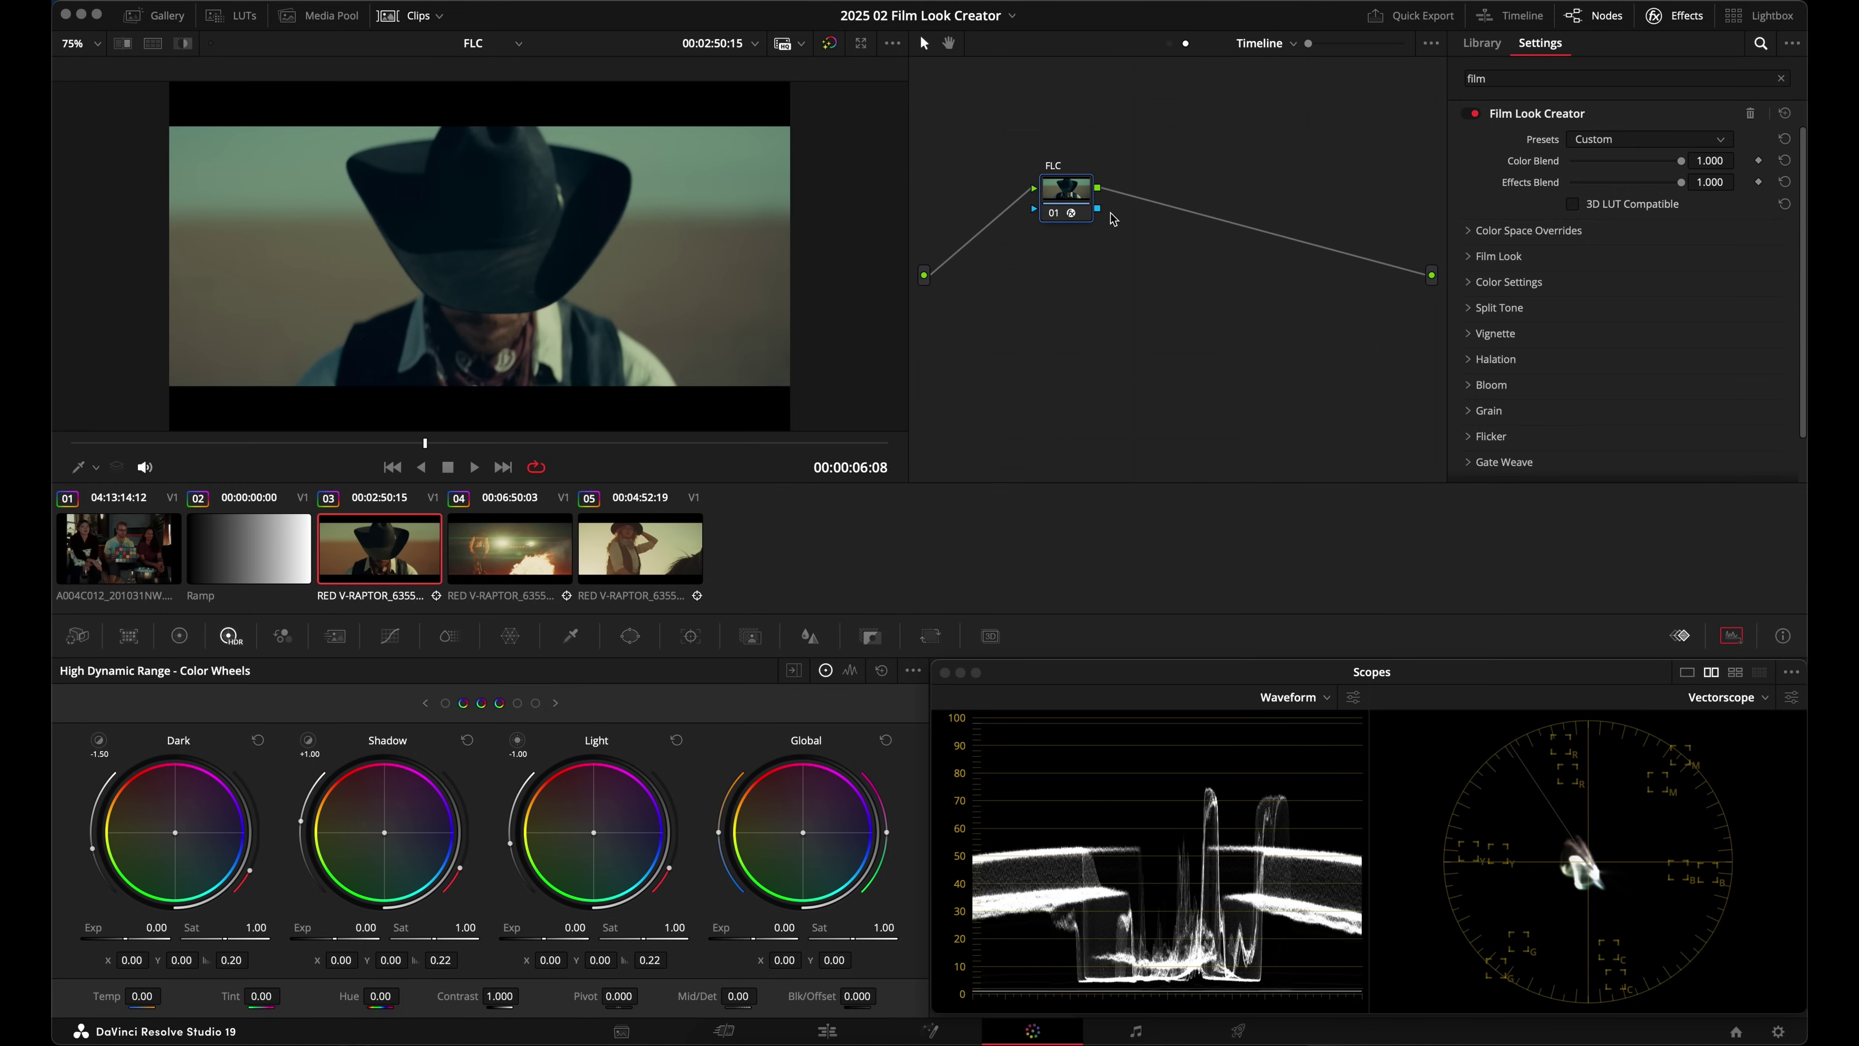
{"action": "left_click", "coordinate": [1524, 283]}
{"action": "scroll", "coordinate": [1555, 377], "scroll_direction": "down", "scroll_amount": 2}
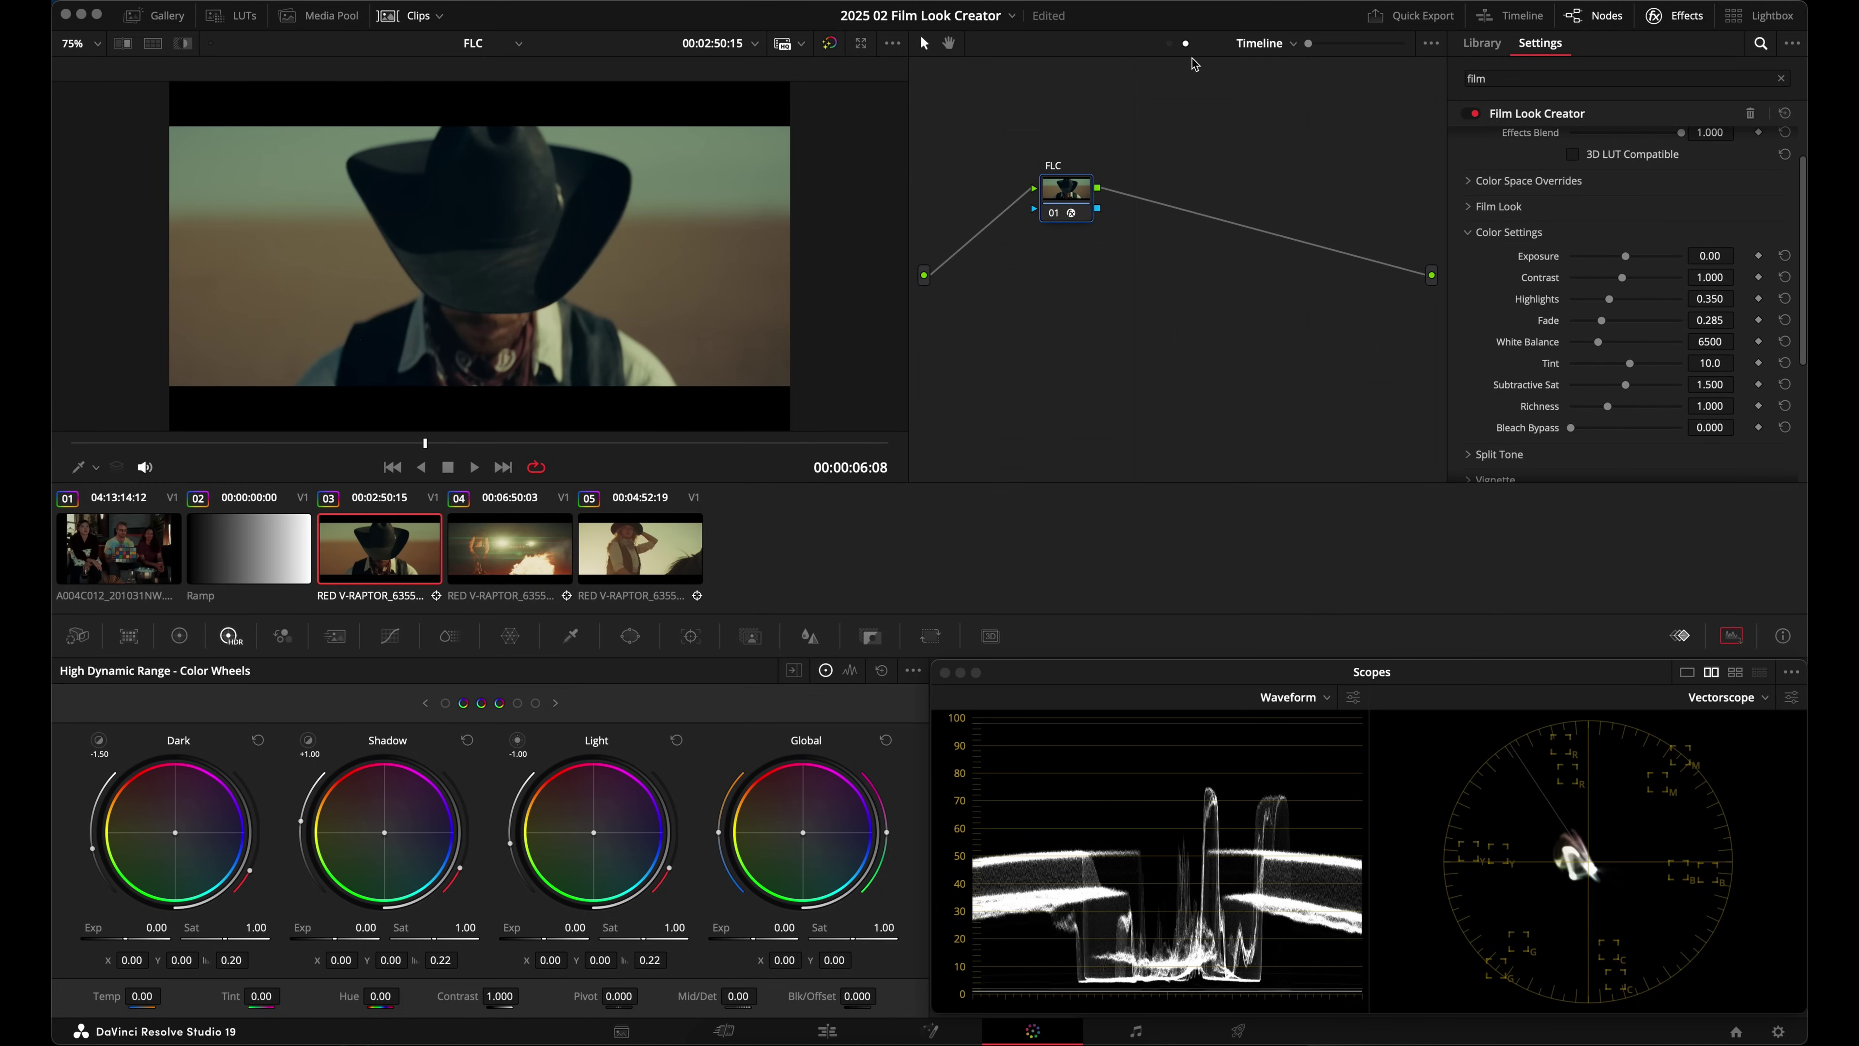
{"action": "left_click", "coordinate": [1170, 45]}
{"action": "left_click", "coordinate": [508, 573]}
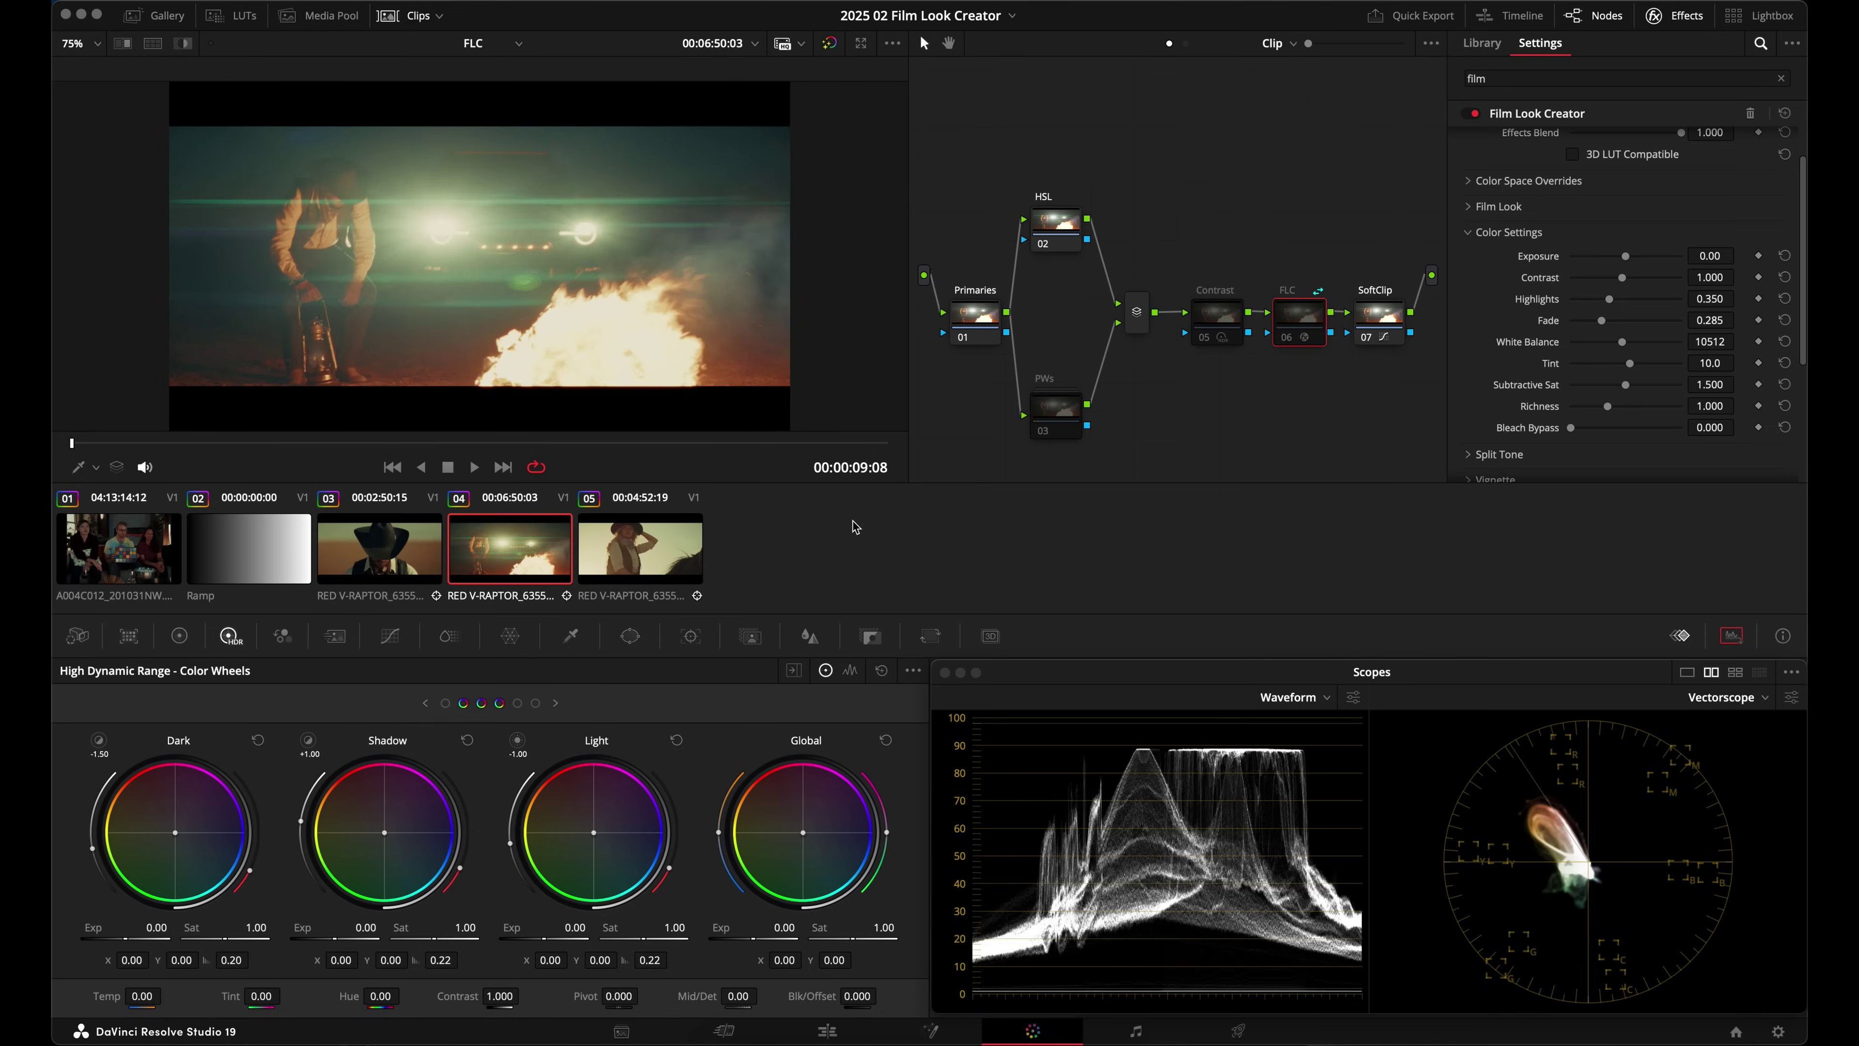
{"action": "left_click", "coordinate": [1054, 440]}
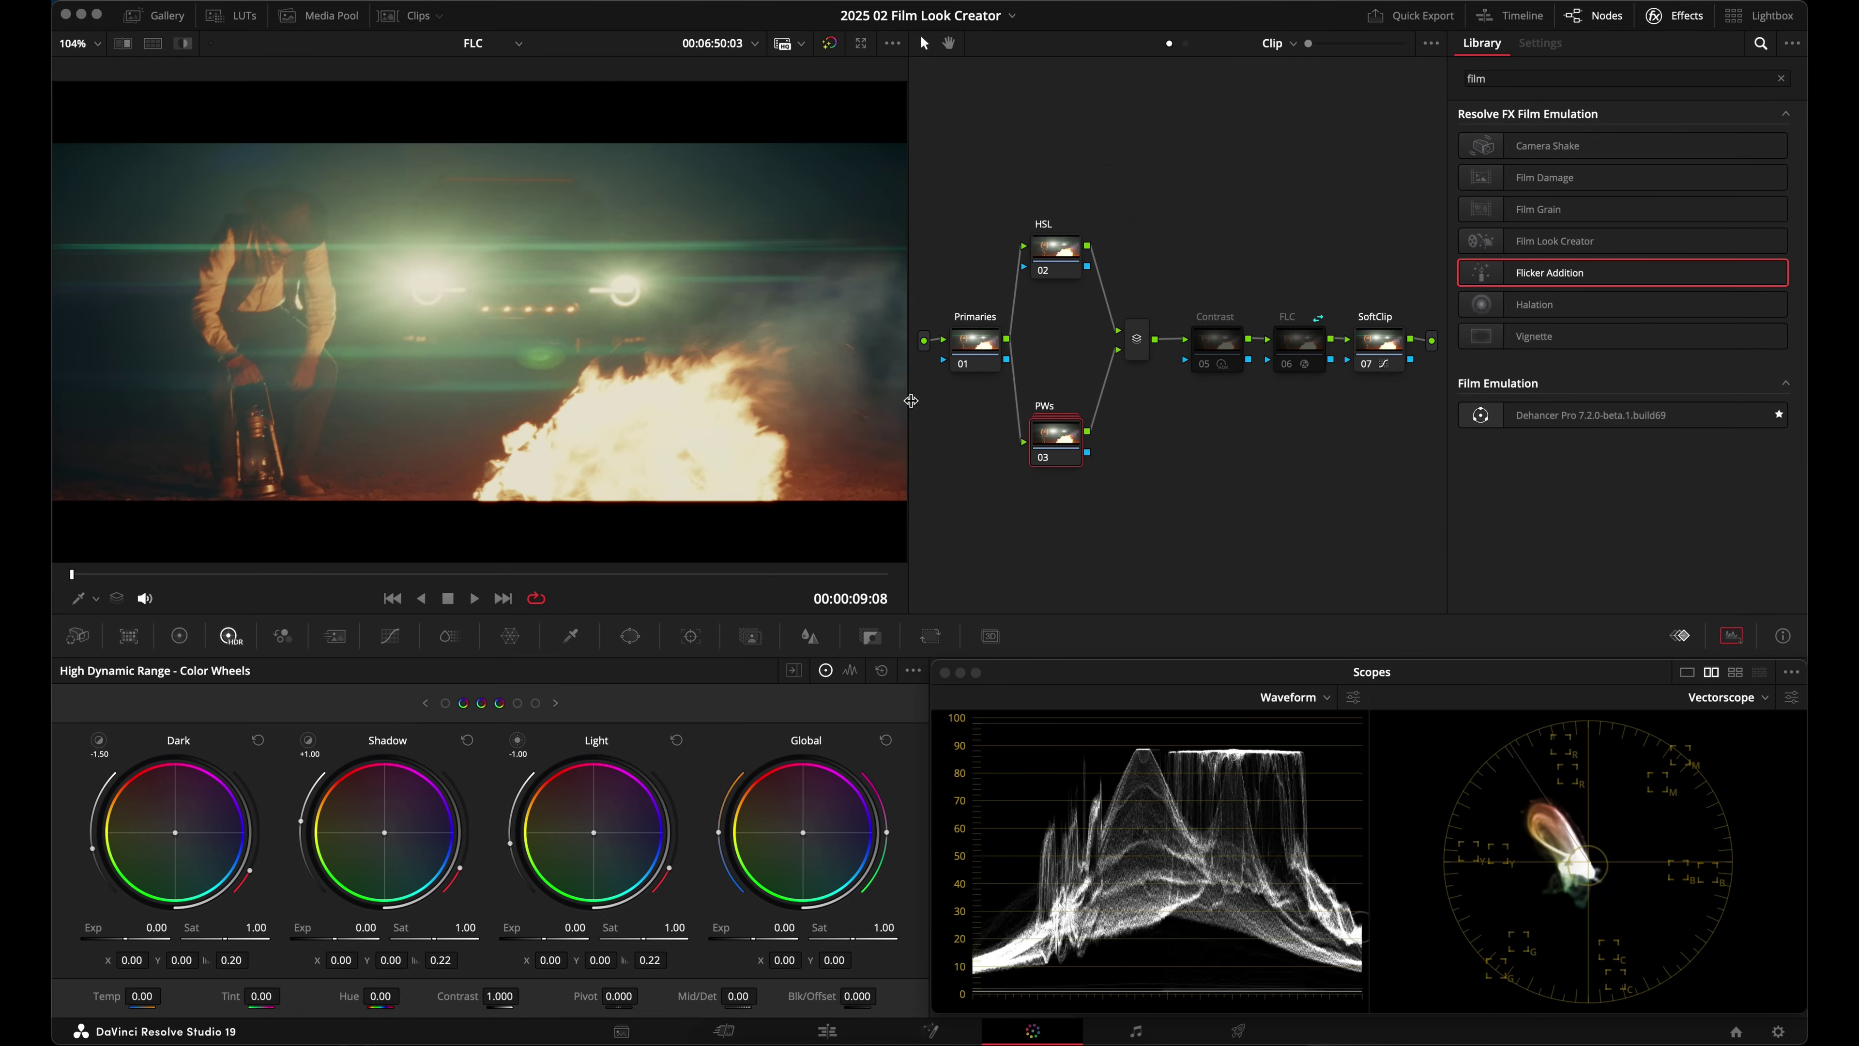
Step: On clip 04, move the PWs circle window left onto the figure and narrow it
{"action": "double_click", "coordinate": [1070, 435]}
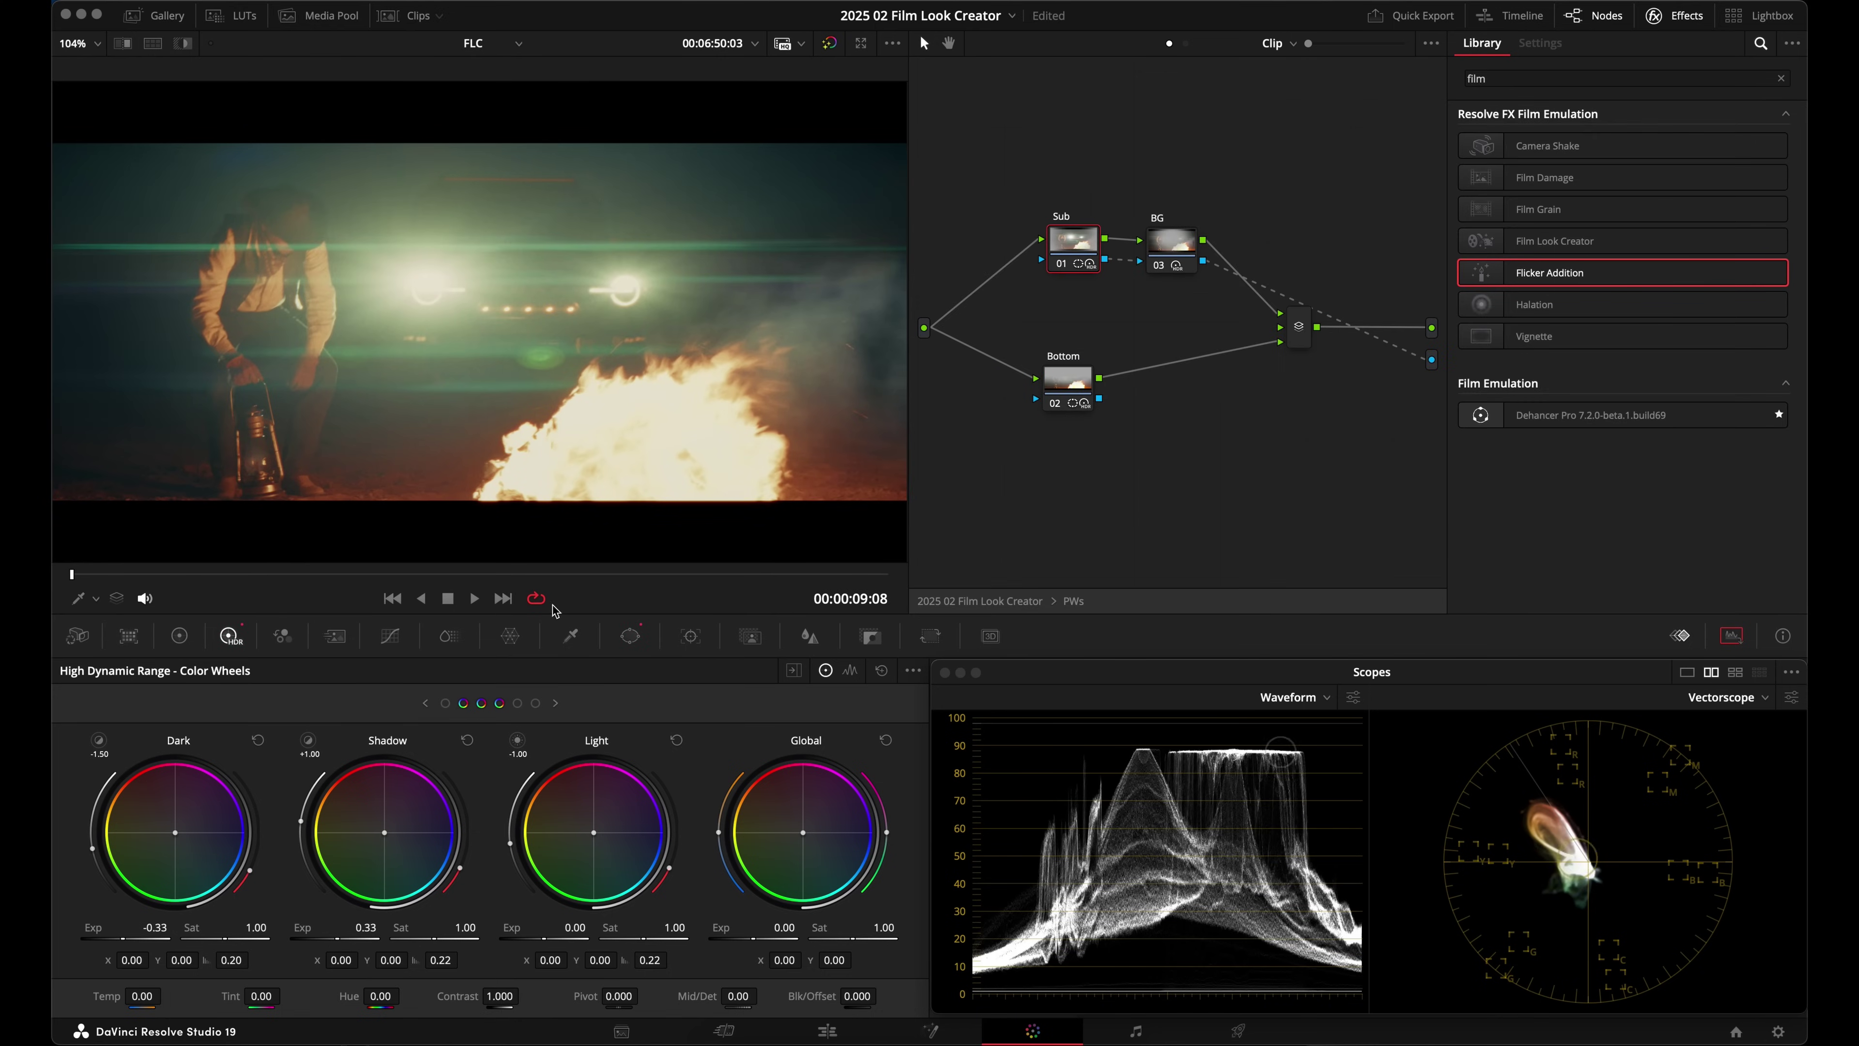
{"action": "left_click", "coordinate": [630, 636]}
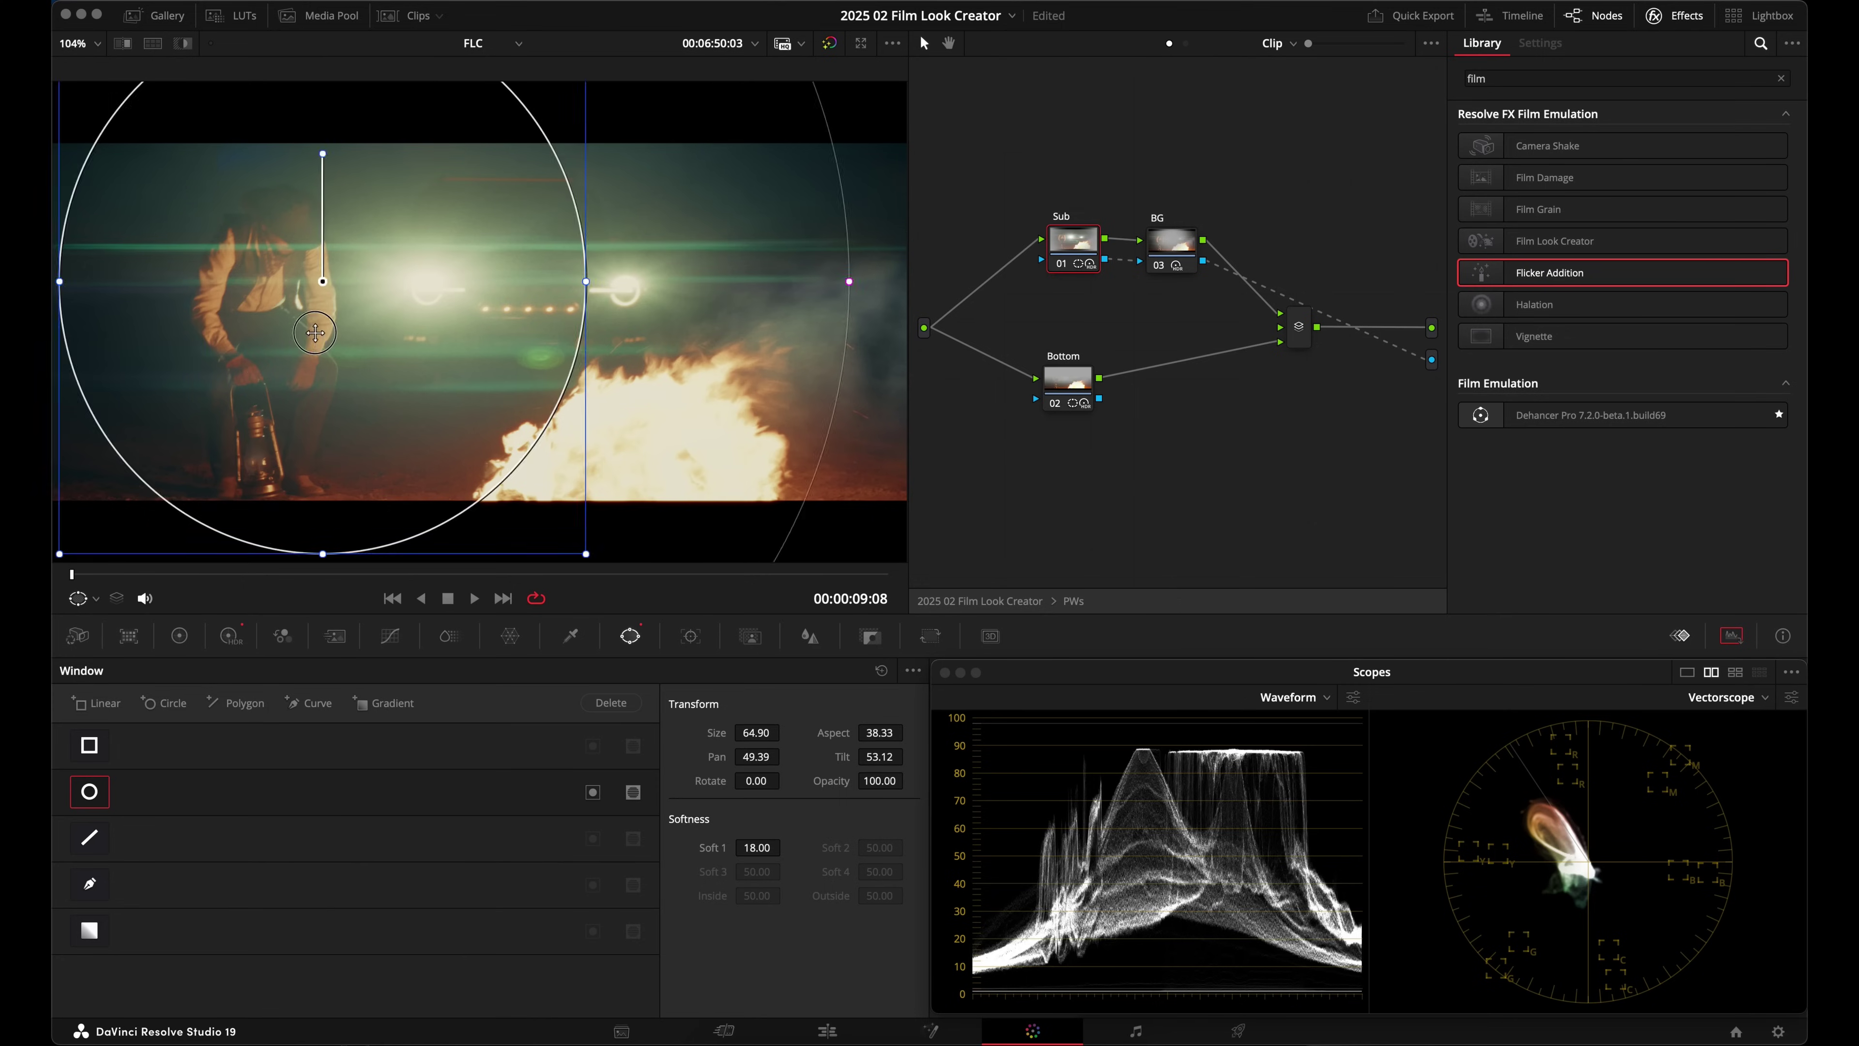
{"action": "left_click_drag", "start_coordinate": [325, 332], "coordinate": [161, 363]}
{"action": "scroll", "coordinate": [162, 362], "scroll_direction": "down", "scroll_amount": 4}
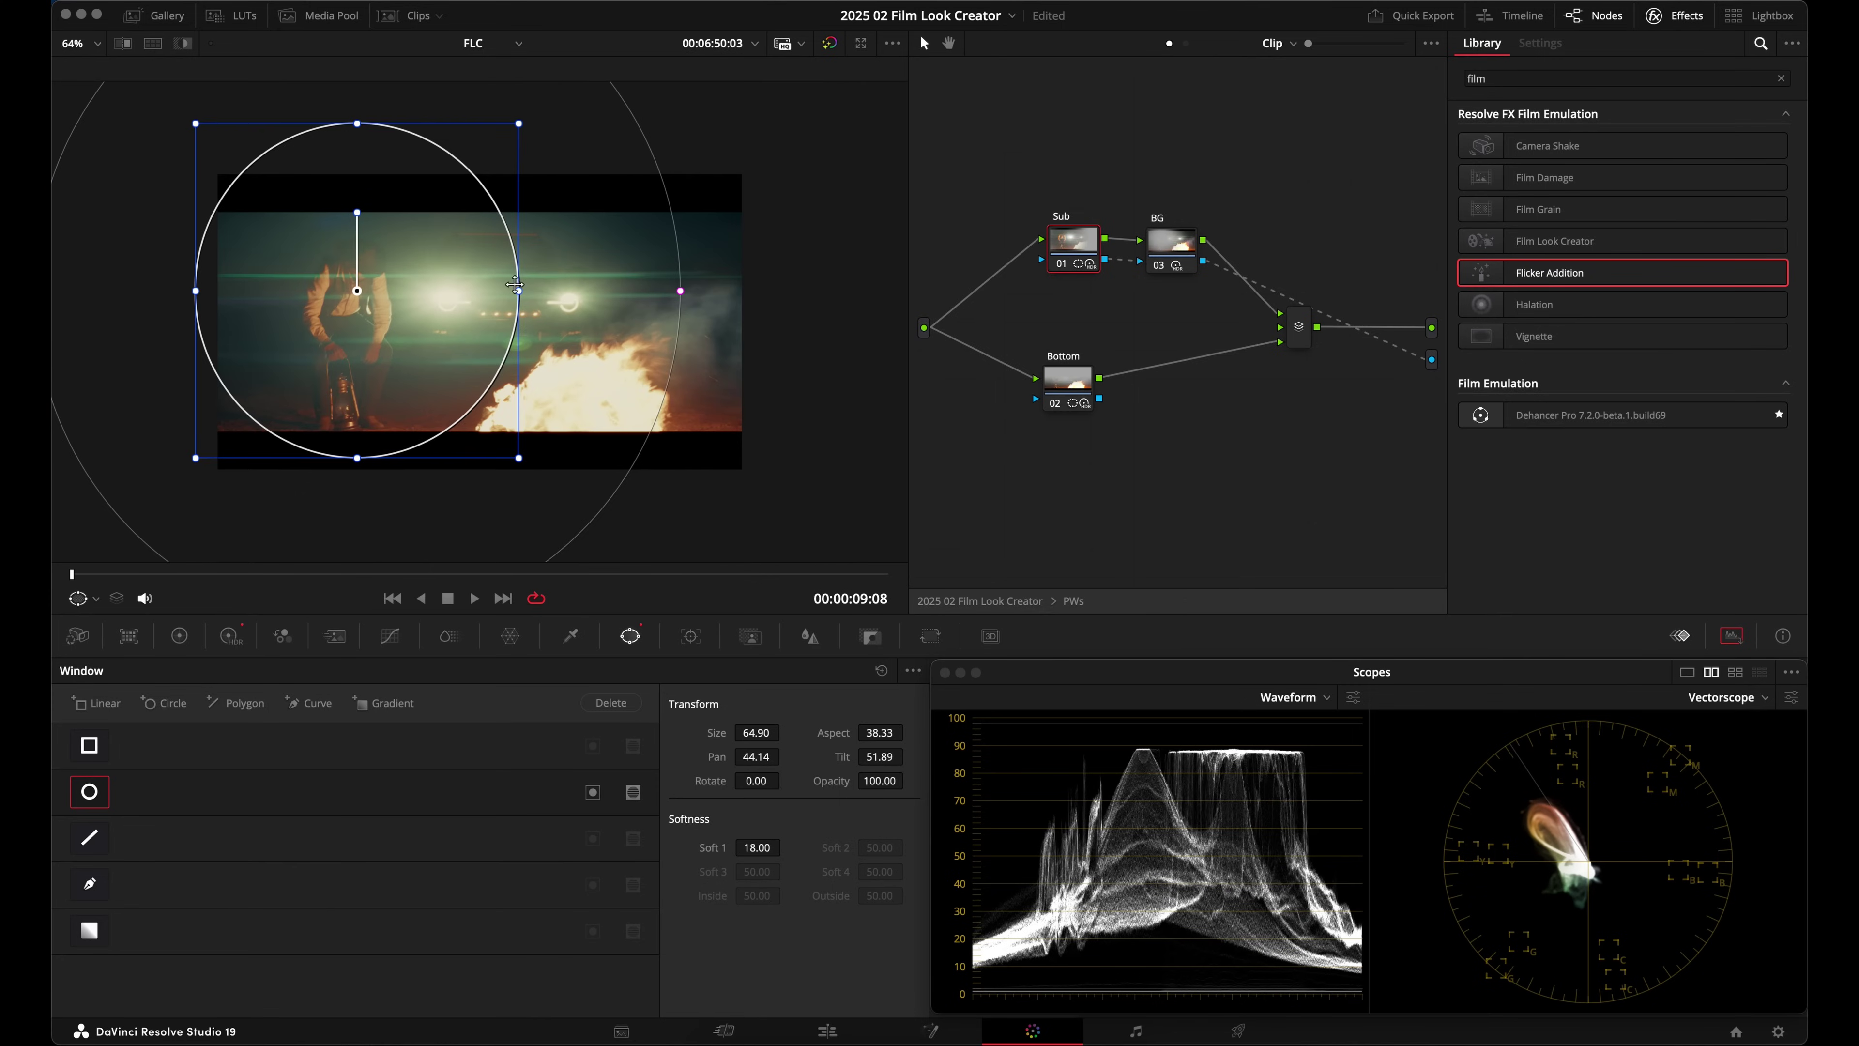
{"action": "left_click_drag", "start_coordinate": [514, 284], "coordinate": [485, 291]}
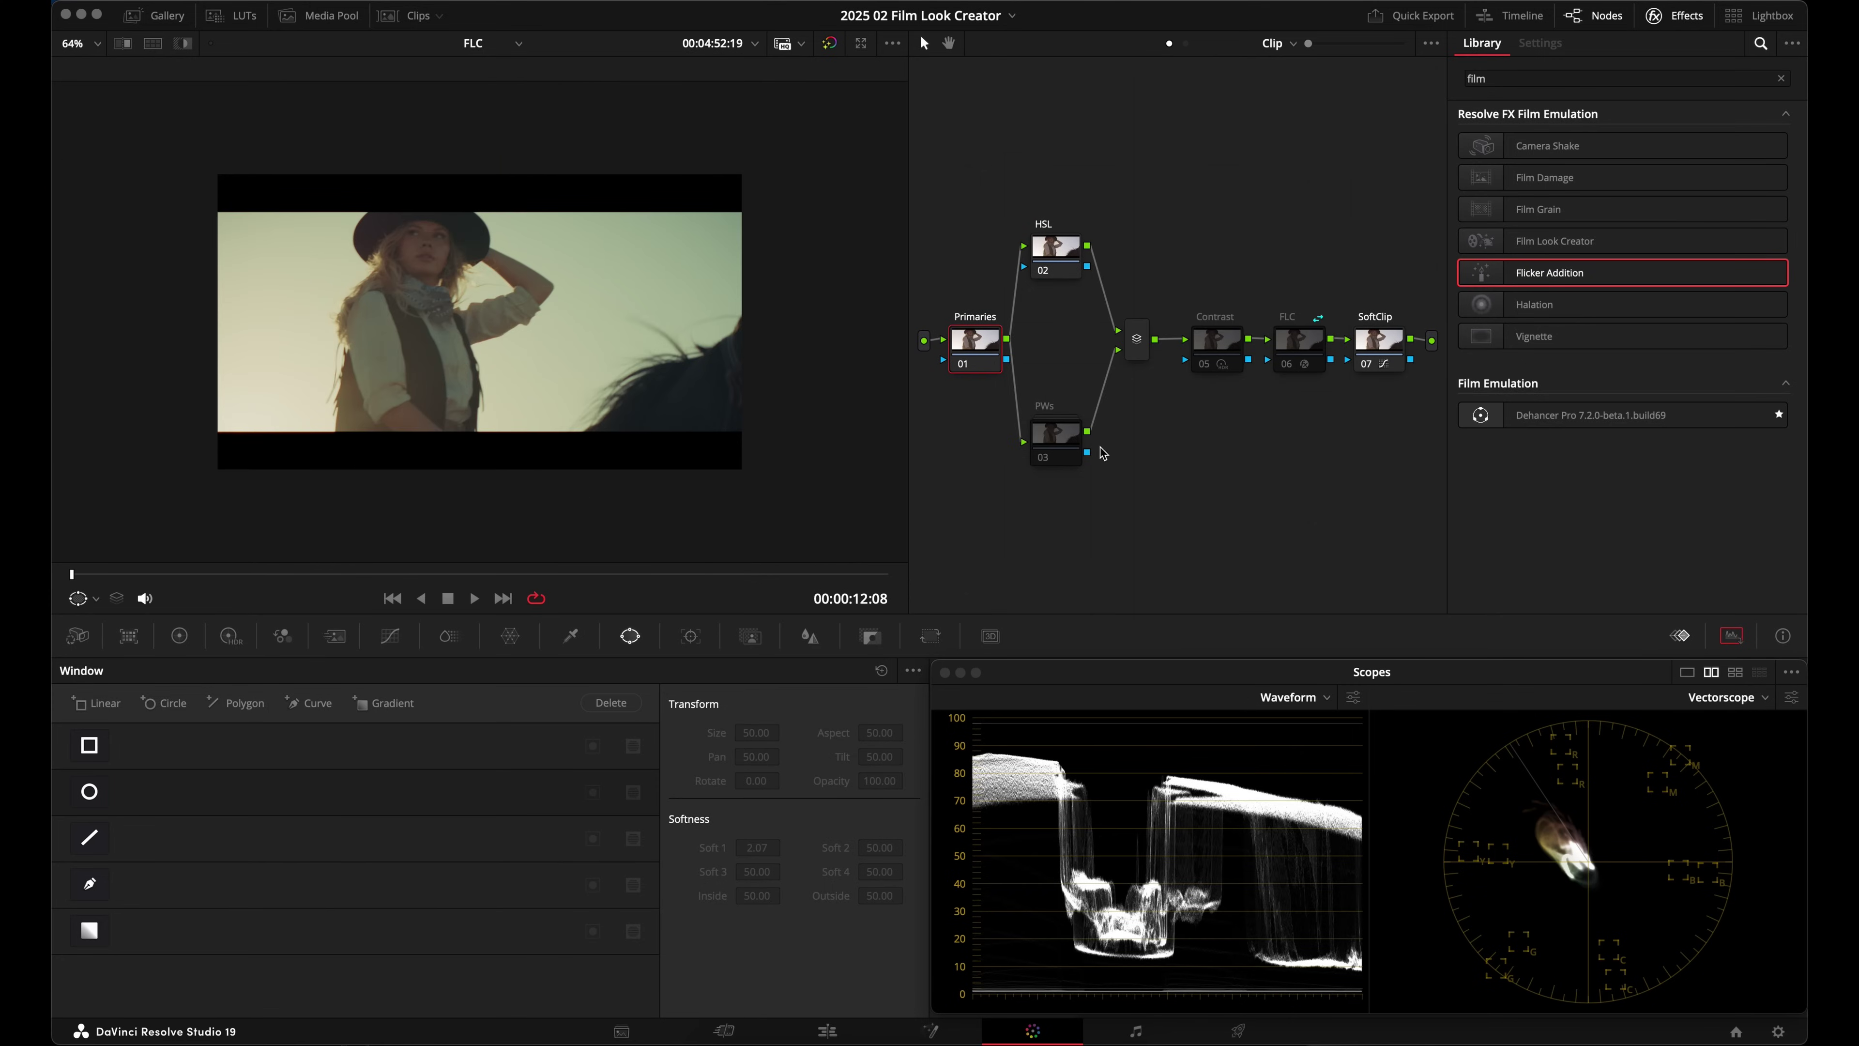
Step: On clip 05, move the Sub circle window over the woman and stretch it into a tall ellipse
{"action": "left_click", "coordinate": [1061, 438]}
{"action": "double_click", "coordinate": [1052, 437]}
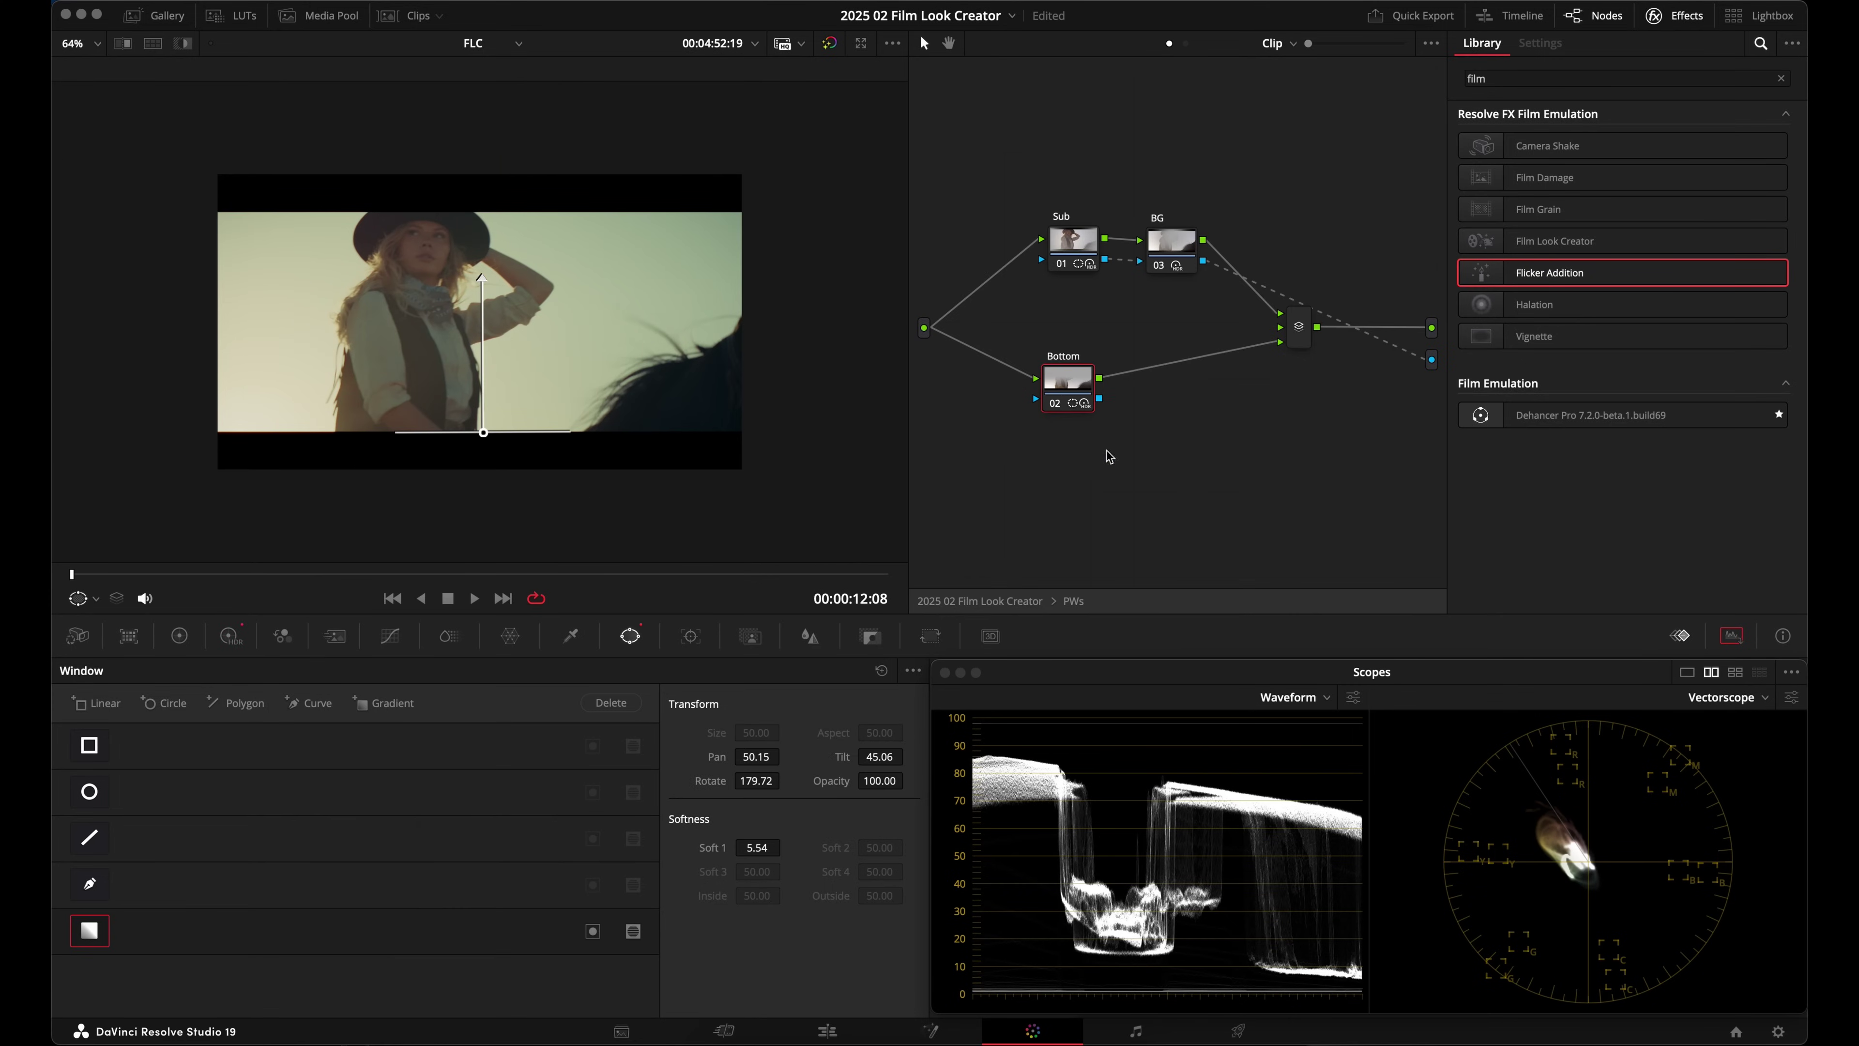
{"action": "left_click", "coordinate": [1067, 242]}
{"action": "left_click_drag", "start_coordinate": [522, 250], "coordinate": [471, 221]}
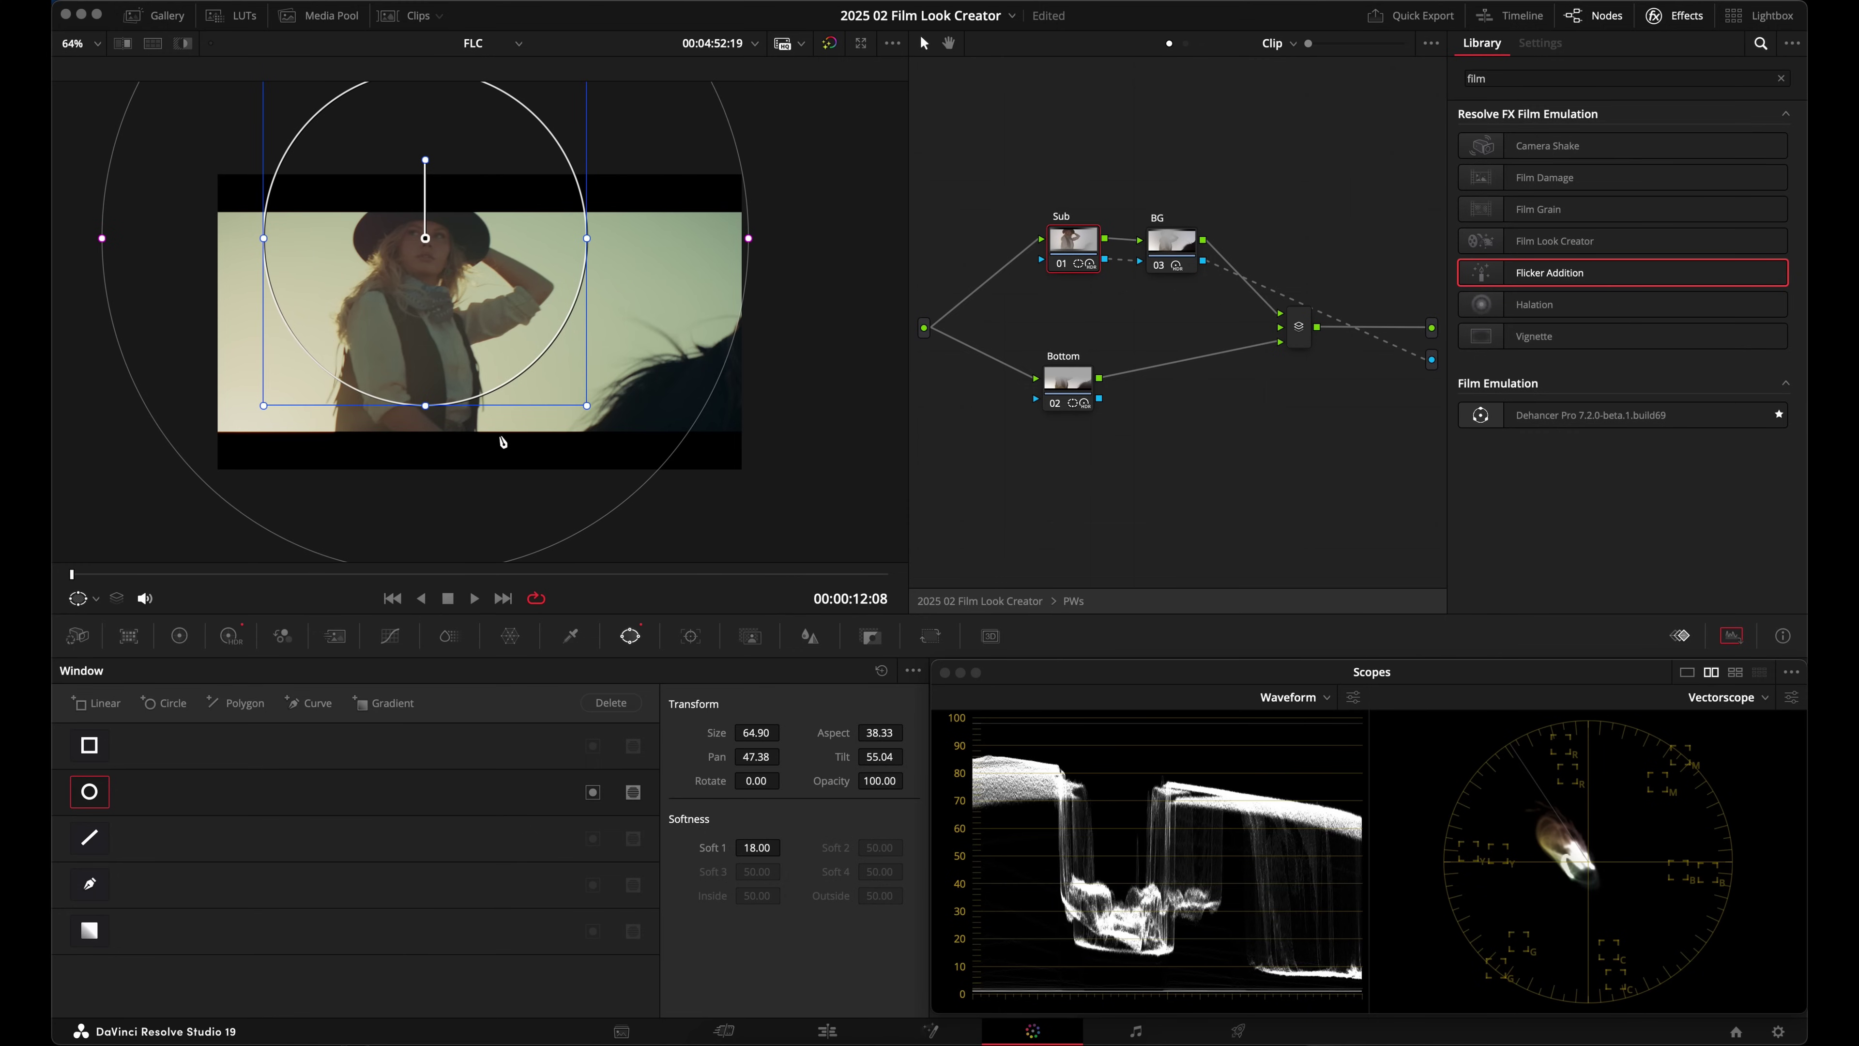
{"action": "left_click_drag", "start_coordinate": [434, 411], "coordinate": [435, 463]}
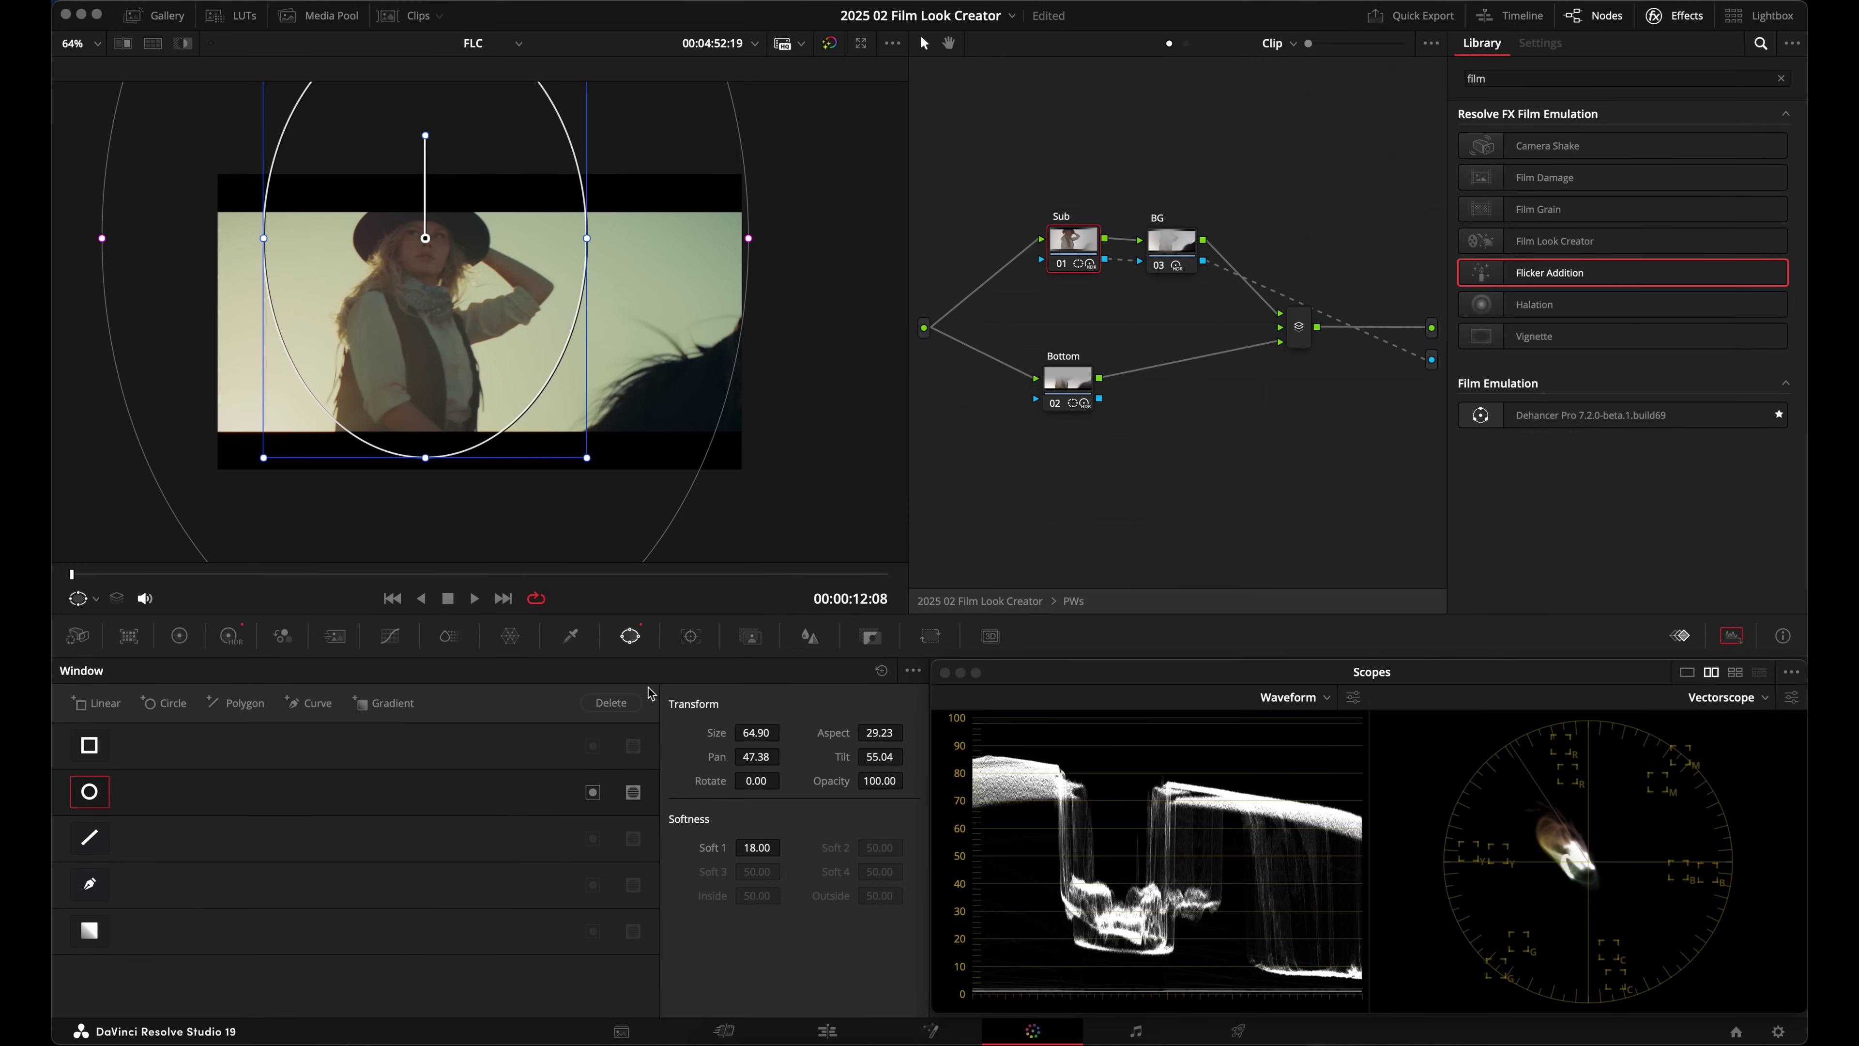
{"action": "left_click", "coordinate": [697, 636]}
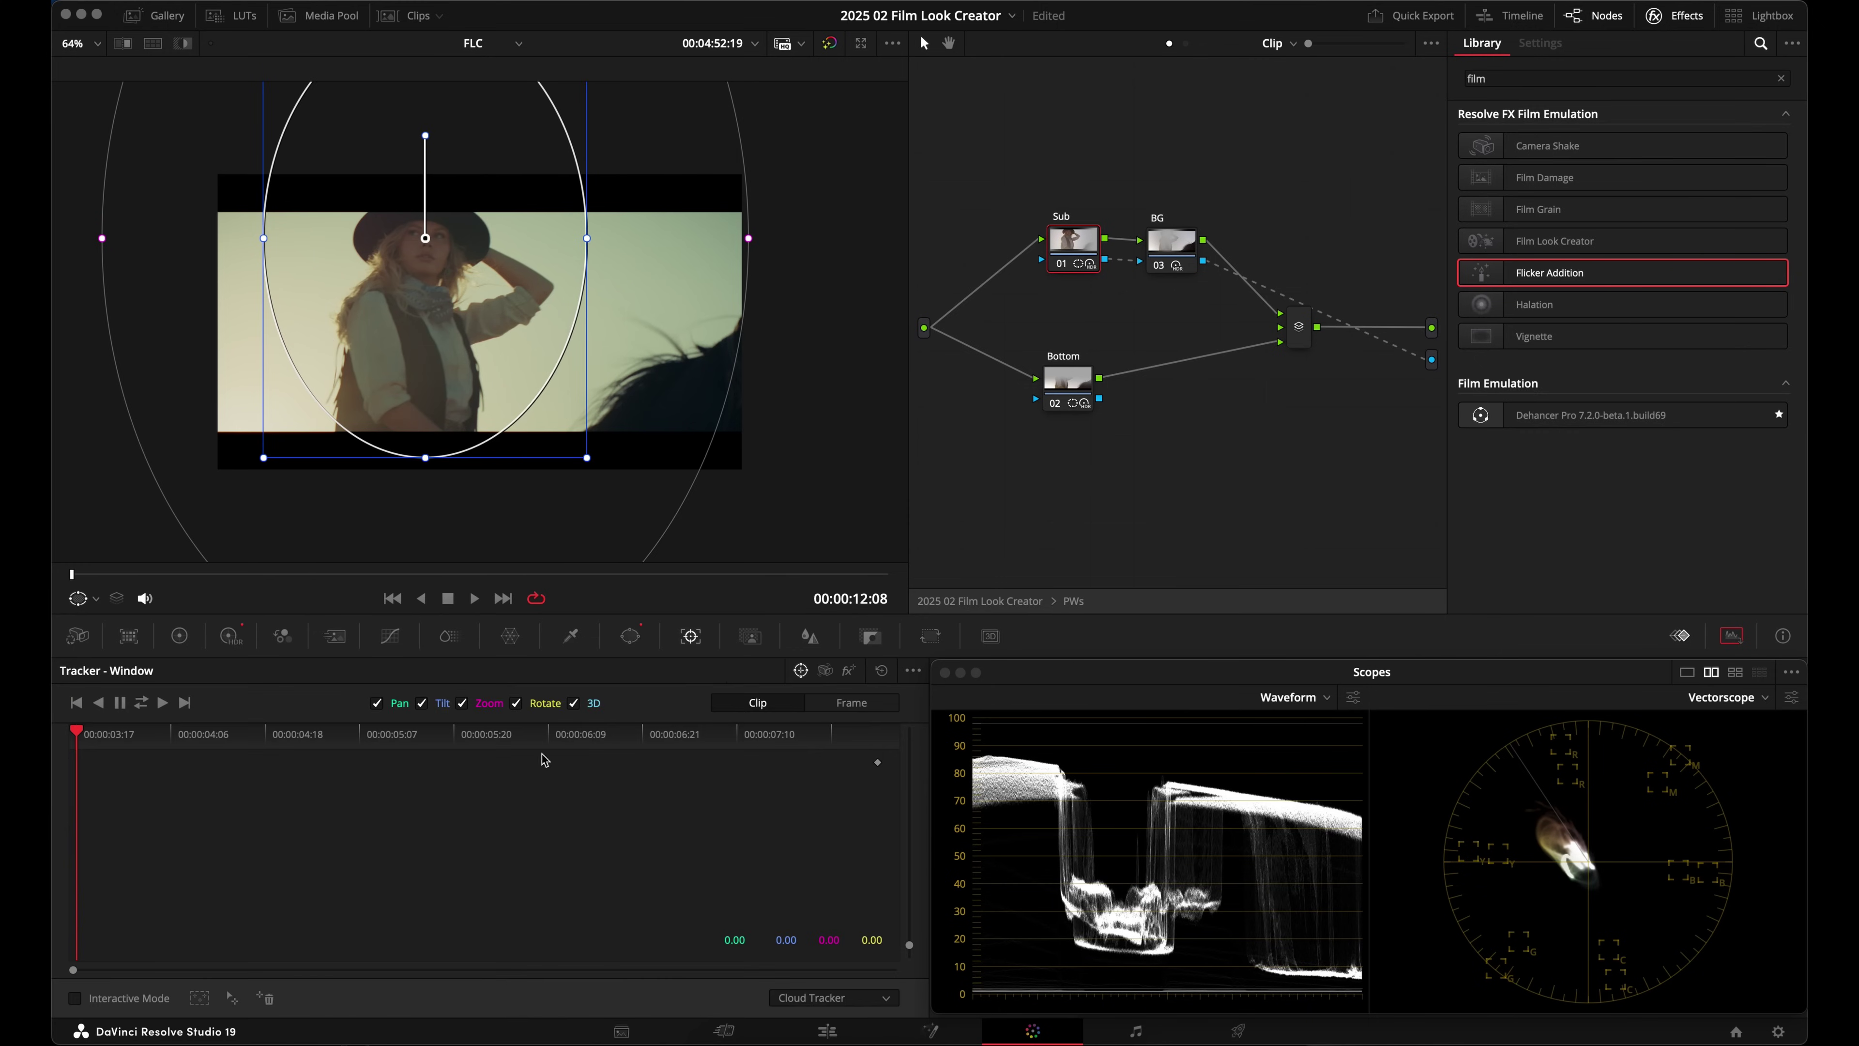
{"action": "left_click", "coordinate": [1085, 387]}
{"action": "left_click", "coordinate": [1080, 602]}
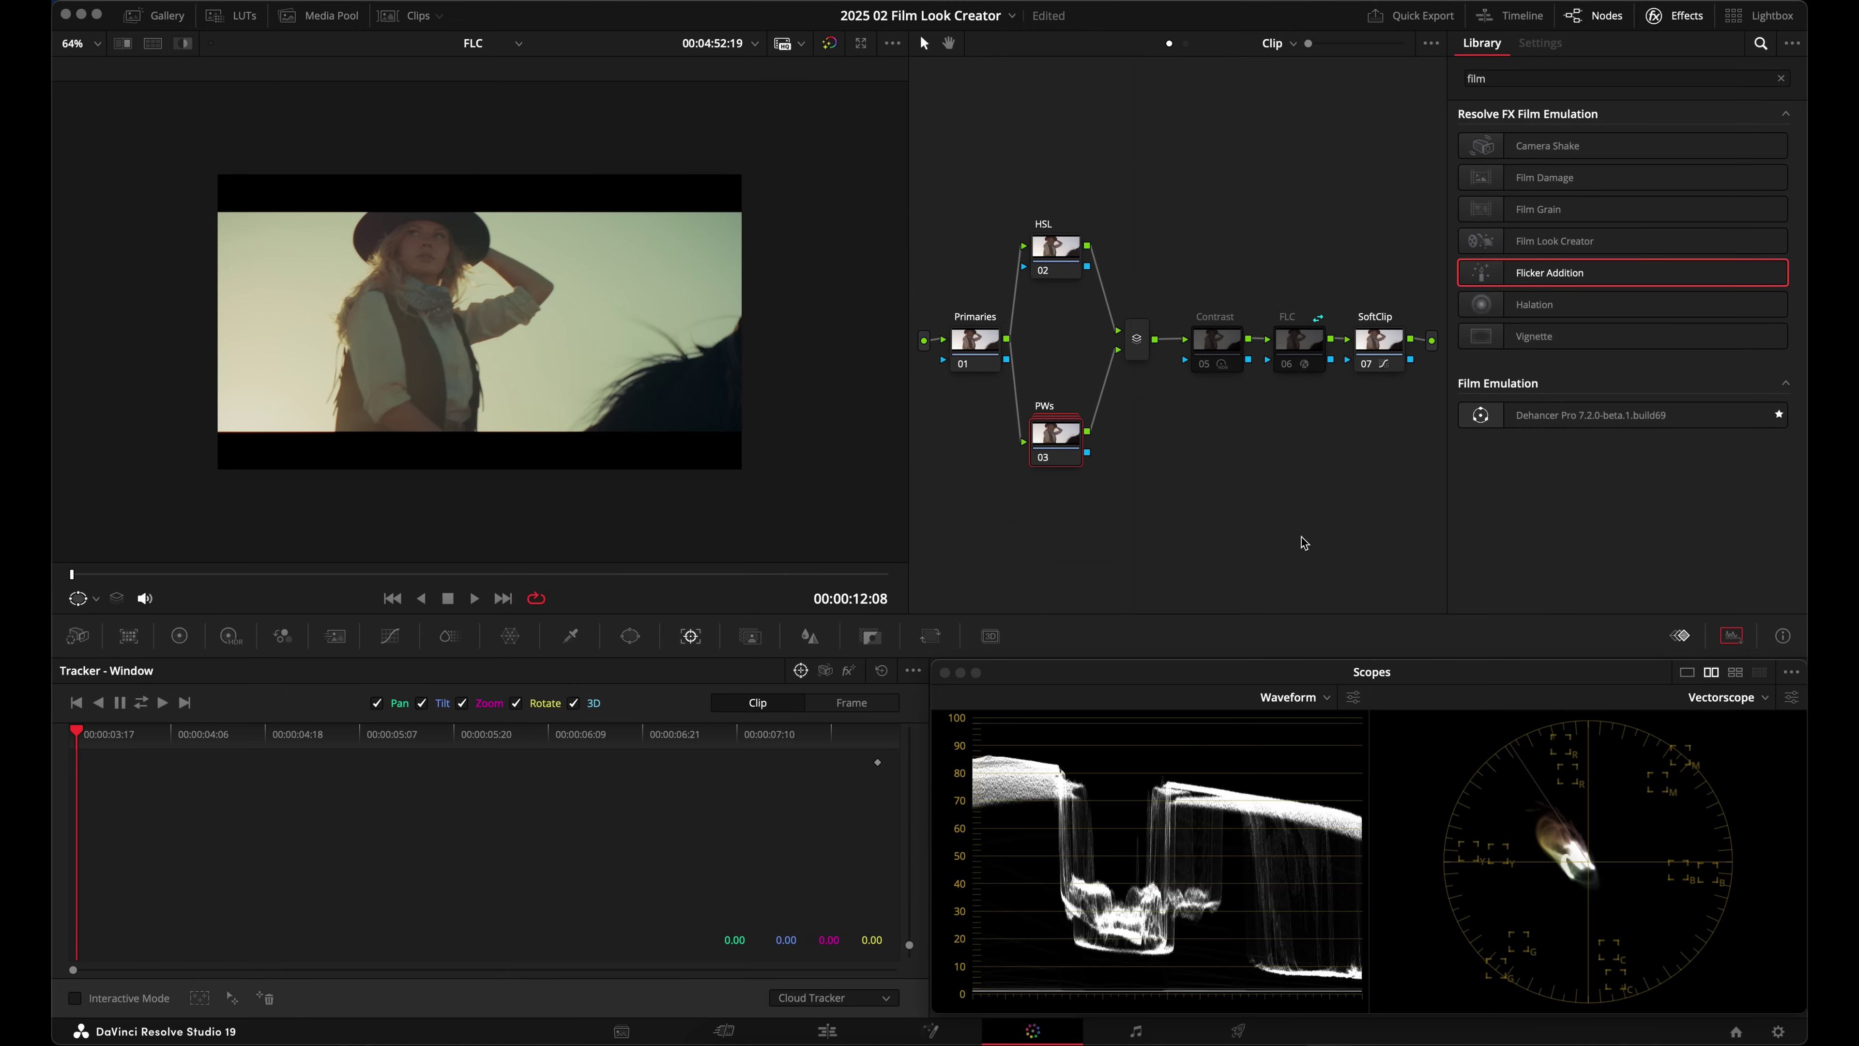